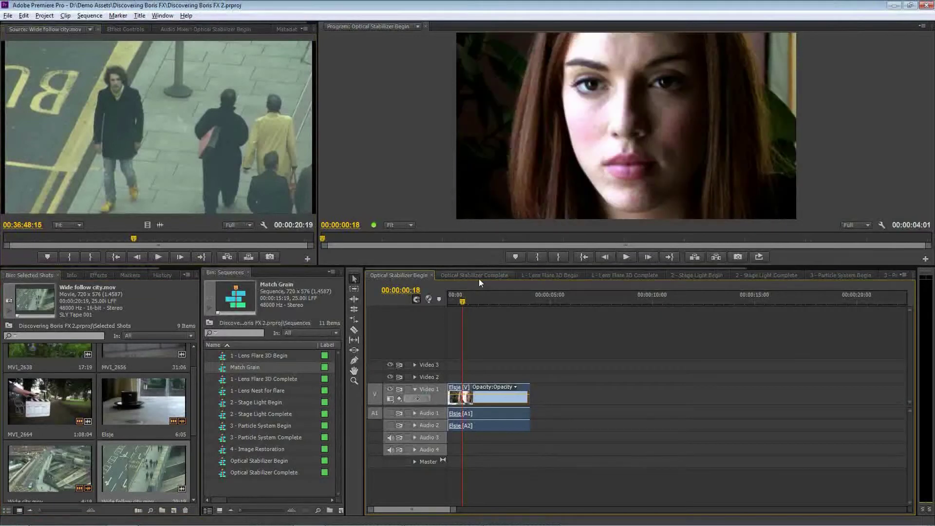
Open the Optical Stabilizer Complete sequence and show the effect settings of its Elsje clip
{"action": "left_click", "coordinate": [475, 276]}
{"action": "left_click", "coordinate": [130, 29]}
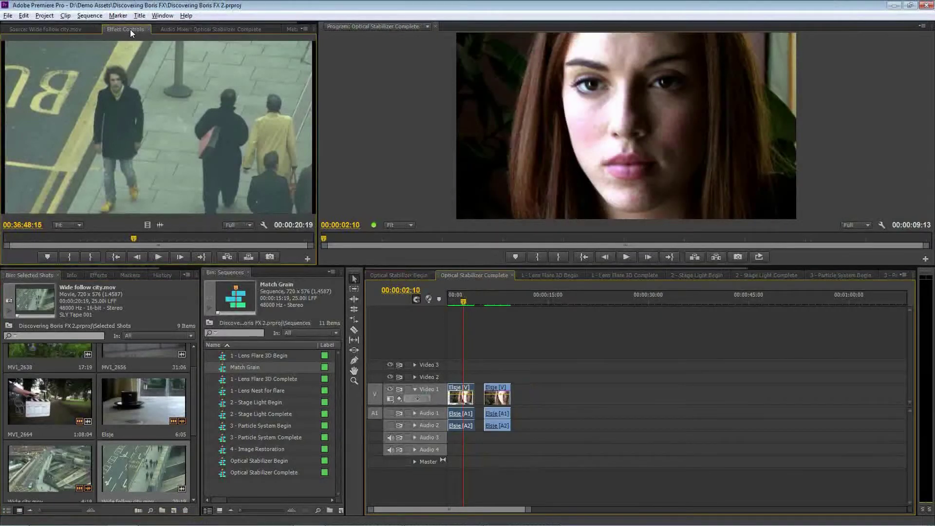
{"action": "mouse_move", "coordinate": [312, 122]}
{"action": "left_mouse_down"}
{"action": "mouse_move", "coordinate": [299, 232]}
{"action": "mouse_move", "coordinate": [302, 115]}
{"action": "left_mouse_up"}
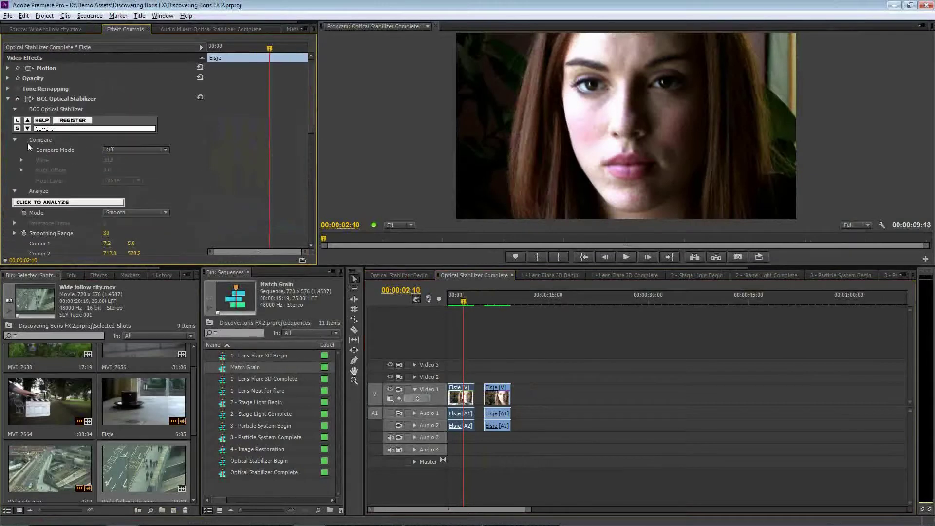
Preview the BCC Optical Stabilizer result with Compare Mode set to Side By Side, and return the mode to Off
{"action": "left_click", "coordinate": [125, 151]}
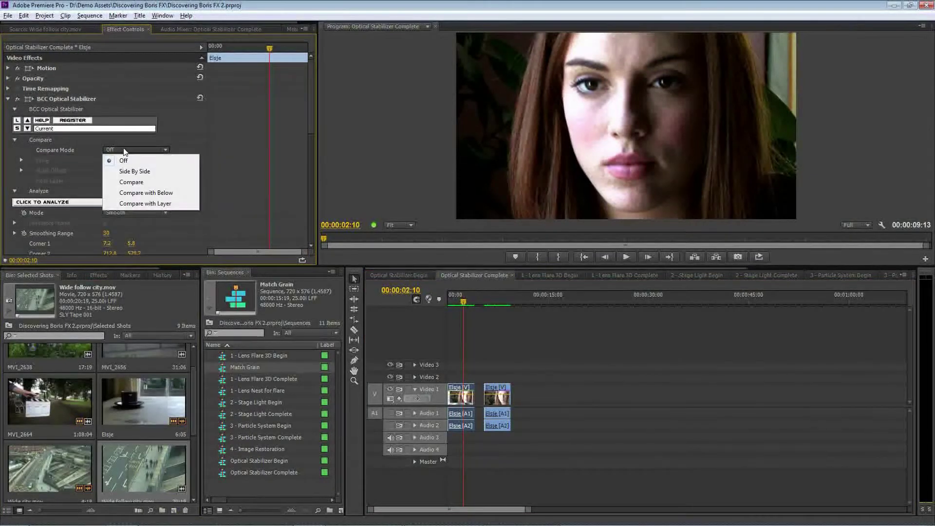
{"action": "left_click", "coordinate": [131, 172]}
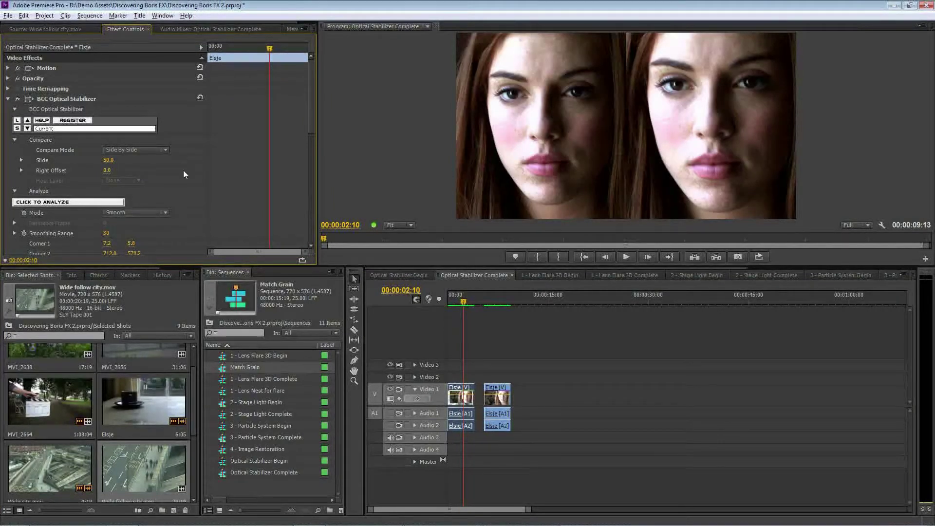
{"action": "left_click", "coordinate": [154, 149]}
{"action": "left_click", "coordinate": [158, 161]}
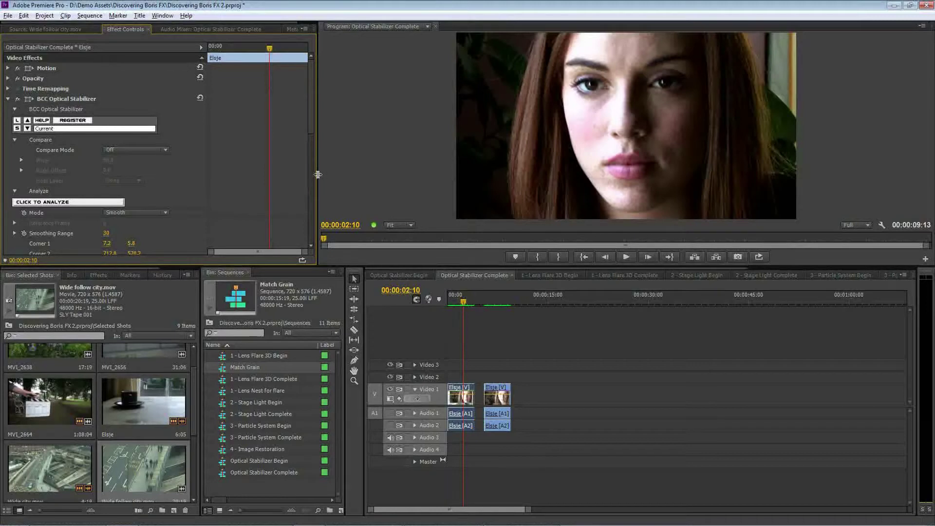
Widen the effect settings area and browse the BCC8 Lights and BCC8 Particles categories of the video effects
{"action": "left_click_drag", "start_coordinate": [317, 174], "coordinate": [397, 177]}
{"action": "left_click", "coordinate": [99, 275]}
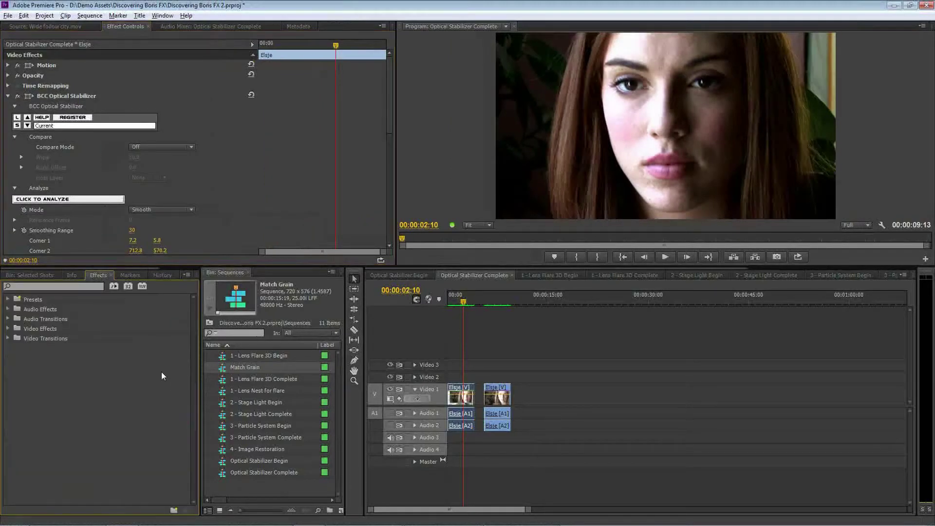
{"action": "left_click", "coordinate": [8, 329]}
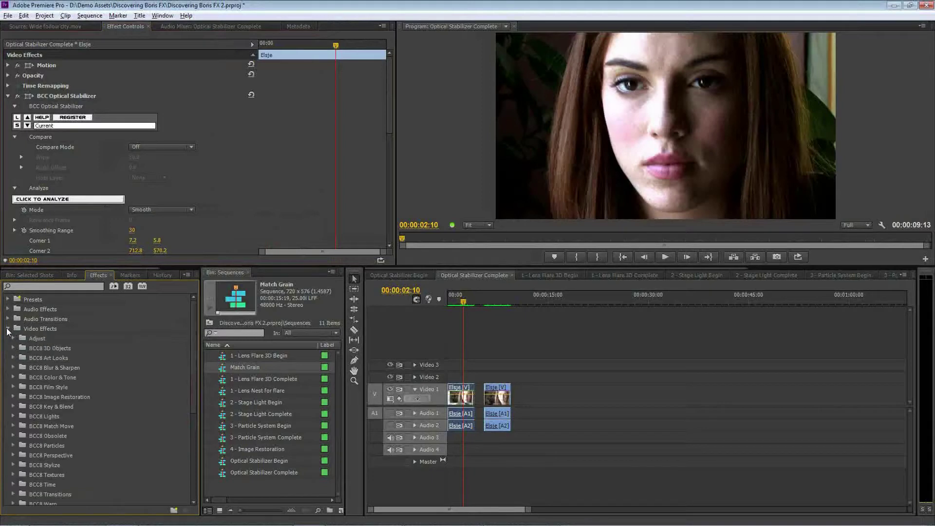
{"action": "left_click_drag", "start_coordinate": [195, 364], "coordinate": [191, 382]}
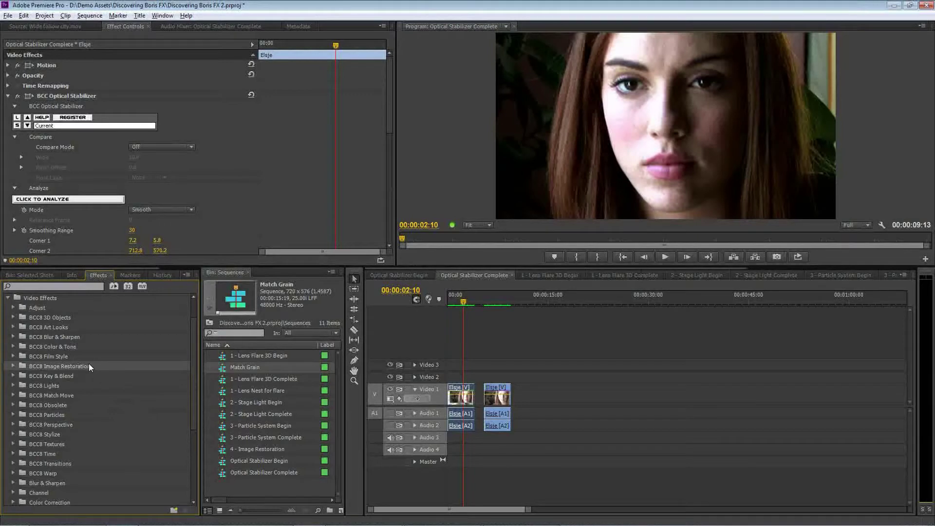
{"action": "left_click", "coordinate": [12, 384]}
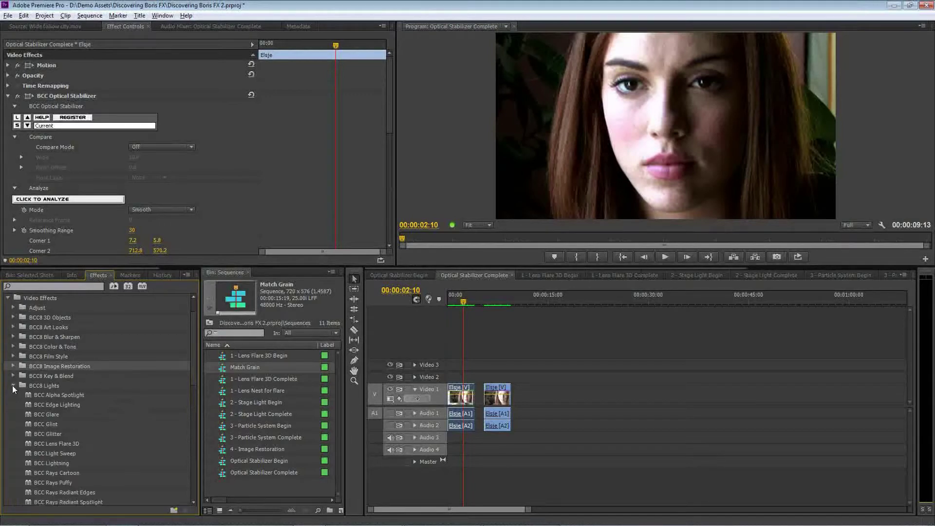
{"action": "left_click_drag", "start_coordinate": [194, 376], "coordinate": [195, 376]}
{"action": "scroll", "coordinate": [194, 376], "scroll_direction": "down", "scroll_amount": 3}
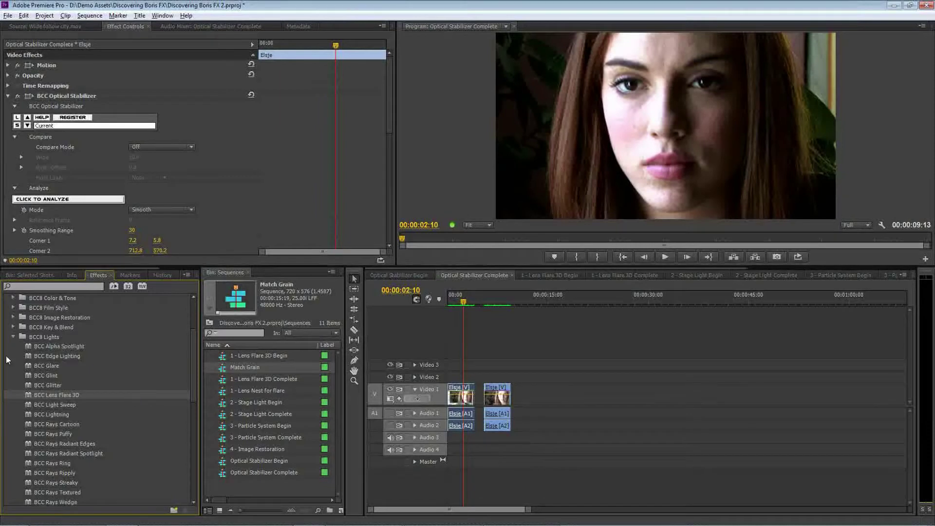
{"action": "left_click", "coordinate": [13, 337]}
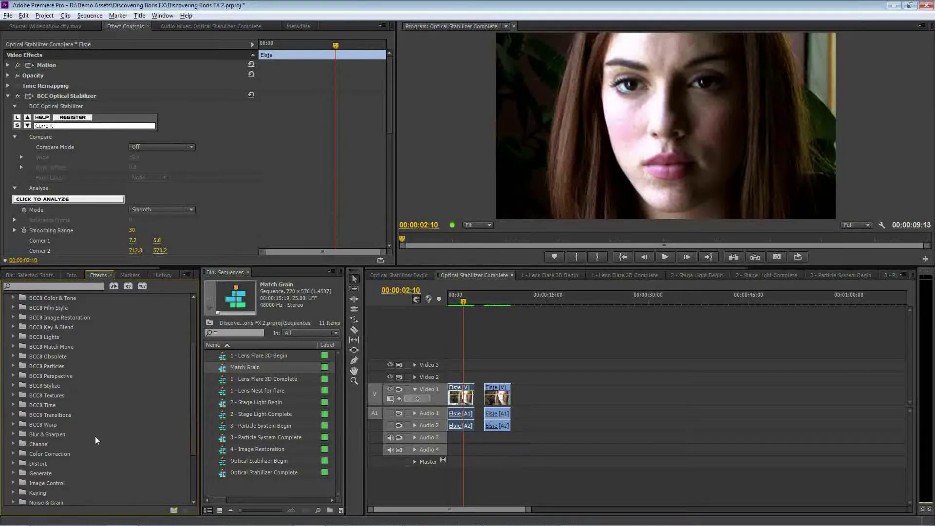
{"action": "left_click", "coordinate": [13, 366]}
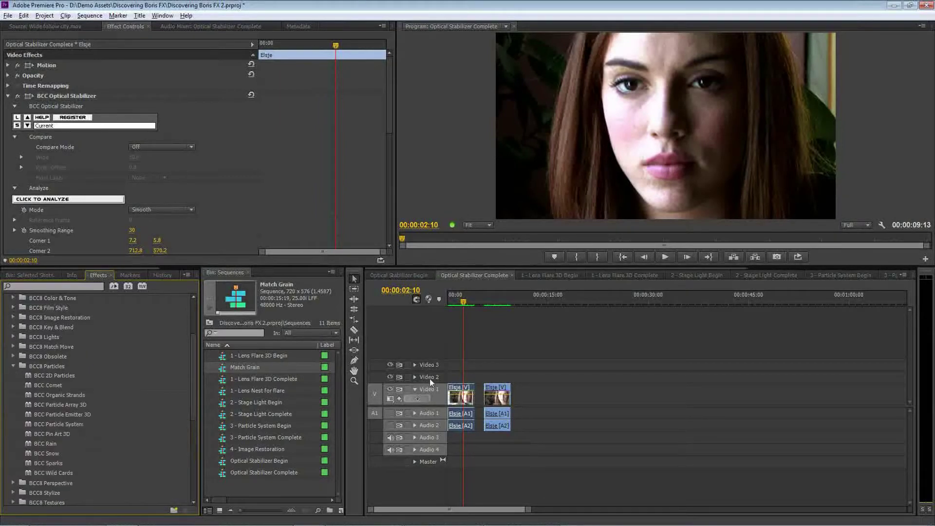
Open the 3 - Particle System Complete sequence and move the playhead to 00:00:01:03
{"action": "left_click", "coordinate": [837, 273]}
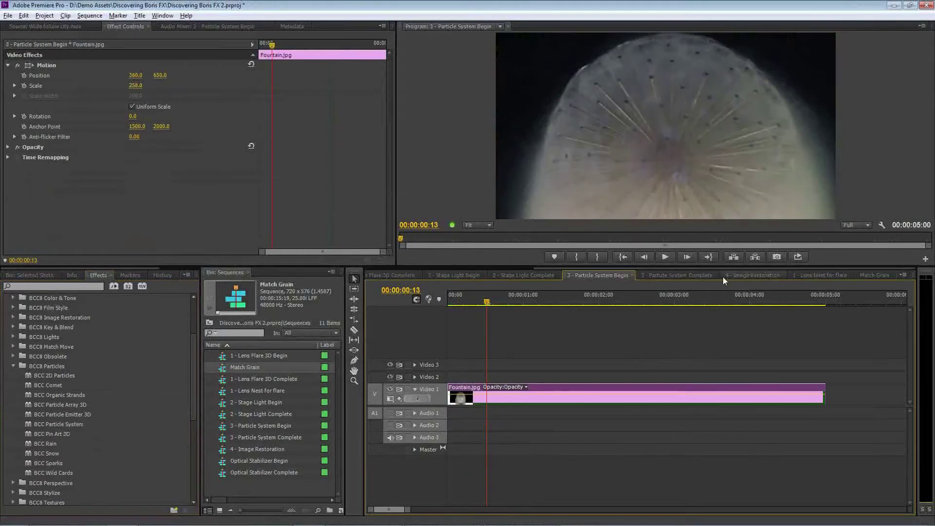
{"action": "left_click", "coordinate": [690, 273]}
{"action": "left_click", "coordinate": [626, 298]}
{"action": "left_click_drag", "start_coordinate": [600, 296], "coordinate": [532, 302]}
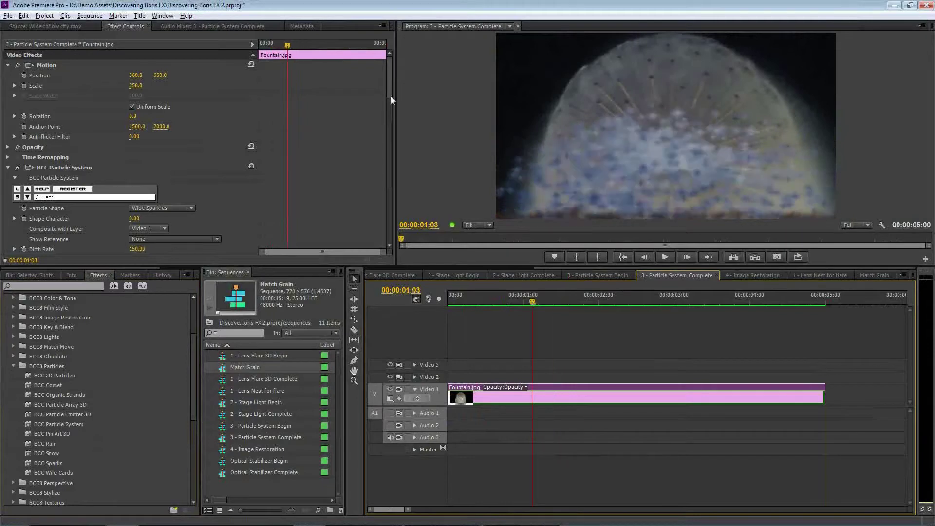
Set the BCC Particle System's Spin on the Fountain.jpg clip to 205°
{"action": "left_click_drag", "start_coordinate": [391, 95], "coordinate": [221, 137]}
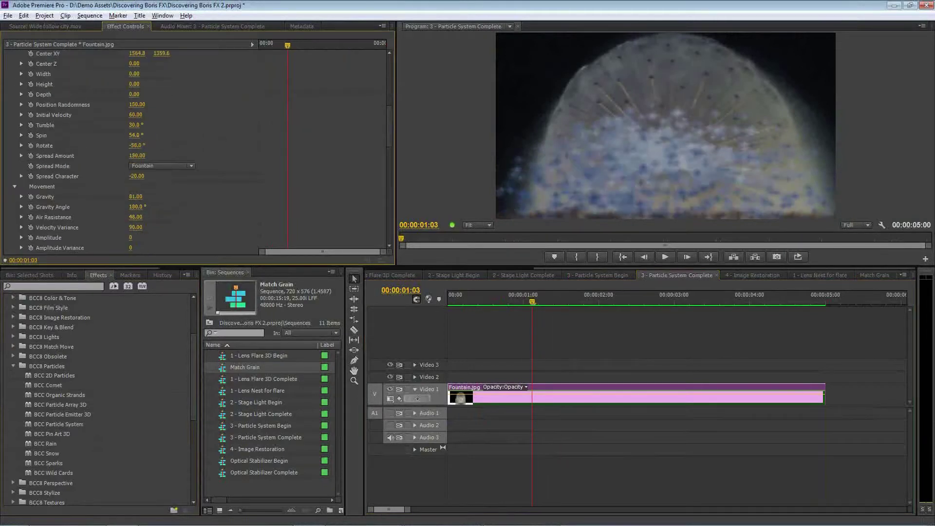
{"action": "left_click_drag", "start_coordinate": [137, 104], "coordinate": [117, 104]}
{"action": "left_click_drag", "start_coordinate": [134, 135], "coordinate": [412, 159]}
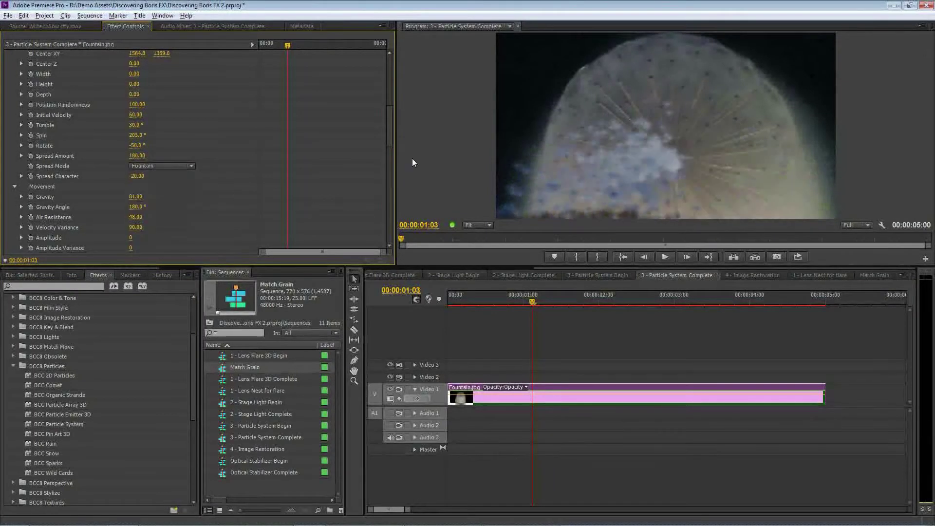
Examine the particle system's Interaction settings, keeping Floor Properties at Ignore
{"action": "scroll", "coordinate": [391, 127], "scroll_direction": "up", "scroll_amount": 4}
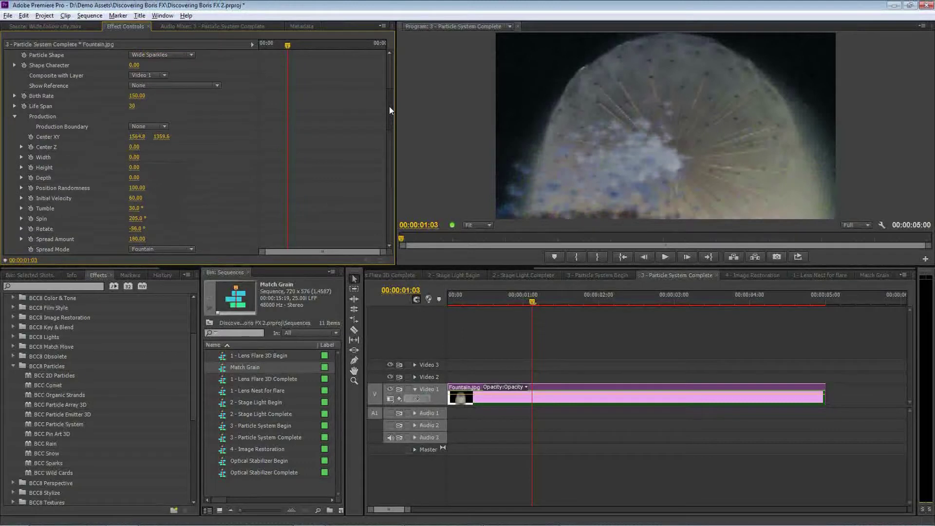
{"action": "scroll", "coordinate": [389, 114], "scroll_direction": "down", "scroll_amount": 1}
{"action": "scroll", "coordinate": [390, 115], "scroll_direction": "down", "scroll_amount": 1}
{"action": "left_click_drag", "start_coordinate": [391, 115], "coordinate": [384, 230]}
{"action": "left_click", "coordinate": [162, 116]}
{"action": "left_click", "coordinate": [154, 126]}
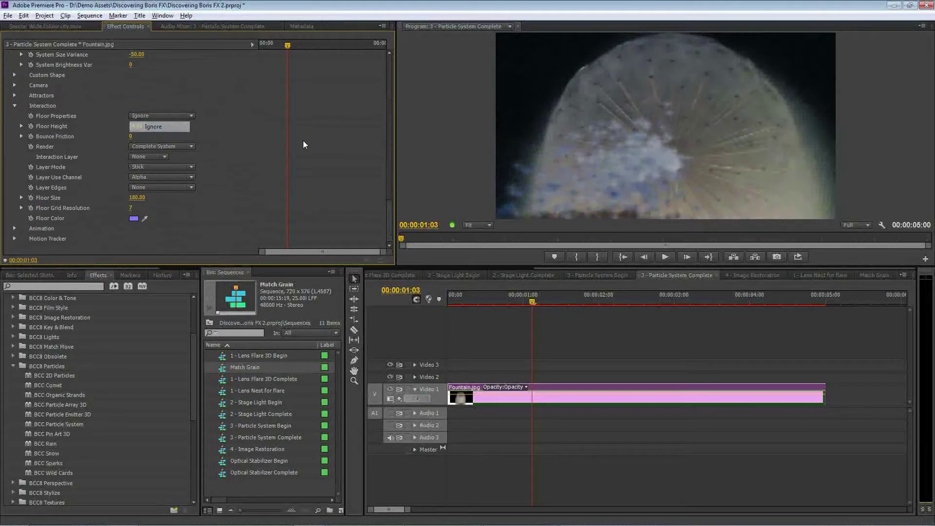
Set the particle system's Spin to 1x32.0° and Rotate to 33.0°
{"action": "left_click_drag", "start_coordinate": [395, 210], "coordinate": [387, 171]}
{"action": "scroll", "coordinate": [190, 146], "scroll_direction": "up", "scroll_amount": 10}
{"action": "mouse_move", "coordinate": [133, 151]}
{"action": "left_mouse_down"}
{"action": "mouse_move", "coordinate": [190, 151]}
{"action": "mouse_move", "coordinate": [143, 152]}
{"action": "left_mouse_up"}
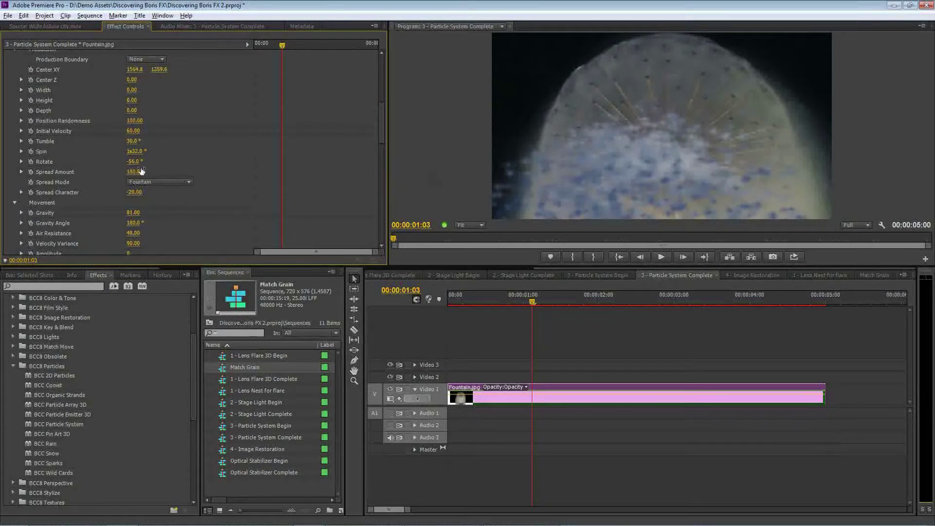
{"action": "left_click_drag", "start_coordinate": [134, 161], "coordinate": [177, 161]}
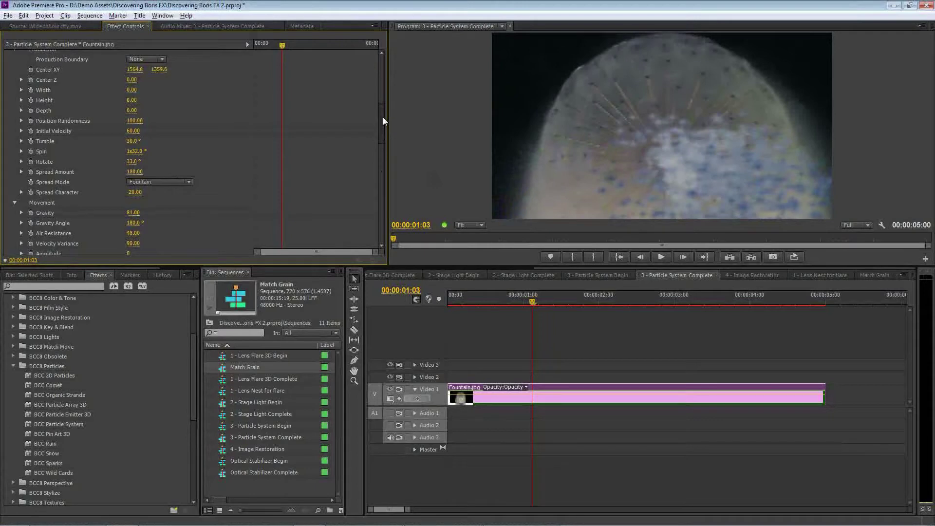
{"action": "left_click_drag", "start_coordinate": [383, 117], "coordinate": [382, 65]}
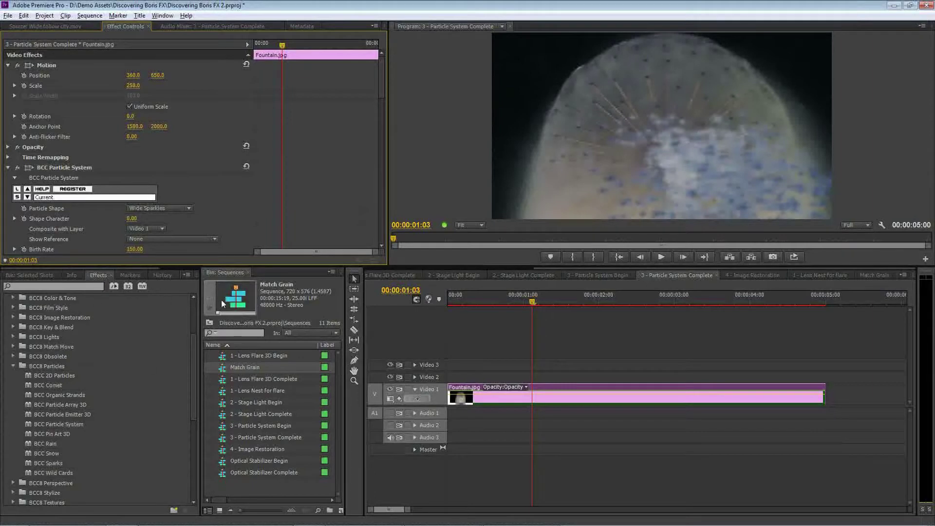
Apply the Luma Curve color correction effect to the Fountain.jpg clip
{"action": "left_click", "coordinate": [13, 365]}
{"action": "left_click_drag", "start_coordinate": [192, 381], "coordinate": [194, 419]}
{"action": "left_click", "coordinate": [14, 379]}
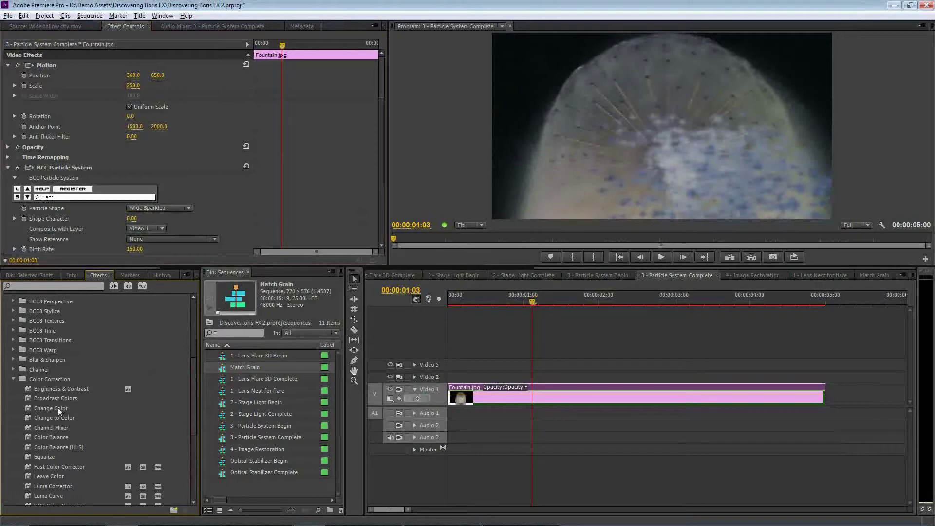
{"action": "left_click_drag", "start_coordinate": [193, 409], "coordinate": [192, 441]}
{"action": "left_click_drag", "start_coordinate": [26, 408], "coordinate": [502, 400]}
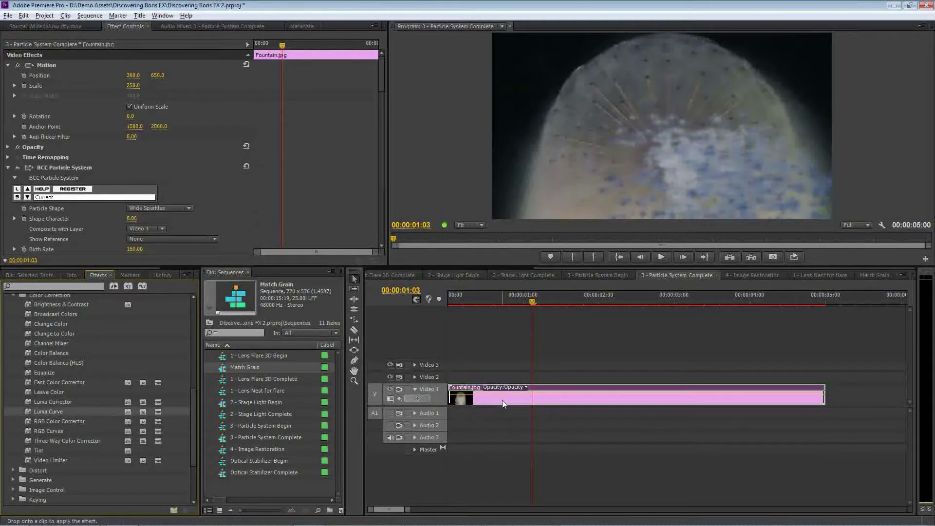
Bend the middle of the Luma Curve waveform downward to darken the Fountain.jpg clip
{"action": "left_click", "coordinate": [8, 167]}
{"action": "left_click_drag", "start_coordinate": [381, 154], "coordinate": [381, 167]}
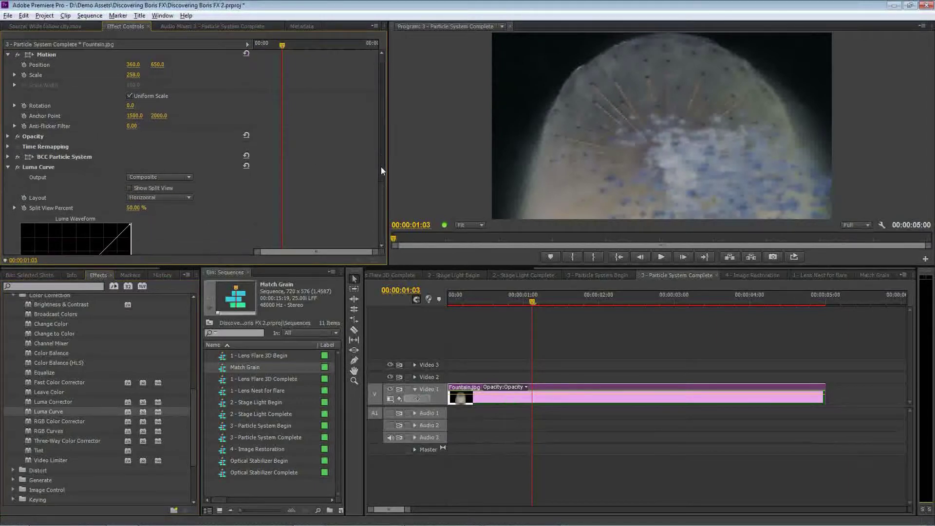
{"action": "scroll", "coordinate": [104, 164], "scroll_direction": "down", "scroll_amount": 5}
{"action": "left_click", "coordinate": [160, 74]}
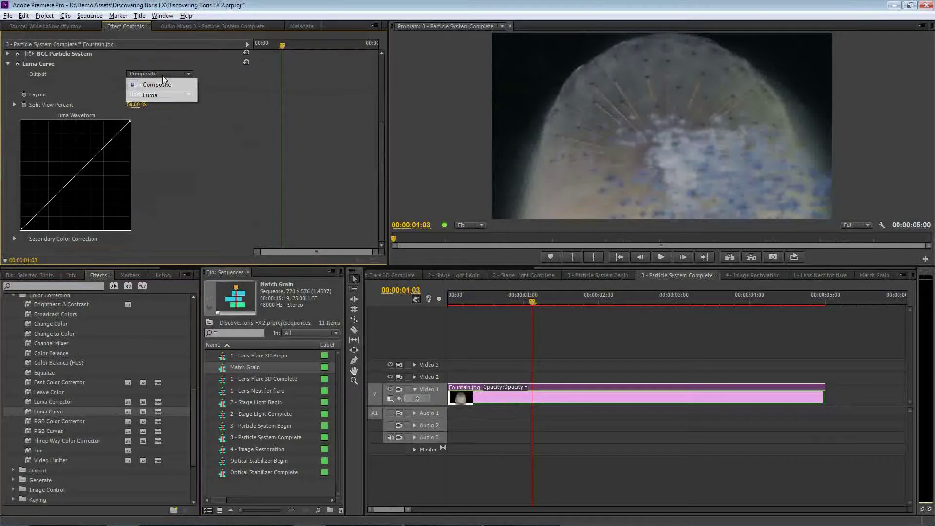
{"action": "left_click", "coordinate": [184, 176]}
{"action": "mouse_move", "coordinate": [79, 172]}
{"action": "left_mouse_down"}
{"action": "mouse_move", "coordinate": [88, 184]}
{"action": "mouse_move", "coordinate": [70, 163]}
{"action": "mouse_move", "coordinate": [85, 187]}
{"action": "left_mouse_up"}
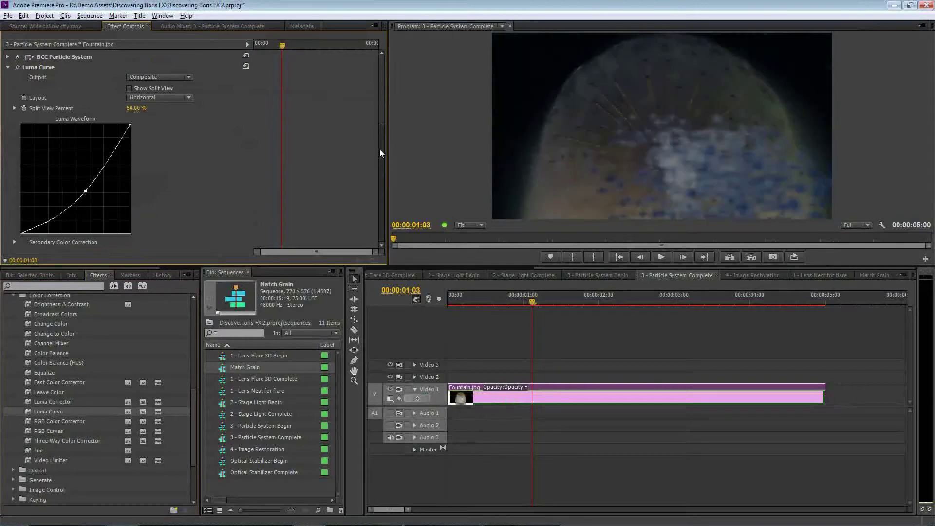
Expand the BCC Particle System settings again and delete the Luma Curve effect from the clip
{"action": "left_click_drag", "start_coordinate": [379, 149], "coordinate": [378, 79]}
{"action": "left_click", "coordinate": [7, 167]}
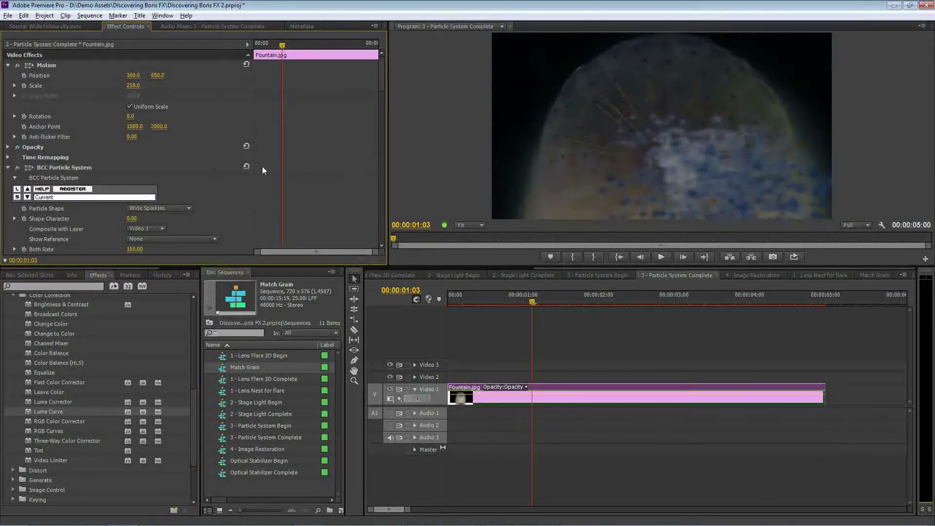
{"action": "left_click_drag", "start_coordinate": [382, 87], "coordinate": [375, 227]}
{"action": "left_click", "coordinate": [56, 173]}
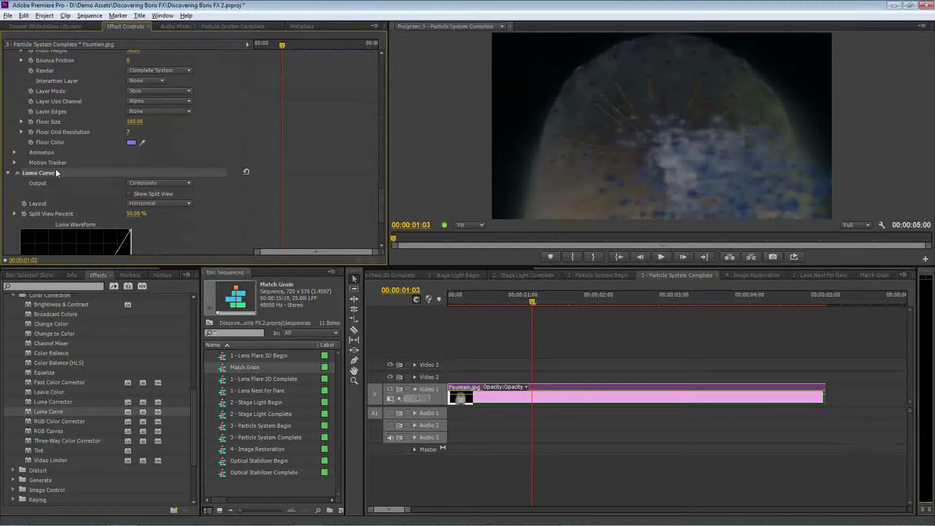
{"action": "key", "text": "Delete"}
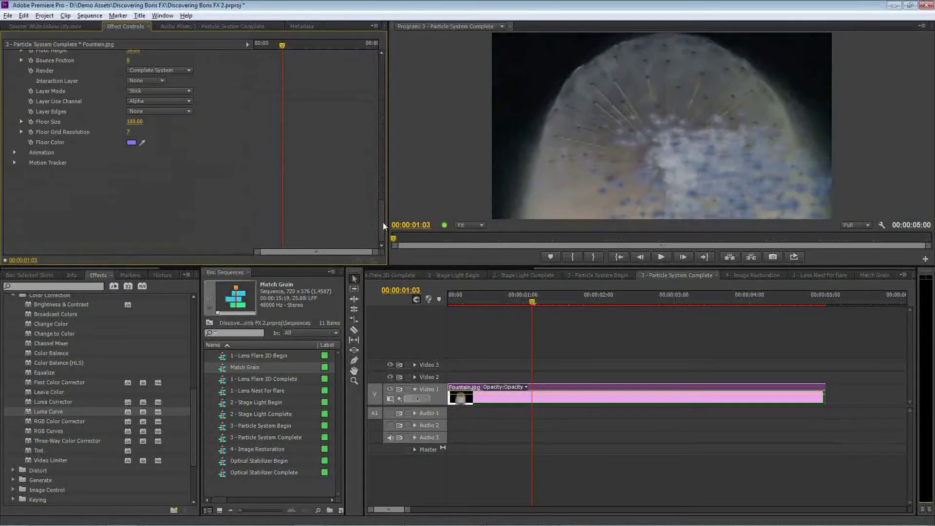
{"action": "left_click_drag", "start_coordinate": [381, 222], "coordinate": [384, 103]}
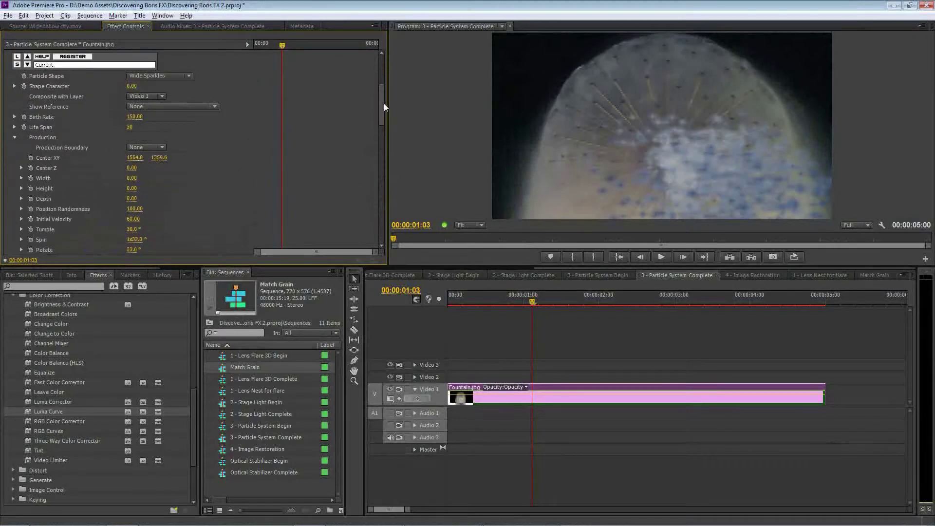
{"action": "left_click_drag", "start_coordinate": [382, 101], "coordinate": [381, 96]}
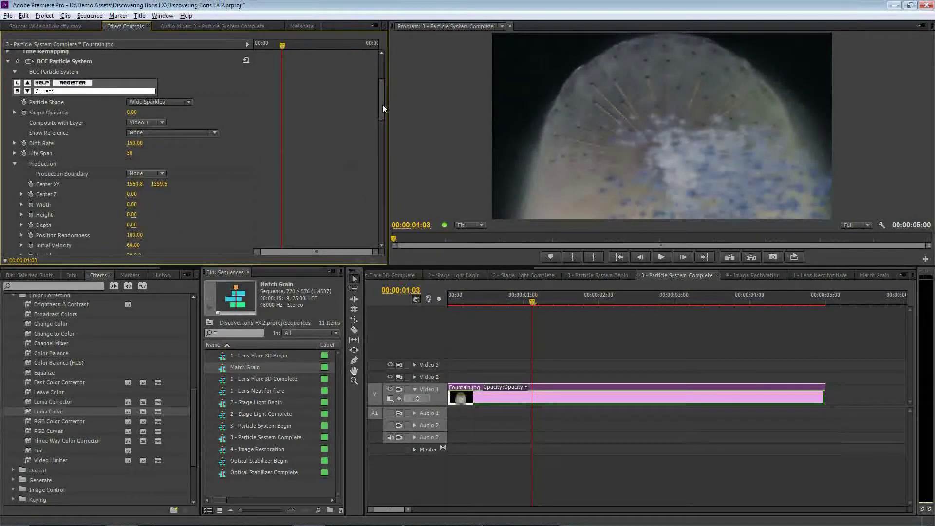
{"action": "left_click_drag", "start_coordinate": [381, 105], "coordinate": [383, 151]}
{"action": "scroll", "coordinate": [382, 147], "scroll_direction": "up", "scroll_amount": 10}
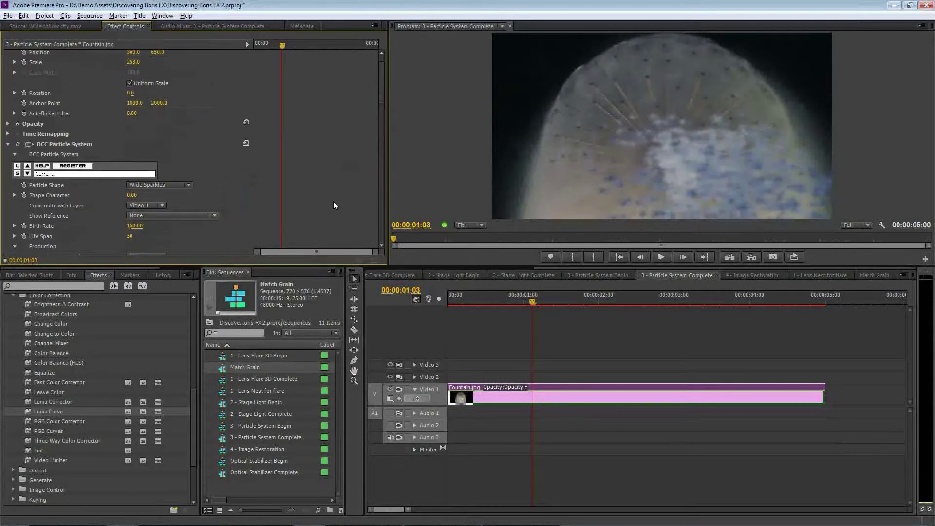
Open the 1 - Lens Flare 3D Begin sequence and move the playhead to 00:00:08:17
{"action": "key", "text": "ctrl+s"}
{"action": "scroll", "coordinate": [521, 267], "scroll_direction": "up", "scroll_amount": 3}
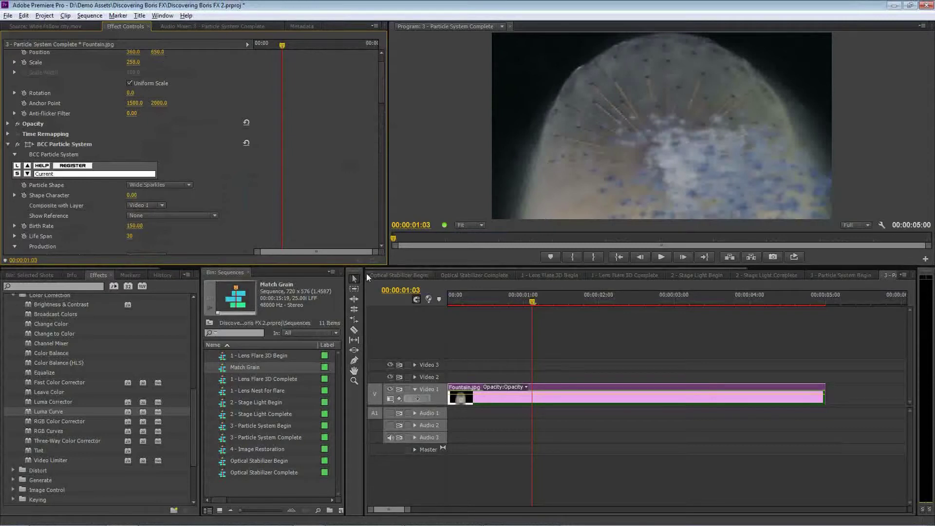
{"action": "left_click", "coordinate": [533, 276]}
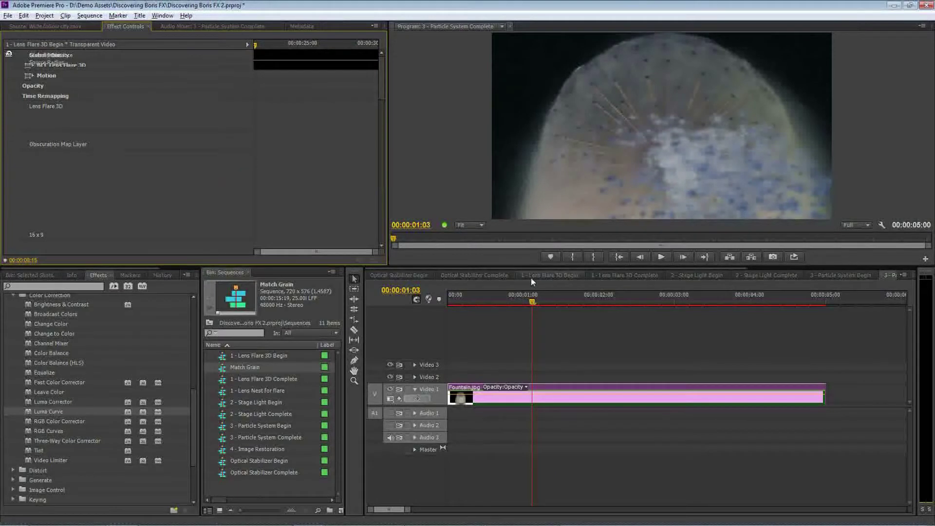
{"action": "left_click", "coordinate": [472, 299]}
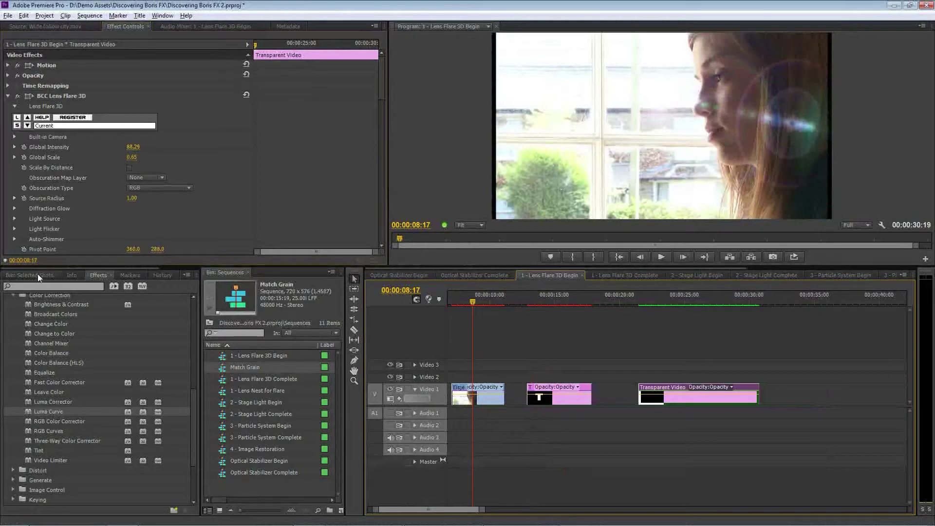
Open the first Video 1 clip in the Source monitor and scrub its unaffected footage to 00:11:42:08
{"action": "left_click", "coordinate": [483, 398]}
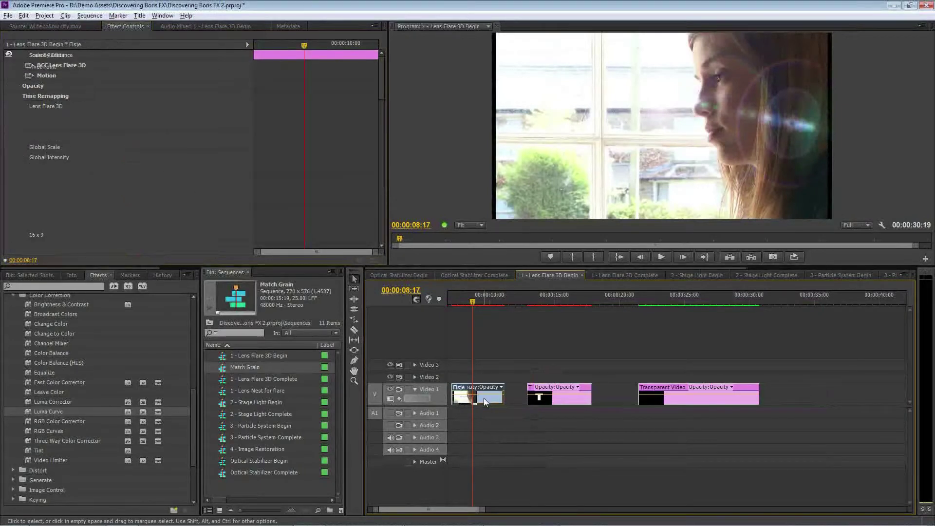
{"action": "double_click", "coordinate": [483, 398]}
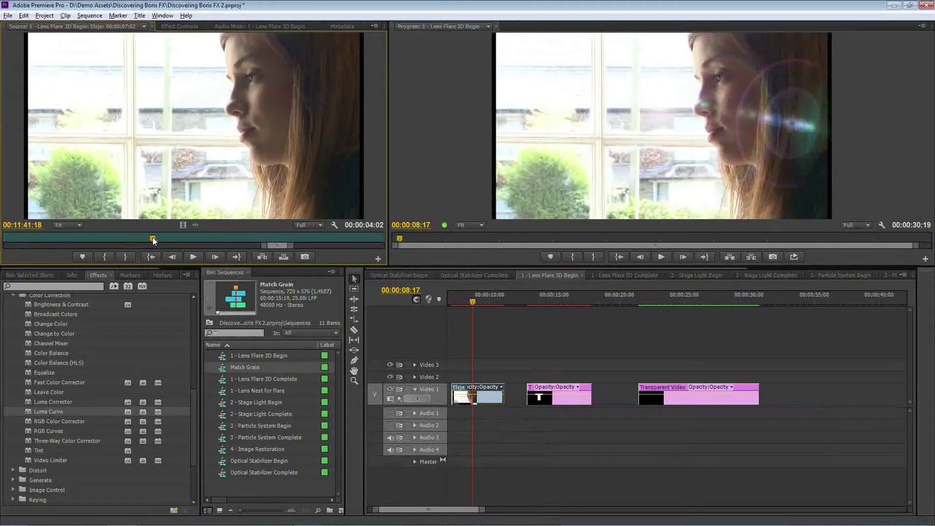
{"action": "left_click_drag", "start_coordinate": [151, 237], "coordinate": [209, 239]}
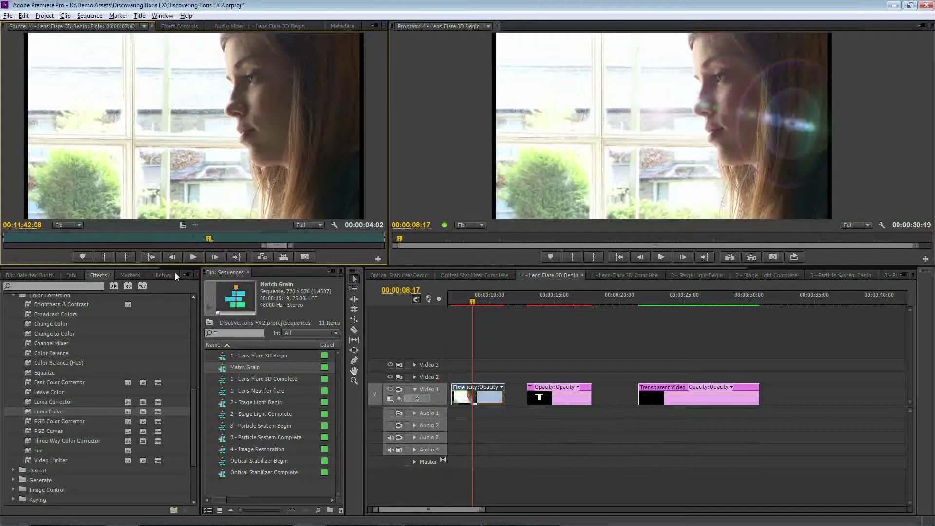
Delete the existing BCC Lens Flare 3D effect from the first clip on Video 1
{"action": "left_click", "coordinate": [488, 398]}
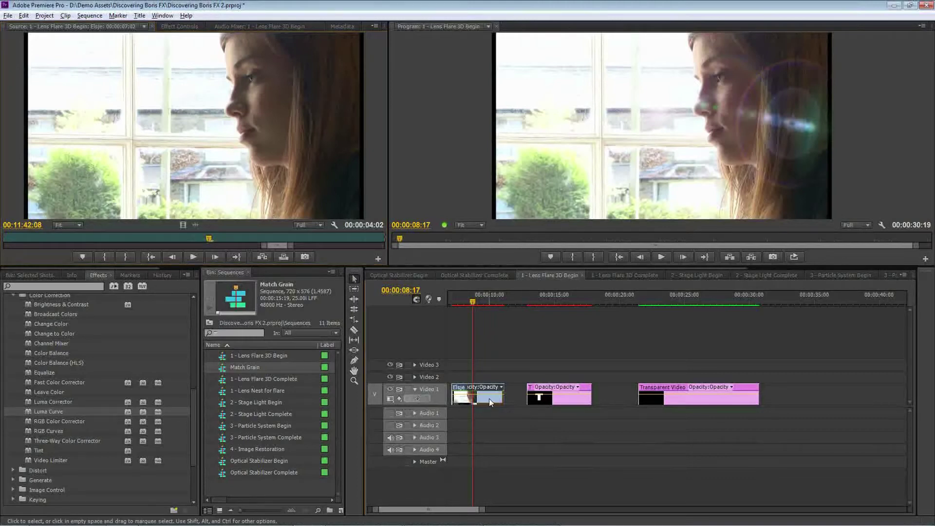
{"action": "left_click", "coordinate": [177, 30]}
{"action": "left_click", "coordinate": [45, 94]}
{"action": "key", "text": "Delete"}
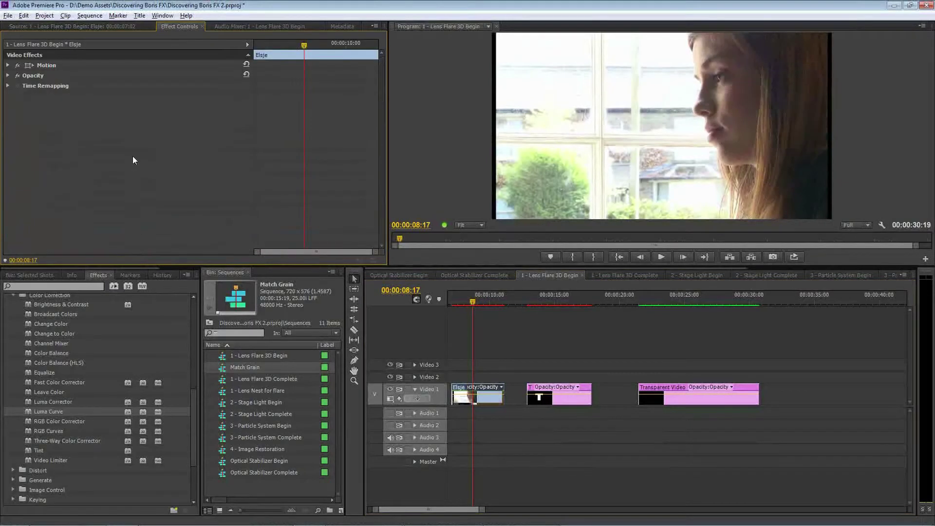
Collapse the Color Correction effects, expand BCC8 Lights and select BCC Lens Flare 3D
{"action": "left_click", "coordinate": [13, 294]}
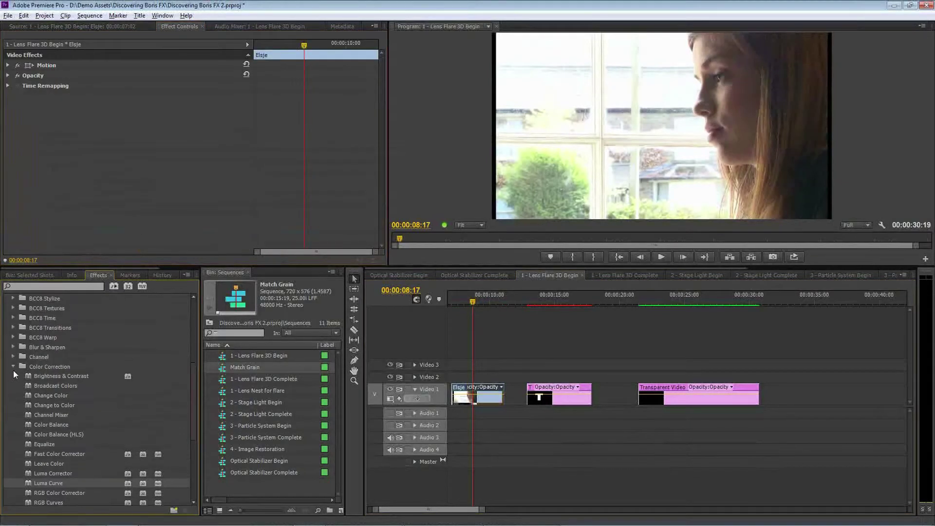
{"action": "left_click_drag", "start_coordinate": [196, 398], "coordinate": [195, 363]}
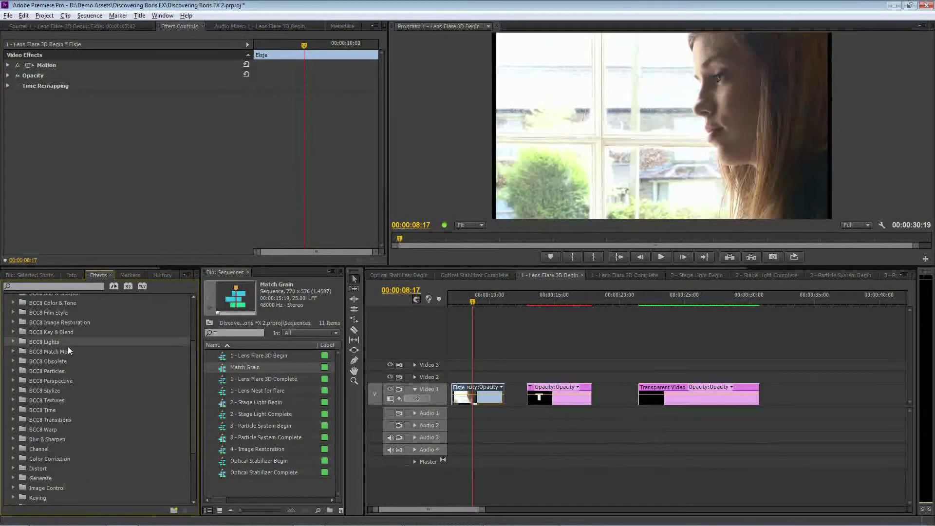
{"action": "left_click", "coordinate": [10, 342]}
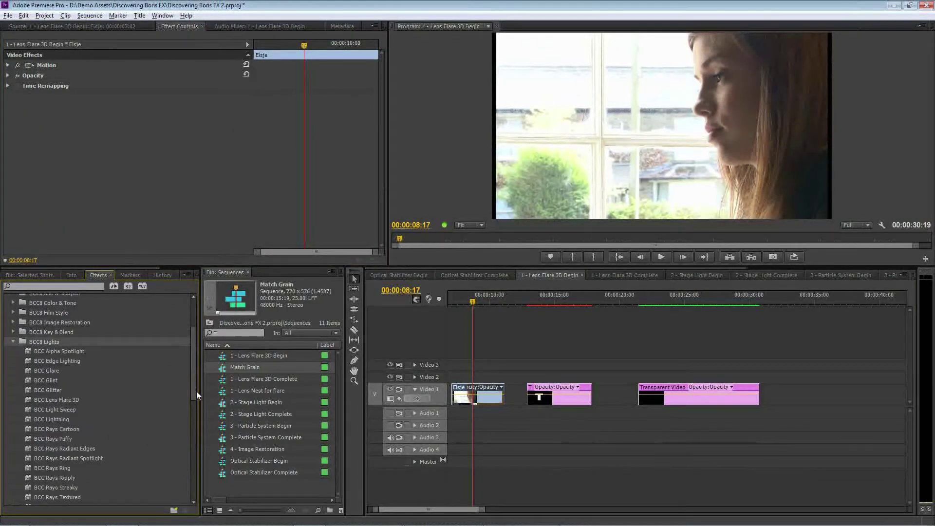
{"action": "left_click_drag", "start_coordinate": [194, 387], "coordinate": [192, 425]}
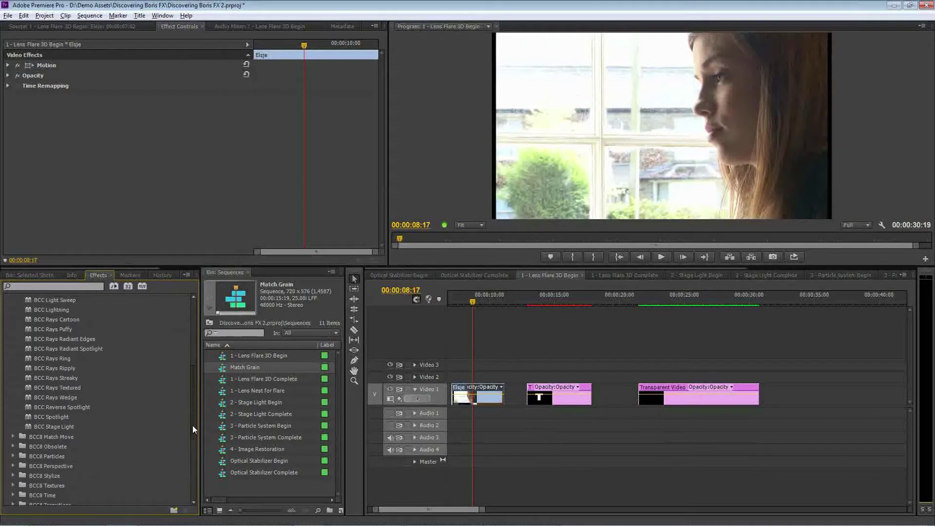
{"action": "left_click", "coordinate": [61, 349]}
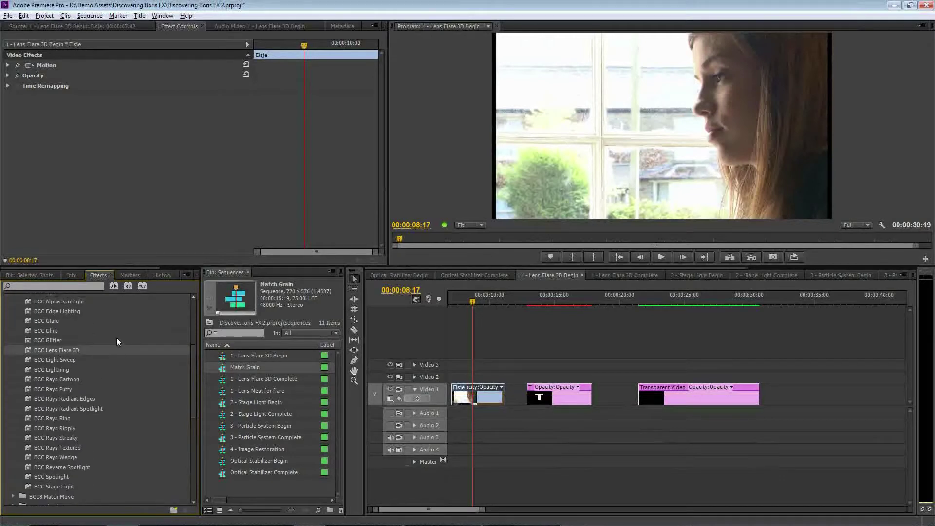
Search the effects for "flar" and apply BCC Lens Flare 3D to the first clip on Video 1
{"action": "left_click", "coordinate": [58, 287]}
{"action": "type", "text": "flar"}
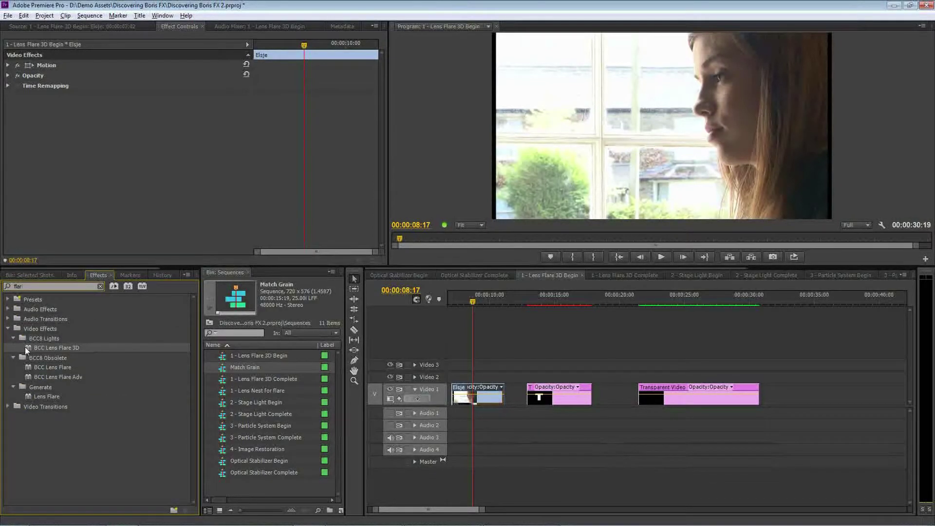
{"action": "left_click_drag", "start_coordinate": [27, 348], "coordinate": [491, 407]}
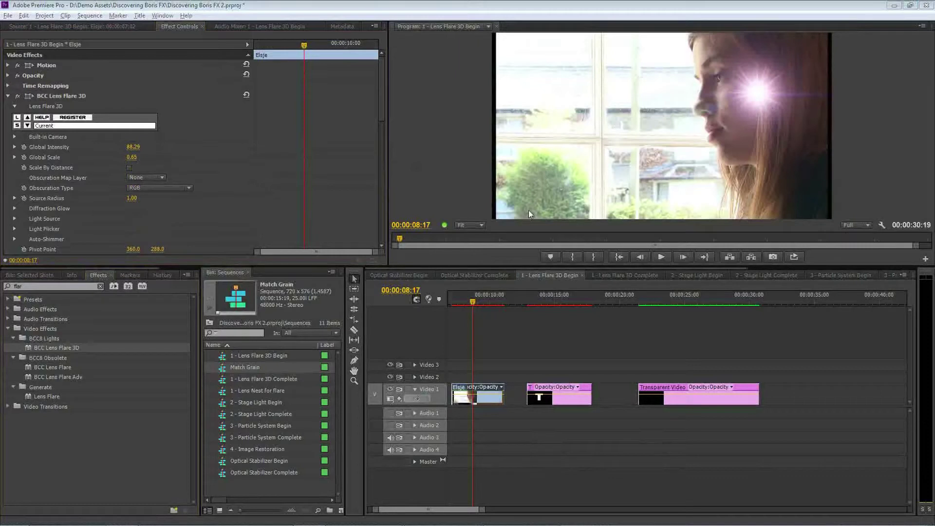
Show the Lens Flare 3D control points, move the light source to the upper window area and the pivot point to about 297, 305
{"action": "left_click", "coordinate": [51, 96]}
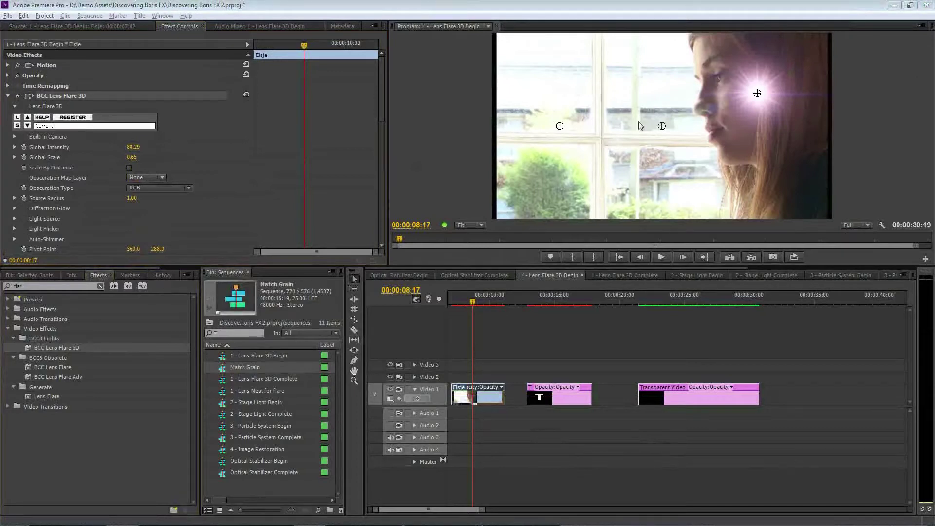
{"action": "left_click", "coordinate": [43, 98]}
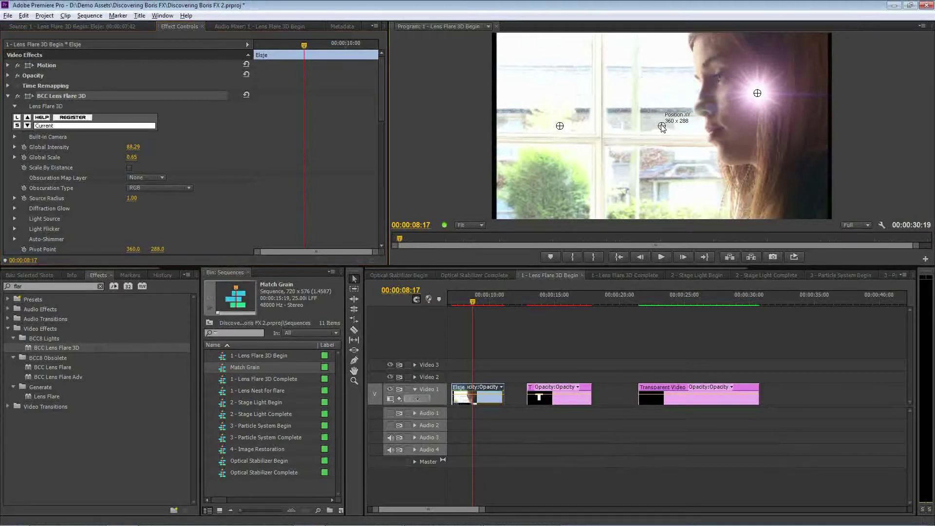
{"action": "left_click_drag", "start_coordinate": [662, 126], "coordinate": [701, 158]}
{"action": "left_click_drag", "start_coordinate": [756, 93], "coordinate": [694, 105]}
{"action": "left_click_drag", "start_coordinate": [628, 102], "coordinate": [563, 72]}
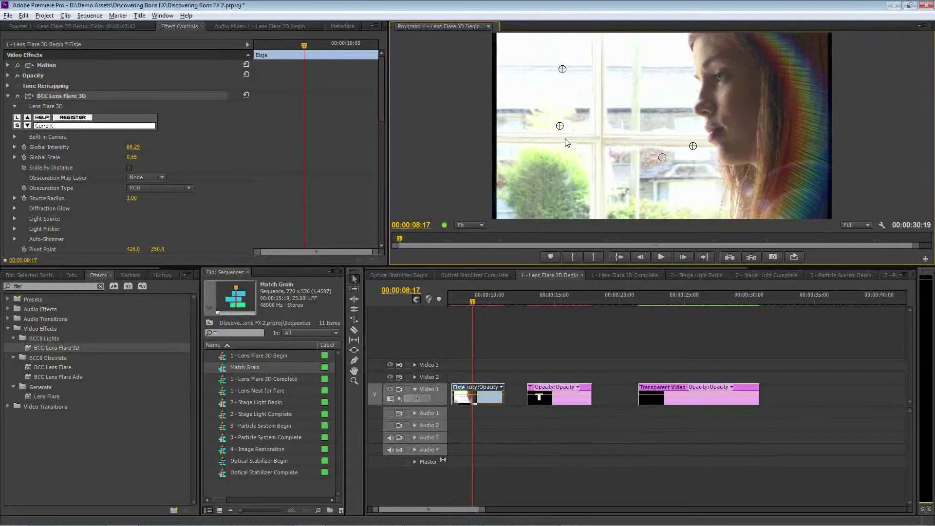
{"action": "left_click_drag", "start_coordinate": [561, 72], "coordinate": [595, 63]}
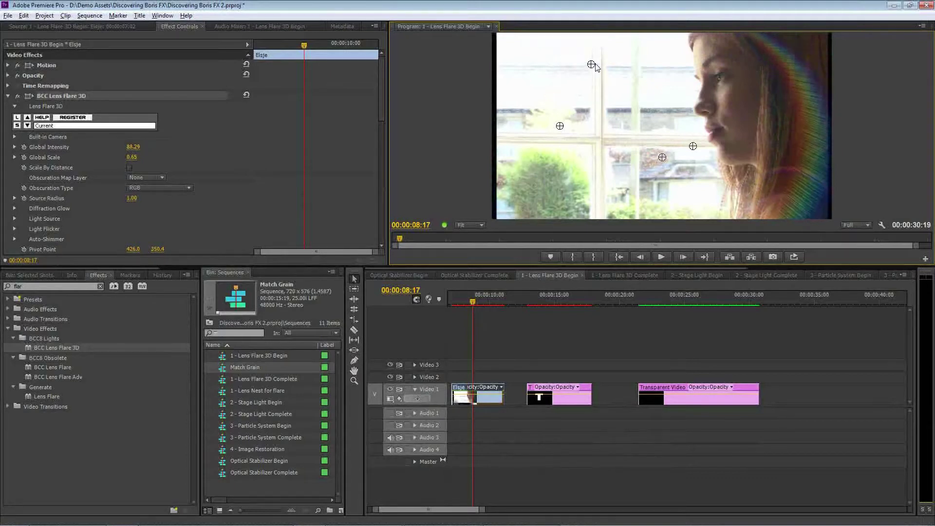
{"action": "left_click_drag", "start_coordinate": [652, 138], "coordinate": [632, 131]}
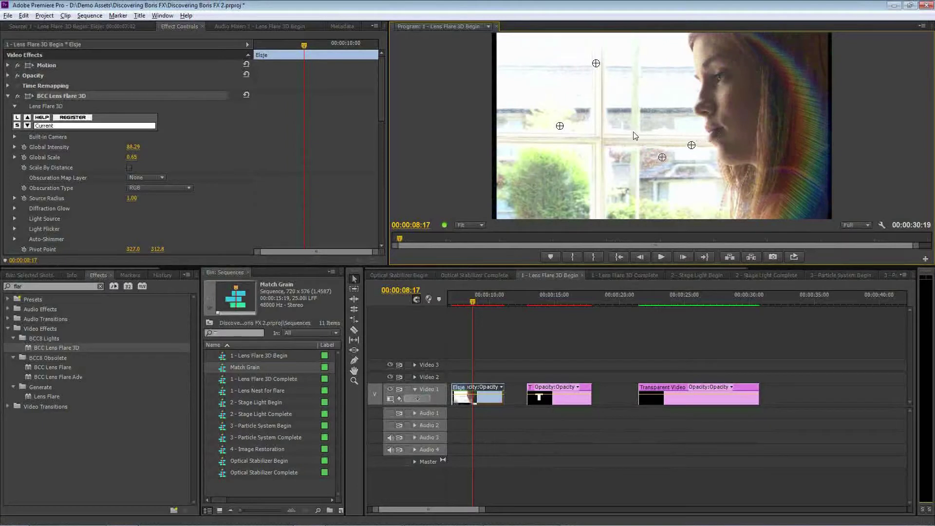
Enable Fog On and Hollows On for the lens flare, and review its remaining flare element settings
{"action": "left_click_drag", "start_coordinate": [383, 97], "coordinate": [378, 158]}
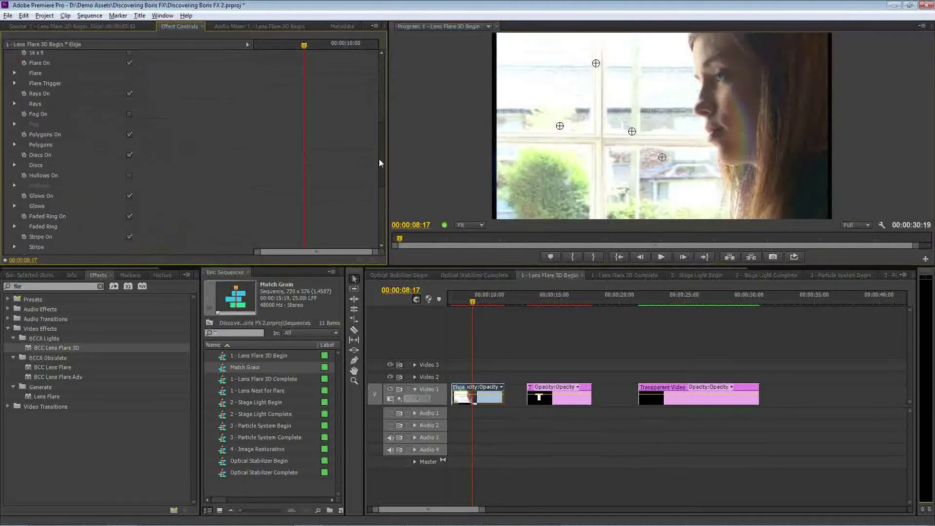
{"action": "left_click", "coordinate": [129, 115]}
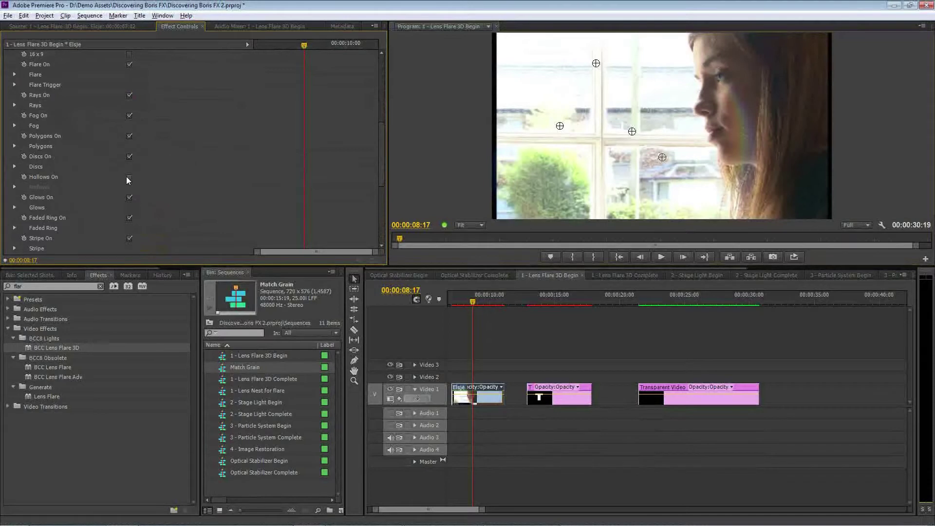
{"action": "left_click_drag", "start_coordinate": [379, 157], "coordinate": [383, 188]}
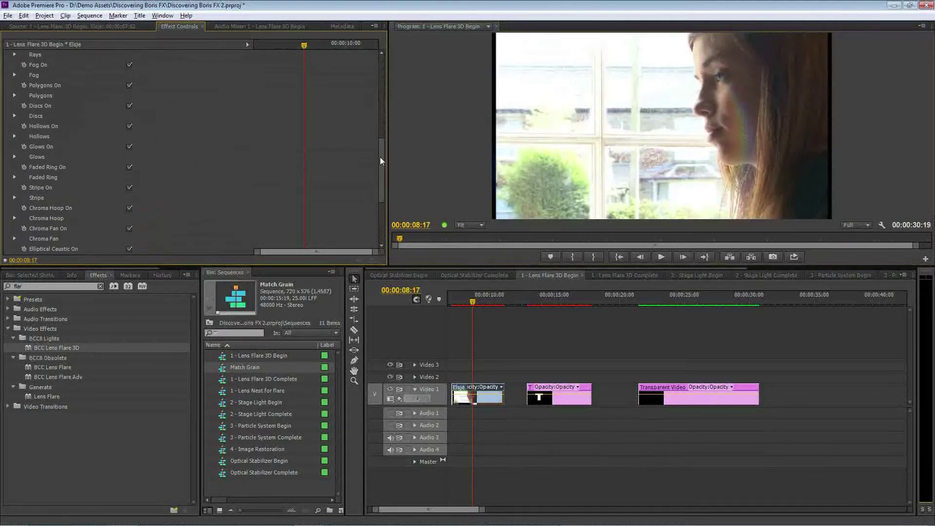
{"action": "left_click_drag", "start_coordinate": [379, 157], "coordinate": [381, 192]}
{"action": "scroll", "coordinate": [191, 168], "scroll_direction": "down", "scroll_amount": 3}
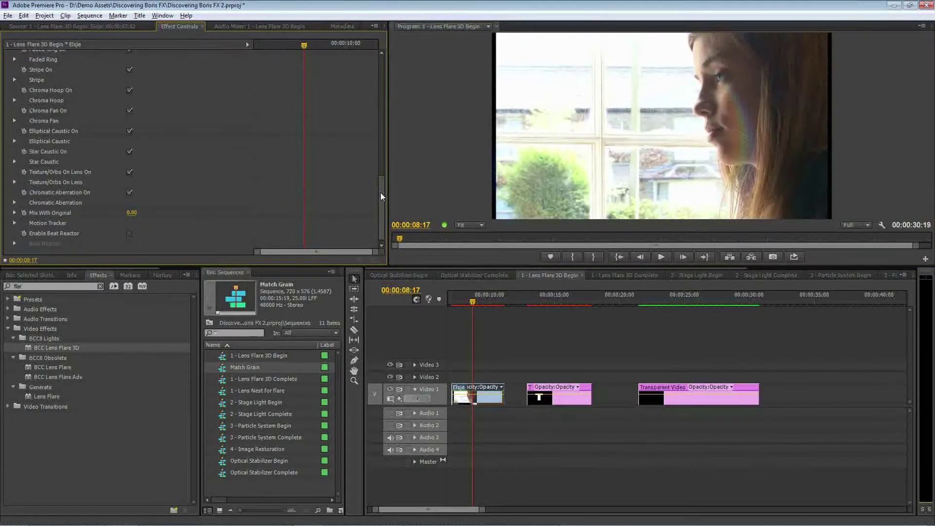
{"action": "left_click_drag", "start_coordinate": [380, 192], "coordinate": [380, 73]}
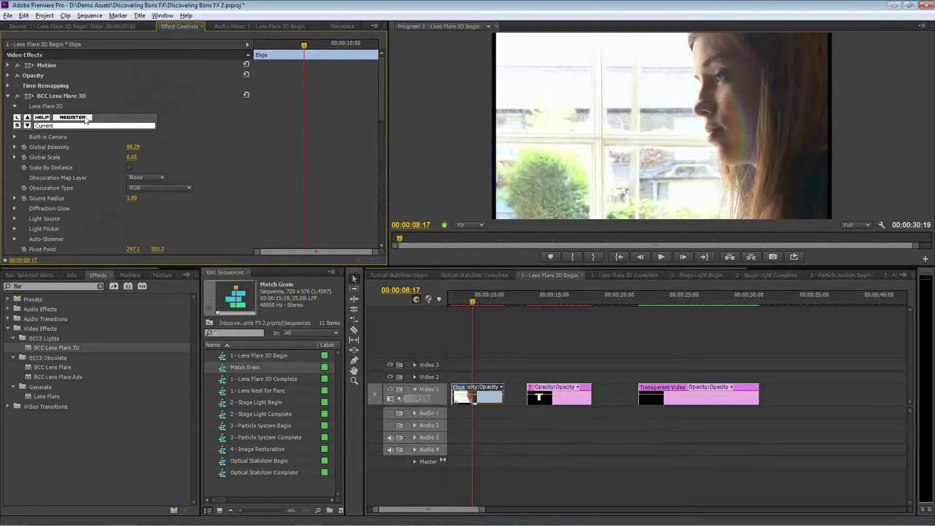
Cycle through the Lens Flare 3D presets BigBrightAmberLight.bsp and BigBrightSun.bsp to BluePurpleRaysPinkFog.bsp
{"action": "left_click", "coordinate": [28, 126]}
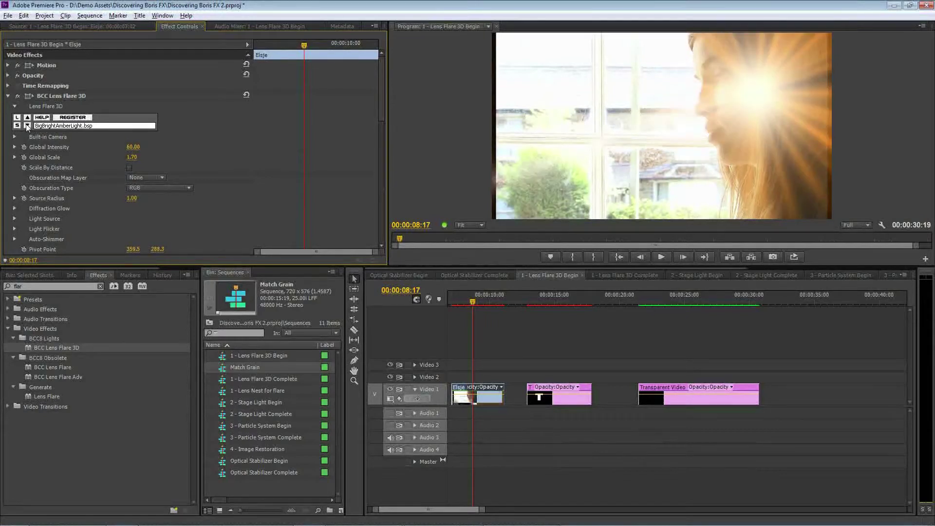
{"action": "left_click", "coordinate": [26, 125]}
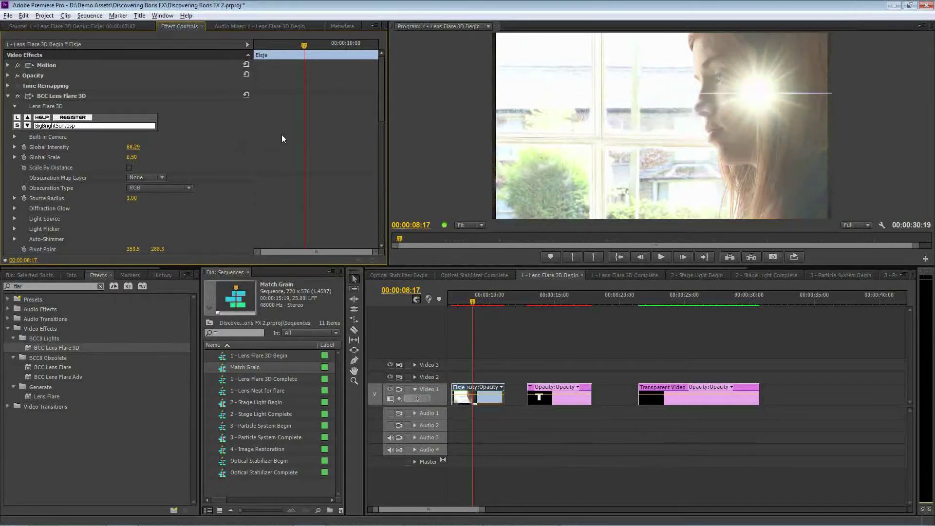
{"action": "left_click", "coordinate": [16, 126]}
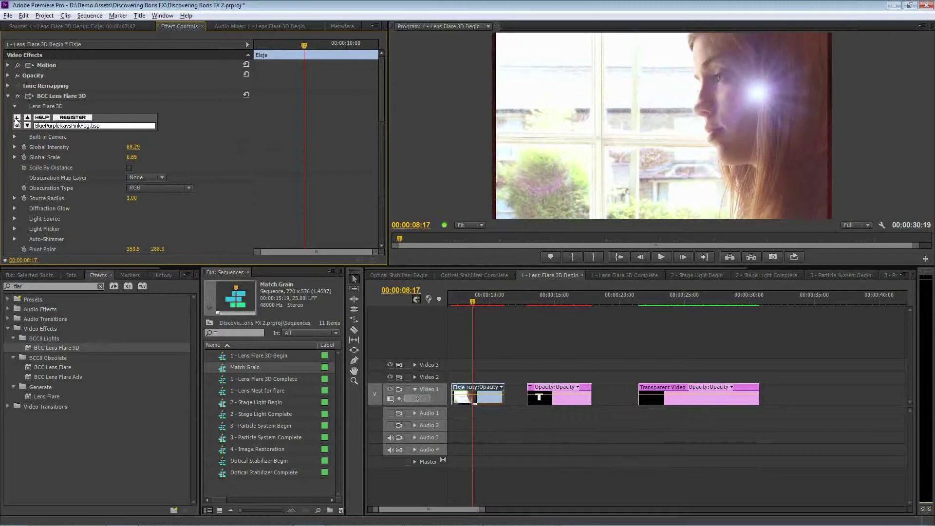
Load the LensStar.bsp preset from the BCC Lens Flare 3D presets folder
{"action": "left_click", "coordinate": [16, 120]}
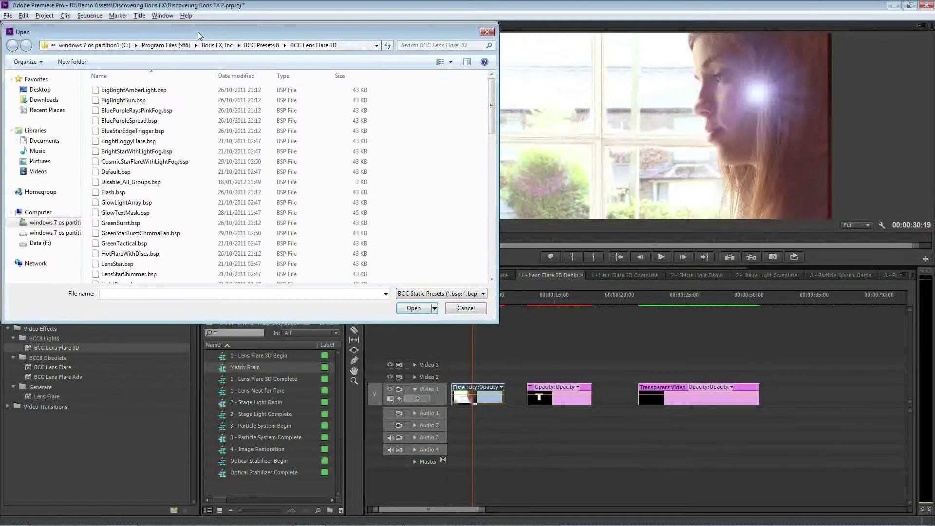
{"action": "left_click_drag", "start_coordinate": [199, 35], "coordinate": [353, 99]}
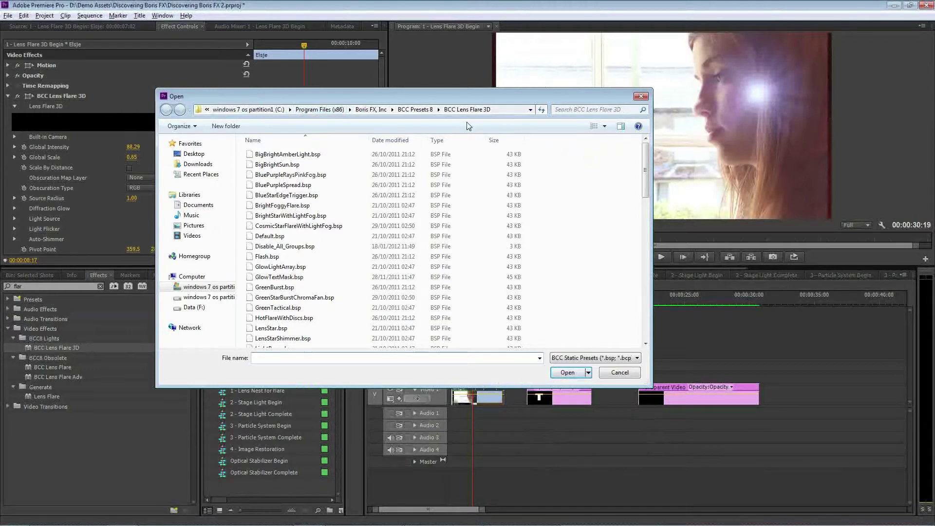
{"action": "left_click", "coordinate": [269, 187]}
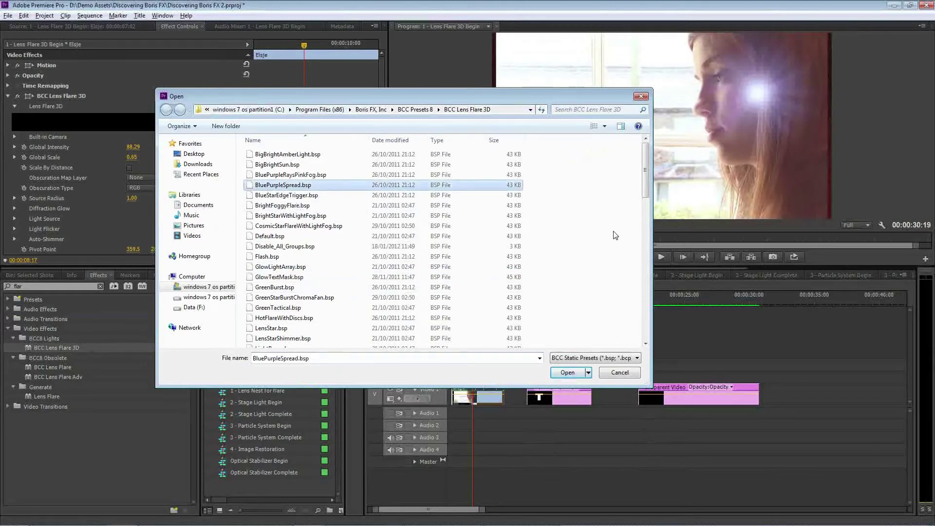
{"action": "scroll", "coordinate": [615, 235], "scroll_direction": "down", "scroll_amount": 4}
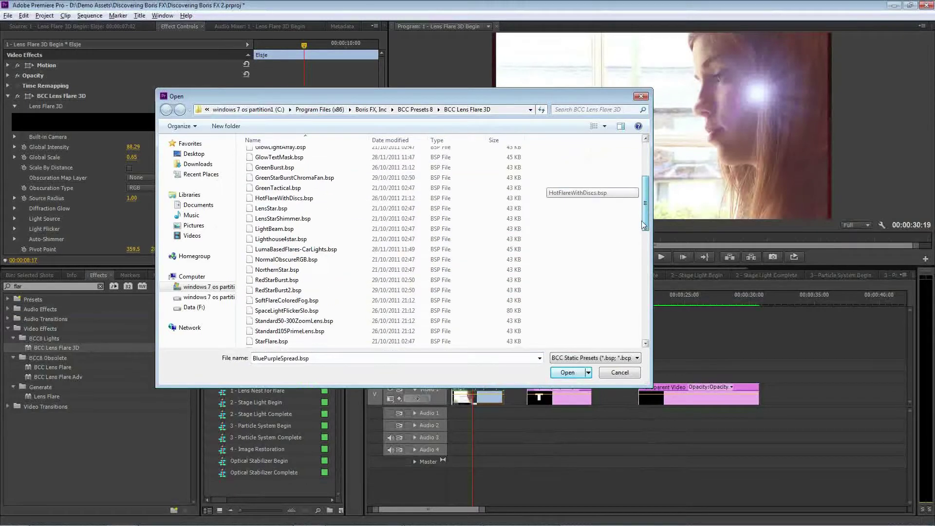
{"action": "left_click", "coordinate": [271, 222]}
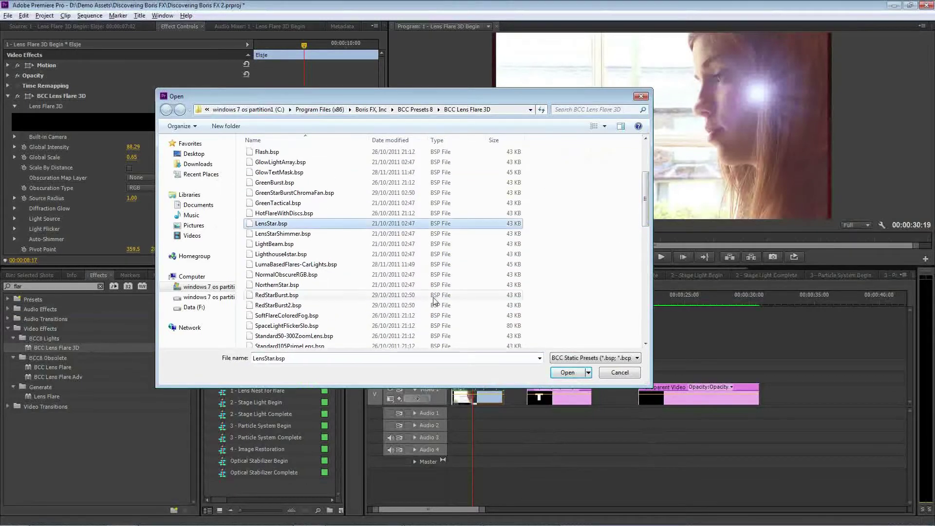
{"action": "left_click", "coordinate": [567, 373]}
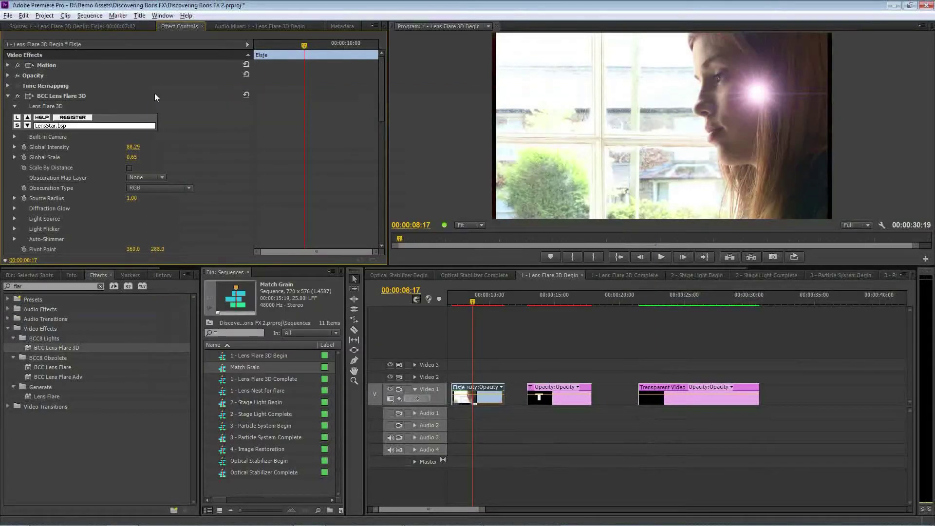
Show the flare's control points and move the light source onto the window bars, between the other two control points
{"action": "left_click", "coordinate": [71, 97]}
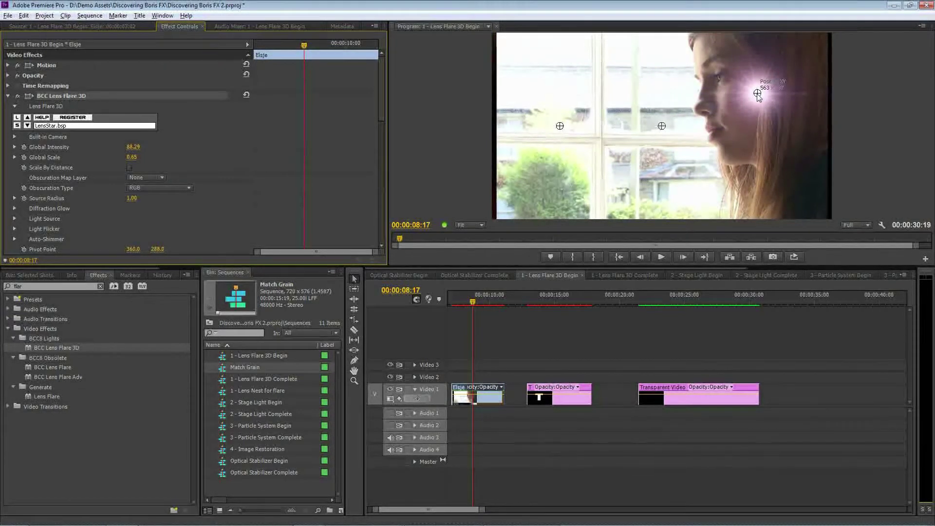
{"action": "left_click_drag", "start_coordinate": [757, 94], "coordinate": [610, 132]}
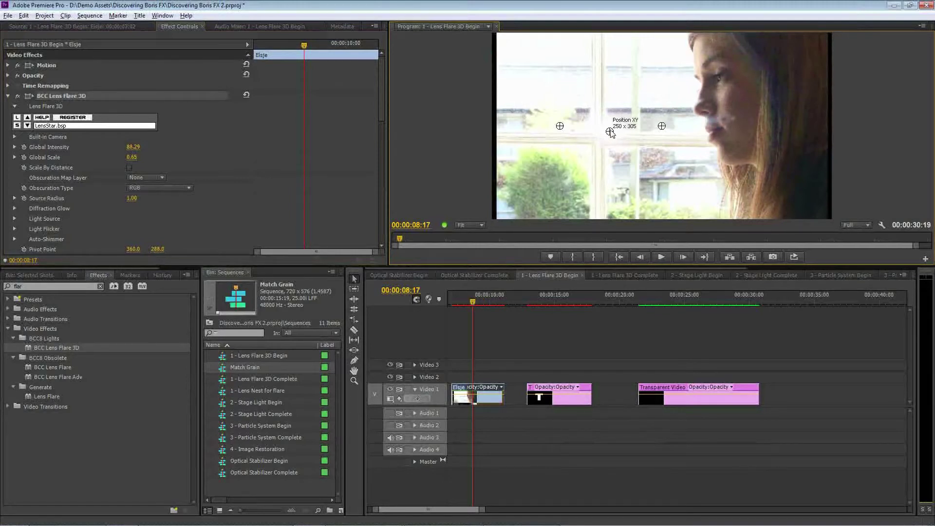
{"action": "left_click_drag", "start_coordinate": [612, 129], "coordinate": [609, 131]}
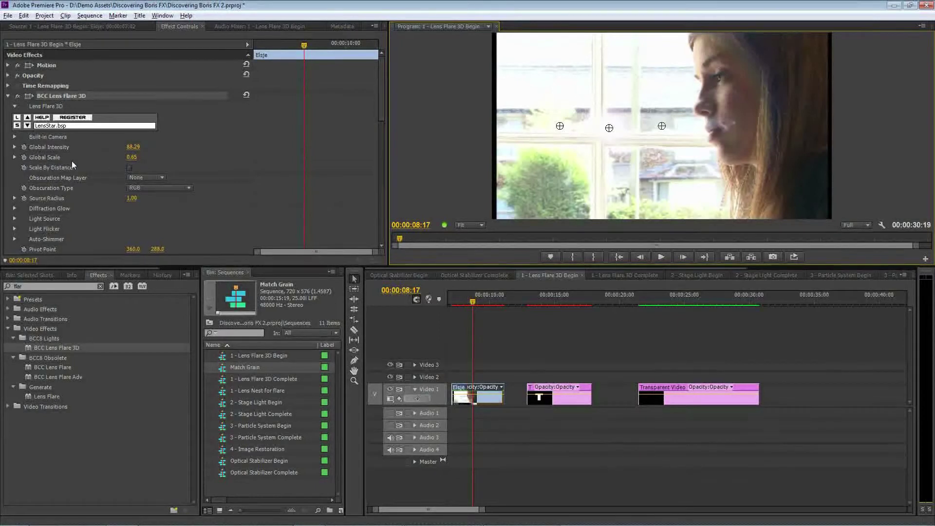
{"action": "left_click", "coordinate": [171, 31]}
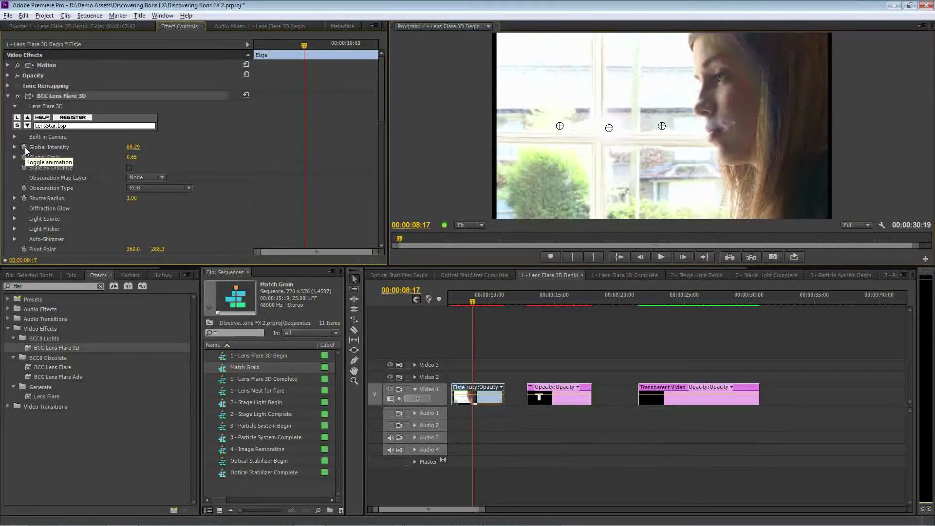
Animate Global Intensity with a starting keyframe at 00:00:08:17 and a value of 232.29 at 00:00:10:07
{"action": "left_click", "coordinate": [25, 147]}
{"action": "left_click", "coordinate": [355, 45]}
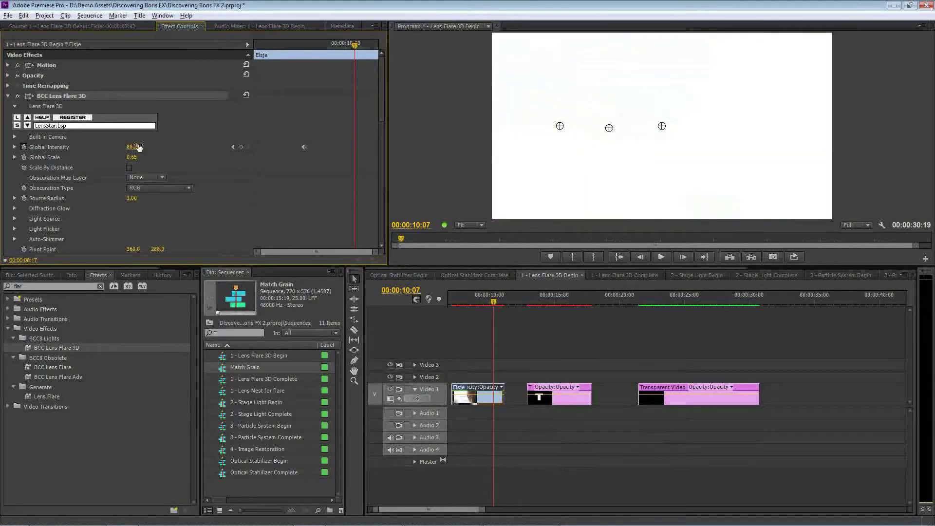
{"action": "left_click_drag", "start_coordinate": [186, 166], "coordinate": [186, 167]}
Scrub between 00:00:08:17 and about 00:00:09:20 to examine how the flare brightens between the Global Intensity keyframes
{"action": "left_click", "coordinate": [304, 43]}
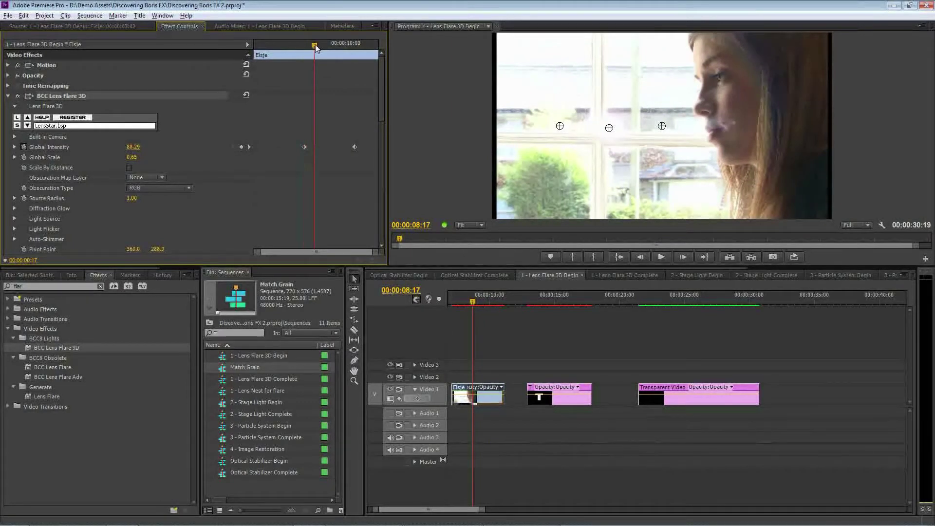
{"action": "left_click", "coordinate": [314, 44]}
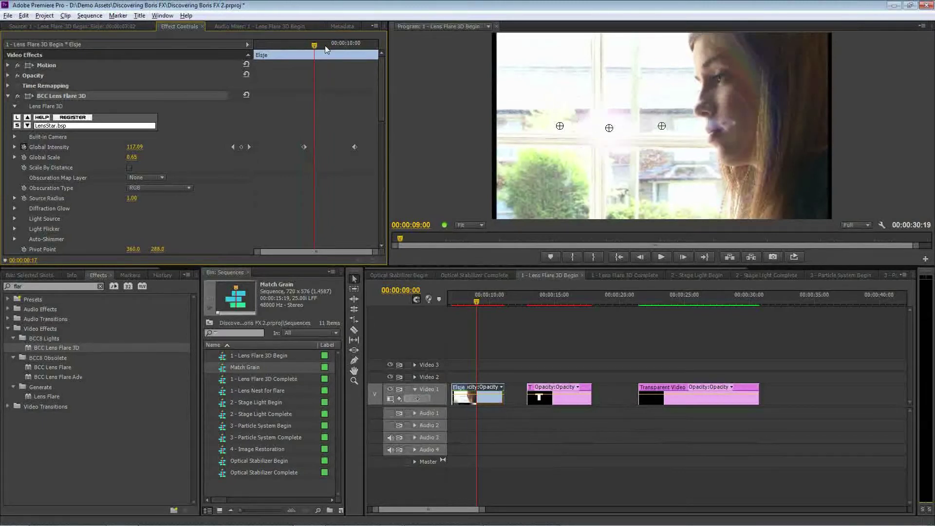
{"action": "left_click", "coordinate": [328, 44]}
{"action": "left_click", "coordinate": [337, 44]}
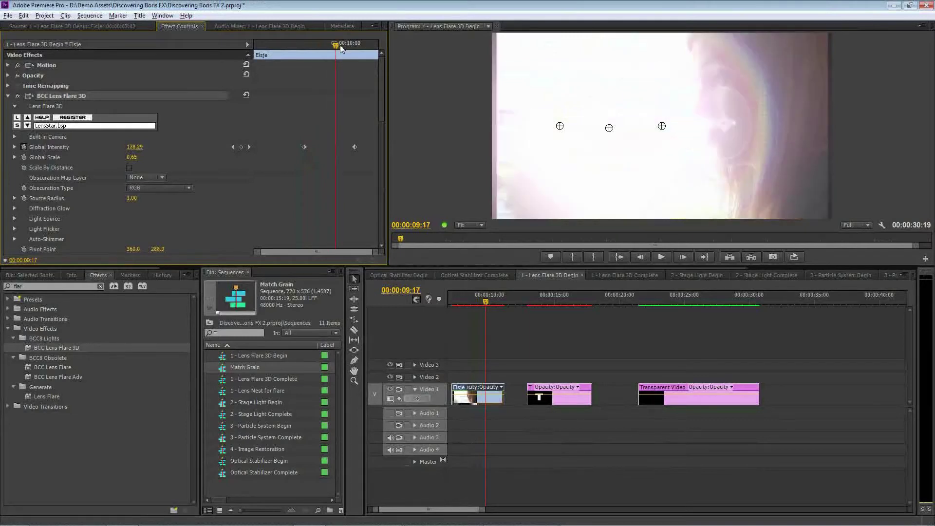
{"action": "left_click", "coordinate": [337, 44]}
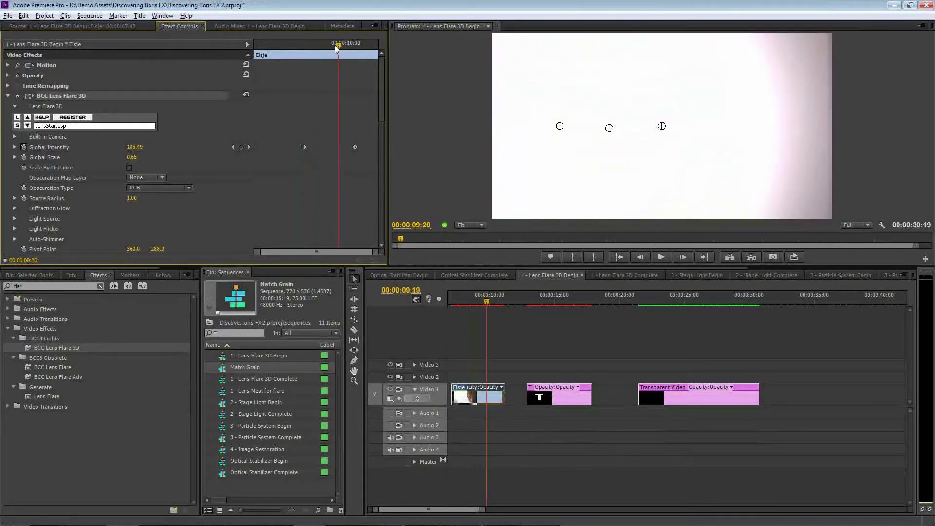
{"action": "left_click", "coordinate": [334, 45]}
{"action": "left_click_drag", "start_coordinate": [334, 45], "coordinate": [309, 49]}
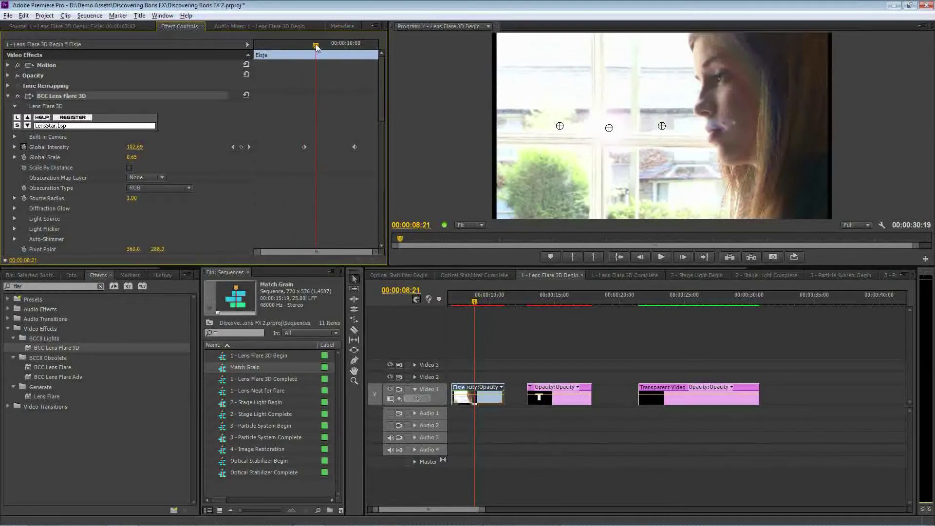
Check the Global Intensity keyframes in turn, then try an extra keyframe at 00:00:09:16 and undo it
{"action": "left_click", "coordinate": [236, 148]}
{"action": "left_click", "coordinate": [248, 147]}
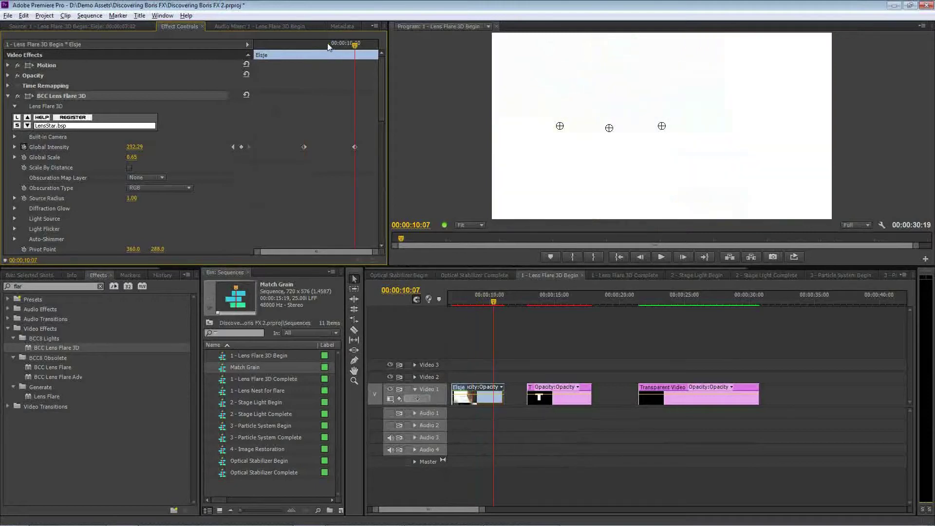
{"action": "left_click_drag", "start_coordinate": [327, 43], "coordinate": [335, 43]}
{"action": "key", "text": "space"}
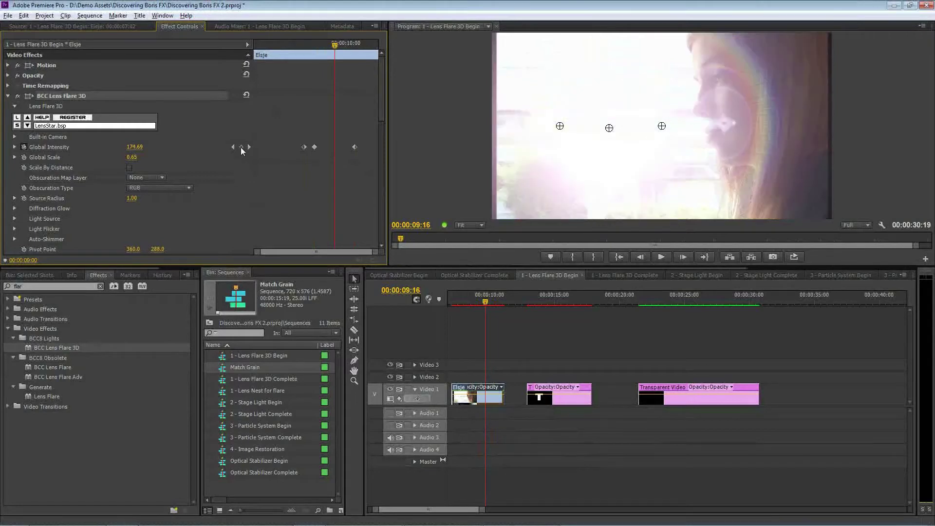
{"action": "left_click", "coordinate": [241, 147]}
{"action": "key", "text": "ctrl+z"}
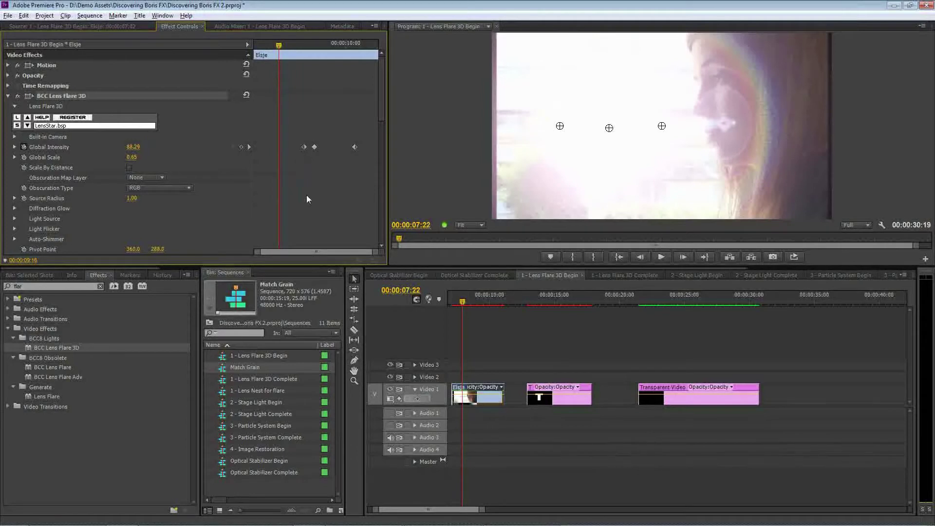
Turn off Global Intensity animation, deleting its keyframes, and set Global Scale to 0.35
{"action": "left_click", "coordinate": [23, 147]}
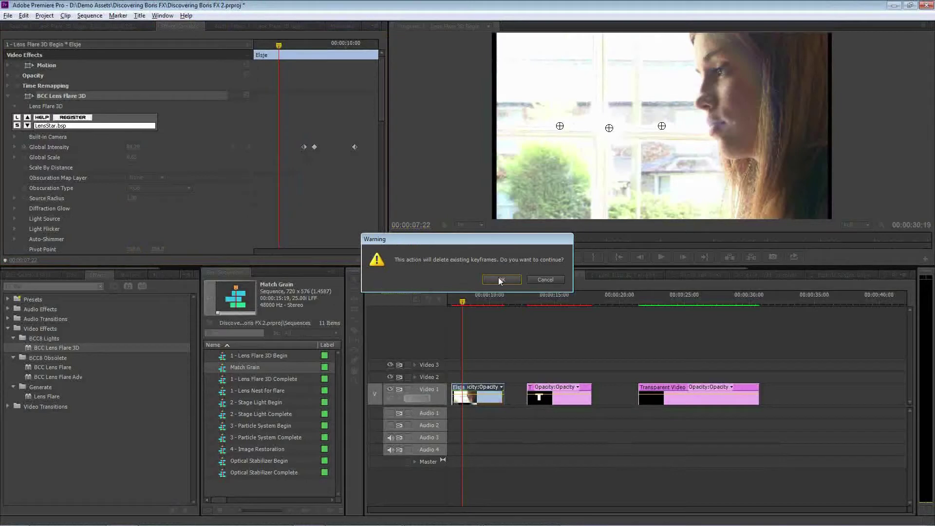
{"action": "left_click", "coordinate": [501, 280]}
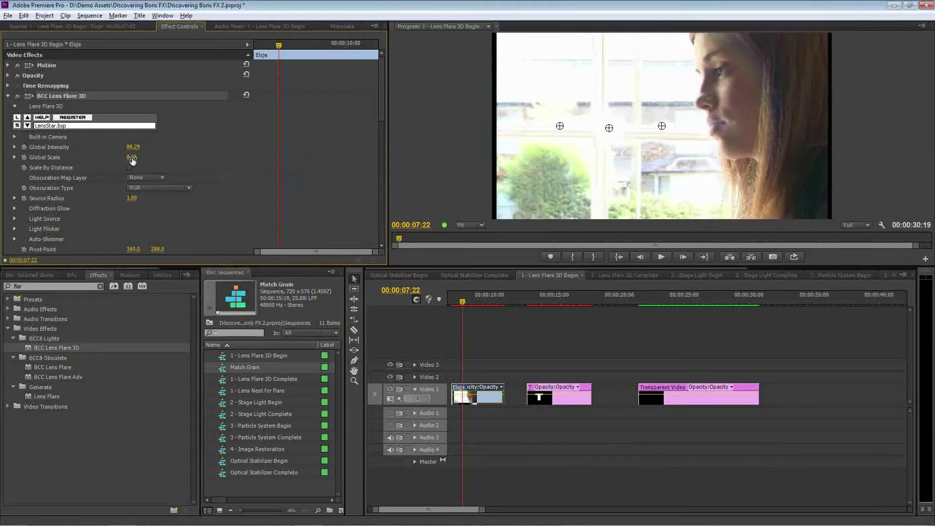
{"action": "left_click_drag", "start_coordinate": [132, 157], "coordinate": [164, 152]}
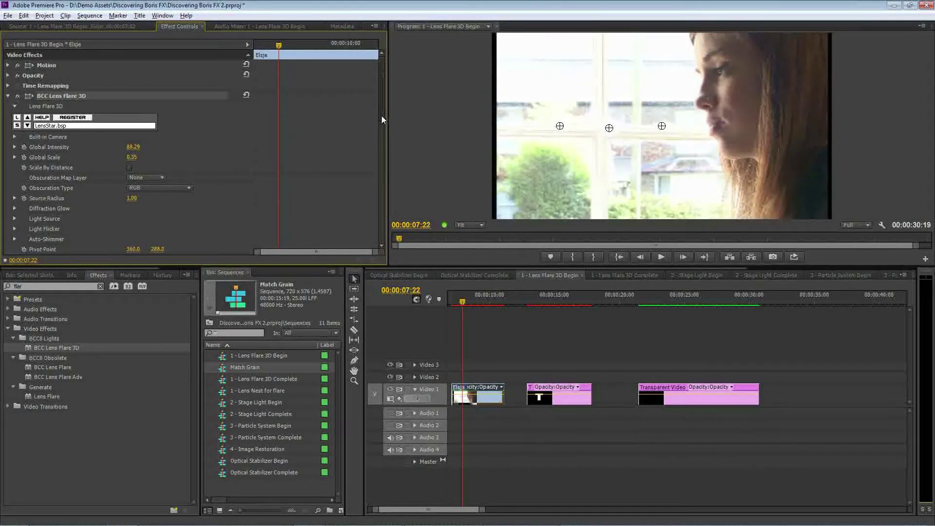
Turn off Scale By Distance for the lens flare
{"action": "scroll", "coordinate": [381, 115], "scroll_direction": "down", "scroll_amount": 1}
{"action": "scroll", "coordinate": [381, 115], "scroll_direction": "down", "scroll_amount": 2}
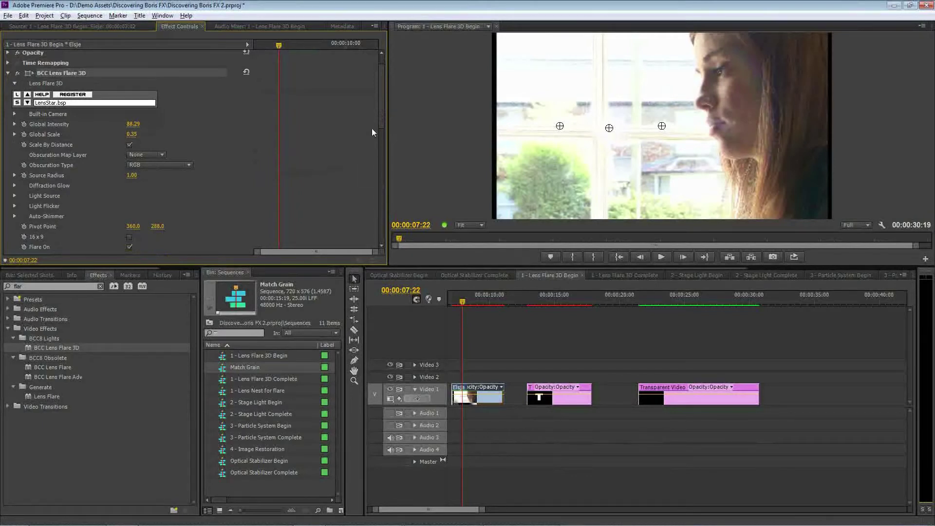
{"action": "scroll", "coordinate": [380, 119], "scroll_direction": "up", "scroll_amount": 1}
{"action": "scroll", "coordinate": [380, 116], "scroll_direction": "up", "scroll_amount": 2}
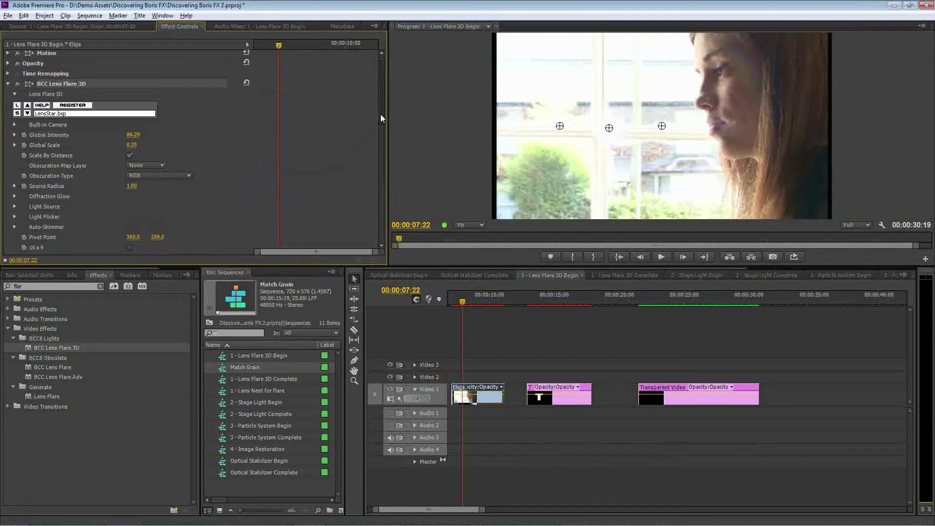
{"action": "scroll", "coordinate": [379, 114], "scroll_direction": "down", "scroll_amount": 3}
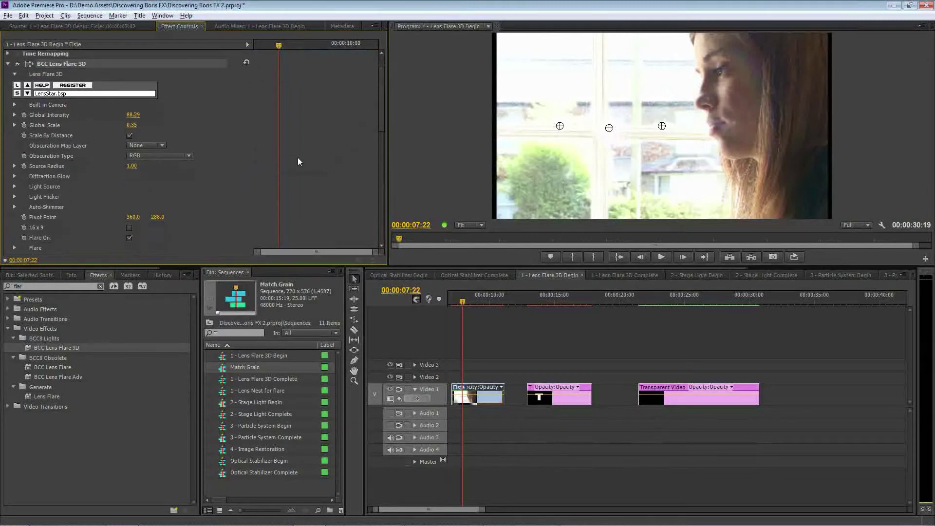
{"action": "left_click", "coordinate": [130, 136]}
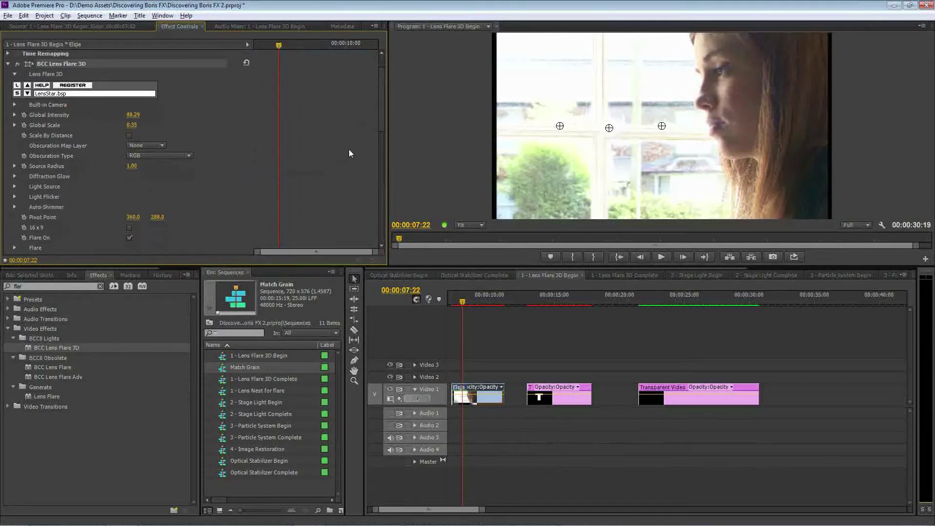
Open the Built-in Camera settings, set Camera Model to Orbit and move the Pivot Point to about 336 x 343
{"action": "left_click", "coordinate": [14, 104]}
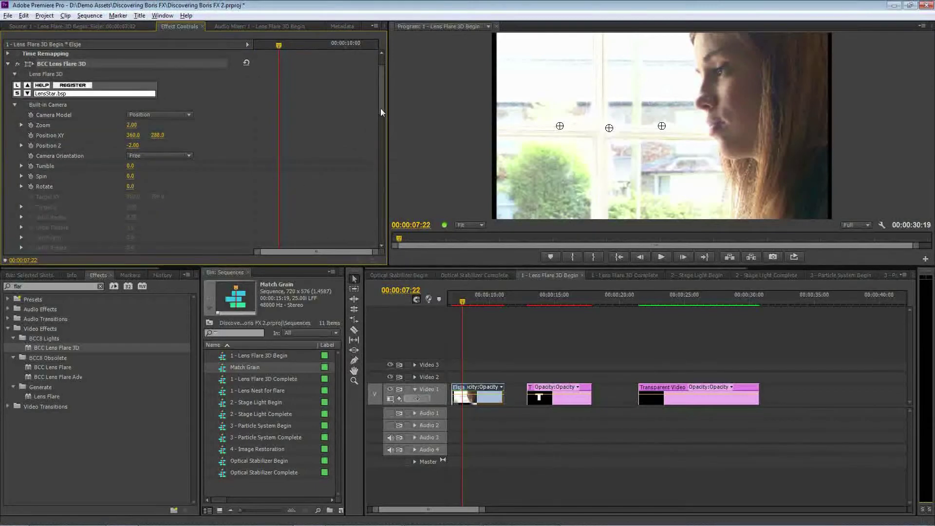
{"action": "scroll", "coordinate": [381, 107], "scroll_direction": "up", "scroll_amount": 3}
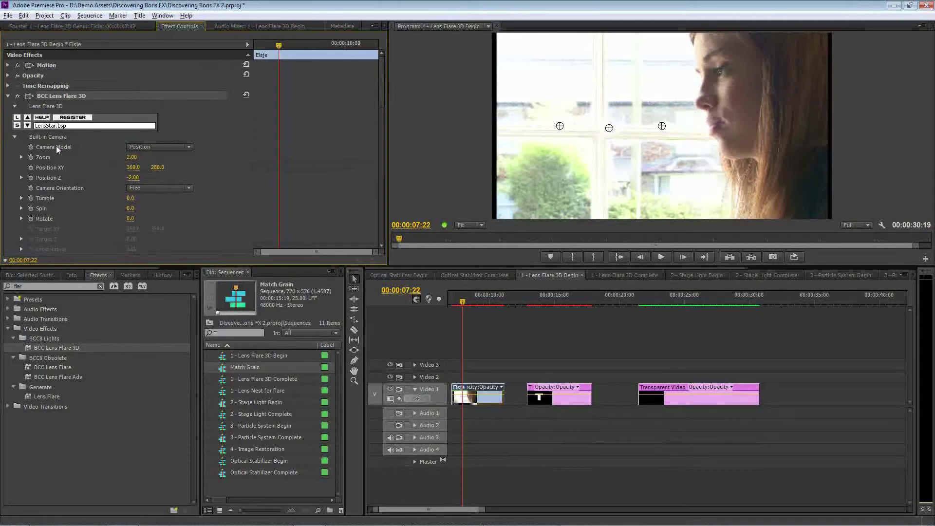
{"action": "left_click", "coordinate": [182, 149]}
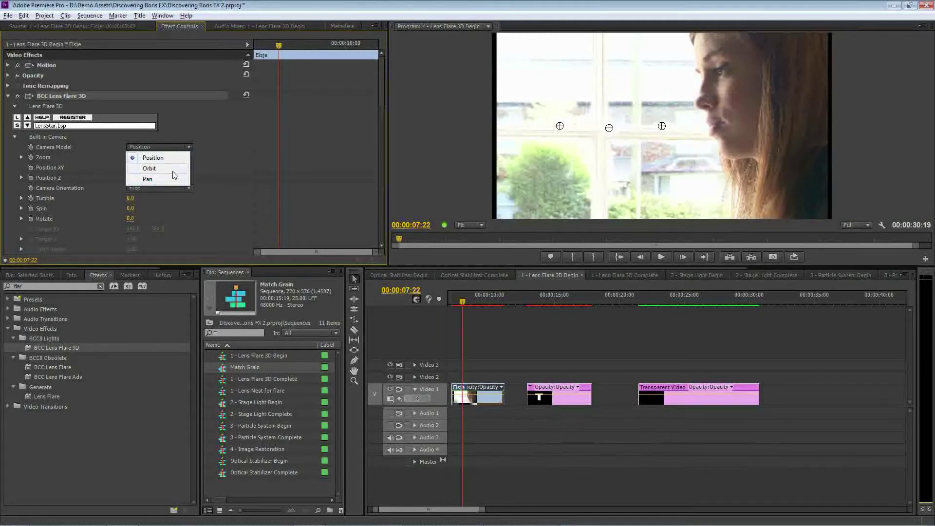
{"action": "left_click", "coordinate": [169, 168]}
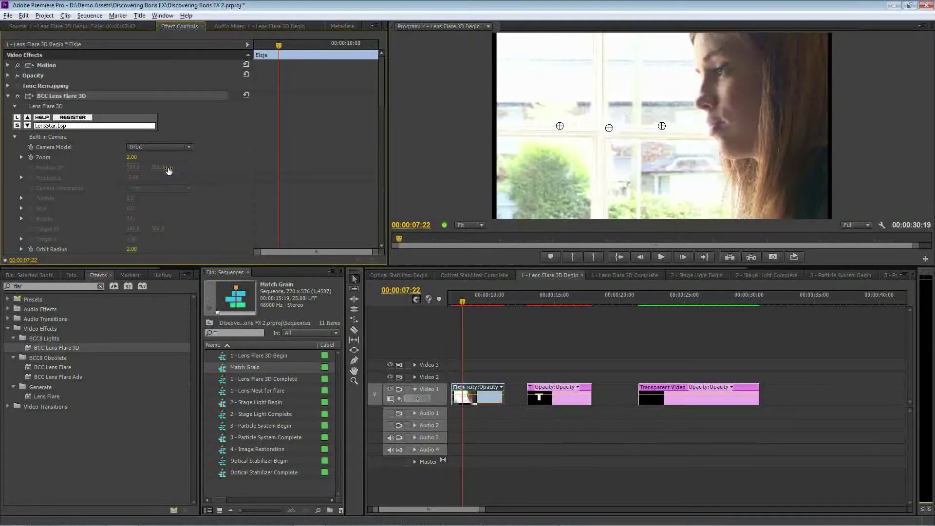
{"action": "left_click_drag", "start_coordinate": [382, 98], "coordinate": [381, 104]}
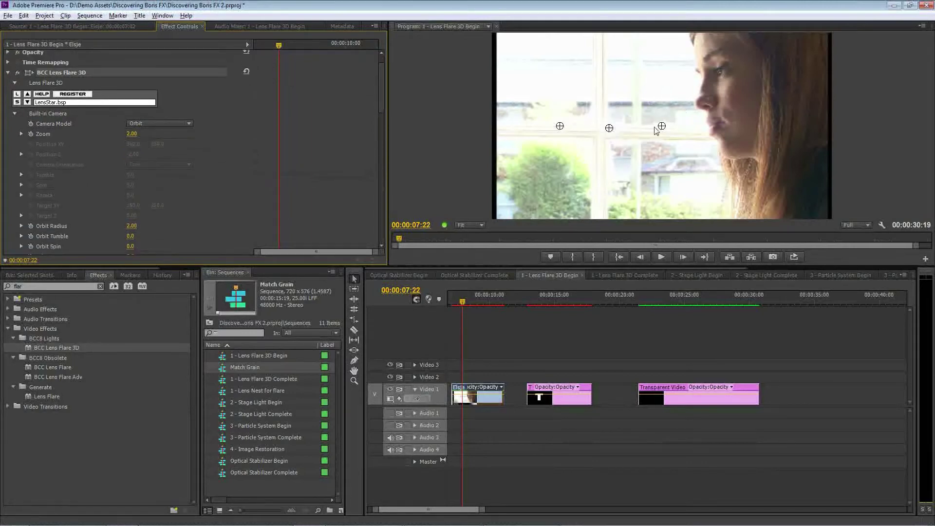
{"action": "left_click_drag", "start_coordinate": [662, 126], "coordinate": [651, 144]}
Try the Position camera model with Spin at 70° and the middle control point moved up, and undo the spin and move
{"action": "left_click", "coordinate": [163, 123]}
{"action": "left_click", "coordinate": [163, 131]}
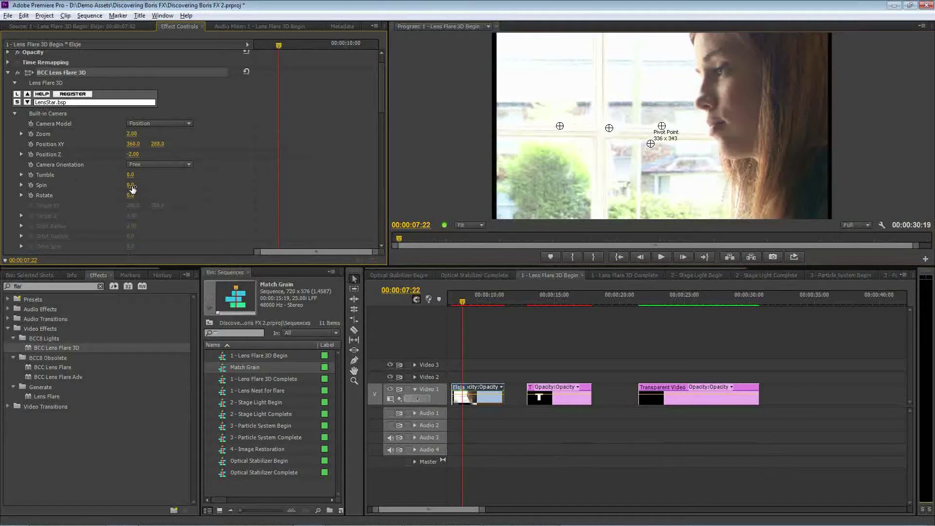
{"action": "left_click_drag", "start_coordinate": [132, 188], "coordinate": [160, 187]}
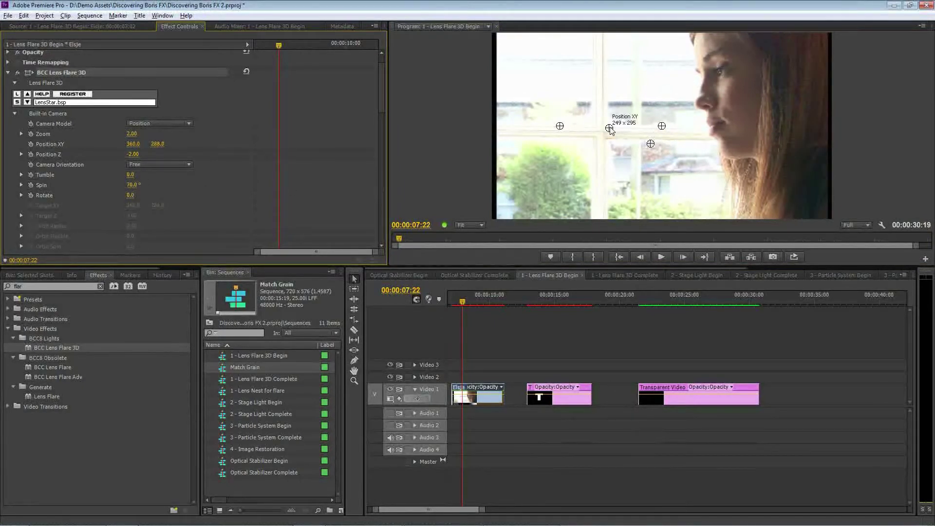
{"action": "left_click", "coordinate": [635, 113]}
{"action": "left_click", "coordinate": [635, 108]}
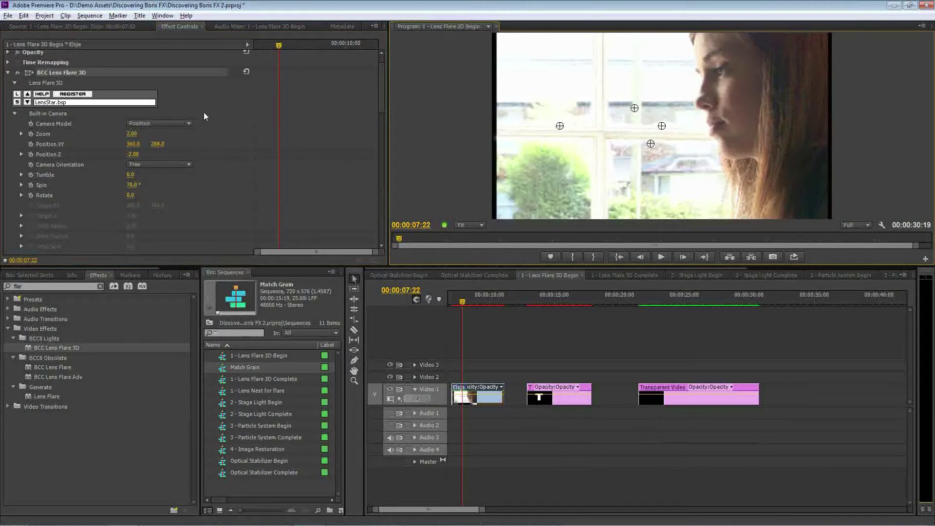
{"action": "key", "text": "ctrl+z"}
{"action": "key", "text": "ctrl+z"}
Set the built-in camera's Camera Model to Orbit and its Orbit Tumble to 20°
{"action": "left_click", "coordinate": [163, 124]}
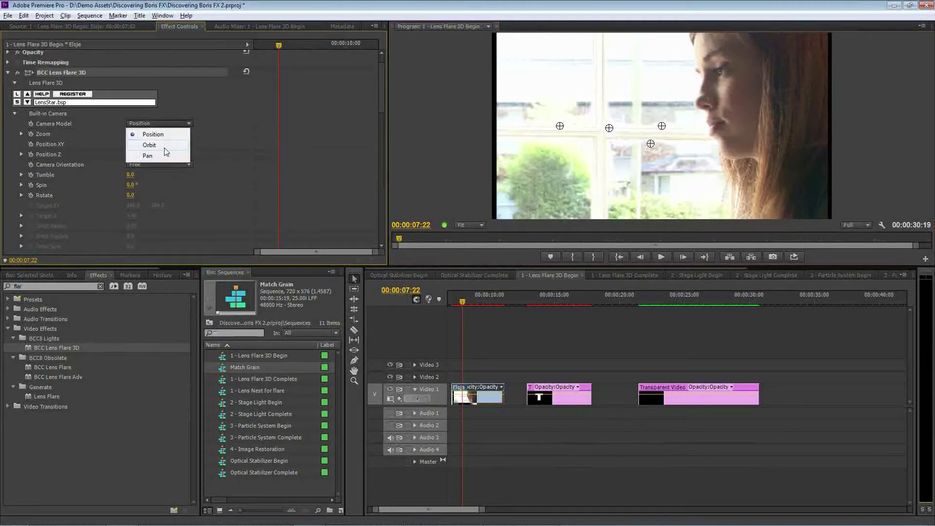
{"action": "left_click", "coordinate": [165, 143]}
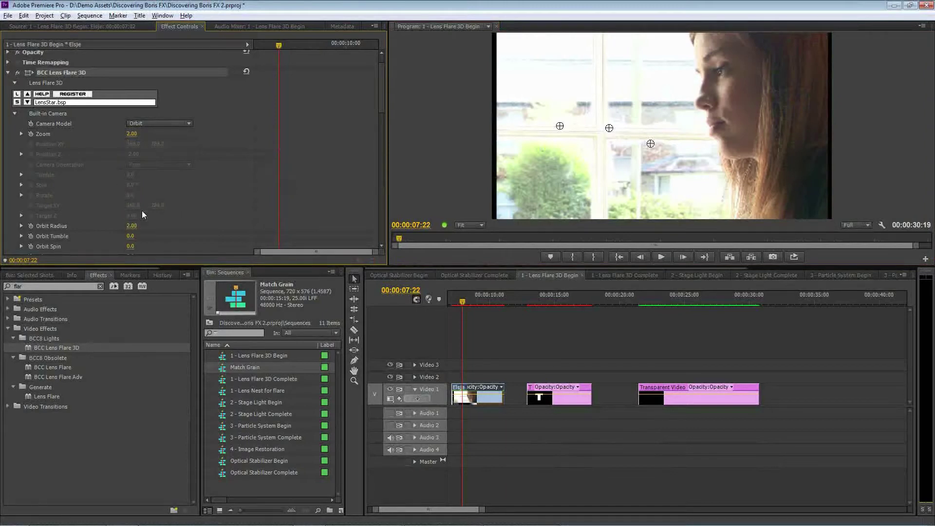
{"action": "left_click_drag", "start_coordinate": [379, 98], "coordinate": [378, 124]}
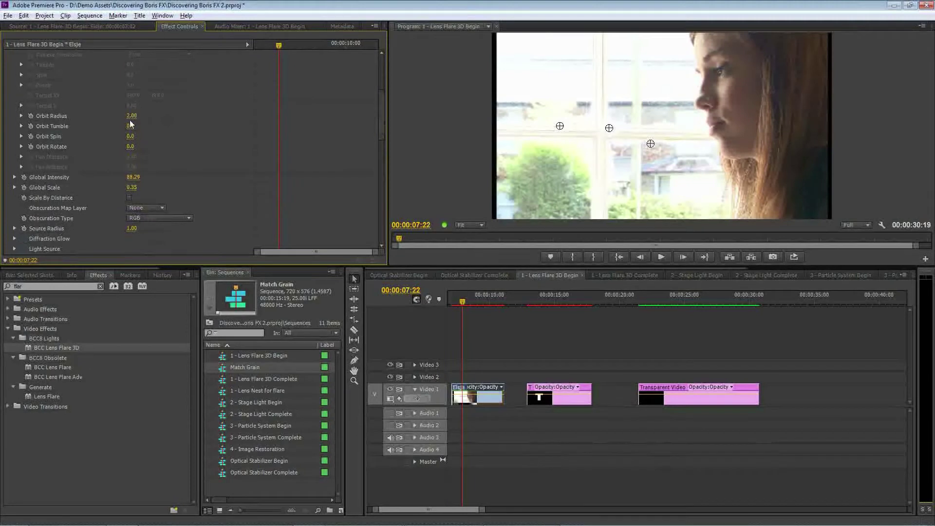
{"action": "left_click_drag", "start_coordinate": [130, 126], "coordinate": [152, 126]}
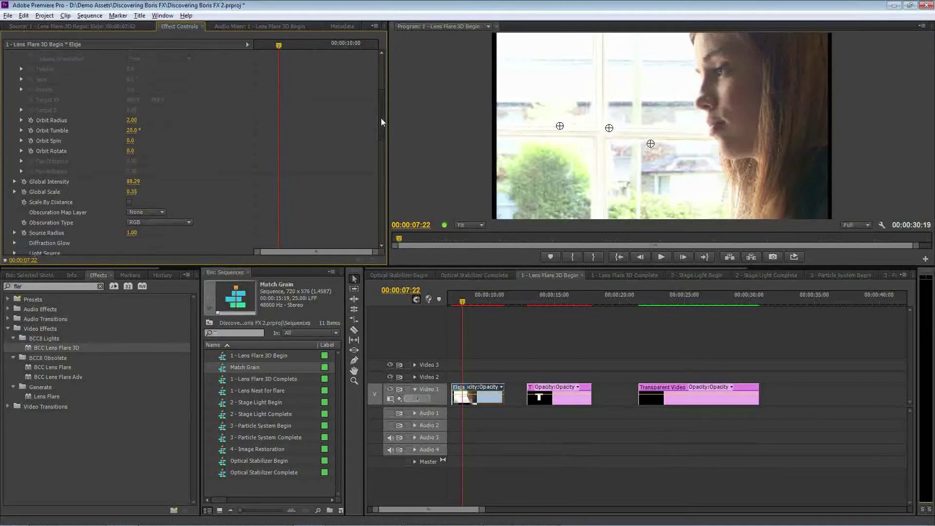
Move the flare's Pivot Point beside the woman's nose, at about 441.5, 209
{"action": "left_click_drag", "start_coordinate": [382, 122], "coordinate": [382, 109]}
{"action": "left_click_drag", "start_coordinate": [651, 144], "coordinate": [700, 100]}
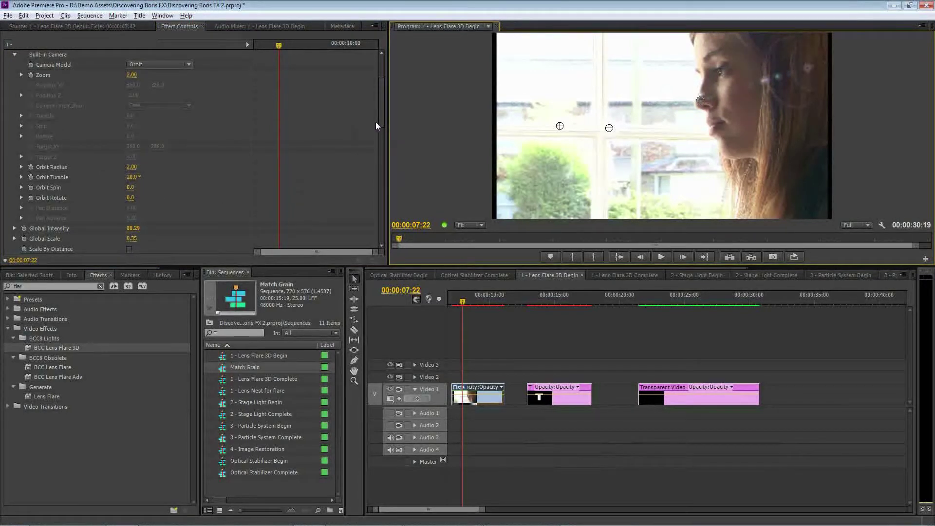
{"action": "left_click_drag", "start_coordinate": [380, 121], "coordinate": [377, 145]}
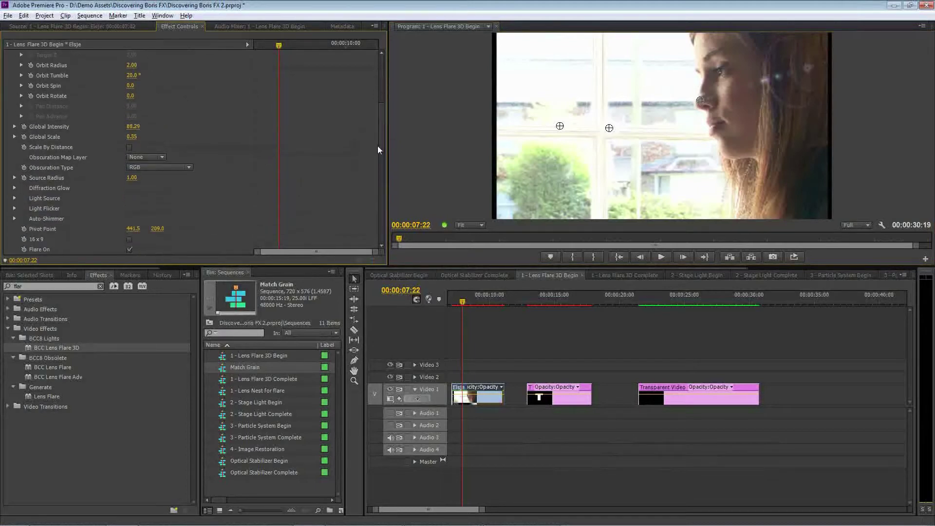
Set Source Radius to 63 and expand the Diffraction Glow settings
{"action": "left_click", "coordinate": [14, 126]}
{"action": "left_click", "coordinate": [14, 127]}
{"action": "mouse_move", "coordinate": [131, 178]}
{"action": "left_mouse_down"}
{"action": "mouse_move", "coordinate": [148, 183]}
{"action": "mouse_move", "coordinate": [130, 179]}
{"action": "left_mouse_up"}
{"action": "left_click", "coordinate": [15, 187]}
{"action": "left_click_drag", "start_coordinate": [381, 144], "coordinate": [379, 156]}
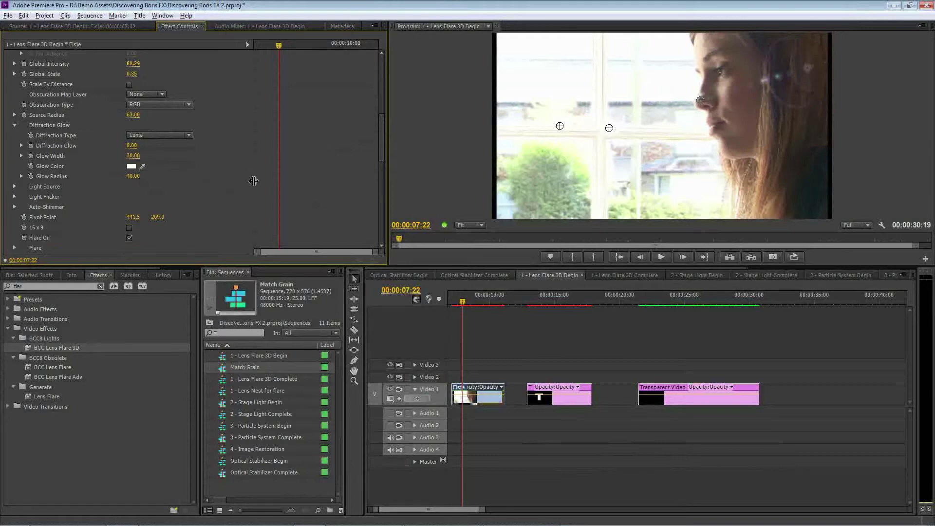
Try a much higher Global Intensity on the flare, then lower it to 22
{"action": "left_click_drag", "start_coordinate": [383, 146], "coordinate": [381, 135]}
{"action": "left_click_drag", "start_coordinate": [134, 113], "coordinate": [196, 112]}
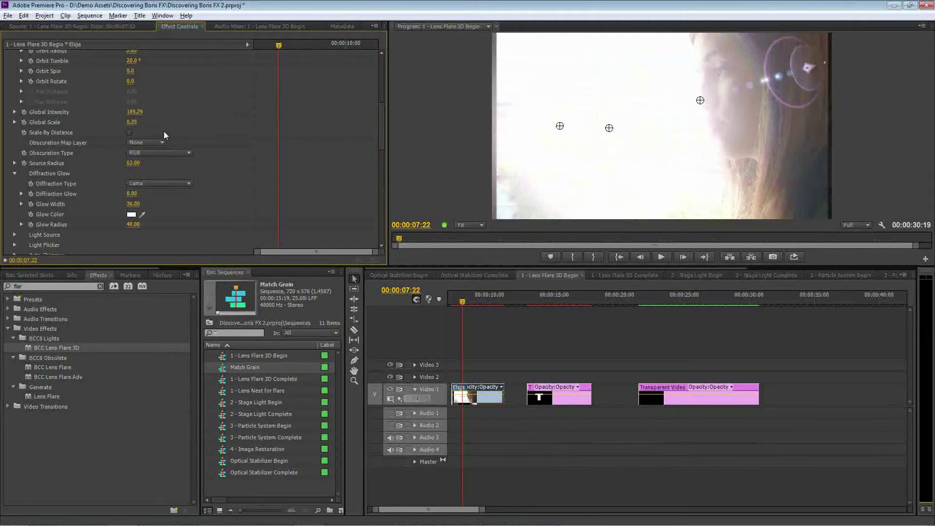
{"action": "left_click", "coordinate": [132, 112]}
{"action": "left_click", "coordinate": [214, 119]}
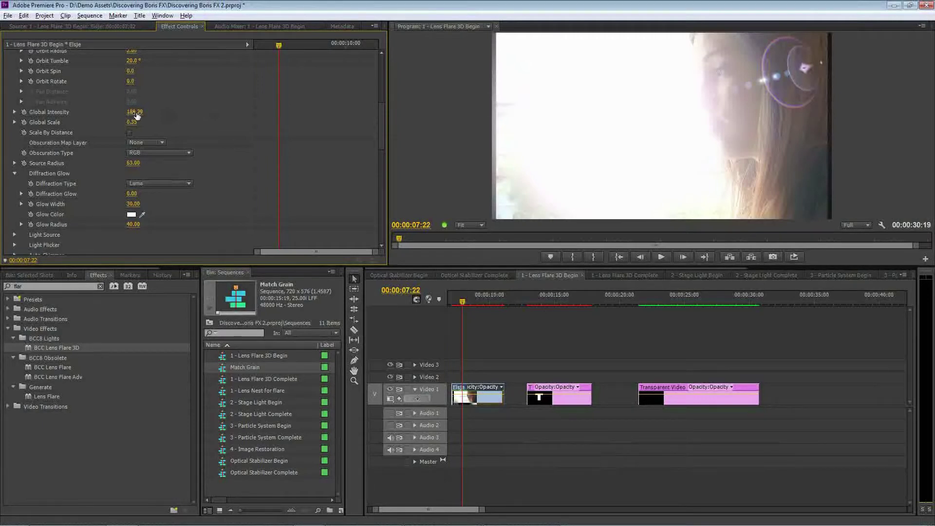
{"action": "left_click_drag", "start_coordinate": [136, 115], "coordinate": [78, 114]}
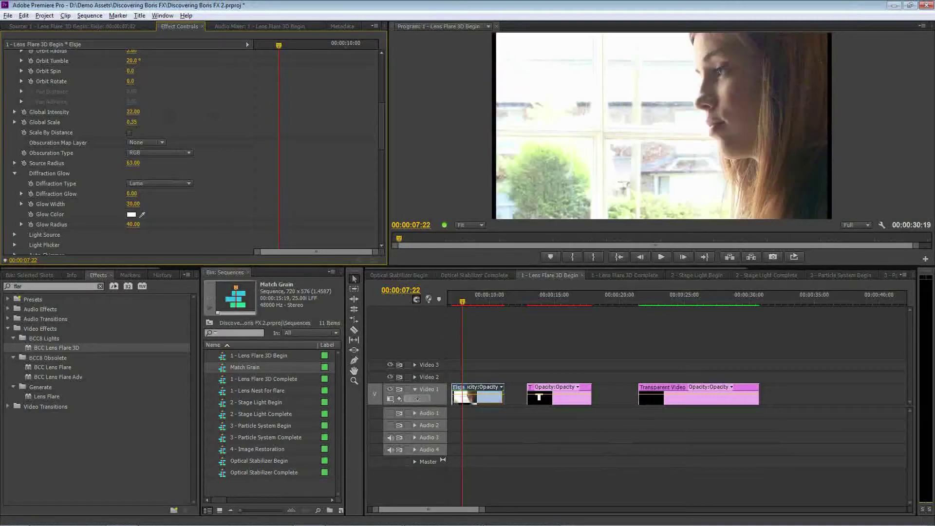
Set the flare's Global Intensity to 100
{"action": "left_click_drag", "start_coordinate": [131, 112], "coordinate": [149, 114]}
{"action": "left_click_drag", "start_coordinate": [132, 112], "coordinate": [141, 113]}
{"action": "left_click_drag", "start_coordinate": [132, 113], "coordinate": [185, 113]}
{"action": "left_click", "coordinate": [139, 113]}
{"action": "type", "text": "100"}
{"action": "key", "text": "Return"}
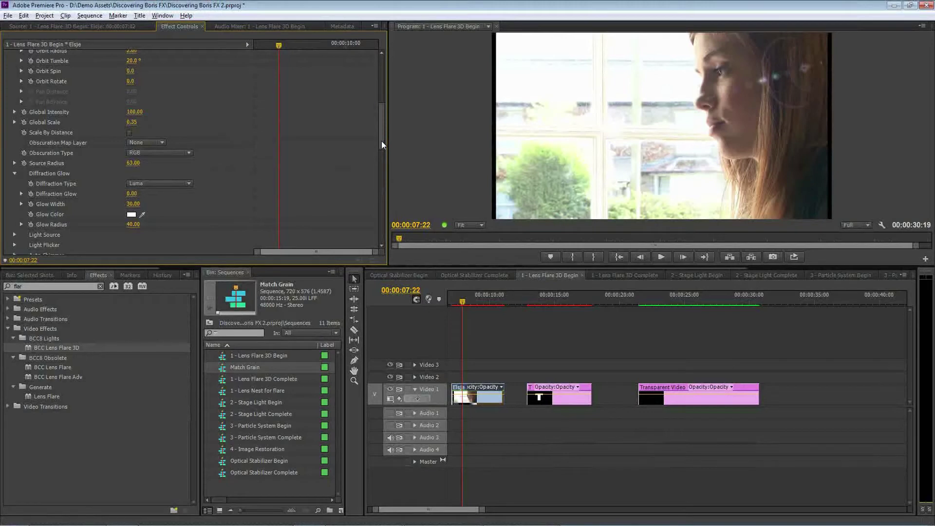
Try the Luminance light source type for the flare, view its layer choices, and return the type to Built-in
{"action": "left_click_drag", "start_coordinate": [381, 142], "coordinate": [370, 165]}
{"action": "left_click", "coordinate": [15, 110]}
{"action": "left_click_drag", "start_coordinate": [383, 154], "coordinate": [383, 161]}
{"action": "left_click", "coordinate": [181, 87]}
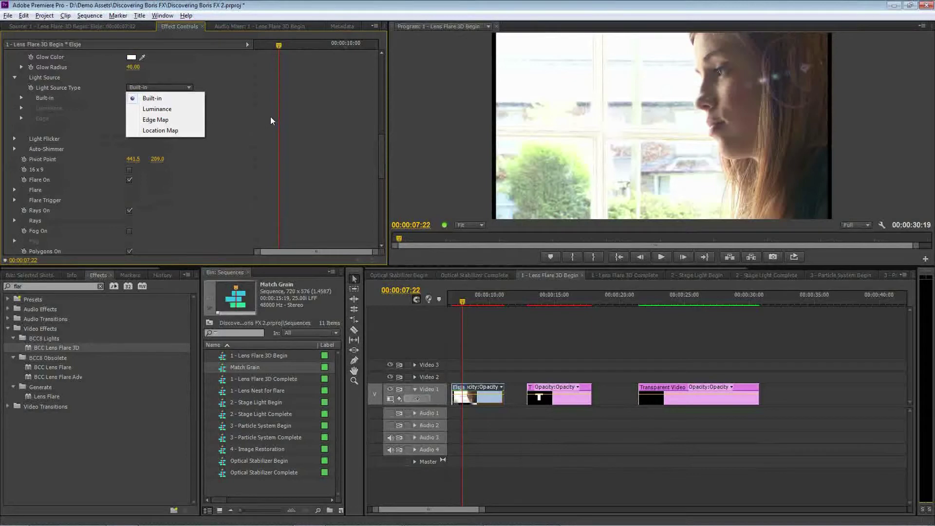
{"action": "left_click", "coordinate": [195, 109]}
{"action": "left_click", "coordinate": [20, 108]}
{"action": "left_click", "coordinate": [162, 120]}
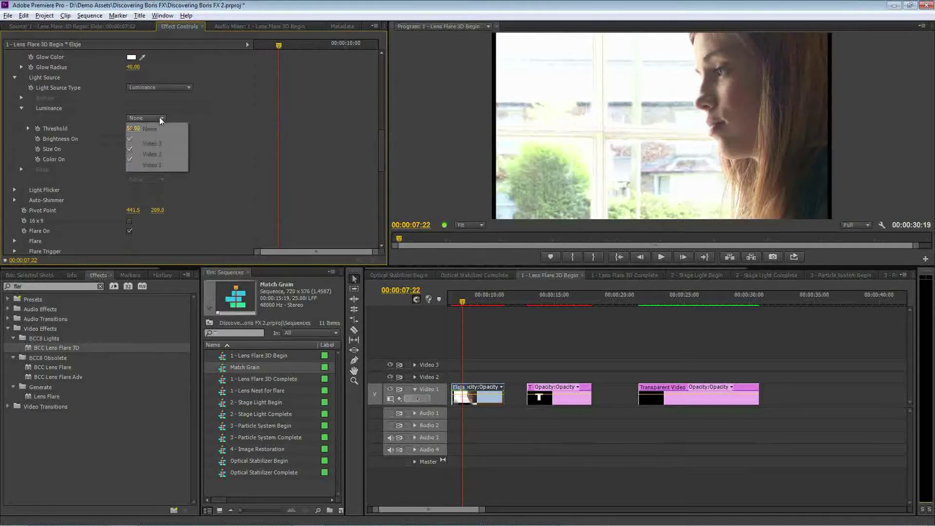
{"action": "left_click", "coordinate": [238, 133]}
{"action": "left_click", "coordinate": [161, 88]}
{"action": "left_click", "coordinate": [161, 99]}
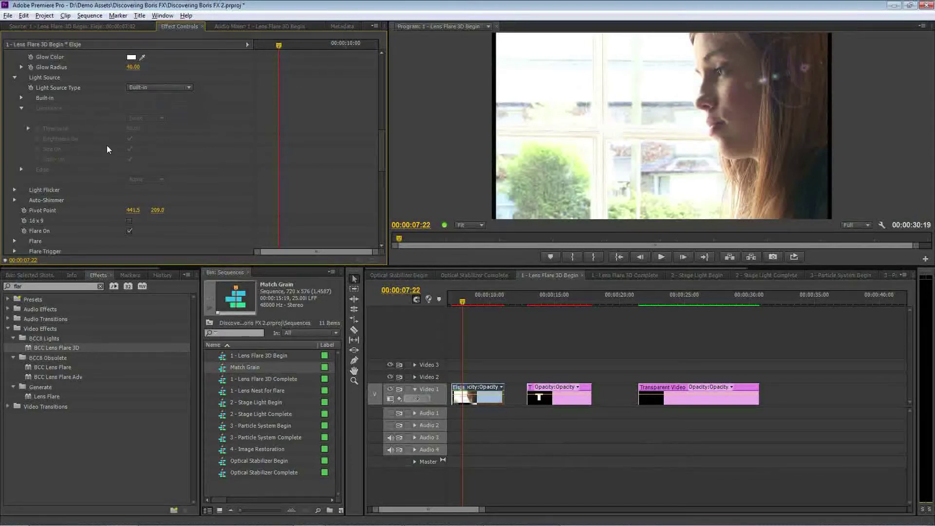
Expand the Built-in light source settings and move the light across the shot, leaving it on the window at about 305.3, 305.3
{"action": "left_click", "coordinate": [21, 97]}
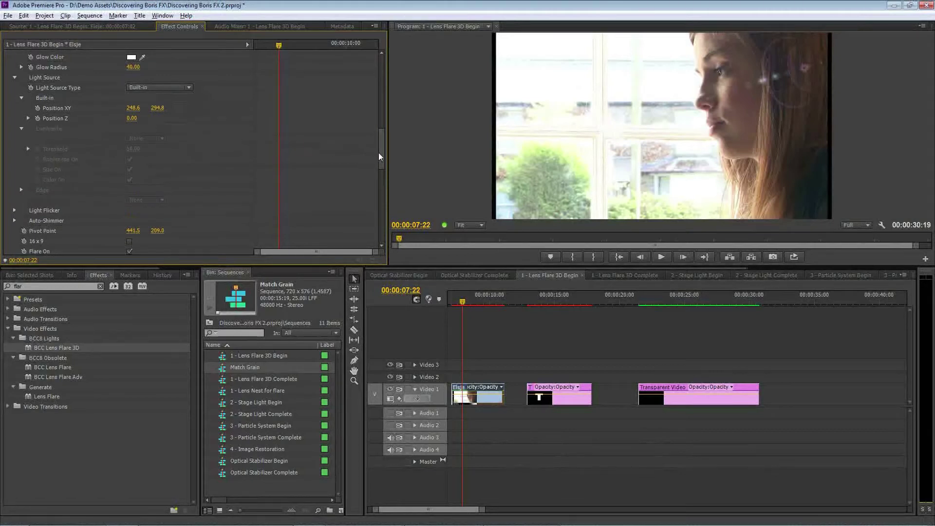
{"action": "left_click_drag", "start_coordinate": [383, 153], "coordinate": [382, 90]}
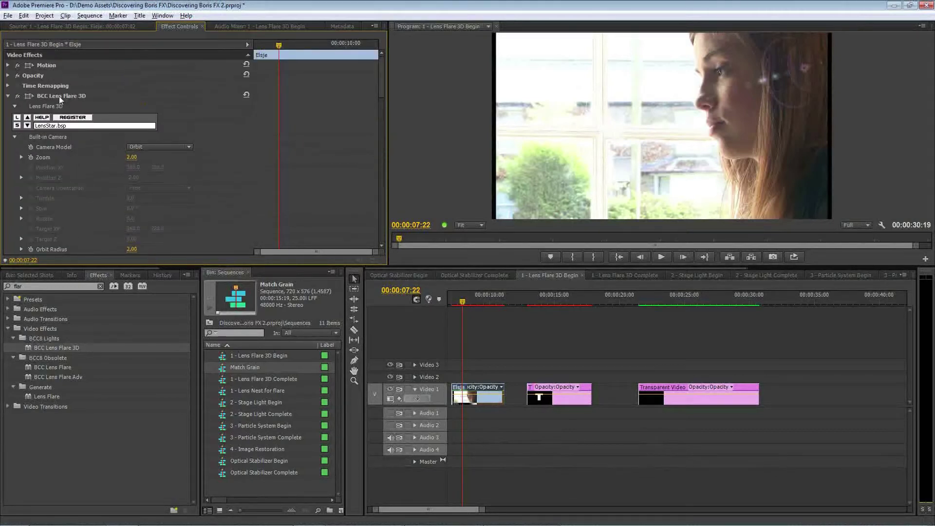
{"action": "left_click_drag", "start_coordinate": [381, 89], "coordinate": [379, 138]}
{"action": "scroll", "coordinate": [372, 179], "scroll_direction": "down", "scroll_amount": 3}
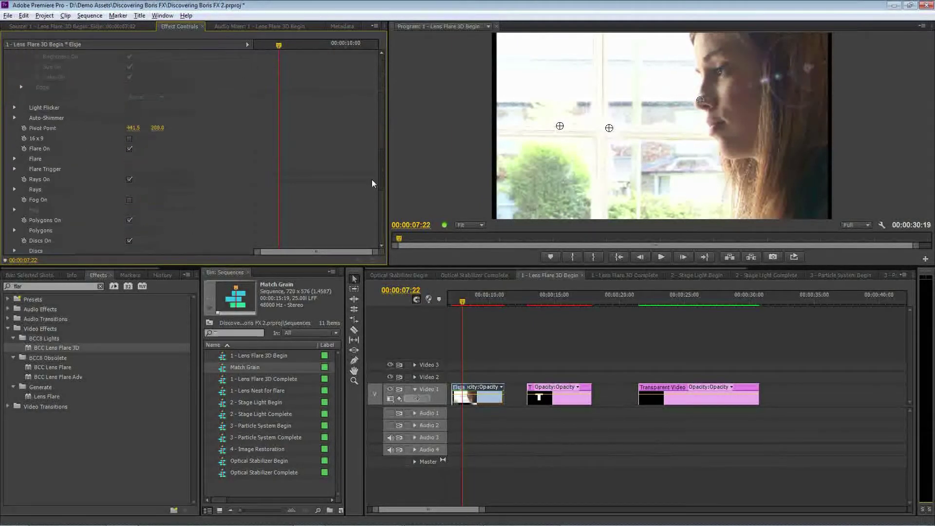
{"action": "left_click_drag", "start_coordinate": [666, 141], "coordinate": [748, 129]}
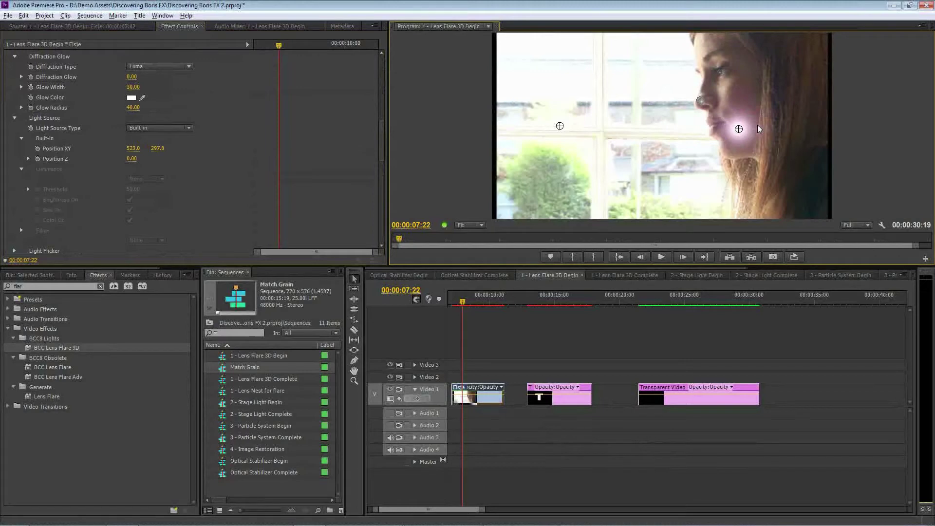
{"action": "left_click_drag", "start_coordinate": [739, 152], "coordinate": [605, 112]}
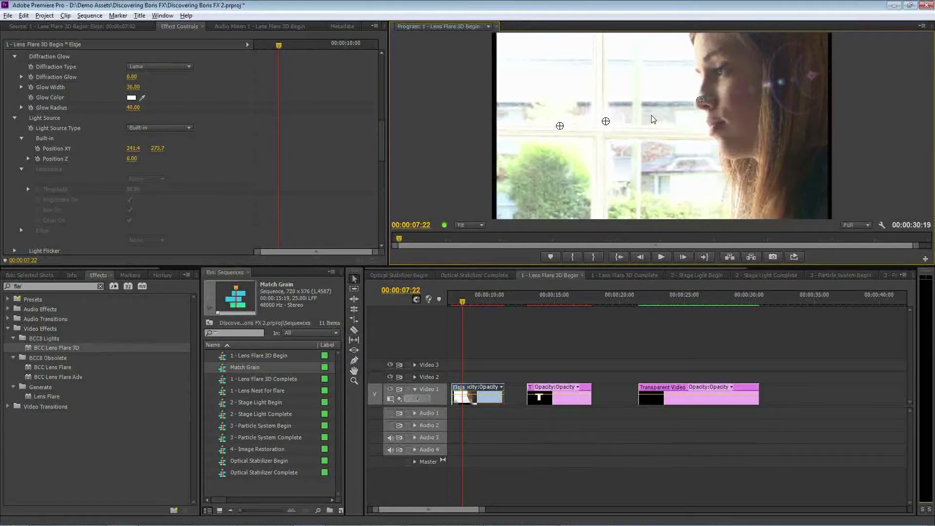
{"action": "left_click_drag", "start_coordinate": [606, 122], "coordinate": [636, 132]}
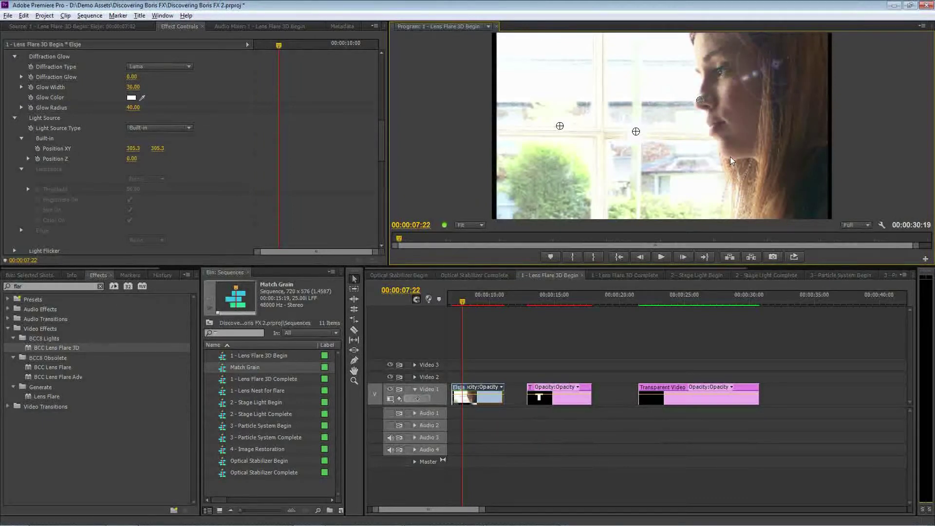
Set the Light Source Type to Luminance, collapse the Built-in settings and choose Video 1 as the luminance layer
{"action": "left_click", "coordinate": [159, 128]}
{"action": "left_click", "coordinate": [160, 149]}
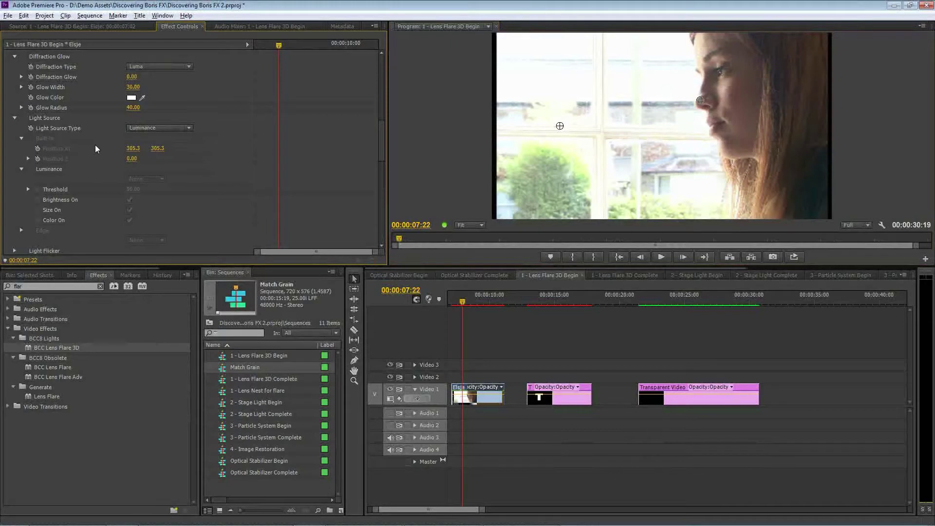
{"action": "left_click", "coordinate": [21, 139]}
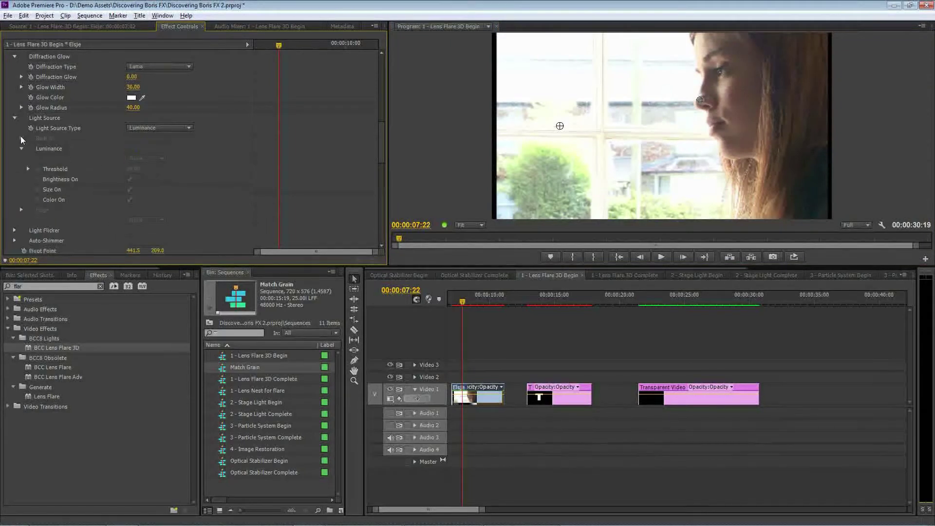
{"action": "left_click", "coordinate": [22, 149]}
{"action": "left_click", "coordinate": [20, 147]}
{"action": "left_click", "coordinate": [149, 159]}
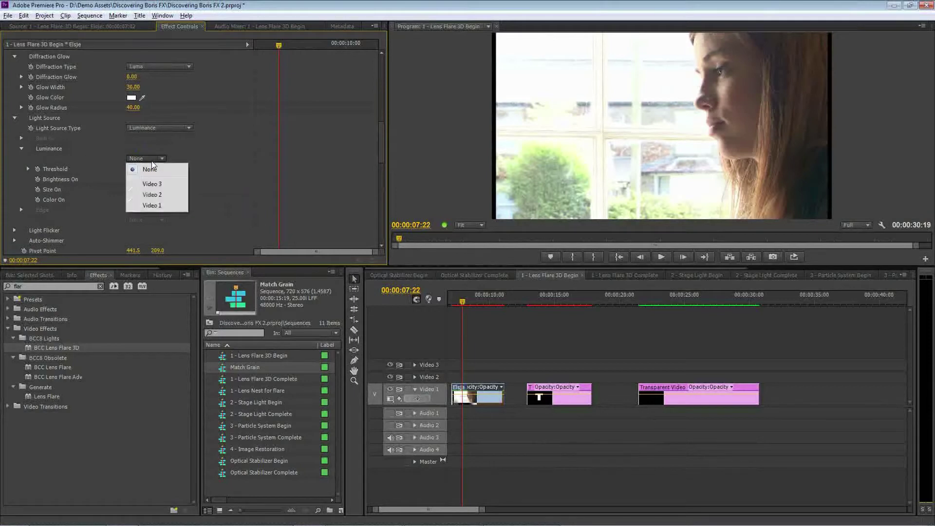
{"action": "left_click", "coordinate": [172, 206]}
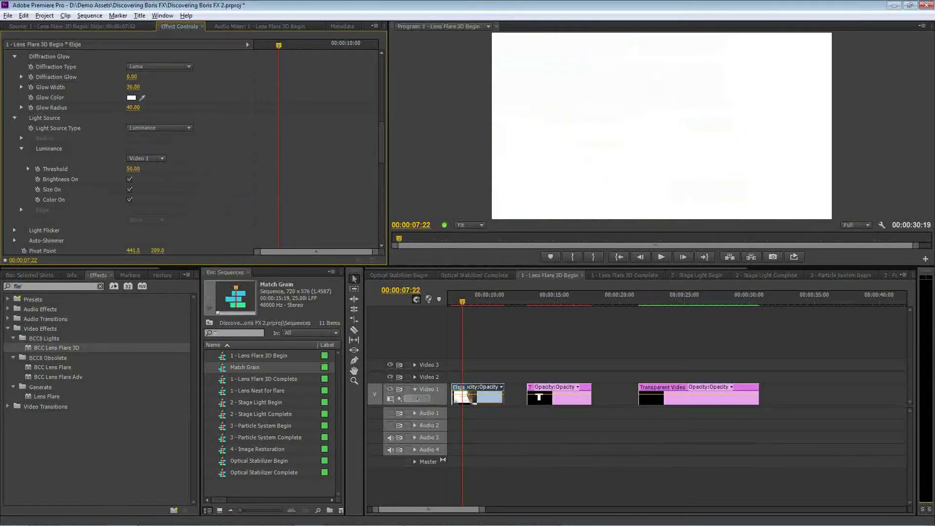
Turn off Size On and Color On for the luminance light source and set its Threshold to 75
{"action": "left_click_drag", "start_coordinate": [135, 169], "coordinate": [113, 161]}
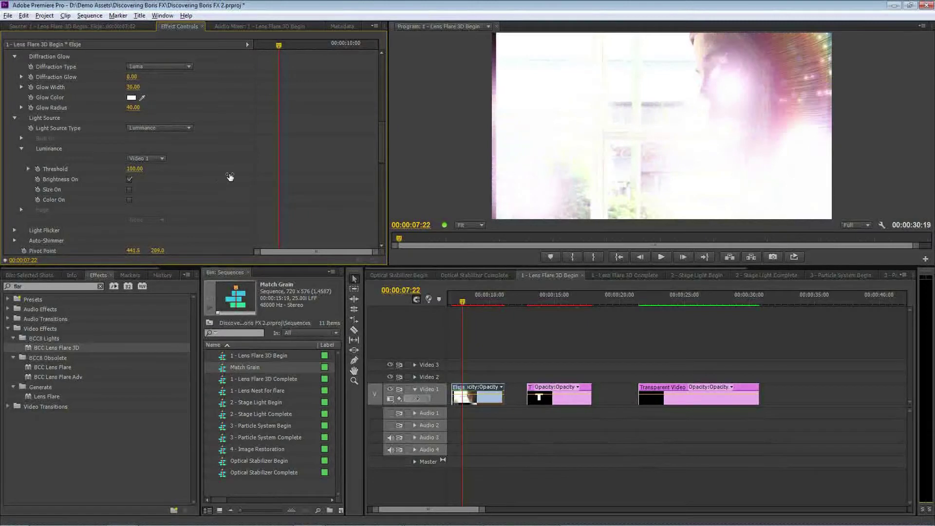
{"action": "left_click_drag", "start_coordinate": [92, 168], "coordinate": [29, 174]}
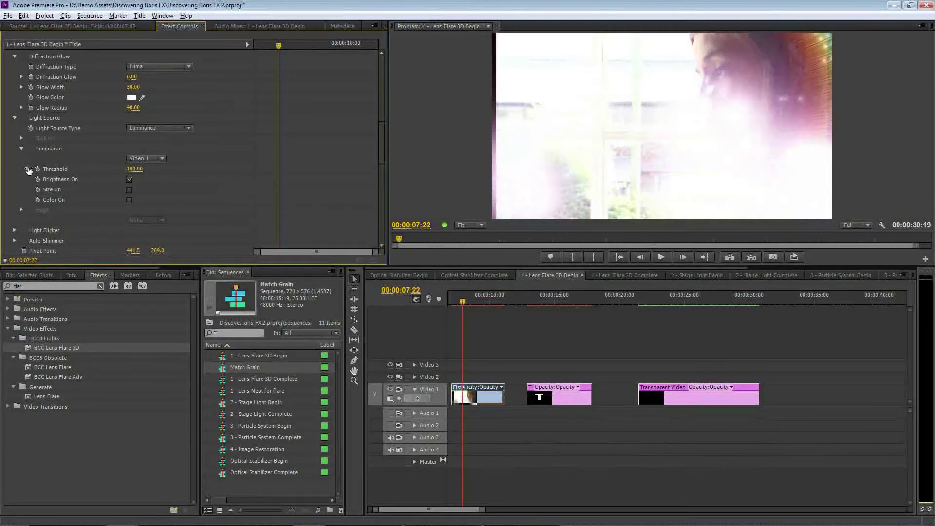
{"action": "left_click", "coordinate": [133, 169]}
{"action": "type", "text": "75"}
{"action": "key", "text": "Return"}
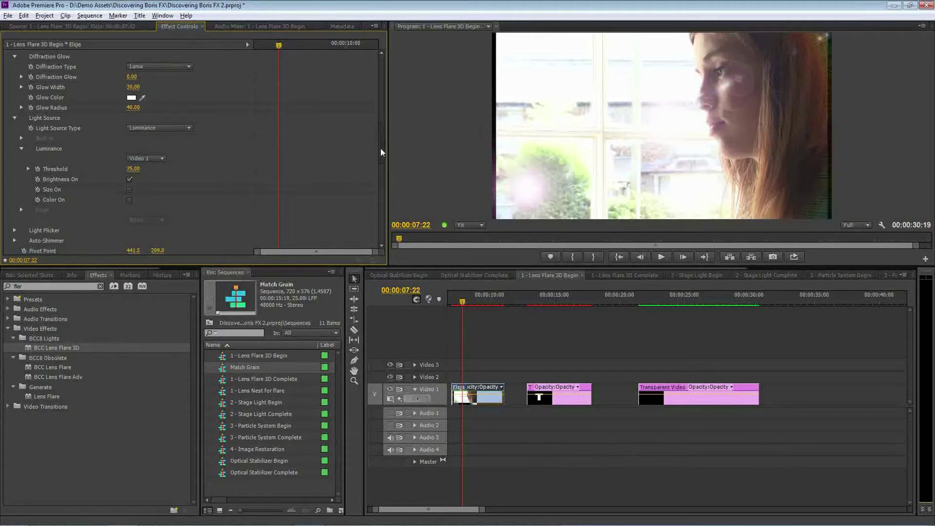
Examine the flare effect's Light Flicker and Auto-Shimmer settings, collapsing each group again
{"action": "left_click_drag", "start_coordinate": [381, 148], "coordinate": [380, 165]}
{"action": "left_click", "coordinate": [15, 131]}
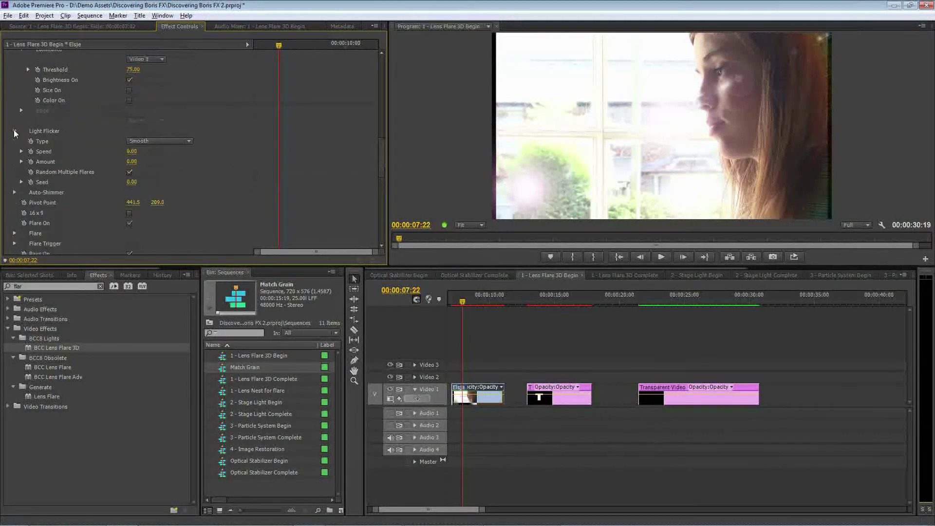
{"action": "left_click", "coordinate": [15, 130]}
{"action": "left_click", "coordinate": [15, 142]}
{"action": "left_click", "coordinate": [15, 141]}
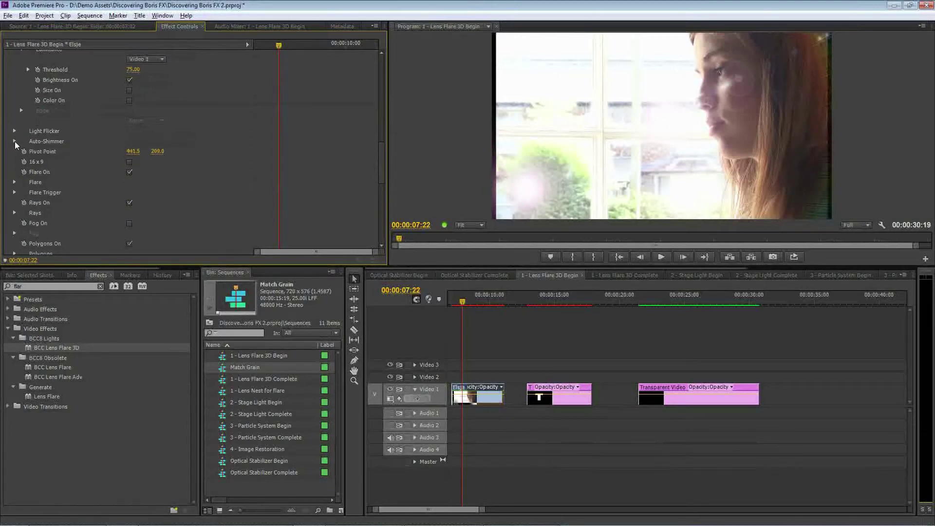
Expand the Flare settings and compare the shot with Flare On disabled and enabled again
{"action": "scroll", "coordinate": [380, 159], "scroll_direction": "down", "scroll_amount": 5}
{"action": "left_click", "coordinate": [14, 85]}
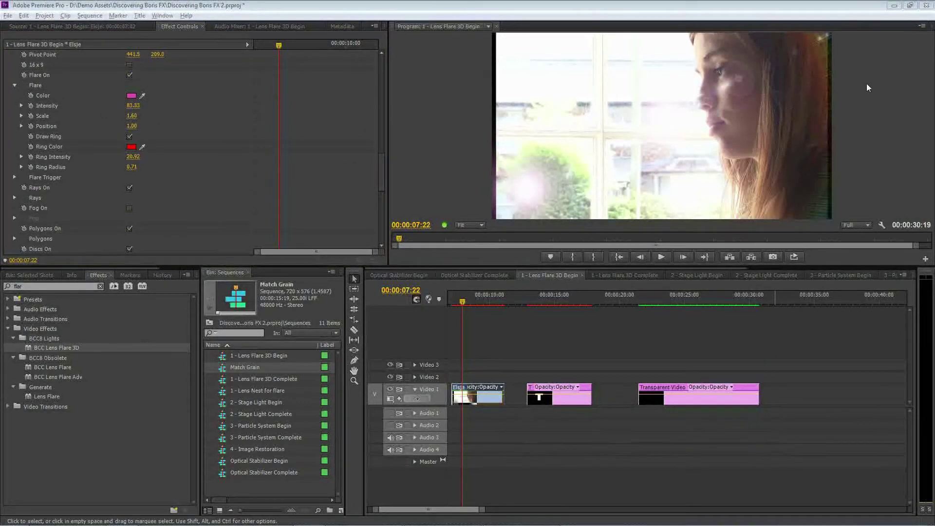
{"action": "left_click", "coordinate": [130, 76]}
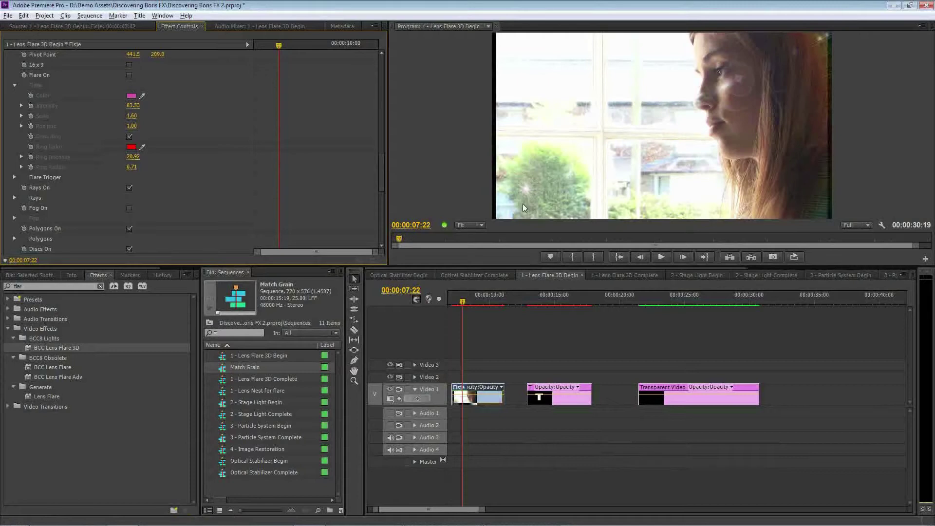
{"action": "left_click", "coordinate": [129, 74]}
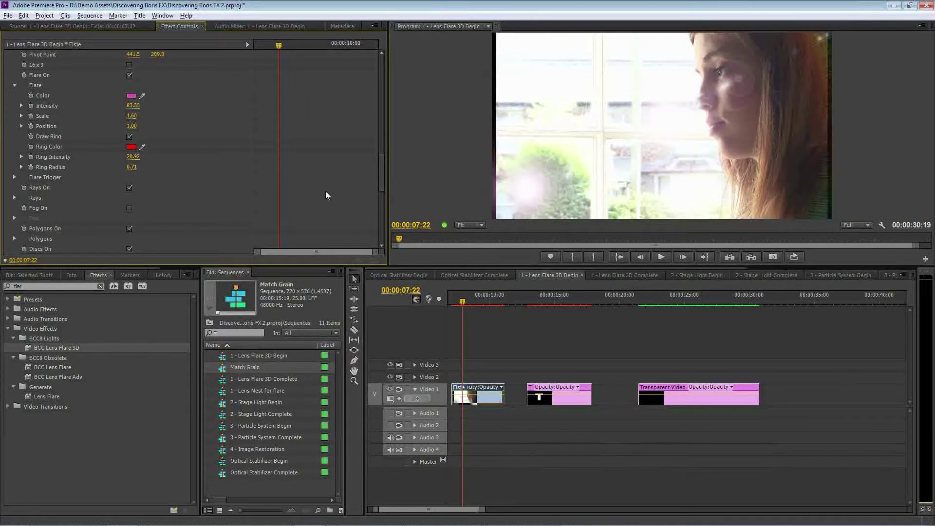
Clear the effects search, expand Video Effects and look through the BCC8 3D Objects category
{"action": "left_click", "coordinate": [100, 286]}
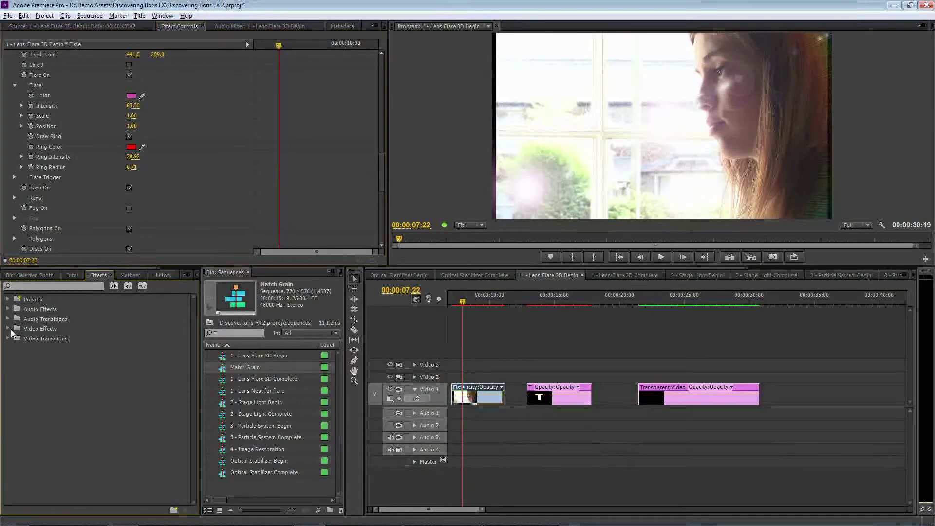
{"action": "left_click", "coordinate": [8, 329]}
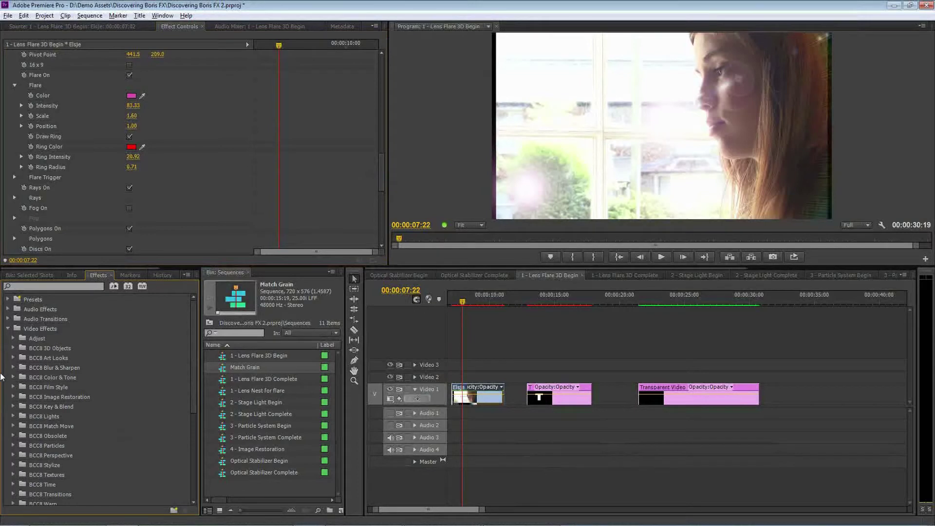
{"action": "left_click", "coordinate": [13, 347]}
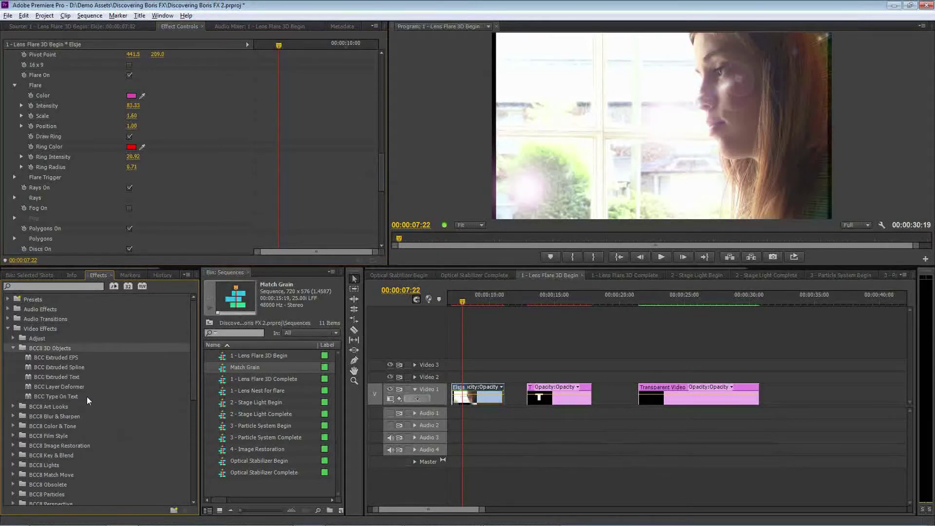
{"action": "left_click", "coordinate": [13, 347]}
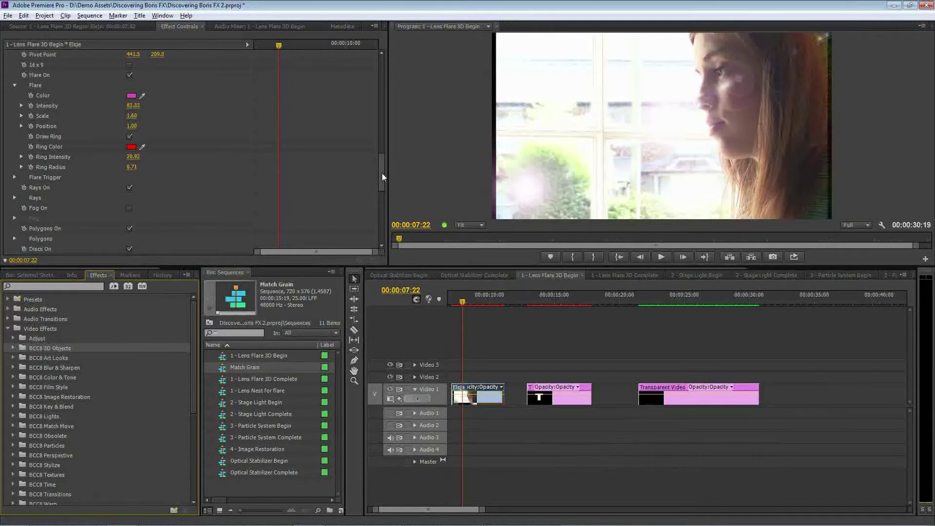
Switch off the flare's Glows, Faded Ring, Stripe, Chroma Hoop, Chroma Fan, Elliptical Caustic and Star Caustic elements
{"action": "scroll", "coordinate": [381, 176], "scroll_direction": "down", "scroll_amount": 5}
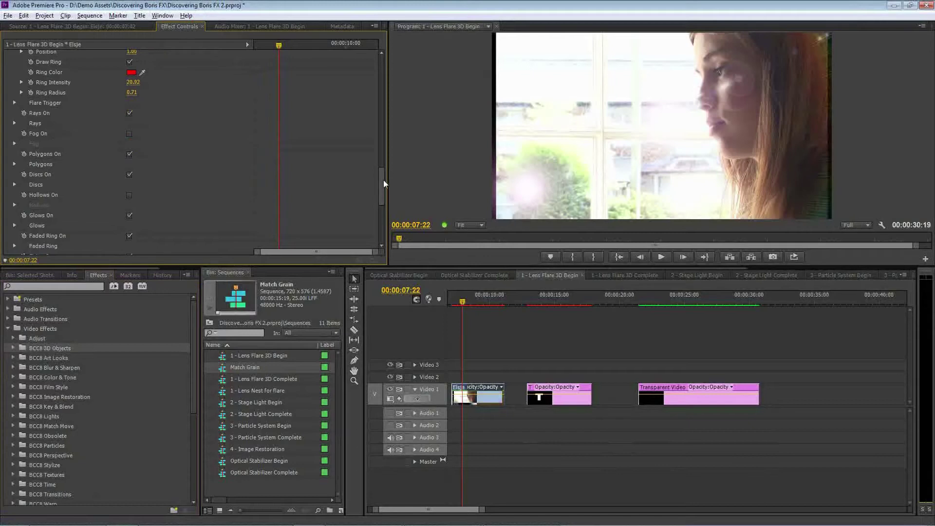
{"action": "left_click_drag", "start_coordinate": [381, 180], "coordinate": [377, 203]}
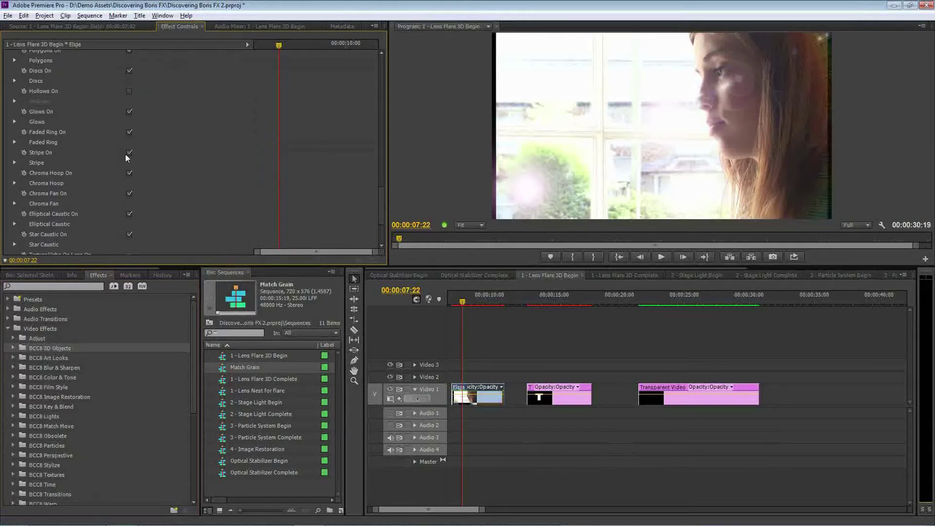
{"action": "left_click", "coordinate": [128, 153]}
{"action": "left_click", "coordinate": [129, 132]}
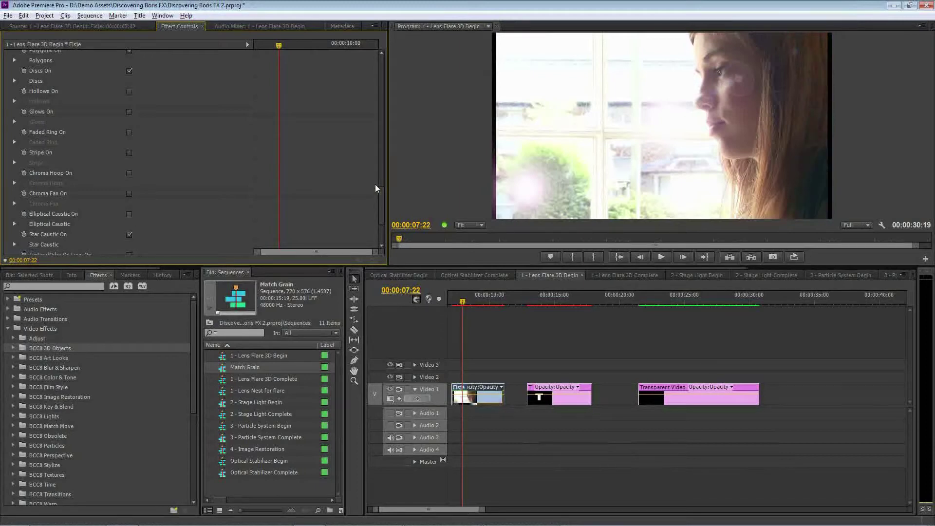
{"action": "scroll", "coordinate": [383, 202], "scroll_direction": "down", "scroll_amount": 3}
{"action": "left_click", "coordinate": [129, 172]}
{"action": "left_click_drag", "start_coordinate": [380, 209], "coordinate": [377, 177]}
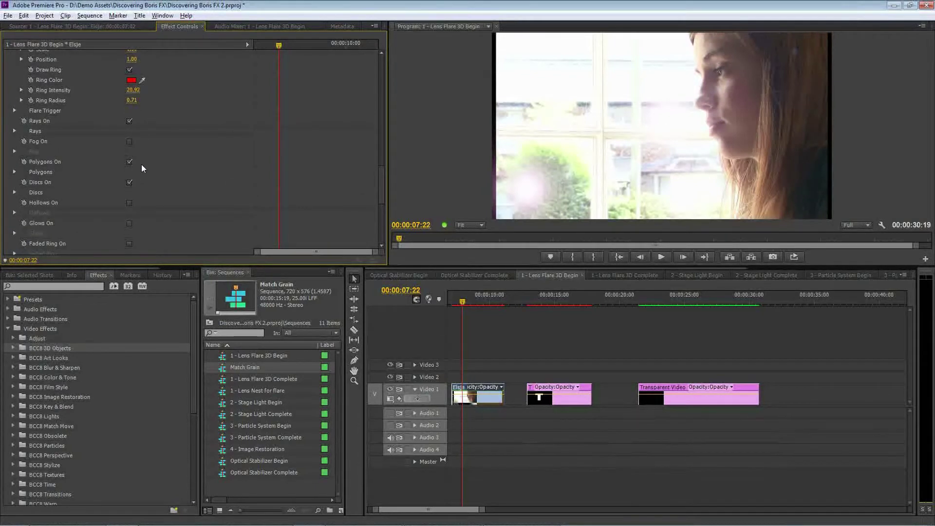
{"action": "left_click_drag", "start_coordinate": [382, 197], "coordinate": [370, 232]}
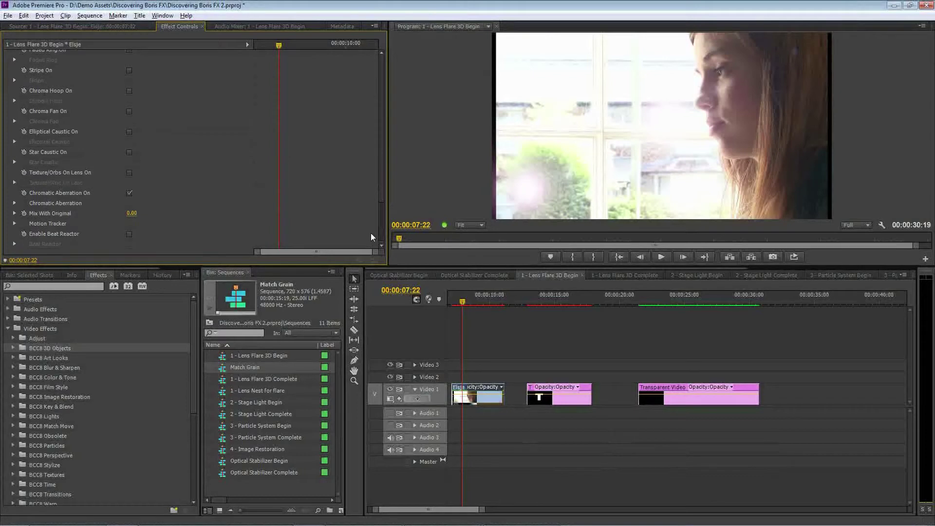
Move the playhead to 00:00:08:04 and collapse the Flare settings
{"action": "mouse_move", "coordinate": [466, 299]}
{"action": "left_mouse_down"}
{"action": "mouse_move", "coordinate": [479, 299]}
{"action": "mouse_move", "coordinate": [466, 299]}
{"action": "left_mouse_up"}
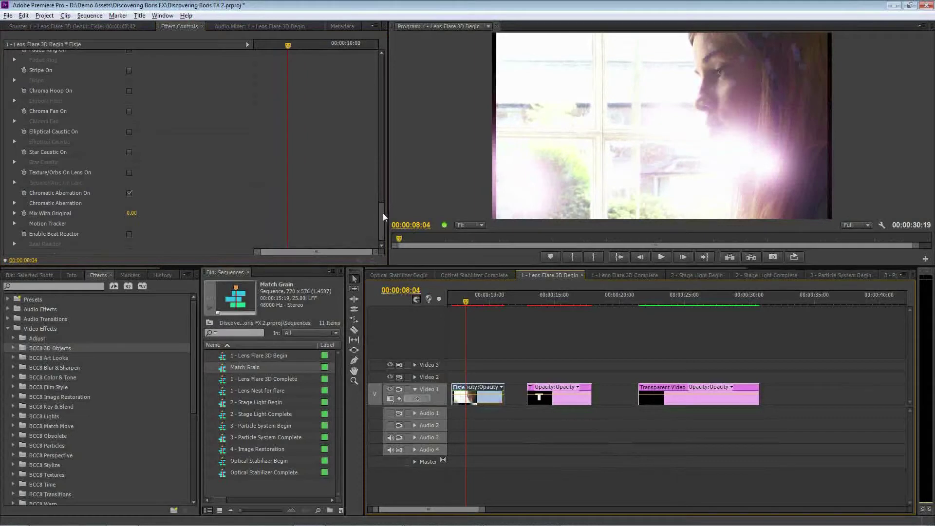
{"action": "left_click_drag", "start_coordinate": [381, 213], "coordinate": [381, 144]}
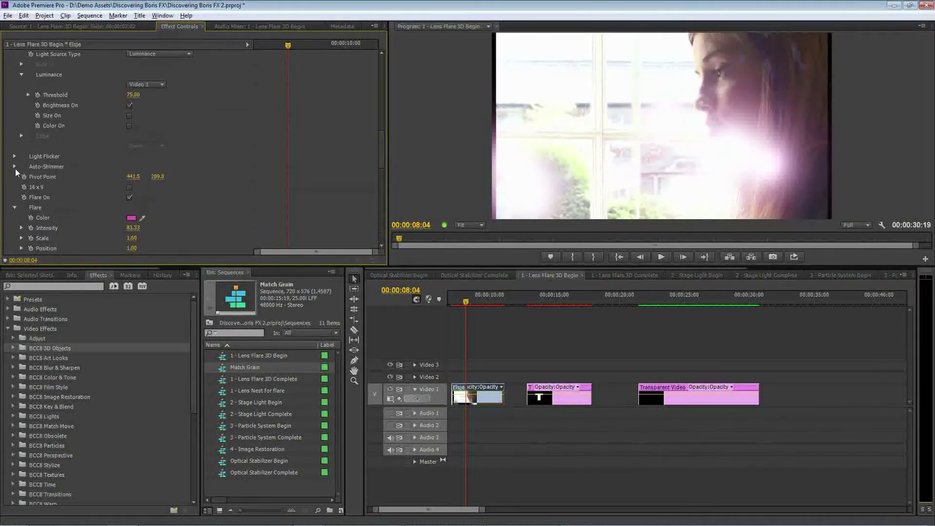
{"action": "left_click", "coordinate": [14, 208]}
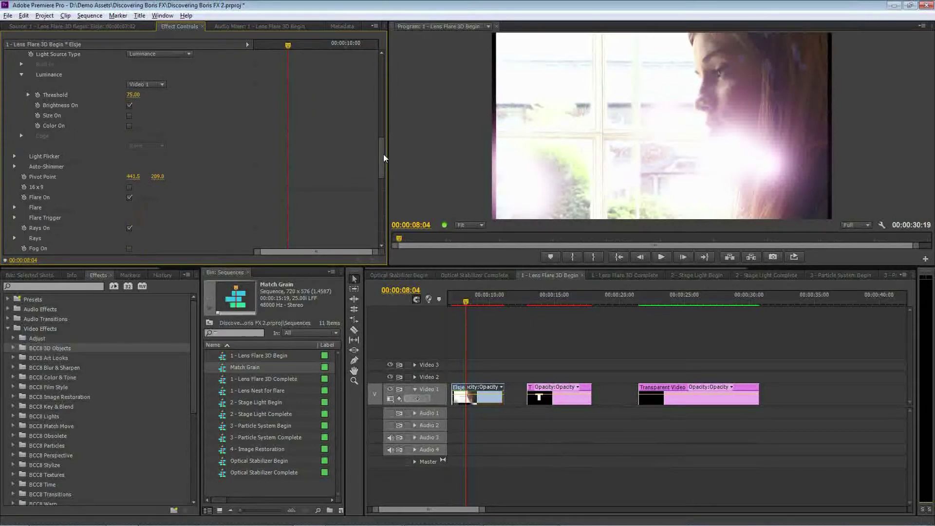
Raise the flare's Mix With Original value to 43
{"action": "left_click_drag", "start_coordinate": [382, 156], "coordinate": [375, 226]}
{"action": "left_click", "coordinate": [14, 208]}
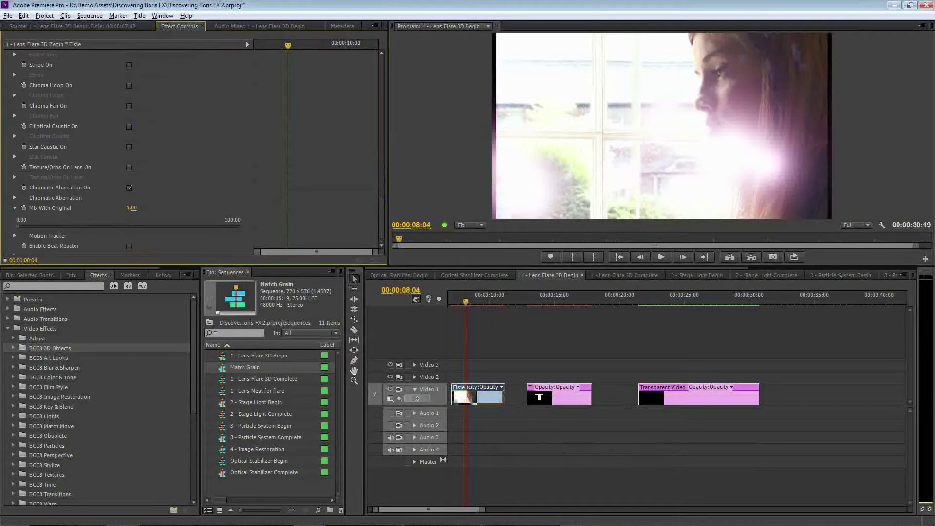
{"action": "left_click_drag", "start_coordinate": [17, 227], "coordinate": [34, 226]}
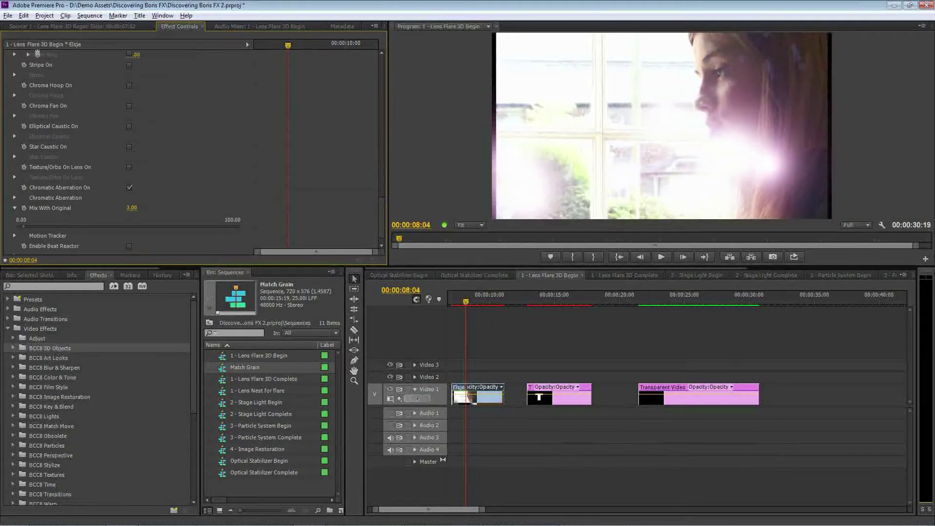
{"action": "left_click_drag", "start_coordinate": [130, 208], "coordinate": [138, 207]}
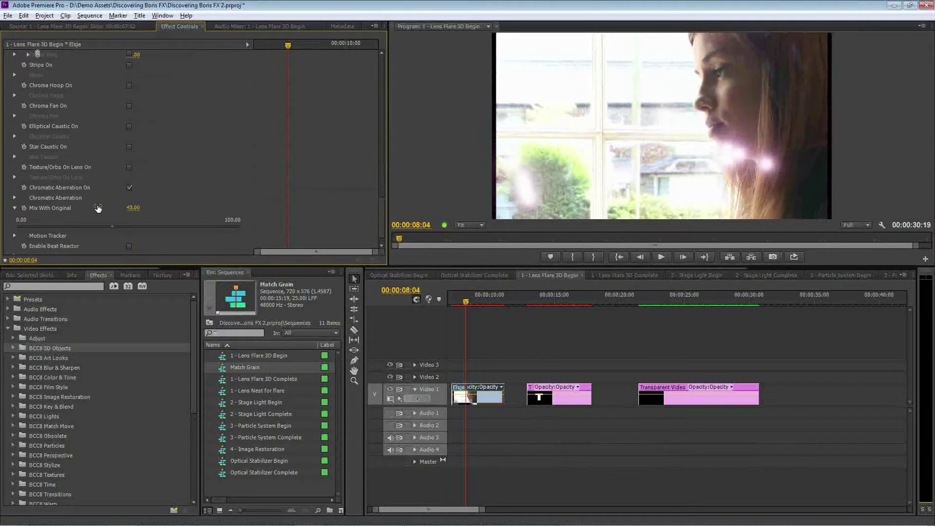
{"action": "left_click", "coordinate": [14, 207]}
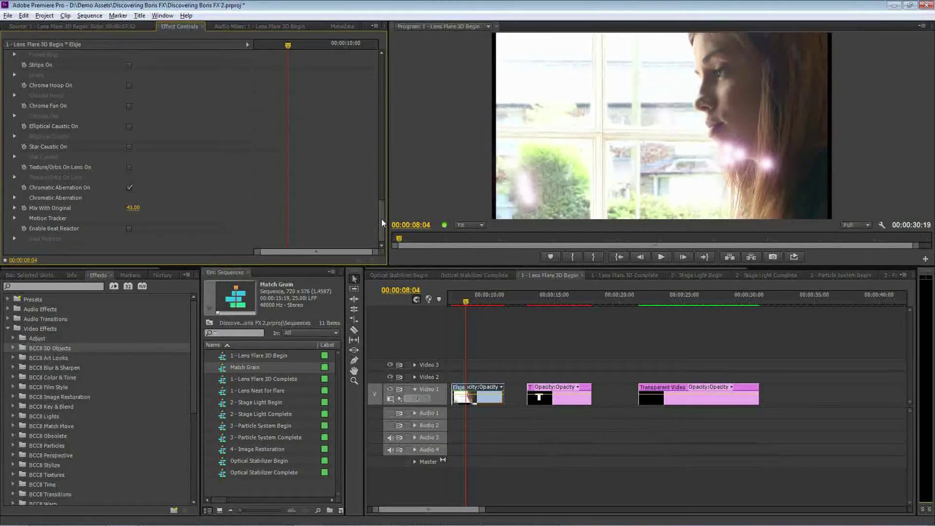
Load the LensStar.bsp preset into BCC Lens Flare 3D from the BCC Lens Flare 3D presets folder
{"action": "left_click_drag", "start_coordinate": [382, 220], "coordinate": [380, 105]}
{"action": "left_click", "coordinate": [17, 96]}
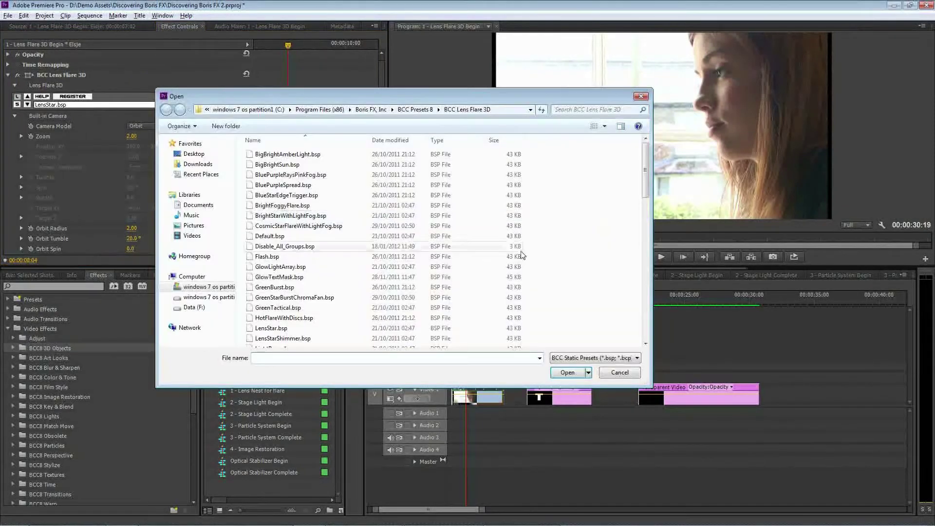
{"action": "left_click", "coordinate": [355, 276]}
{"action": "scroll", "coordinate": [355, 276], "scroll_direction": "down", "scroll_amount": 2}
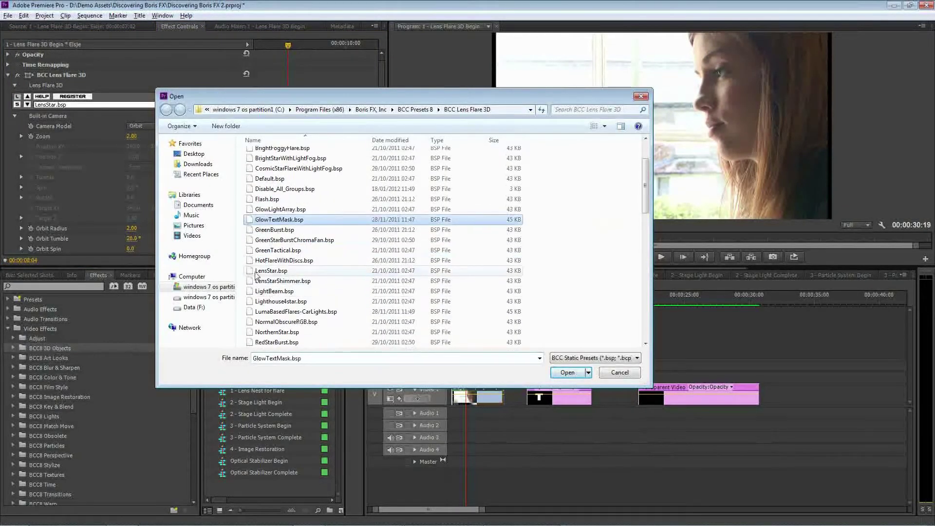
{"action": "double_click", "coordinate": [373, 282]}
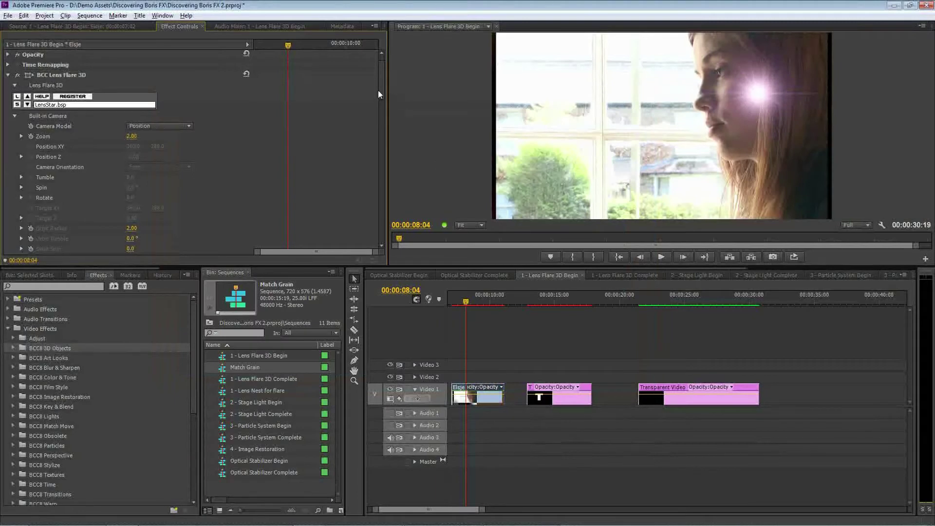
Move the window shot clip from Video 1 up to Video 2 and place the playhead at 00:00:08:02
{"action": "scroll", "coordinate": [381, 100], "scroll_direction": "down", "scroll_amount": 1}
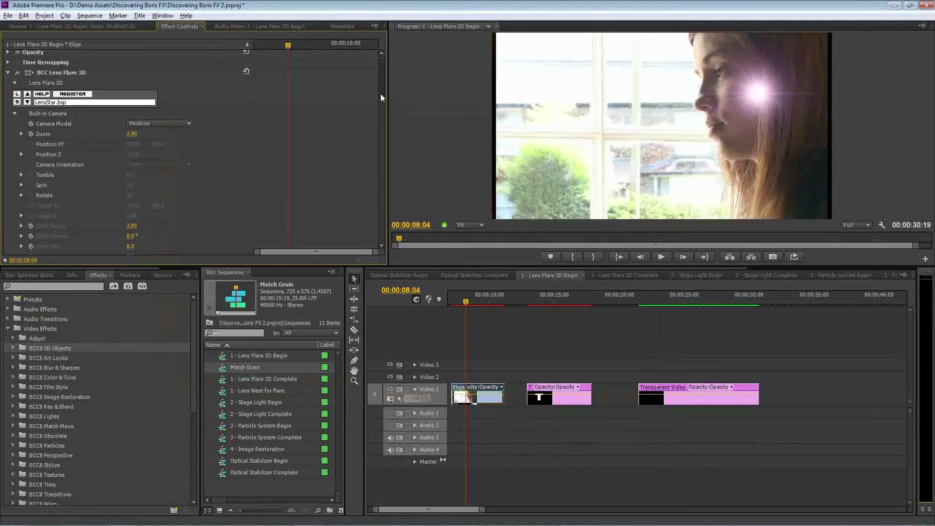
{"action": "scroll", "coordinate": [380, 105], "scroll_direction": "down", "scroll_amount": 5}
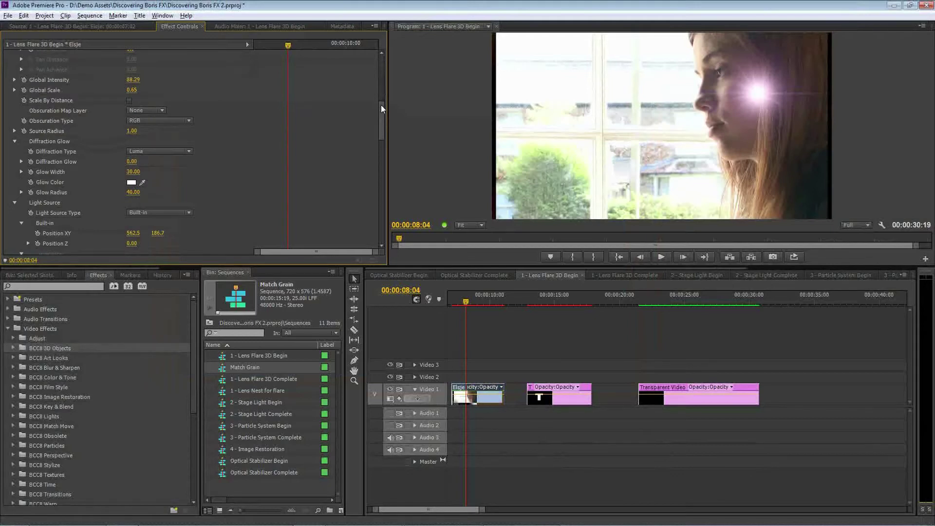
{"action": "scroll", "coordinate": [381, 104], "scroll_direction": "up", "scroll_amount": 1}
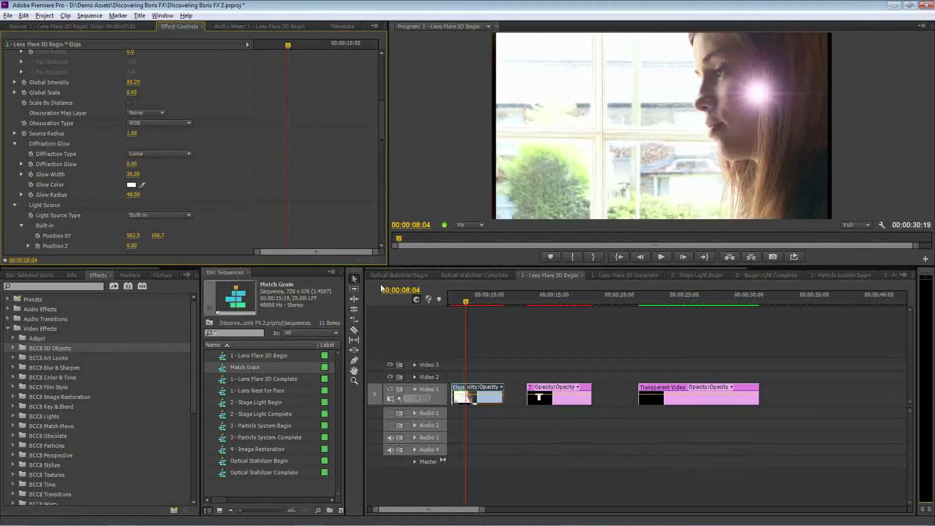
{"action": "left_click", "coordinate": [462, 388]}
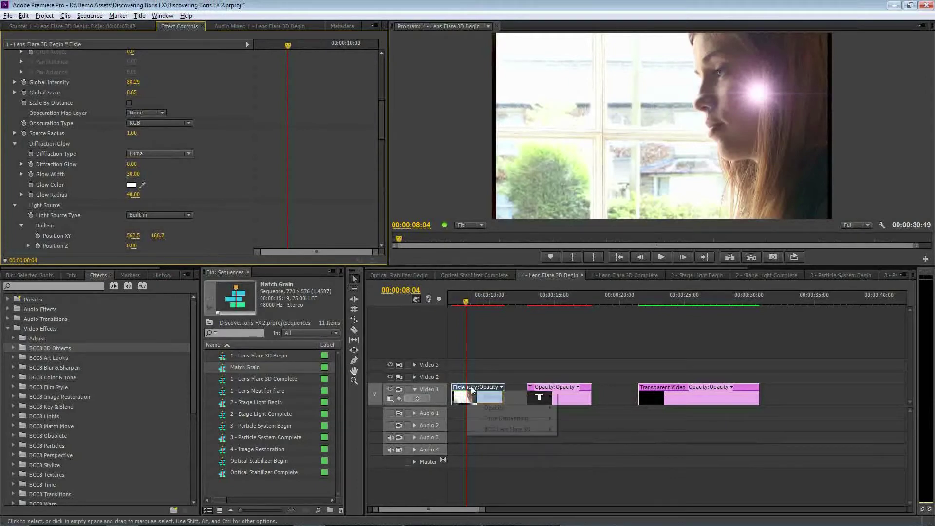
{"action": "left_click_drag", "start_coordinate": [462, 388], "coordinate": [465, 378]}
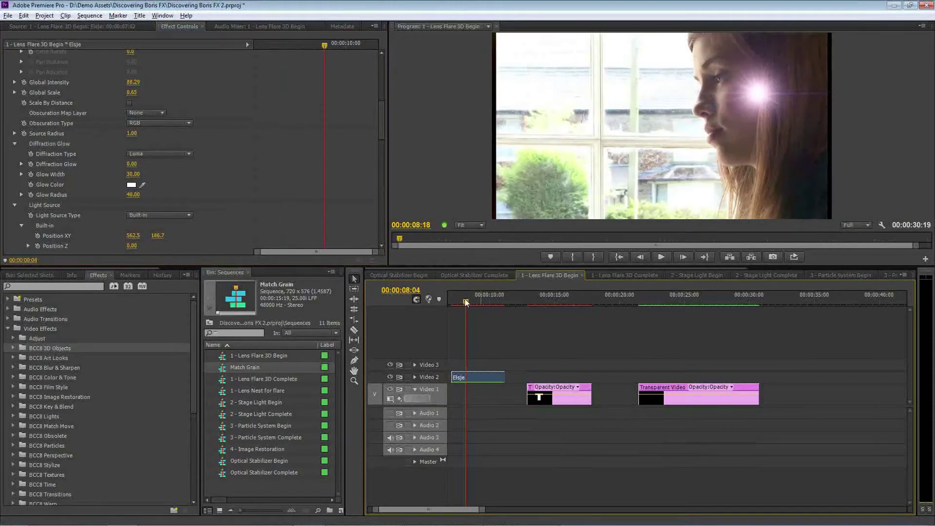
{"action": "left_click", "coordinate": [464, 299]}
Examine the Obscuration Type options and the T title clip, returning to the window shot at 00:00:08:08
{"action": "left_click", "coordinate": [179, 123]}
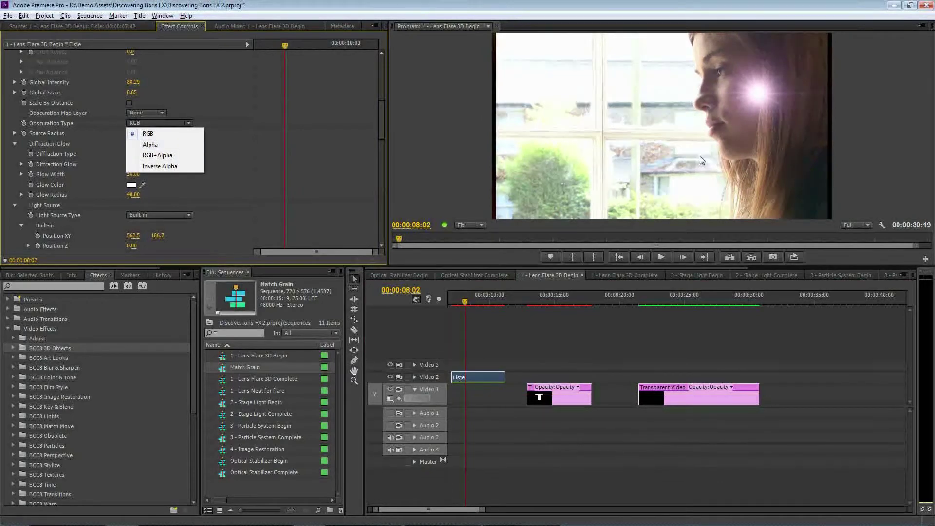
{"action": "left_click", "coordinate": [473, 393]}
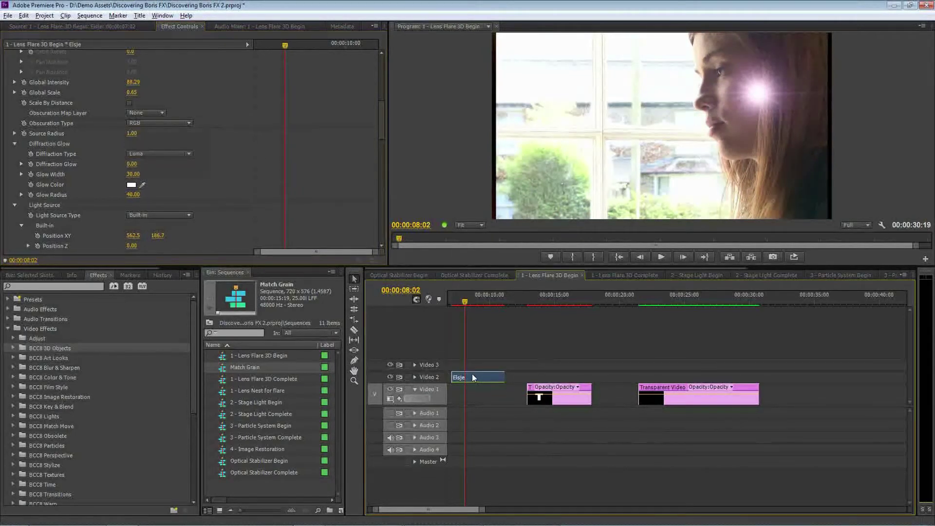
{"action": "left_click", "coordinate": [472, 394]}
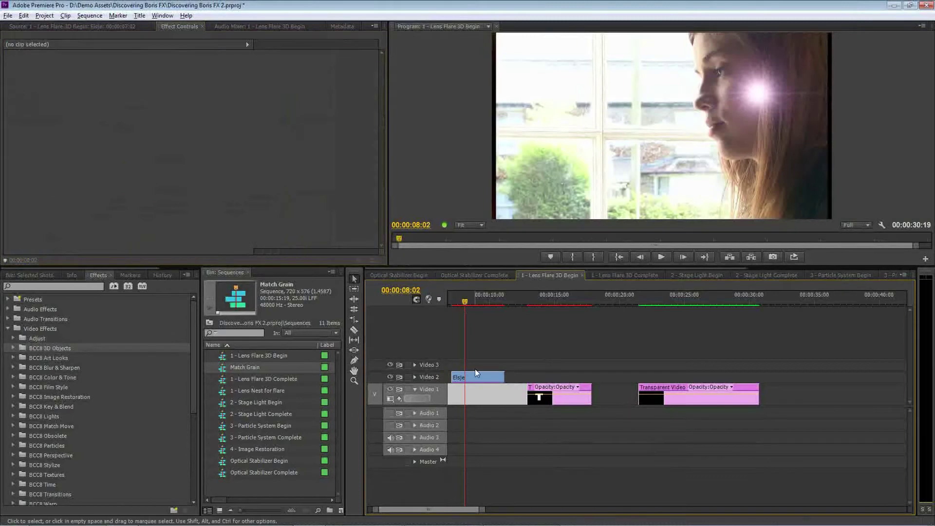
{"action": "left_click", "coordinate": [547, 300]}
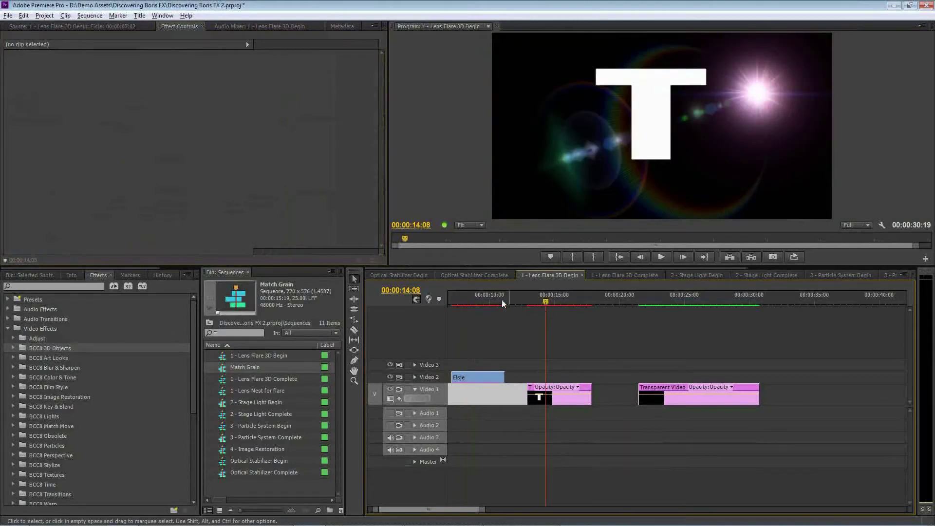
{"action": "left_click", "coordinate": [468, 299]}
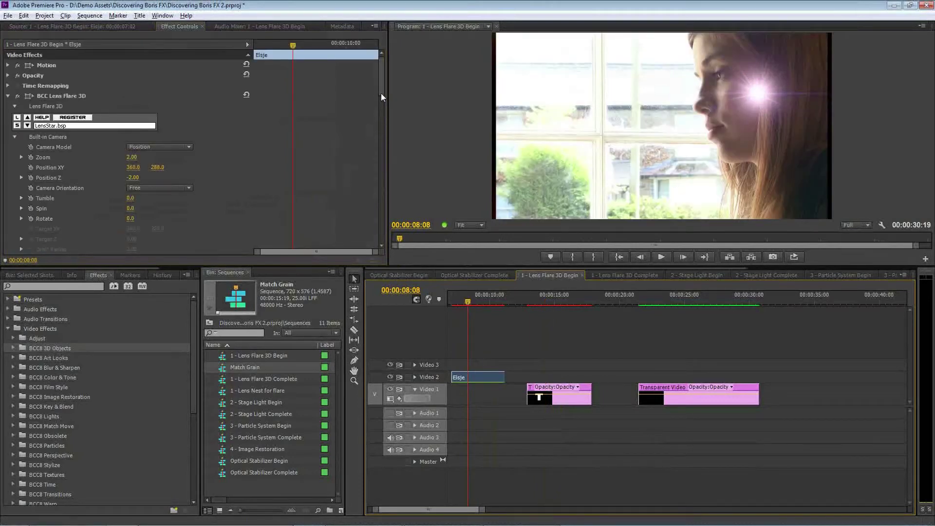
{"action": "scroll", "coordinate": [381, 93], "scroll_direction": "down", "scroll_amount": 1}
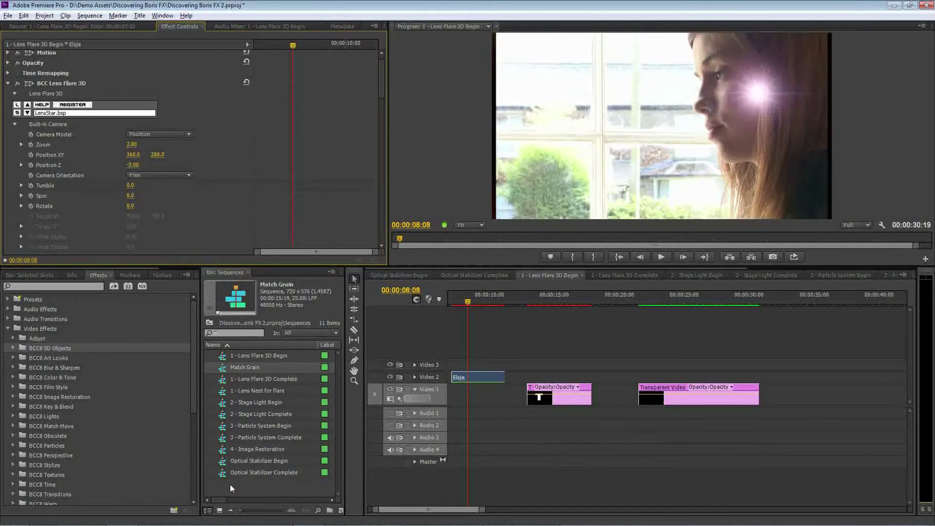
Open the 1 - Lens Nest for flare sequence, mute both audio tracks and inspect the masked shot around 00:00:01:05
{"action": "double_click", "coordinate": [224, 393]}
{"action": "left_click", "coordinate": [487, 302]}
{"action": "left_click_drag", "start_coordinate": [488, 302], "coordinate": [473, 302]}
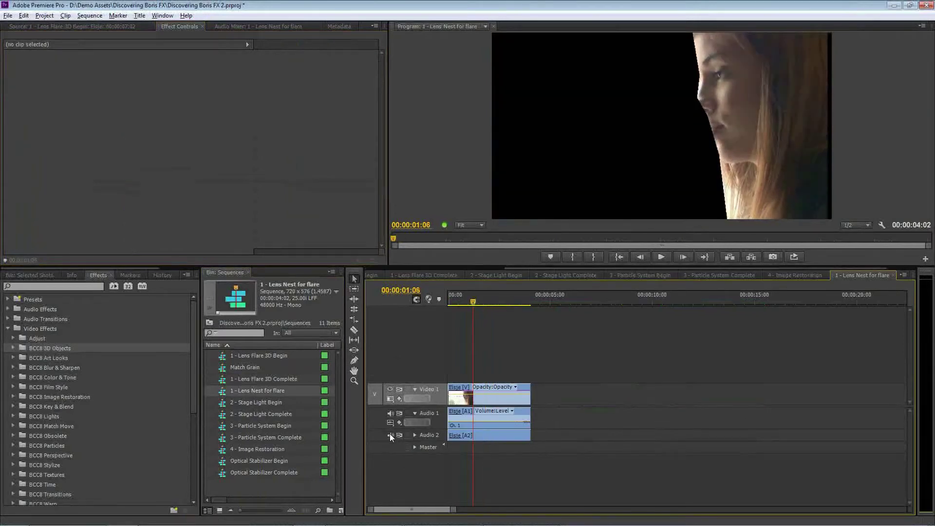
{"action": "left_click", "coordinate": [391, 413]}
{"action": "left_click", "coordinate": [470, 301]}
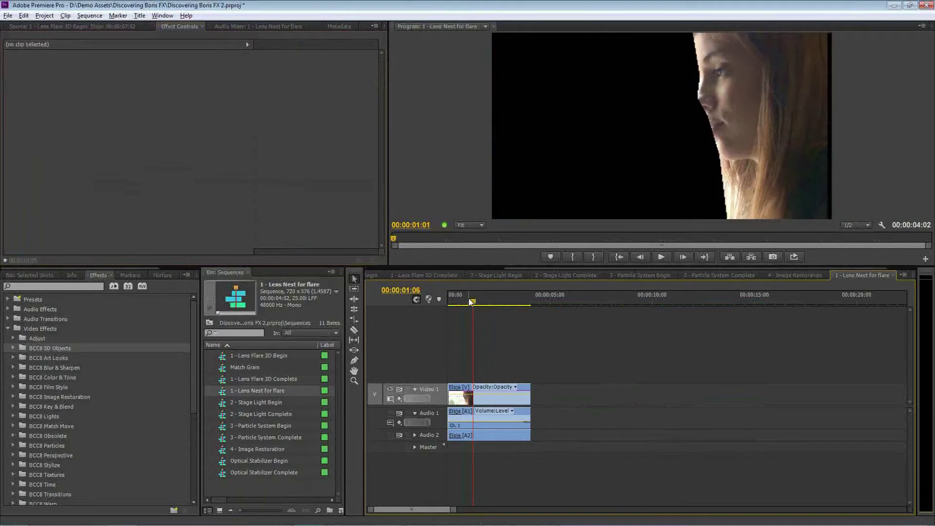
{"action": "mouse_move", "coordinate": [476, 303]}
{"action": "left_mouse_down"}
{"action": "mouse_move", "coordinate": [497, 301]}
{"action": "mouse_move", "coordinate": [472, 302]}
{"action": "left_mouse_up"}
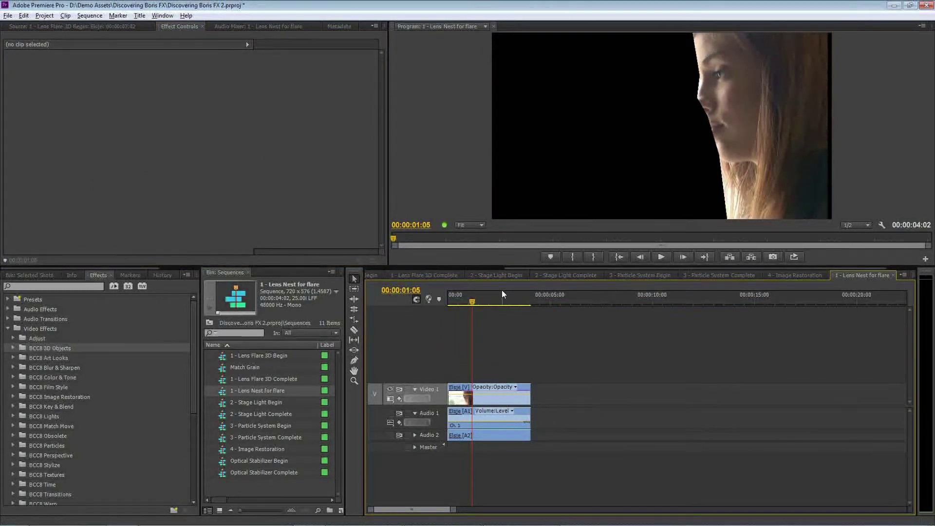
Return to the 1 - Lens Flare 3D Begin sequence and place 1 - Lens Nest for flare on Video 1 beneath the window shot
{"action": "scroll", "coordinate": [411, 272], "scroll_direction": "up", "scroll_amount": 2}
{"action": "left_click", "coordinate": [411, 274]}
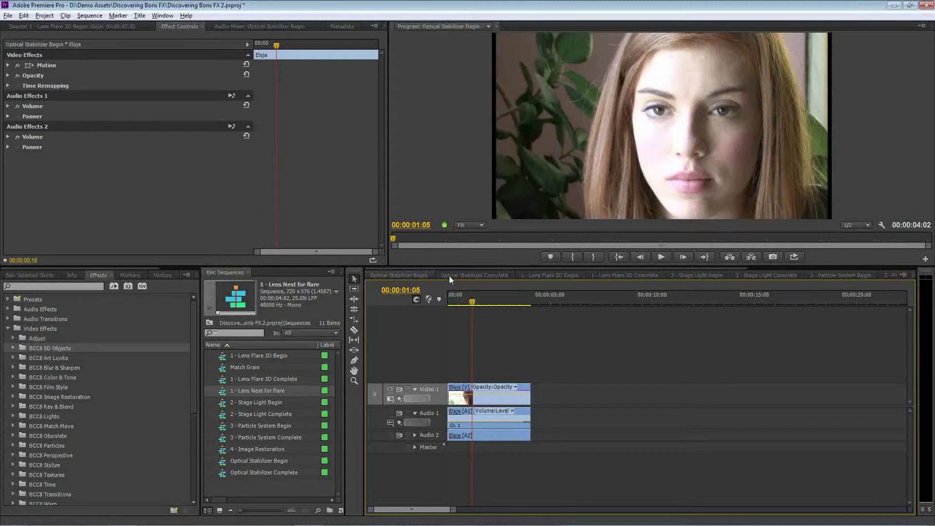
{"action": "left_click", "coordinate": [567, 281]}
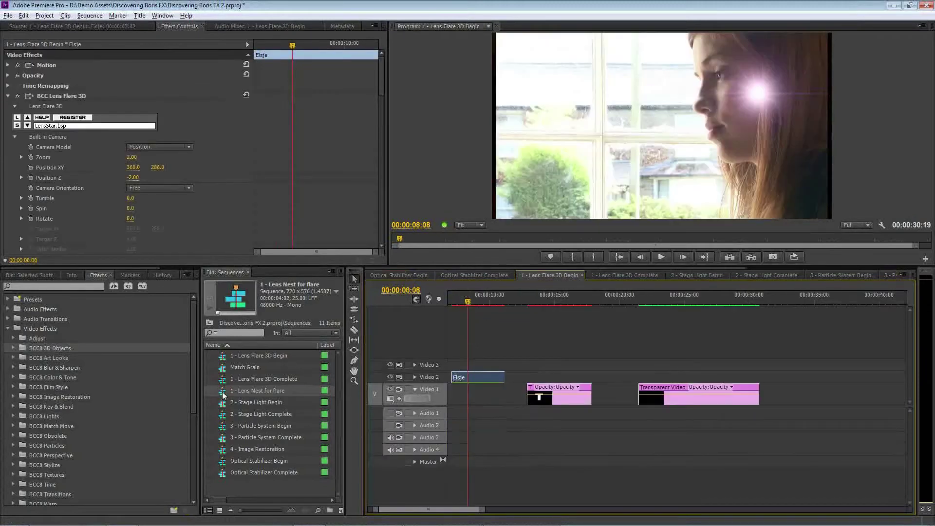
{"action": "left_click_drag", "start_coordinate": [223, 396], "coordinate": [469, 303]}
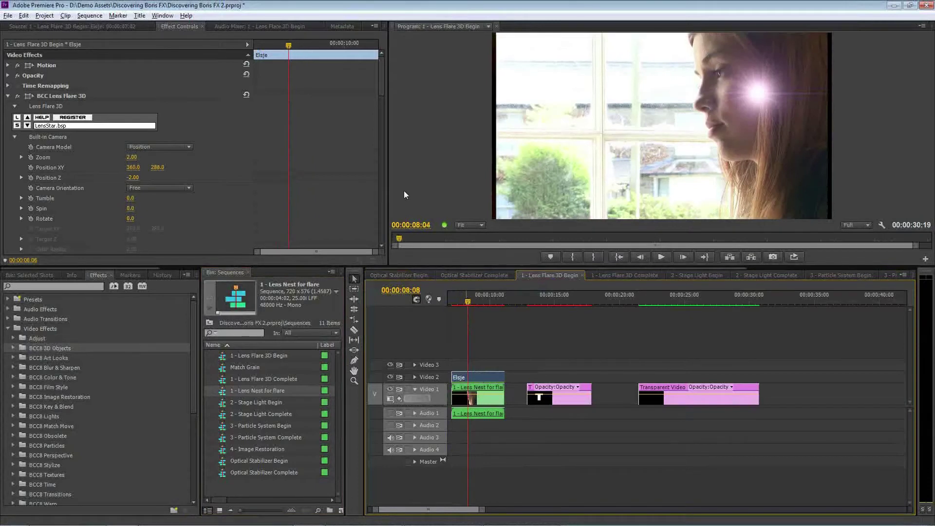
Set the lens flare's Obscuration Map Layer to Video 1
{"action": "left_click", "coordinate": [383, 99]}
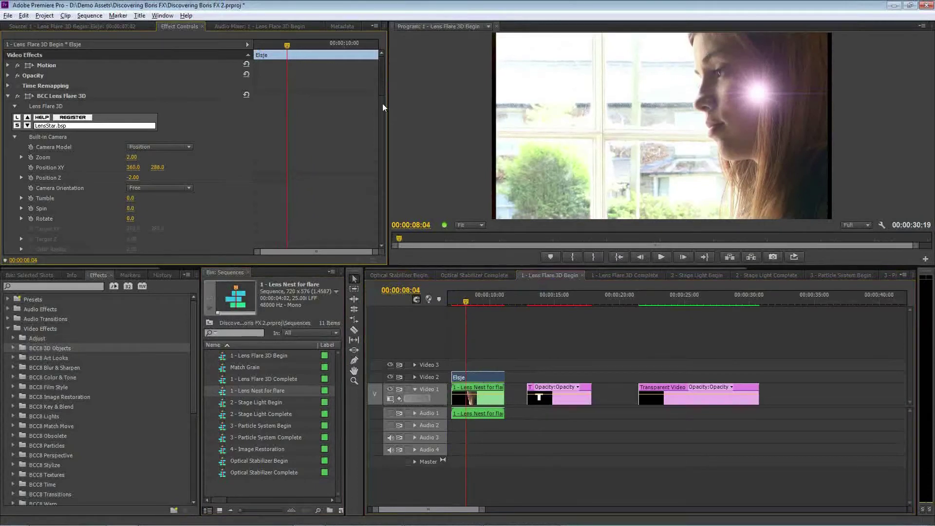
{"action": "left_click", "coordinate": [383, 105]}
{"action": "left_click_drag", "start_coordinate": [382, 103], "coordinate": [381, 100]}
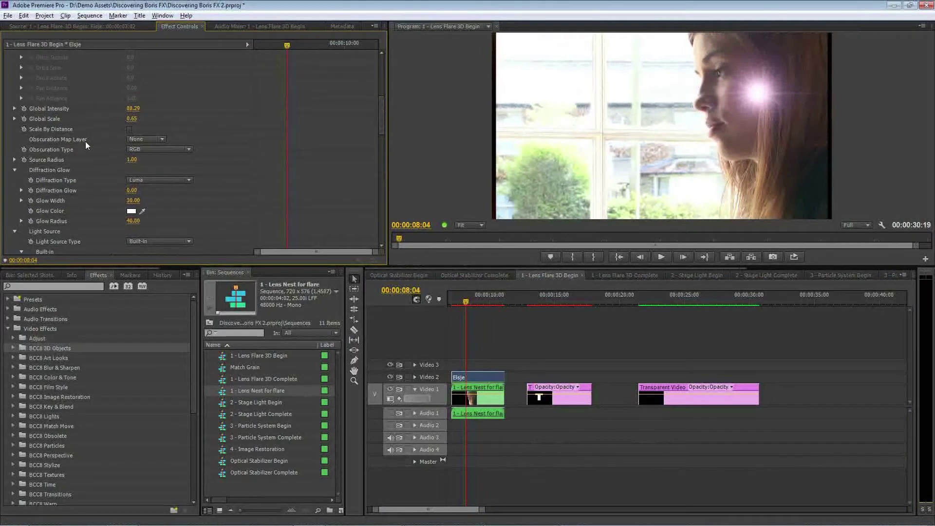
{"action": "left_click", "coordinate": [144, 139]}
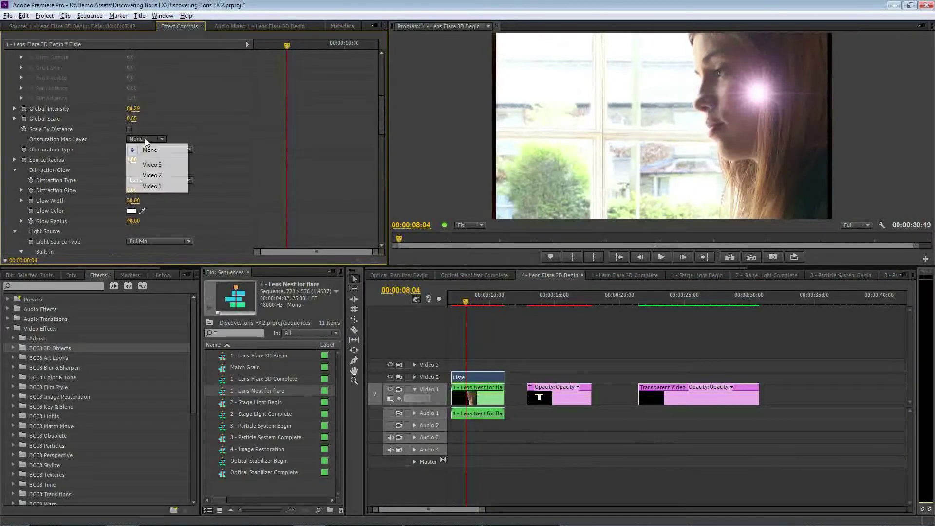
{"action": "left_click", "coordinate": [152, 186]}
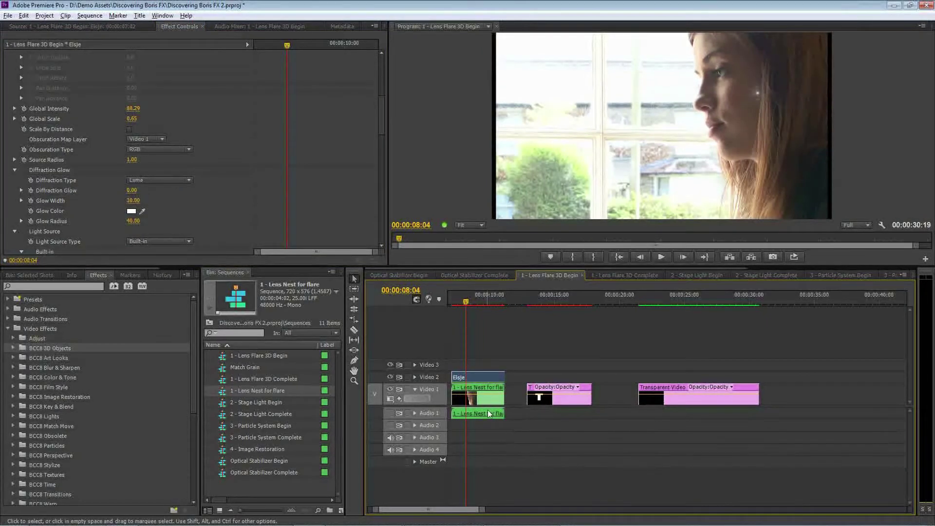
Set the Obscuration Type to Alpha and check the map layer by briefly hiding the Video 2 track
{"action": "left_click", "coordinate": [167, 151]}
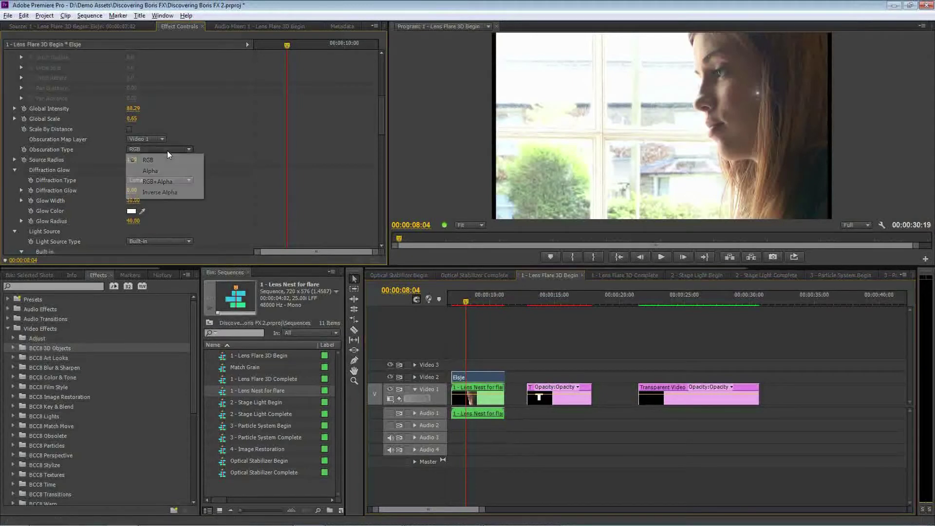
{"action": "left_click", "coordinate": [189, 171]}
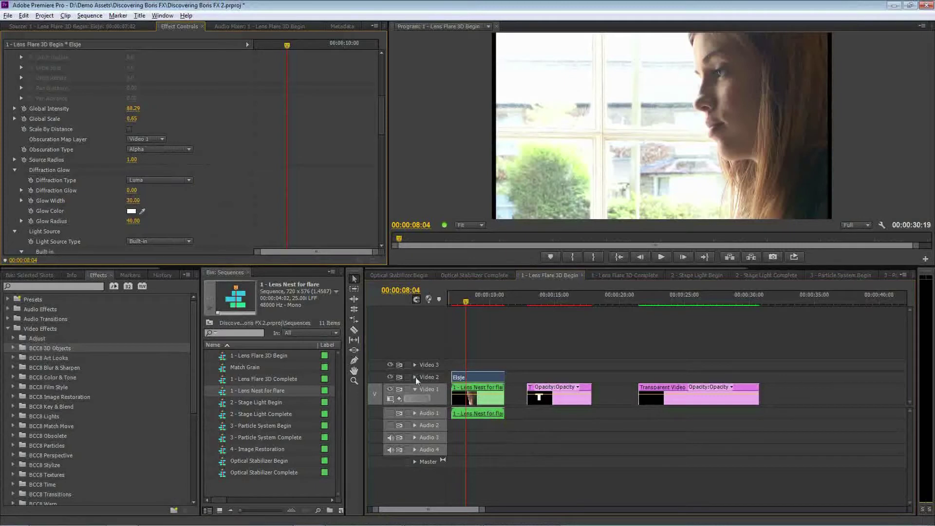
{"action": "left_click", "coordinate": [390, 378]}
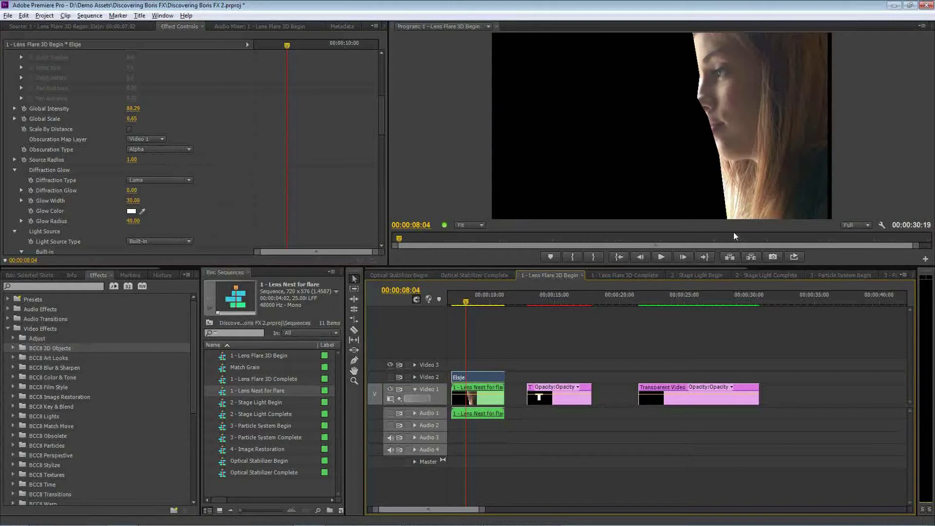
{"action": "left_click", "coordinate": [390, 378]}
Select BCC Lens Flare 3D and move its light source onto the woman's cheek, at about 487, 163
{"action": "mouse_move", "coordinate": [382, 116]}
{"action": "left_mouse_down"}
{"action": "mouse_move", "coordinate": [381, 63]}
{"action": "mouse_move", "coordinate": [379, 97]}
{"action": "left_mouse_up"}
{"action": "left_click", "coordinate": [77, 75]}
{"action": "left_click_drag", "start_coordinate": [758, 91], "coordinate": [736, 75]}
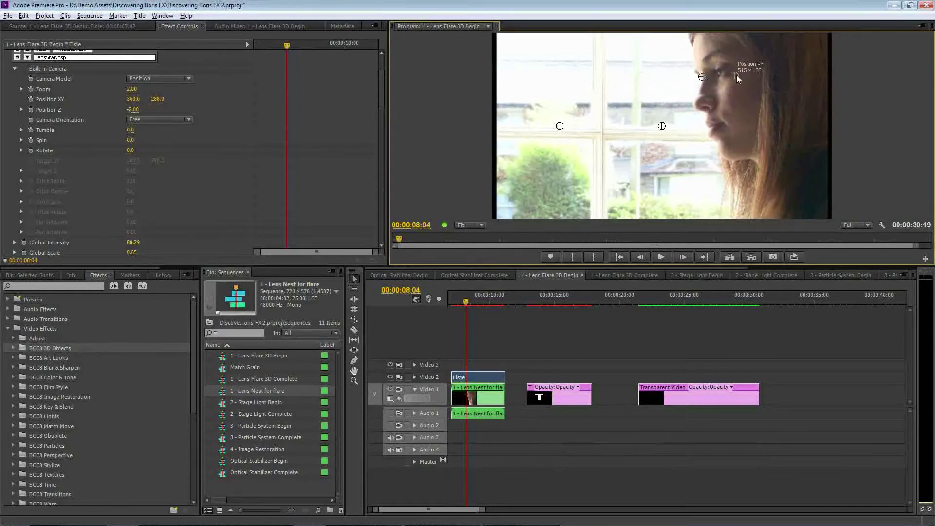
{"action": "left_click_drag", "start_coordinate": [381, 97], "coordinate": [381, 92]}
{"action": "scroll", "coordinate": [382, 92], "scroll_direction": "up", "scroll_amount": 3}
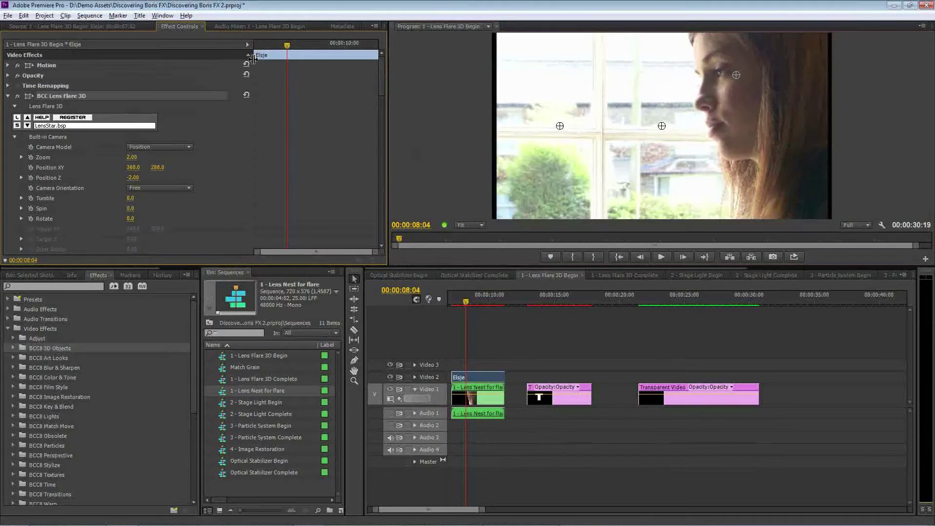
{"action": "left_click", "coordinate": [737, 75]}
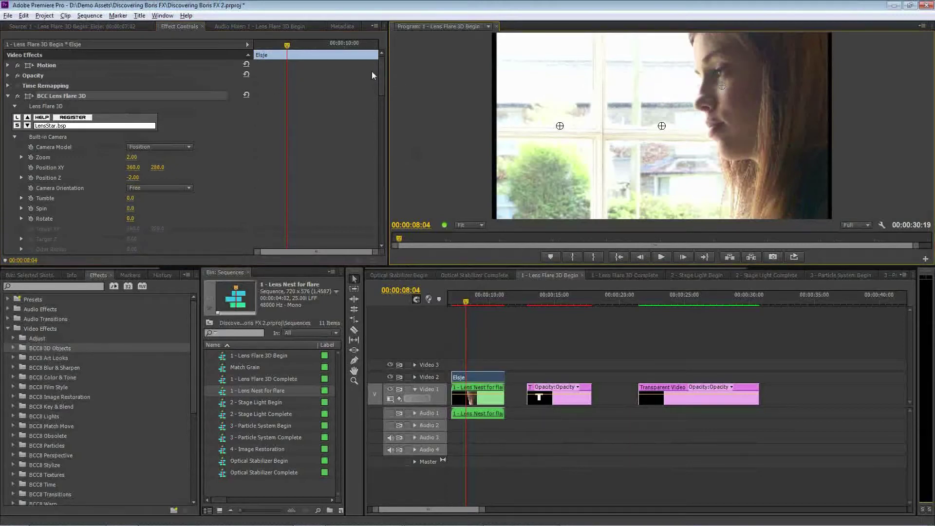
{"action": "left_click_drag", "start_coordinate": [381, 81], "coordinate": [376, 143]}
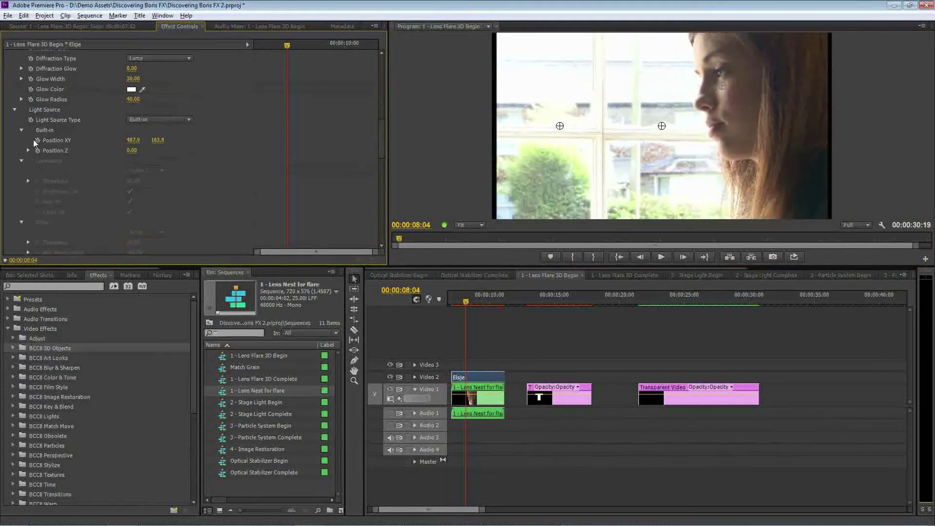
Keyframe the flare's Position XY from its current spot at 00:00:07:03 to about 261, 171 at 00:00:10:11, and scrub through the move
{"action": "left_click", "coordinate": [263, 46]}
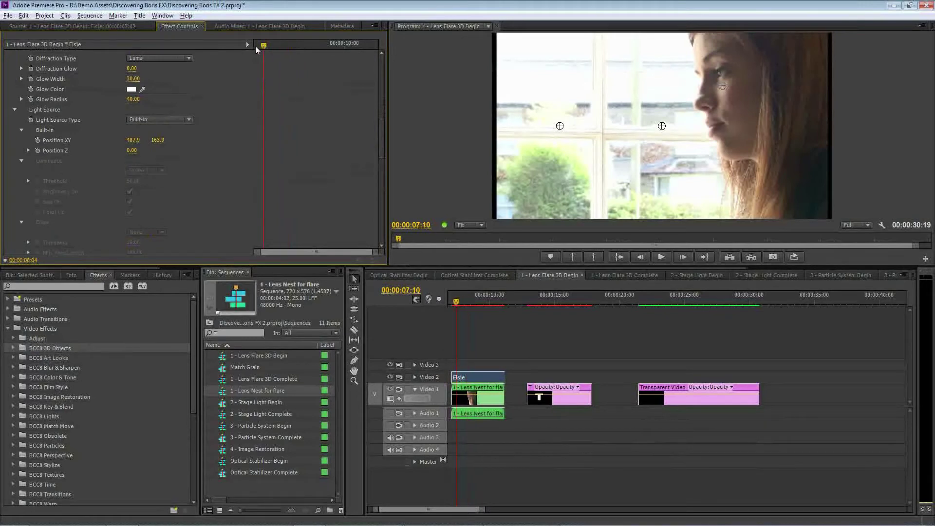
{"action": "left_click", "coordinate": [256, 46]}
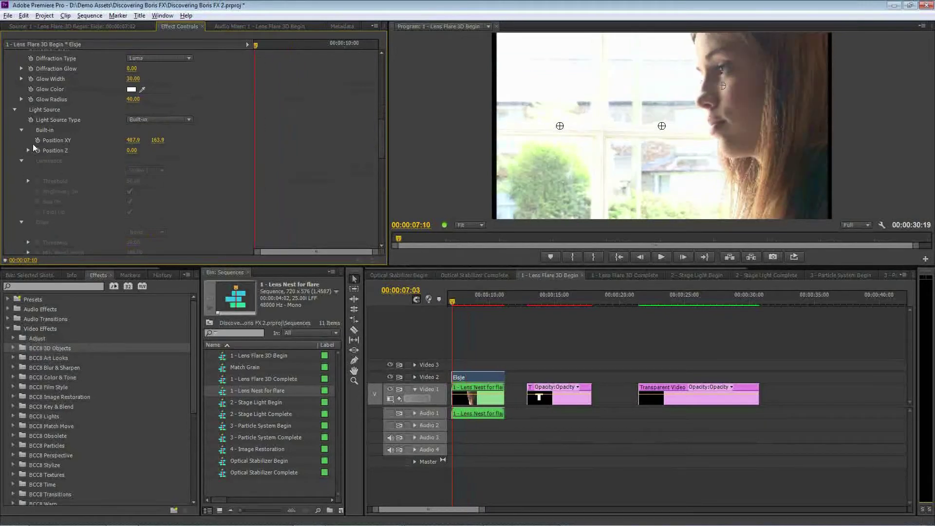
{"action": "left_click", "coordinate": [357, 45]}
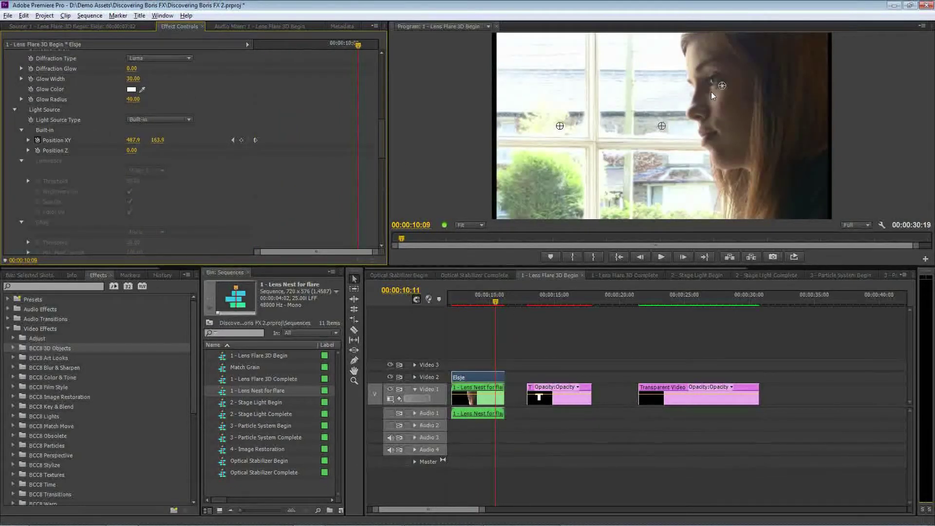
{"action": "left_click_drag", "start_coordinate": [723, 86], "coordinate": [615, 90]}
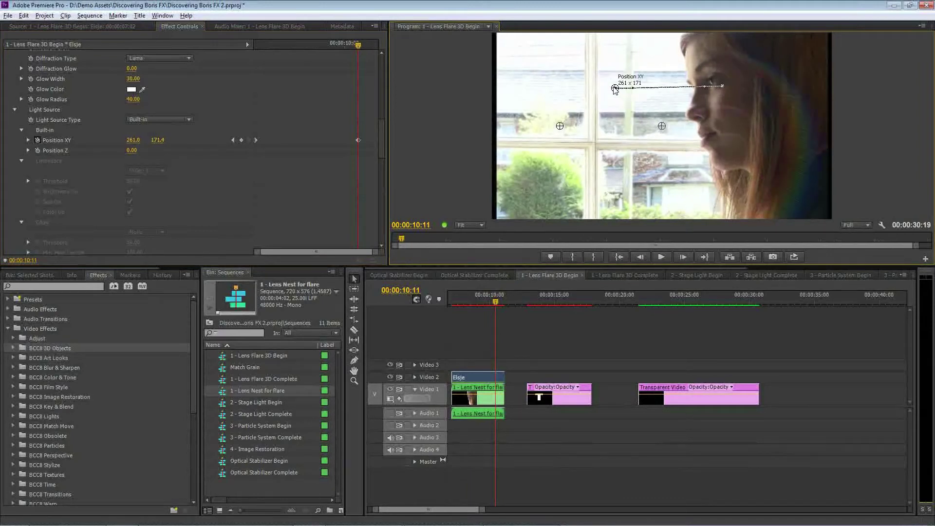
{"action": "left_click_drag", "start_coordinate": [469, 302], "coordinate": [465, 300]}
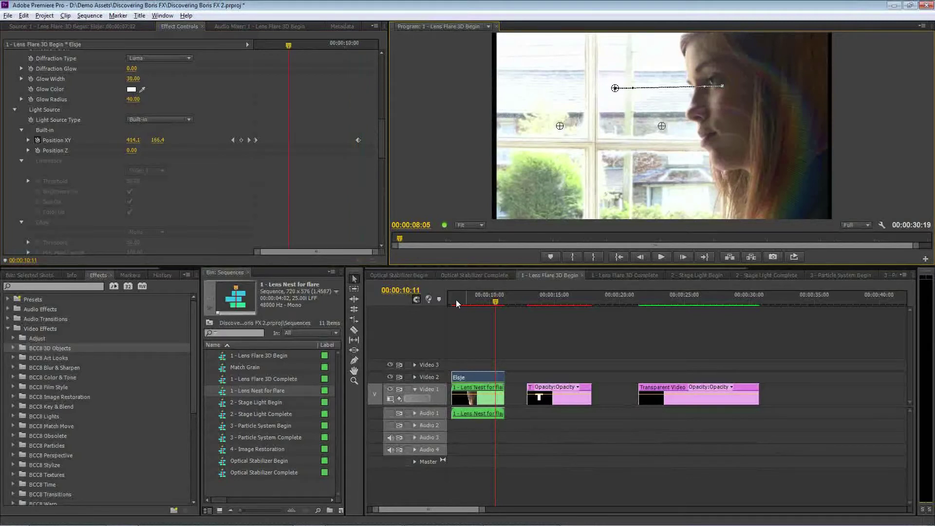
{"action": "left_click_drag", "start_coordinate": [458, 303], "coordinate": [456, 303]}
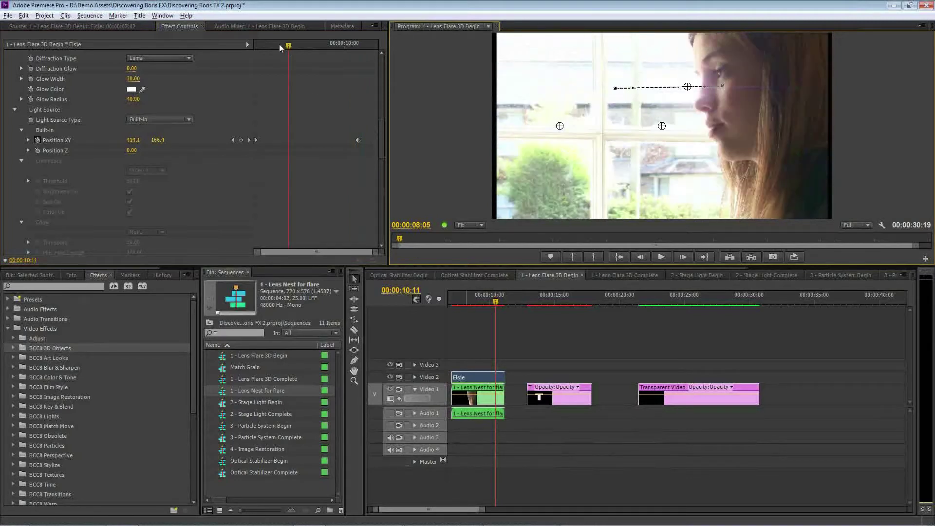
Lower the program preview's playback resolution to 1/2 and scrub through the flare passing behind the woman
{"action": "left_click", "coordinate": [867, 225]}
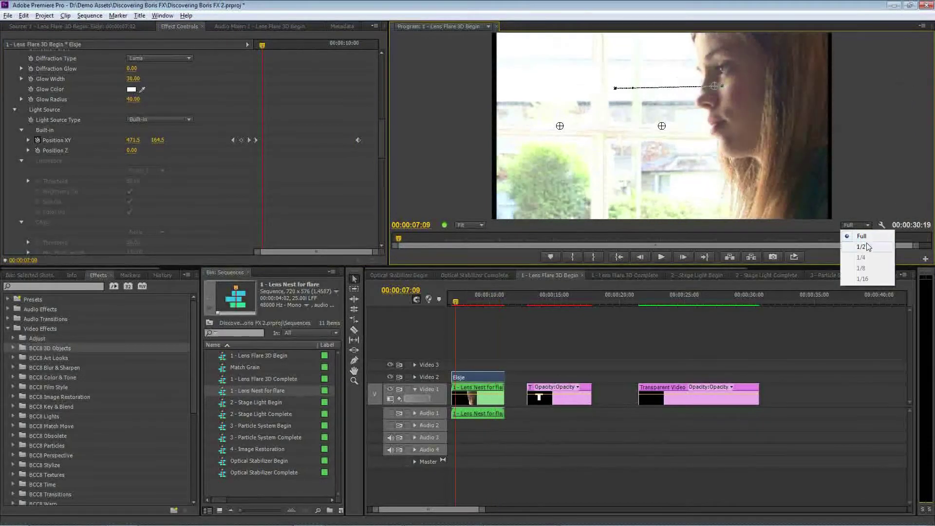
{"action": "left_click", "coordinate": [868, 248]}
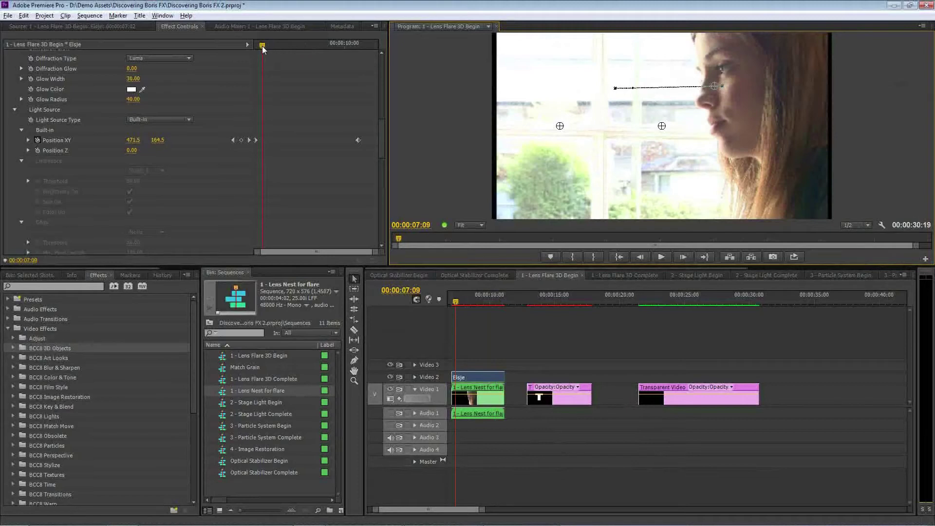
{"action": "left_click_drag", "start_coordinate": [261, 46], "coordinate": [314, 48]}
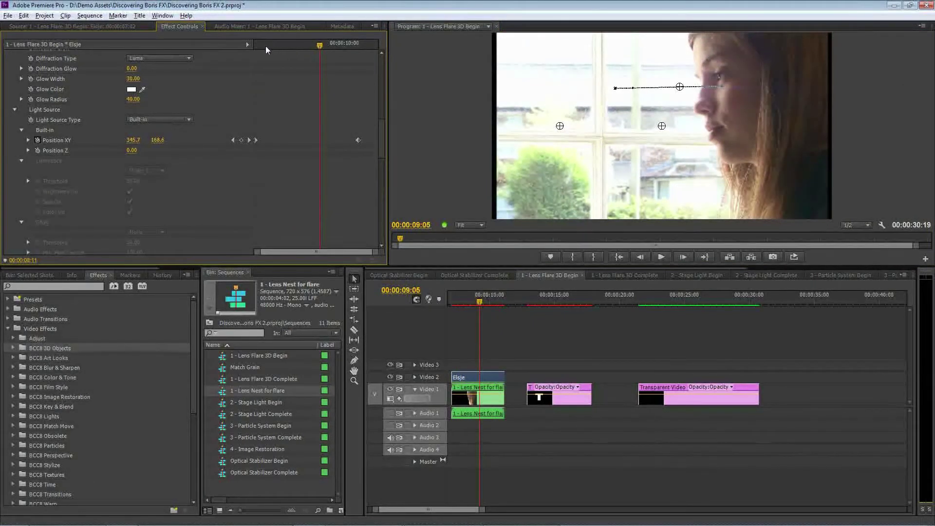
{"action": "left_click_drag", "start_coordinate": [267, 47], "coordinate": [285, 51]}
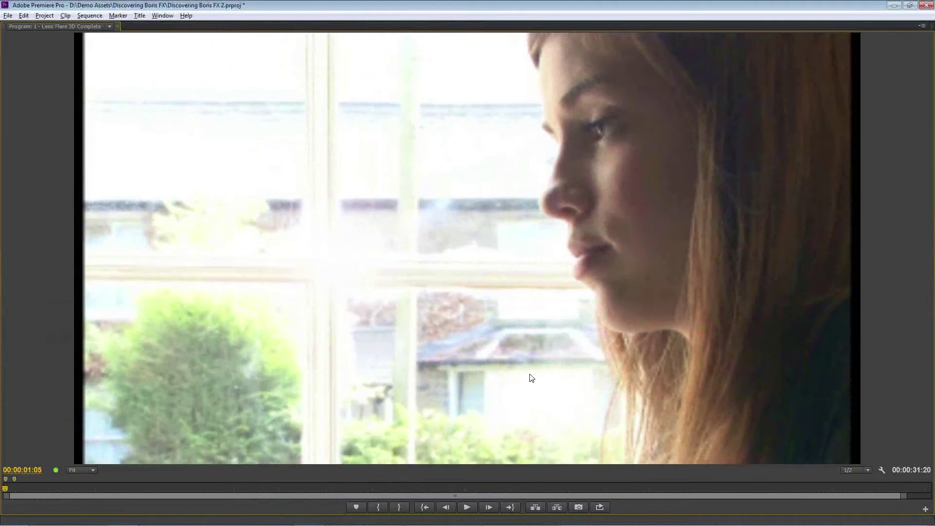
Restore the normal panel layout, return to the 1 - Lens Flare 3D Begin sequence and select the T title clip at 00:00:13:20
{"action": "key", "text": "grave"}
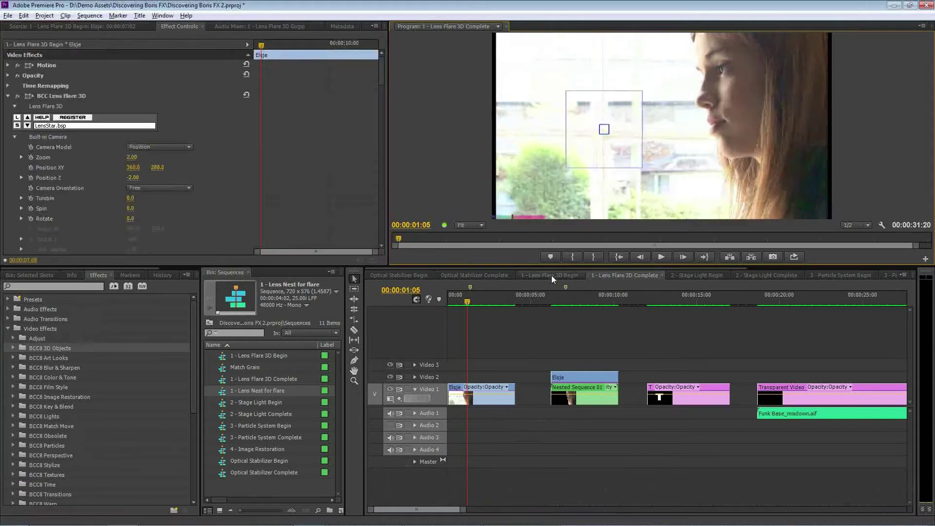
{"action": "left_click", "coordinate": [551, 276]}
{"action": "left_click", "coordinate": [522, 300]}
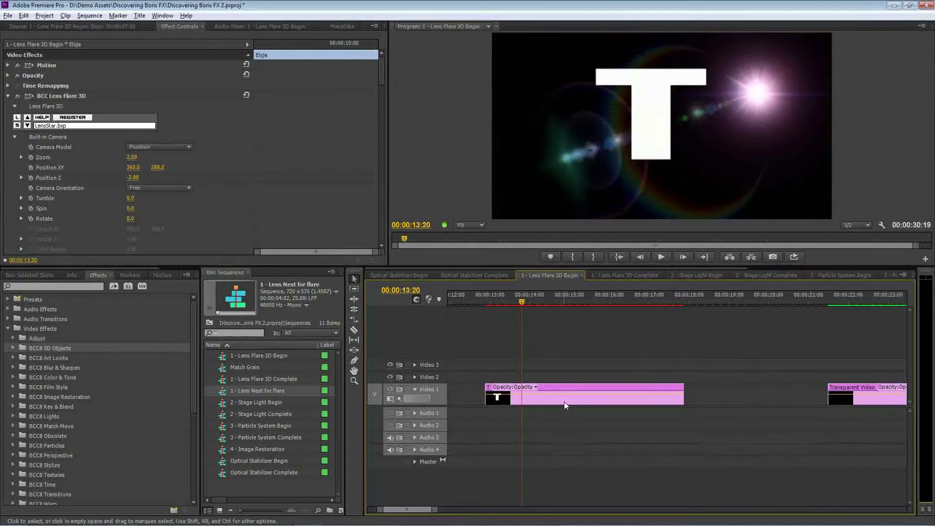
{"action": "left_click", "coordinate": [558, 401]}
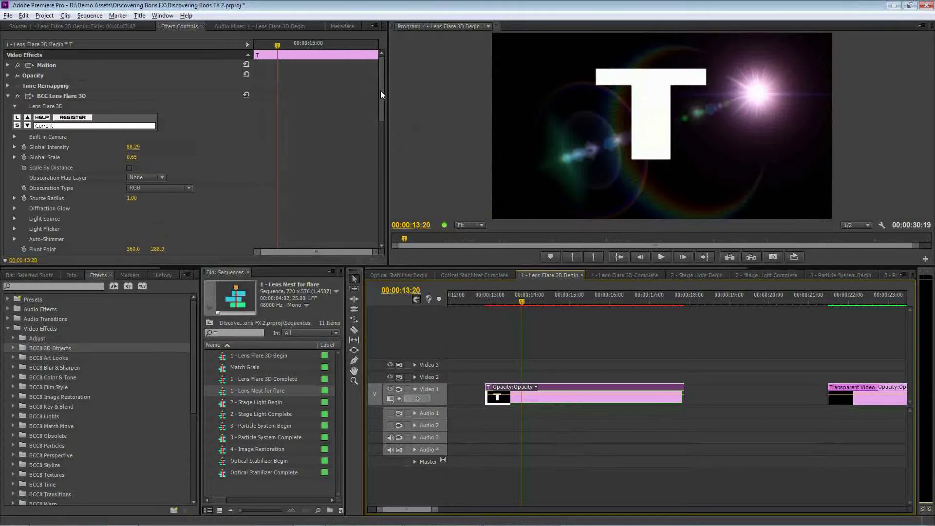
Examine the Obscuration Map Layer choices and the remaining BCC Lens Flare 3D parameters on the T title clip
{"action": "left_click_drag", "start_coordinate": [381, 91], "coordinate": [379, 95]}
{"action": "left_click", "coordinate": [154, 160]}
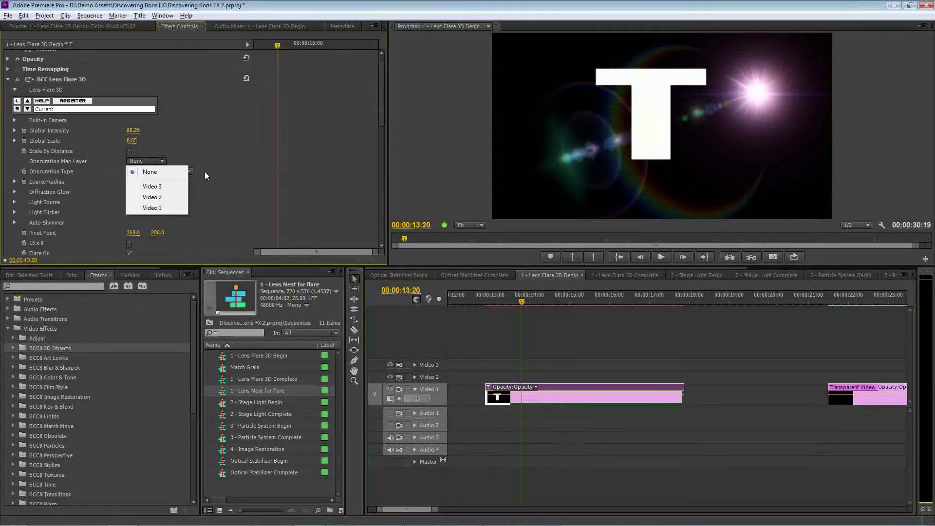
{"action": "left_click", "coordinate": [295, 192]}
{"action": "left_click", "coordinate": [187, 172]}
{"action": "left_click", "coordinate": [180, 170]}
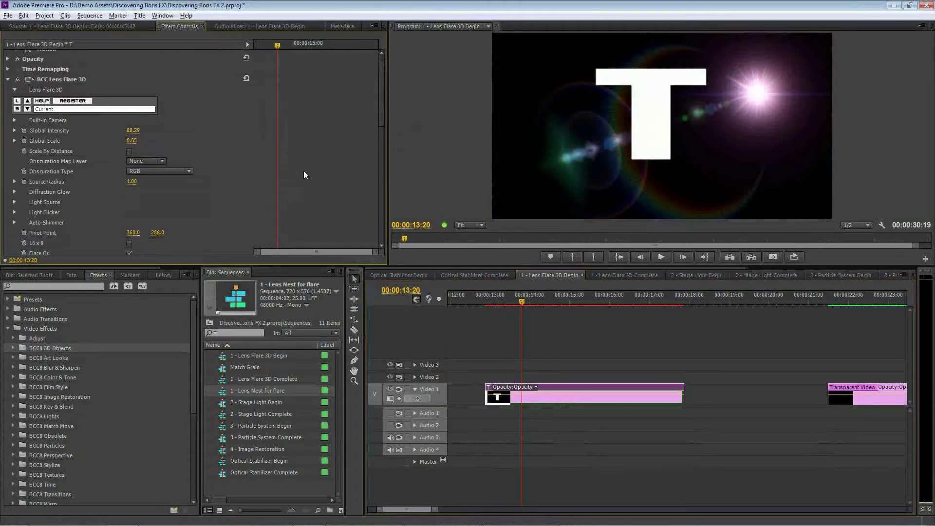
{"action": "left_click_drag", "start_coordinate": [382, 115], "coordinate": [376, 223]}
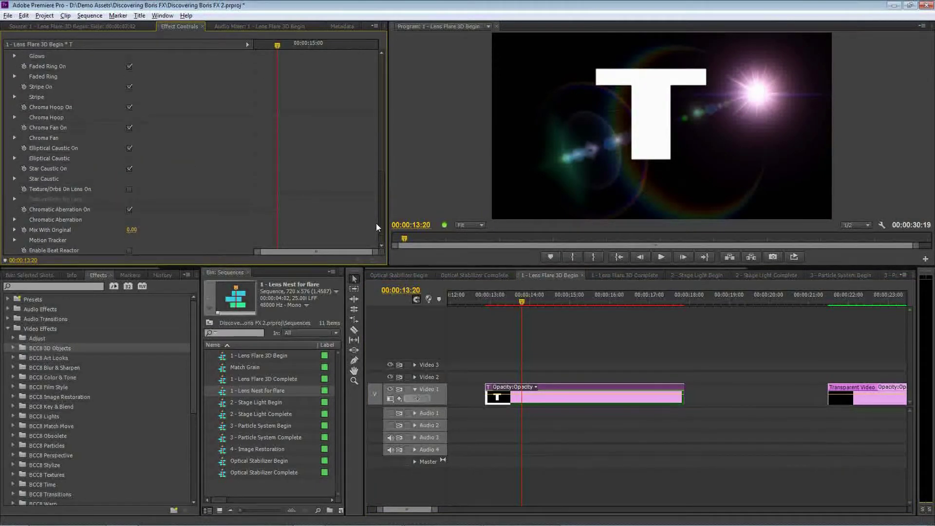
{"action": "scroll", "coordinate": [34, 153], "scroll_direction": "up", "scroll_amount": 10}
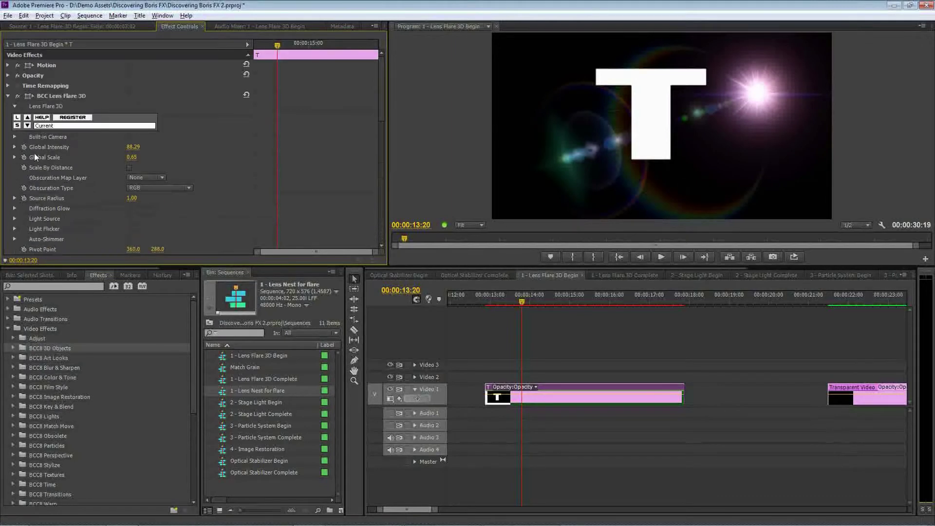
Set the T title flare's Light Source Type to Edge Map and its Edge source layer to Video 1
{"action": "left_click", "coordinate": [15, 218]}
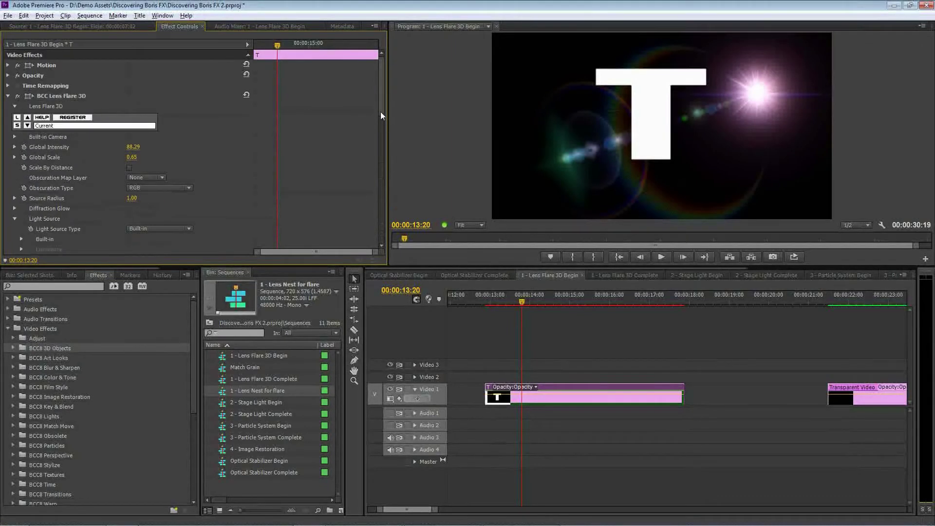
{"action": "left_click_drag", "start_coordinate": [381, 112], "coordinate": [379, 136]}
{"action": "left_click", "coordinate": [150, 128]}
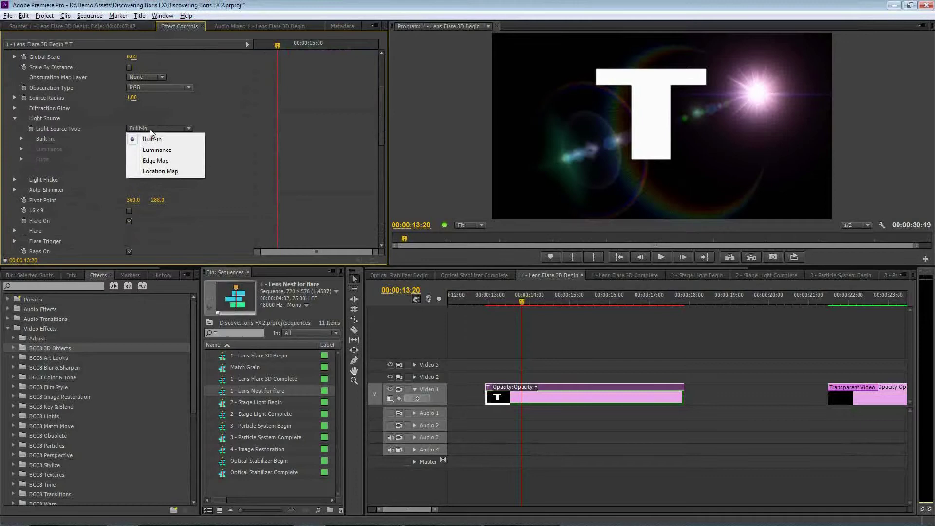
{"action": "left_click", "coordinate": [181, 160]}
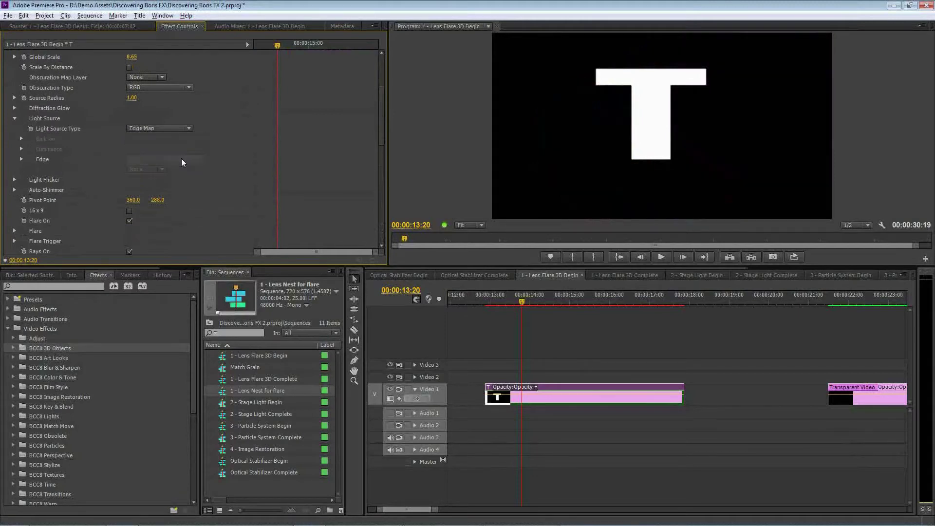
{"action": "left_click", "coordinate": [21, 158]}
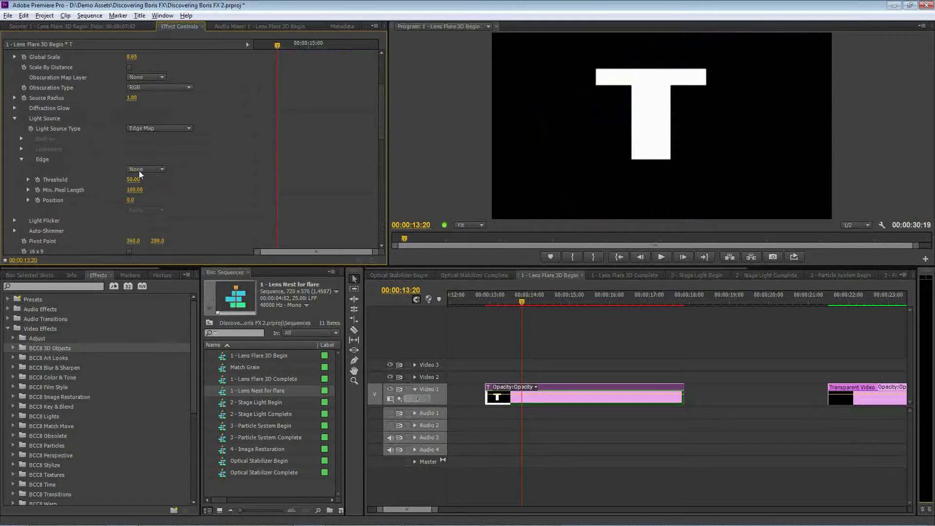
{"action": "left_click", "coordinate": [158, 169]}
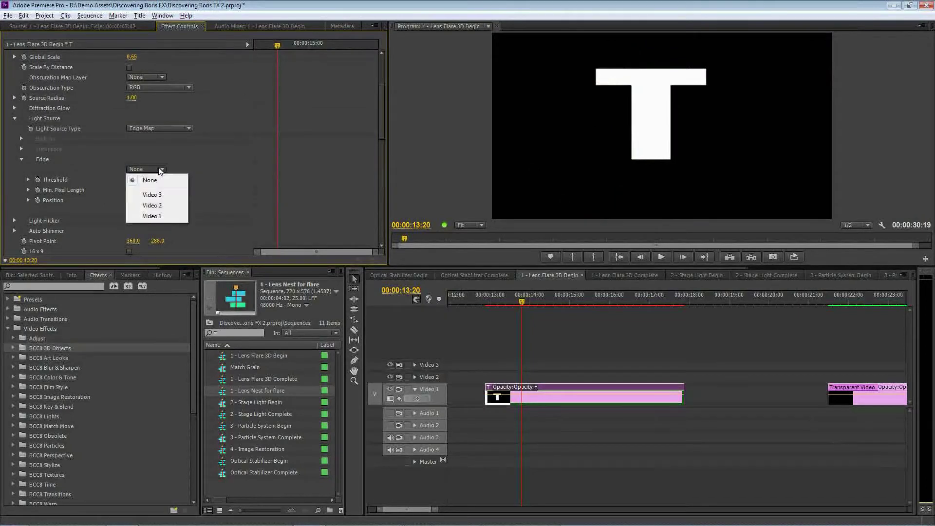
{"action": "left_click", "coordinate": [165, 215]}
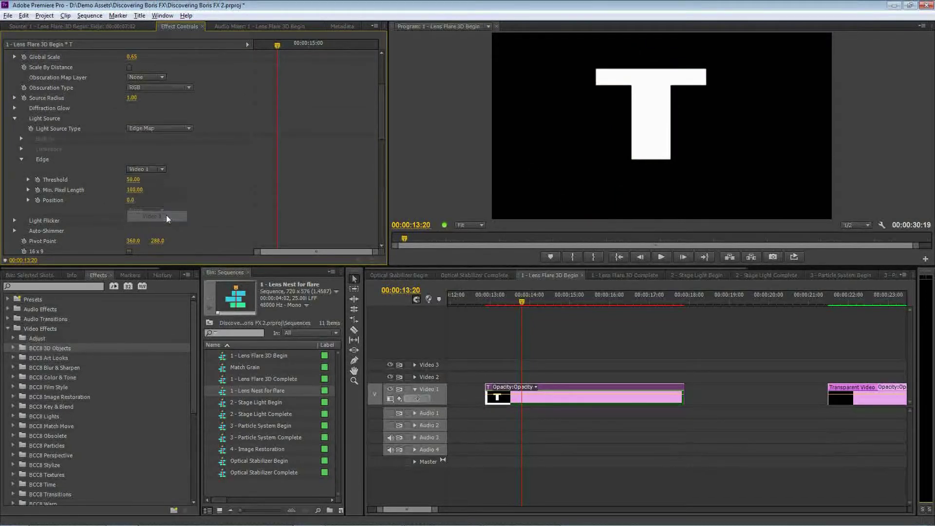
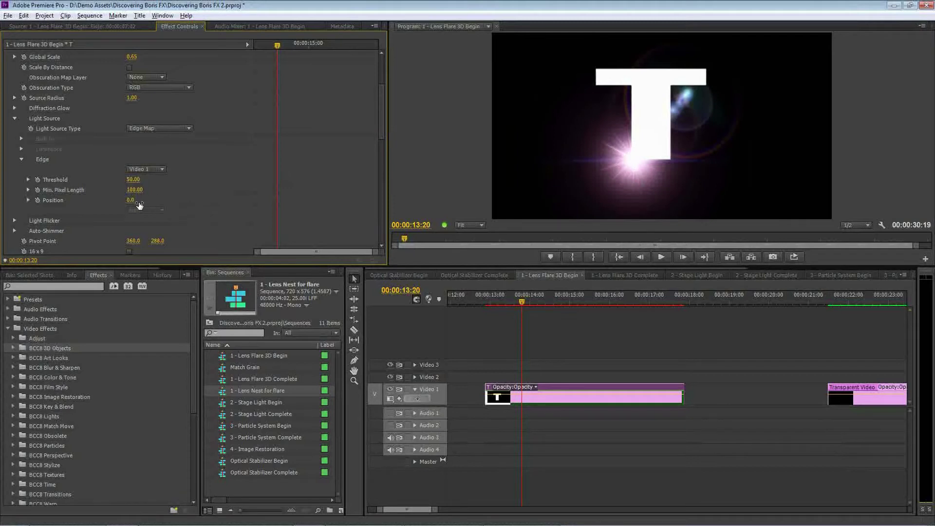
Start keyframing the Edge Position at 00:00:13:06, try moving the flare along the letter's edge, and set the value to 0
{"action": "left_click_drag", "start_coordinate": [263, 48], "coordinate": [210, 201]}
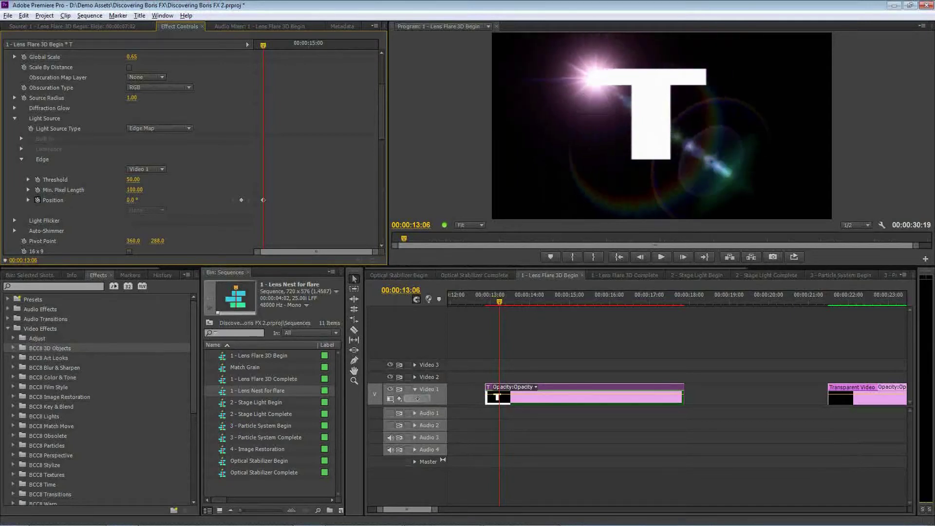
{"action": "left_click_drag", "start_coordinate": [131, 200], "coordinate": [150, 203]}
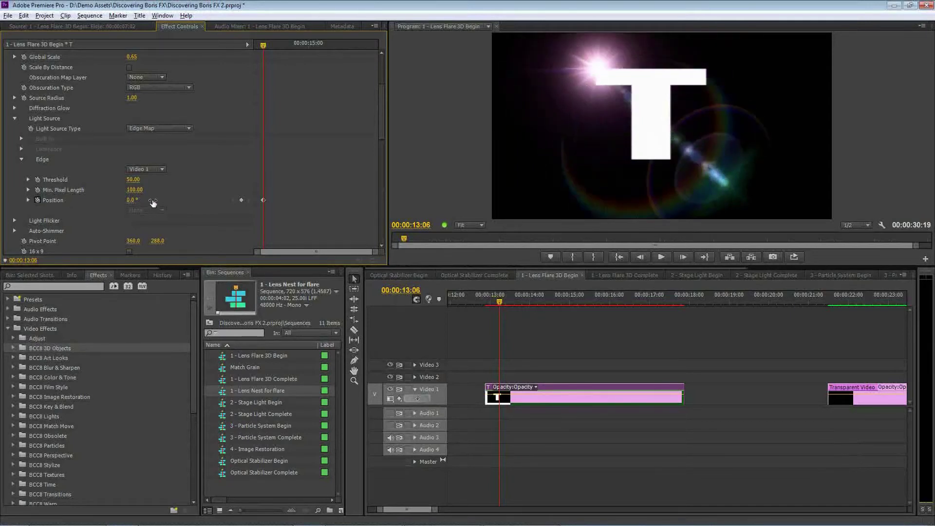
{"action": "left_click", "coordinate": [134, 200]}
{"action": "type", "text": "0"}
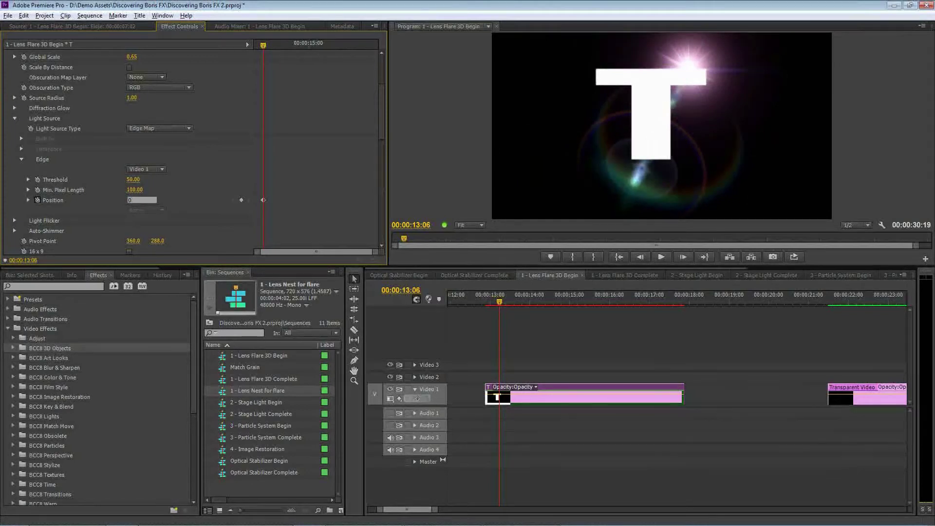
{"action": "key", "text": "Return"}
Add an Edge Position keyframe of 360 at 00:00:17:03
{"action": "left_click", "coordinate": [363, 45]}
{"action": "left_click", "coordinate": [131, 200]}
{"action": "type", "text": "360"}
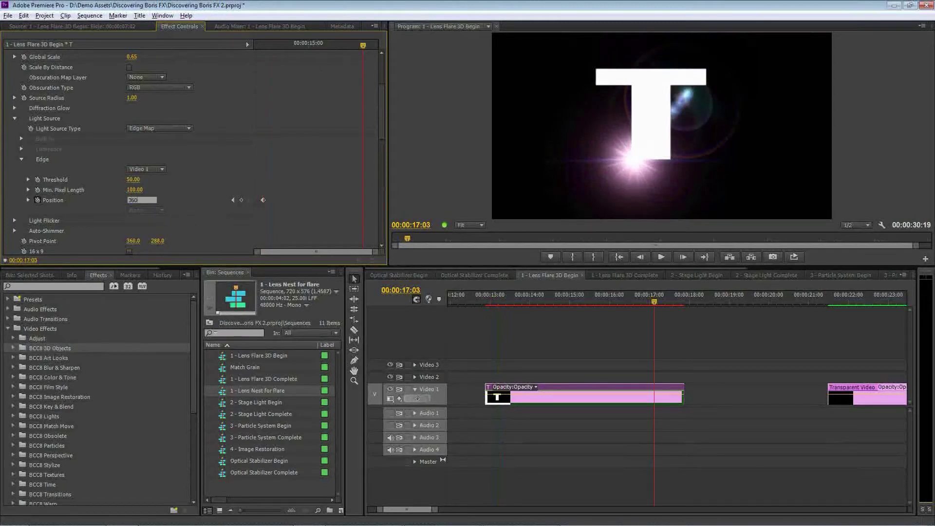
{"action": "key", "text": "Return"}
Scrub through the T title clip to review the flare travelling around the letter's edge
{"action": "mouse_move", "coordinate": [273, 45]}
{"action": "left_mouse_down"}
{"action": "mouse_move", "coordinate": [263, 42]}
{"action": "mouse_move", "coordinate": [273, 47]}
{"action": "left_mouse_up"}
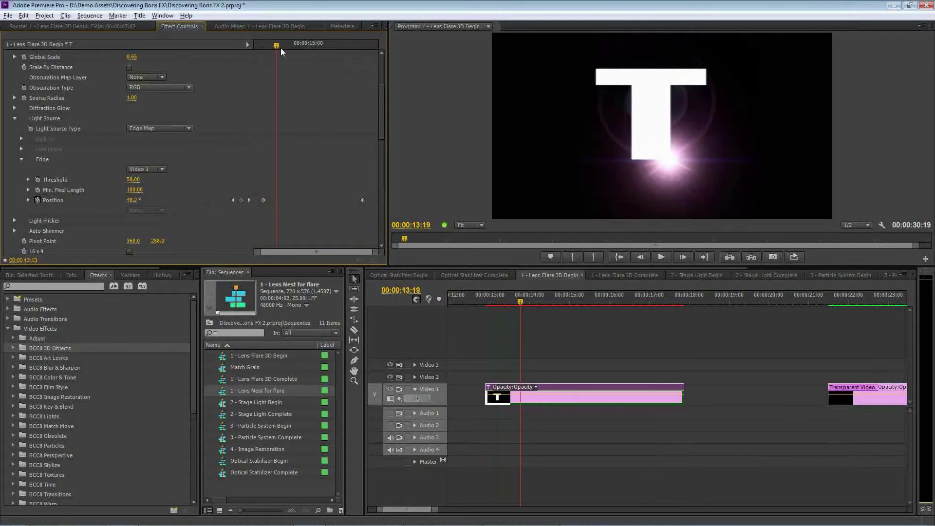
{"action": "left_click_drag", "start_coordinate": [281, 49], "coordinate": [309, 48]}
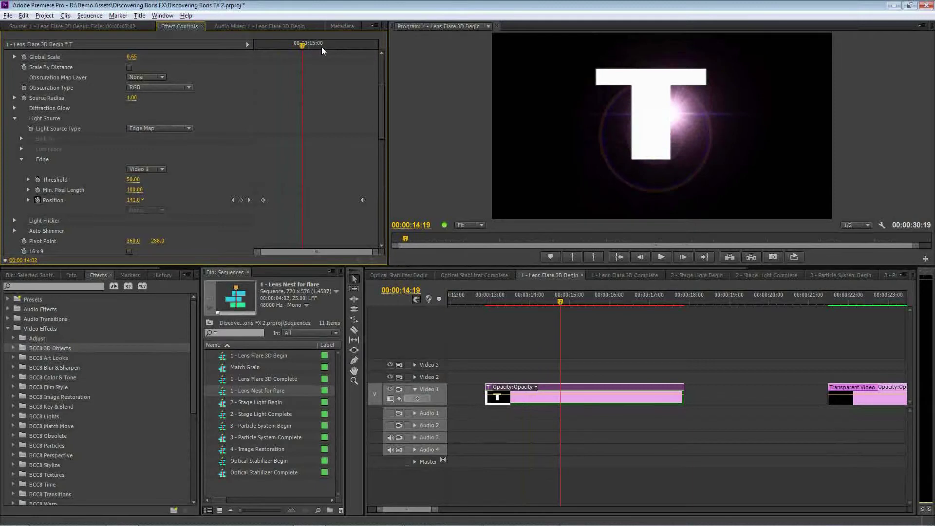
{"action": "left_click", "coordinate": [324, 45]}
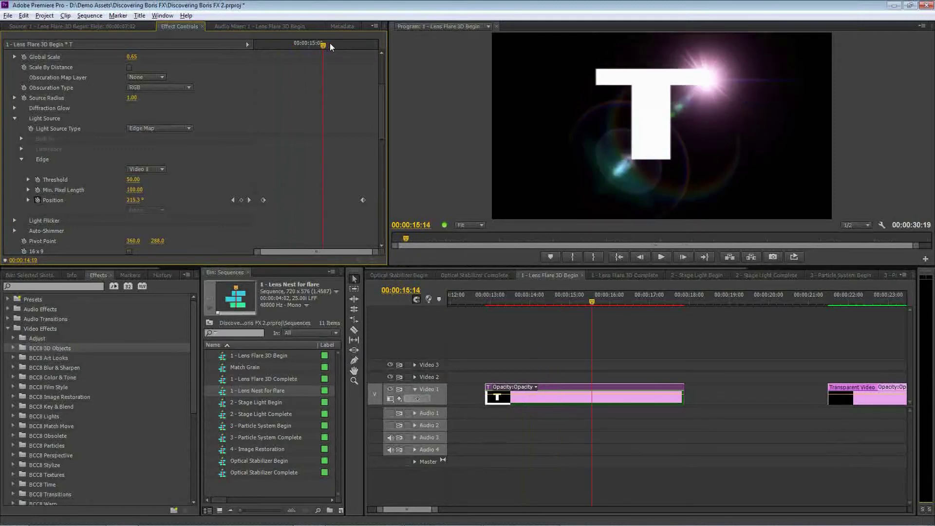
{"action": "left_click_drag", "start_coordinate": [330, 46], "coordinate": [336, 48]}
{"action": "key", "text": "space"}
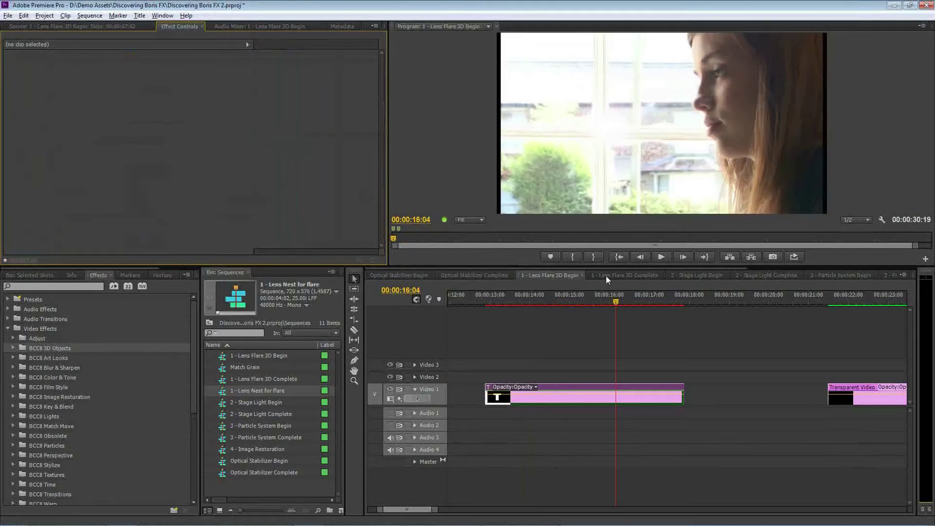
Open the 1 - Lens Flare 3D Complete sequence and play its T title clip from 00:00:12:20
{"action": "left_click", "coordinate": [606, 275]}
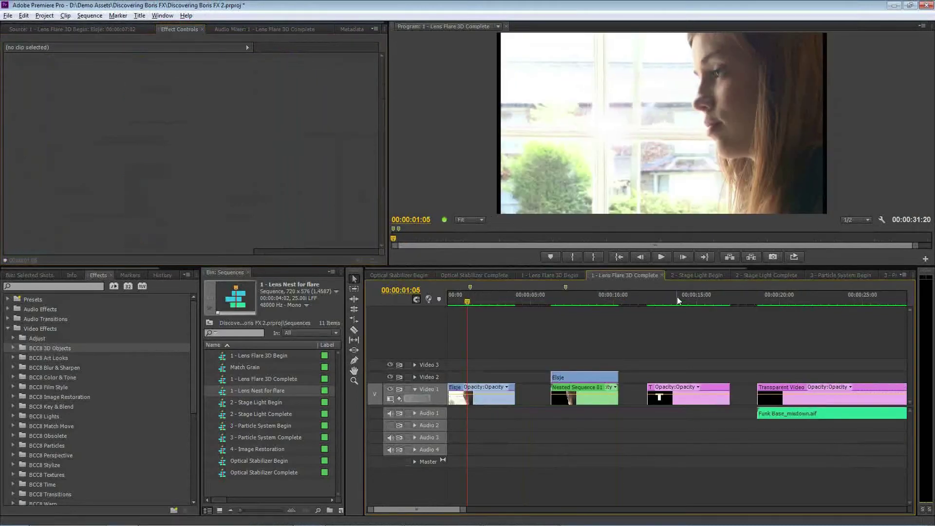
{"action": "left_click_drag", "start_coordinate": [677, 296], "coordinate": [661, 268]}
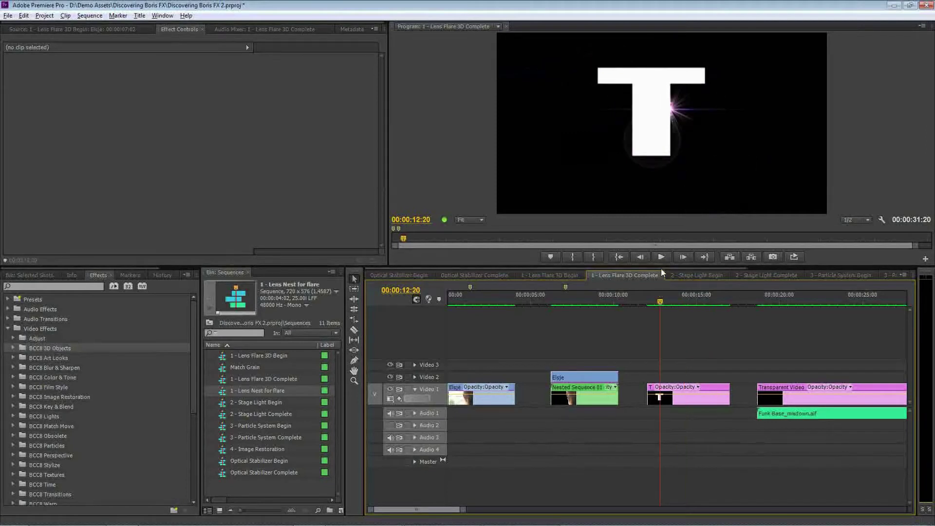
{"action": "left_click", "coordinate": [662, 257]}
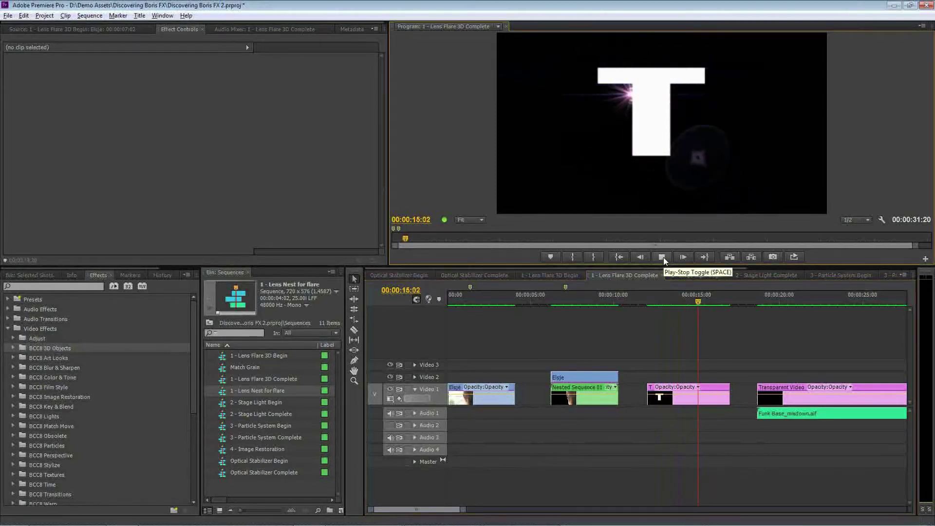
Stop the title playback and select the Transparent Video clip above the Funk Base music at 00:00:19:24
{"action": "left_click", "coordinate": [663, 257]}
{"action": "mouse_move", "coordinate": [665, 300]}
{"action": "left_mouse_down"}
{"action": "mouse_move", "coordinate": [694, 305]}
{"action": "mouse_move", "coordinate": [661, 300]}
{"action": "left_mouse_up"}
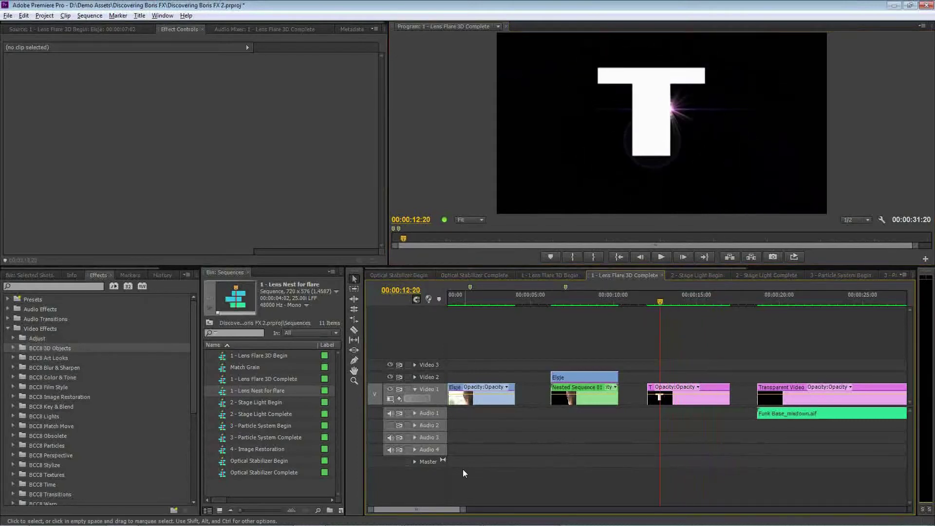
{"action": "scroll", "coordinate": [448, 508], "scroll_direction": "right", "scroll_amount": 6}
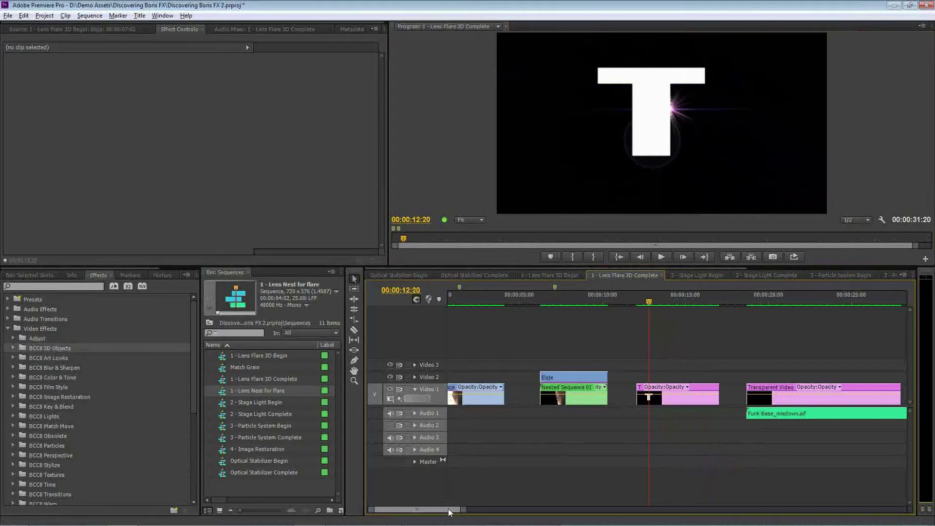
{"action": "left_click", "coordinate": [525, 299]}
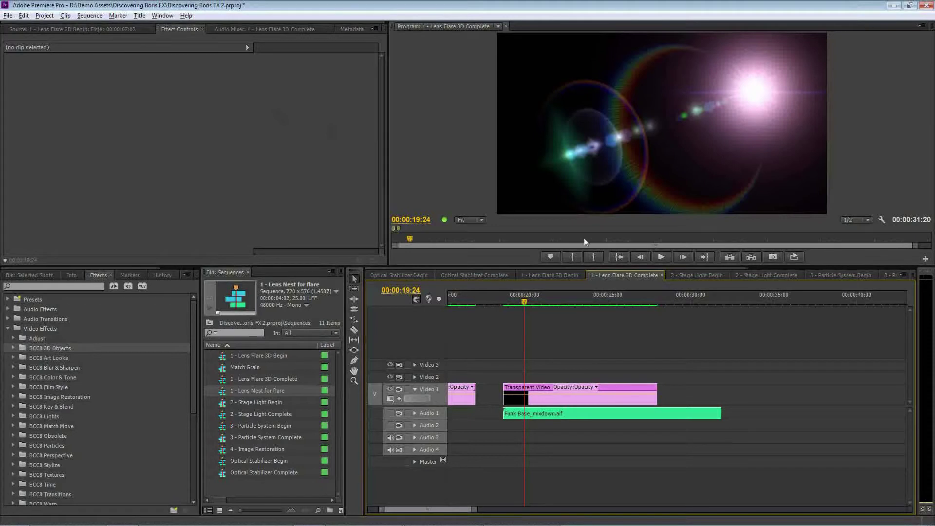
{"action": "left_click", "coordinate": [540, 399]}
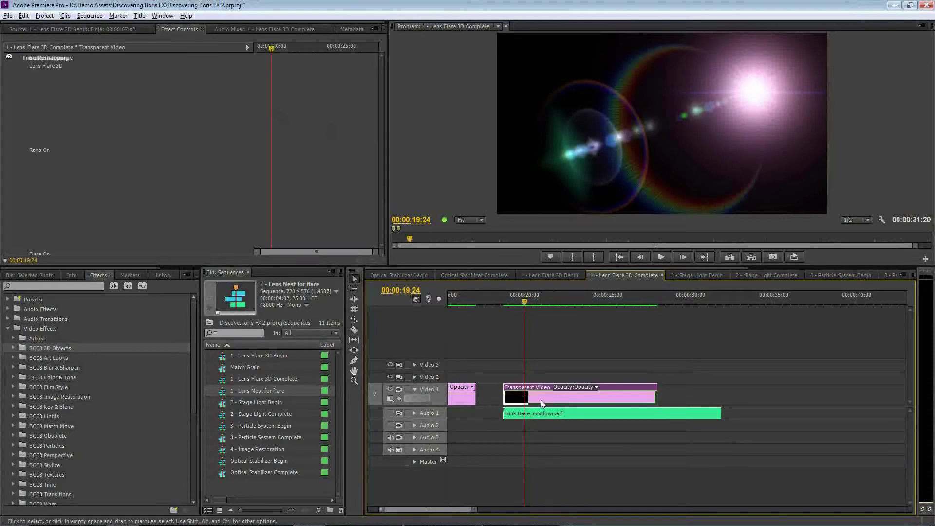
Examine the clip's BCC Lens Flare 3D parameters, from the global settings through the flare elements to the Beat Reactor options
{"action": "left_click_drag", "start_coordinate": [382, 90], "coordinate": [380, 91]}
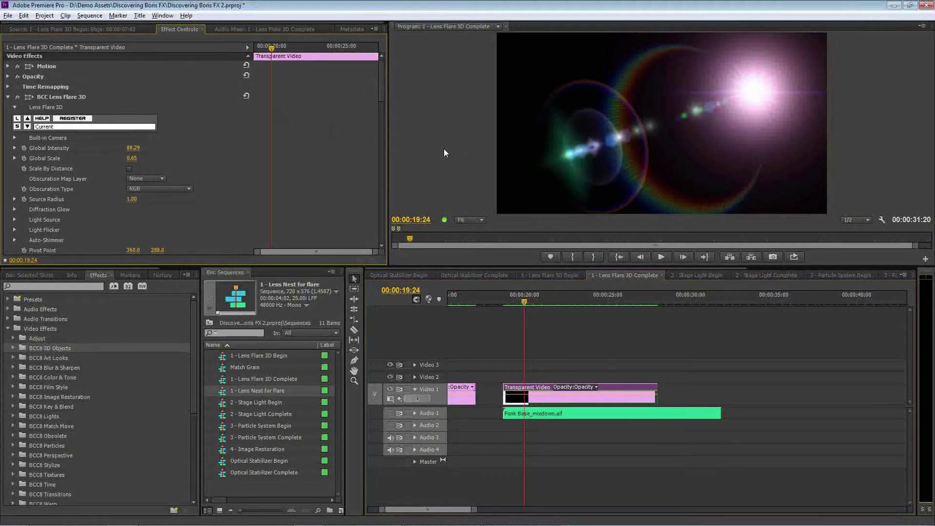
{"action": "left_click_drag", "start_coordinate": [381, 97], "coordinate": [382, 227]}
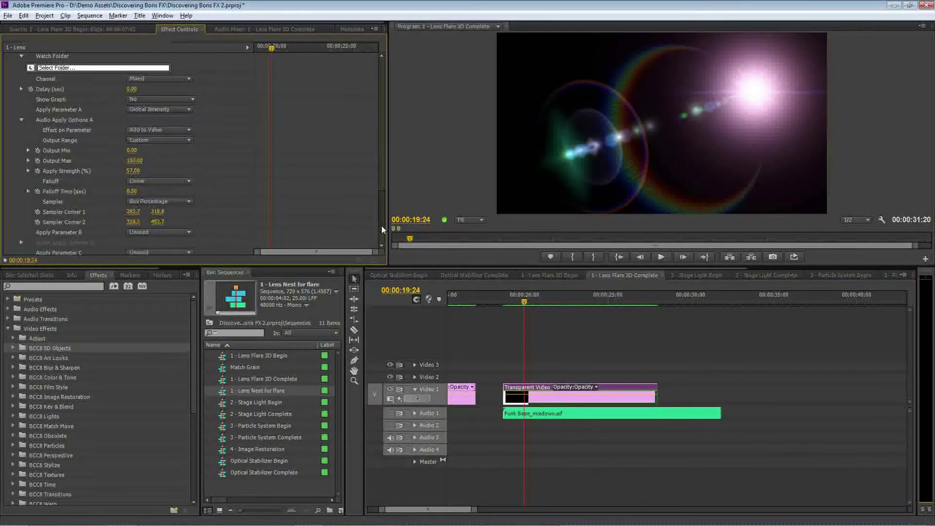
{"action": "scroll", "coordinate": [115, 111], "scroll_direction": "up", "scroll_amount": 5}
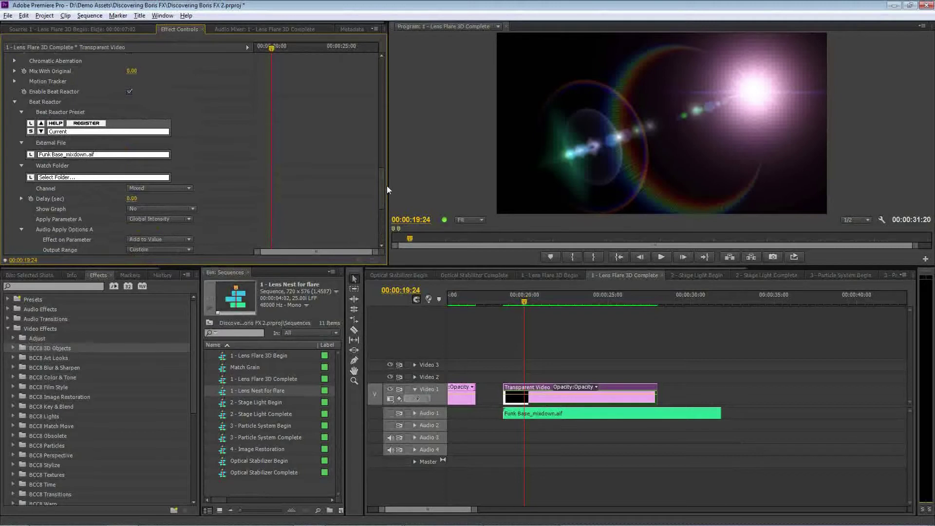
{"action": "scroll", "coordinate": [381, 188], "scroll_direction": "down", "scroll_amount": 3}
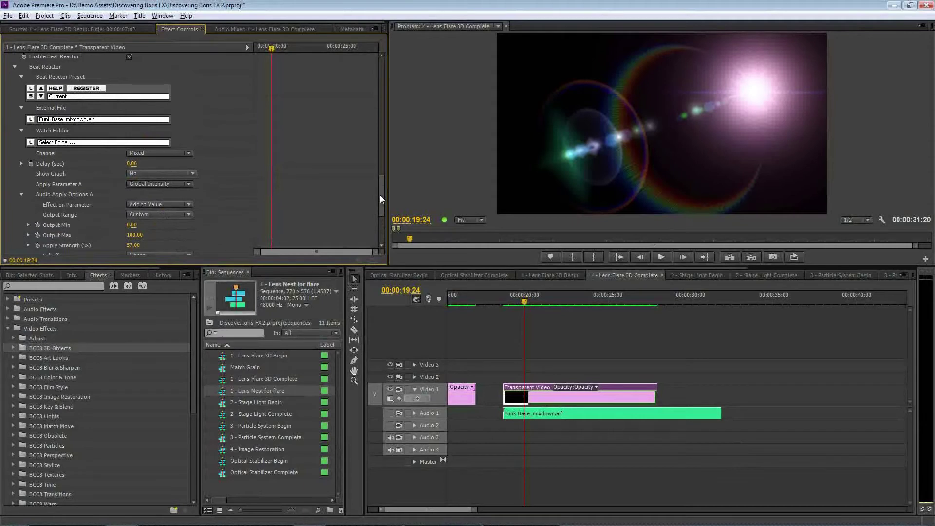
{"action": "left_click_drag", "start_coordinate": [380, 194], "coordinate": [372, 140]}
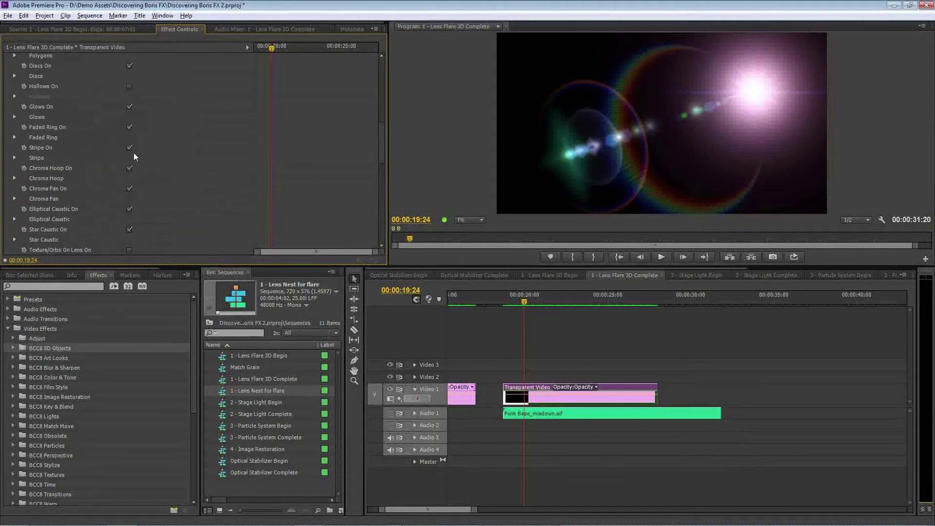
{"action": "left_click_drag", "start_coordinate": [381, 153], "coordinate": [378, 200]}
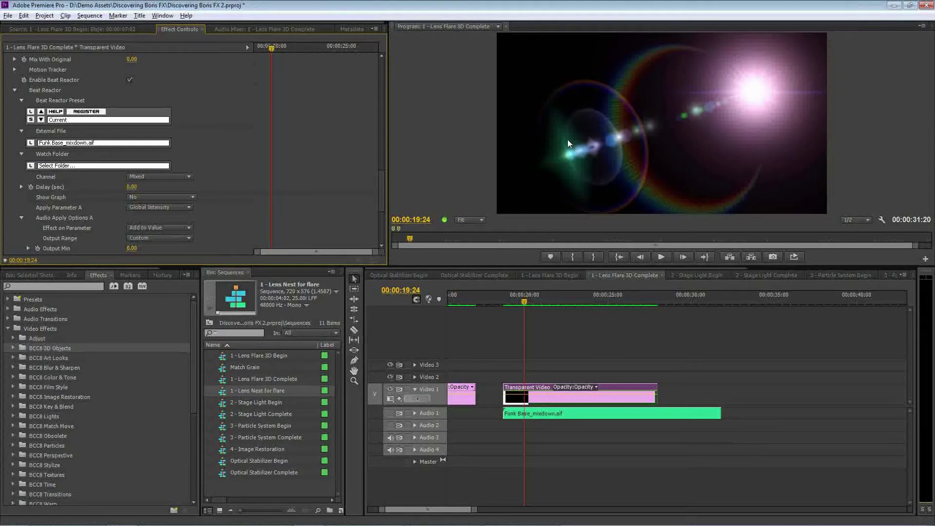
Create a 720 x 576, 25 fps Transparent Video item and place it on Video 1 at about 00:00:30, after the existing flare clip
{"action": "left_click", "coordinate": [573, 401]}
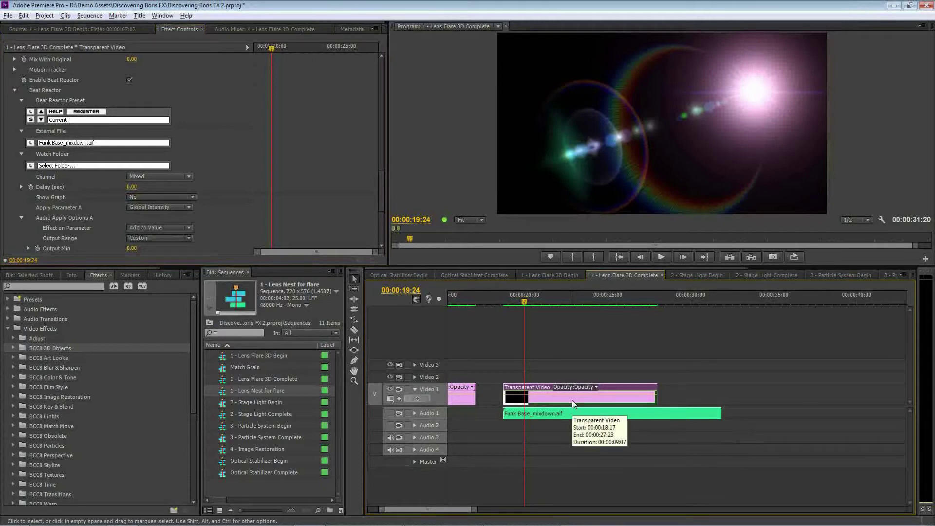
{"action": "left_click", "coordinate": [15, 272]}
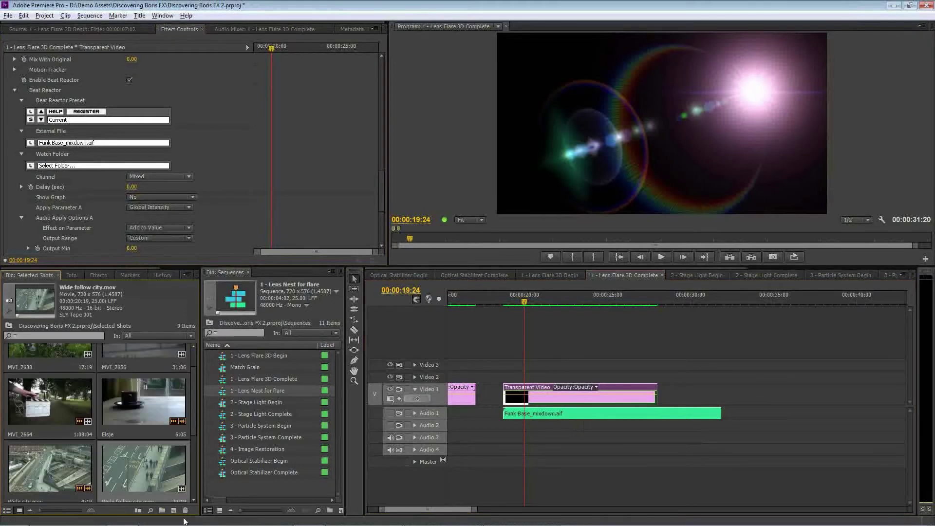
{"action": "left_click", "coordinate": [174, 511]}
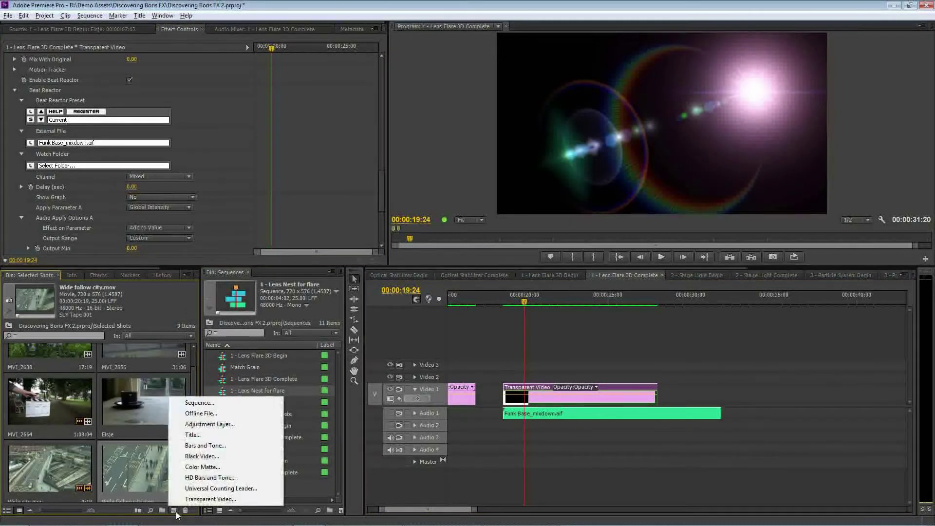
{"action": "left_click", "coordinate": [215, 499]}
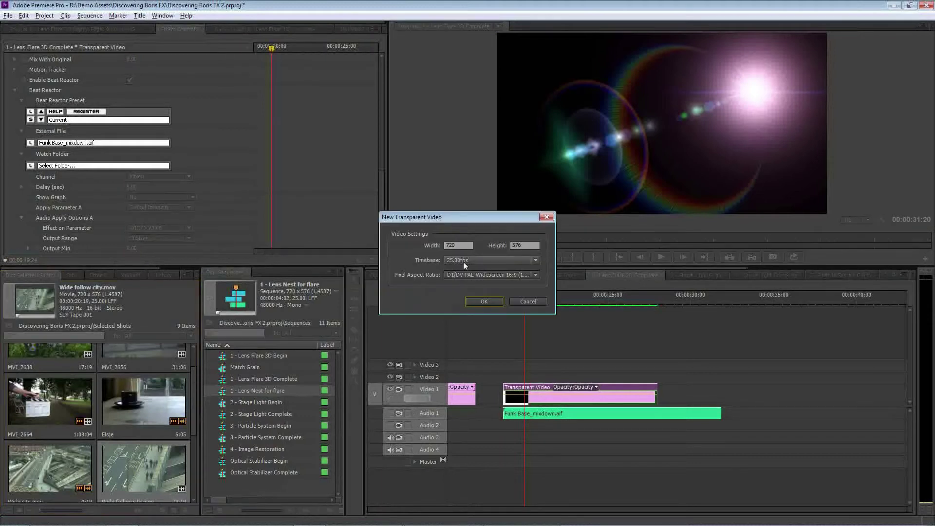
{"action": "left_click", "coordinate": [484, 301]}
{"action": "left_click_drag", "start_coordinate": [145, 465], "coordinate": [706, 385]}
{"action": "left_click", "coordinate": [718, 299]}
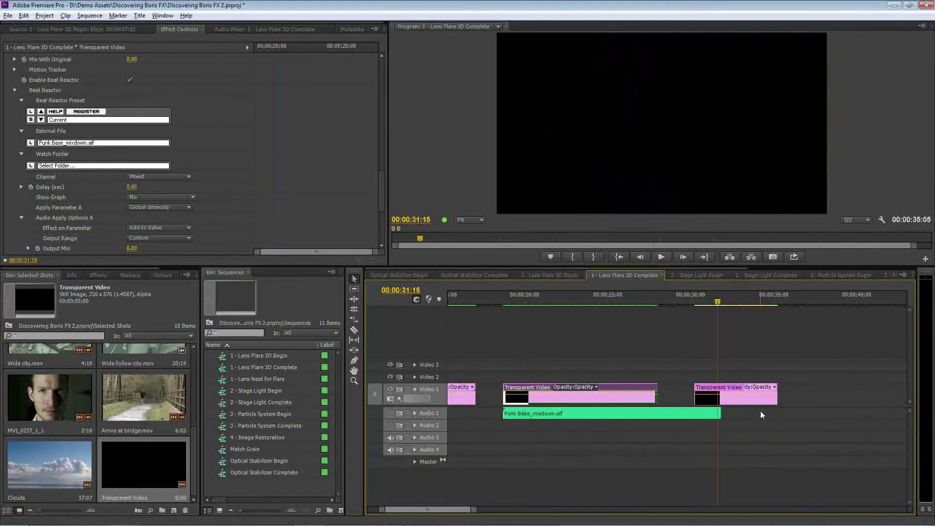
Back at 00:00:19:24, browse to Funk Base_mixdown.aif in Demo Assets > Boris > Music for Beat Reactor's External File, and cancel the selection
{"action": "left_click", "coordinate": [525, 300]}
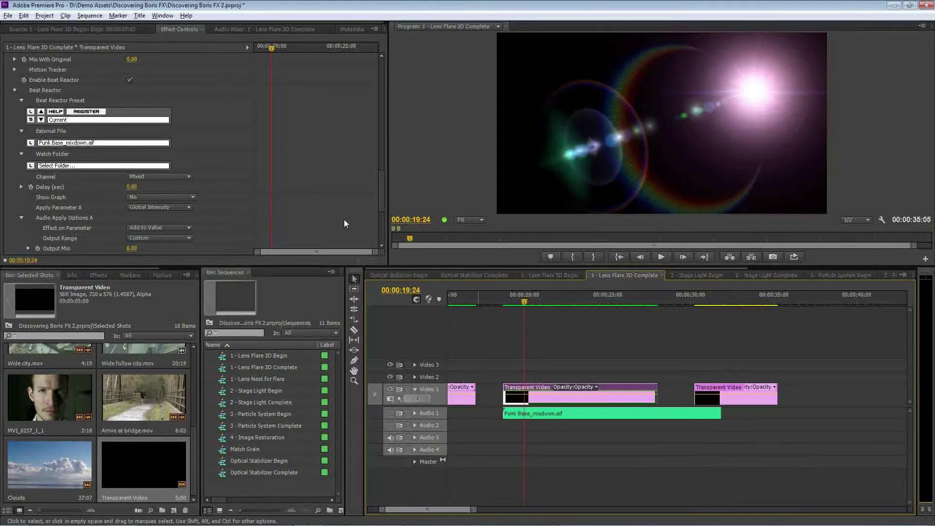
{"action": "left_click", "coordinate": [51, 92]}
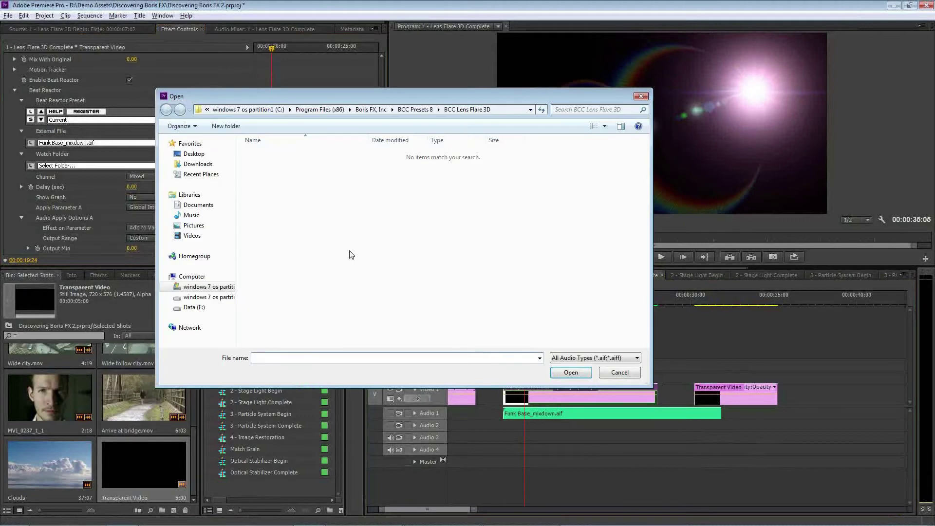
{"action": "left_click", "coordinate": [191, 299]}
{"action": "double_click", "coordinate": [262, 175]}
{"action": "double_click", "coordinate": [266, 164]}
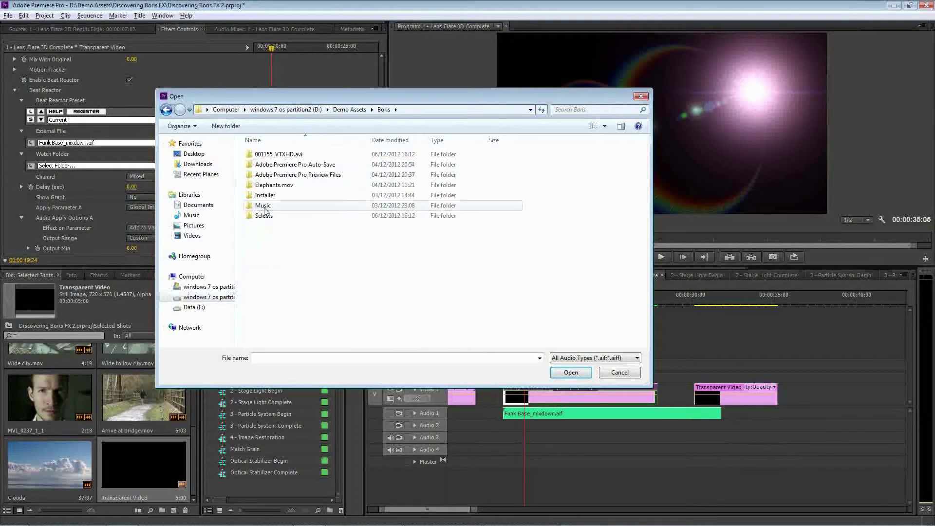
{"action": "double_click", "coordinate": [263, 205]}
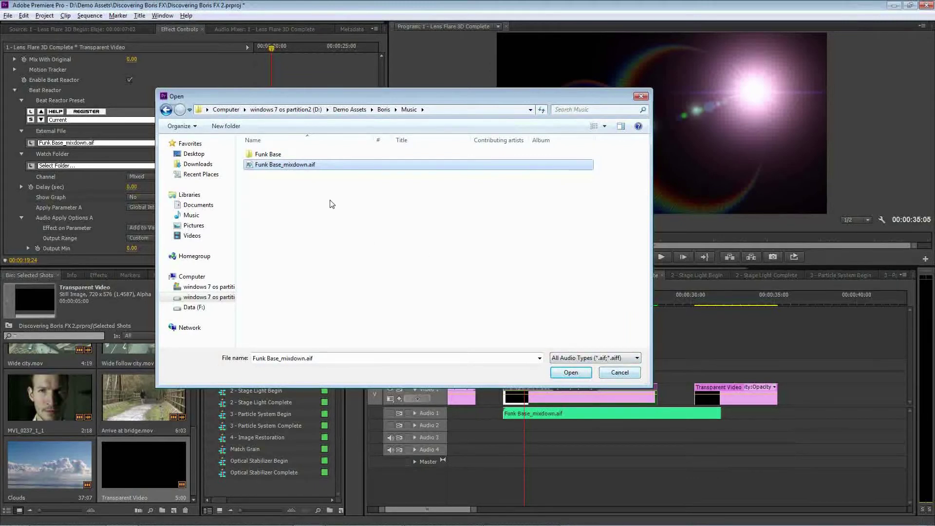
{"action": "left_click", "coordinate": [620, 373]}
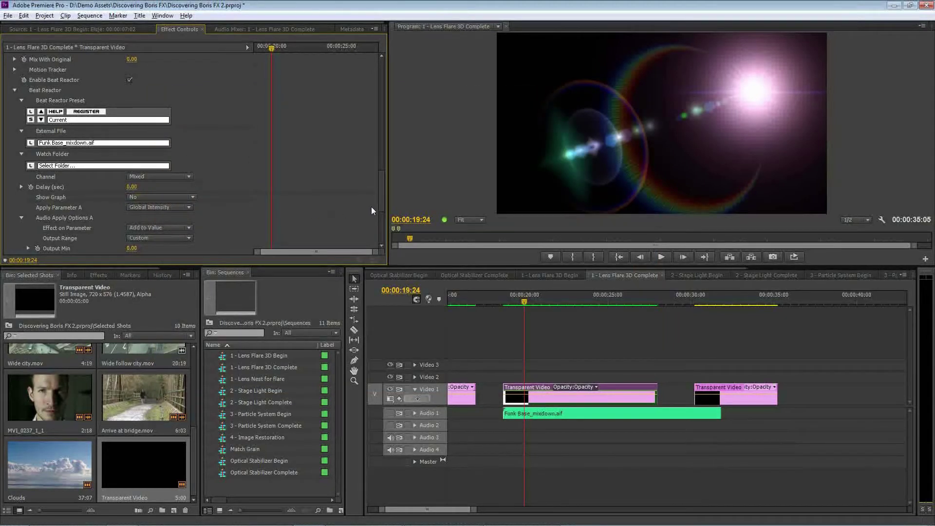
Set Beat Reactor's Show Graph option to Yes for the flare on the Transparent Video clip
{"action": "scroll", "coordinate": [384, 207], "scroll_direction": "down", "scroll_amount": 1}
{"action": "scroll", "coordinate": [384, 207], "scroll_direction": "down", "scroll_amount": 4}
{"action": "left_click", "coordinate": [186, 145]}
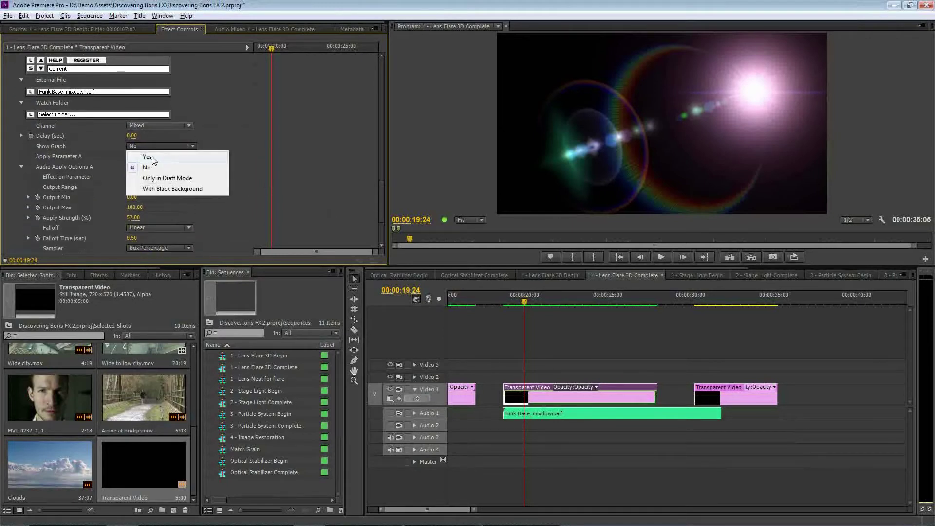
{"action": "left_click", "coordinate": [147, 157]}
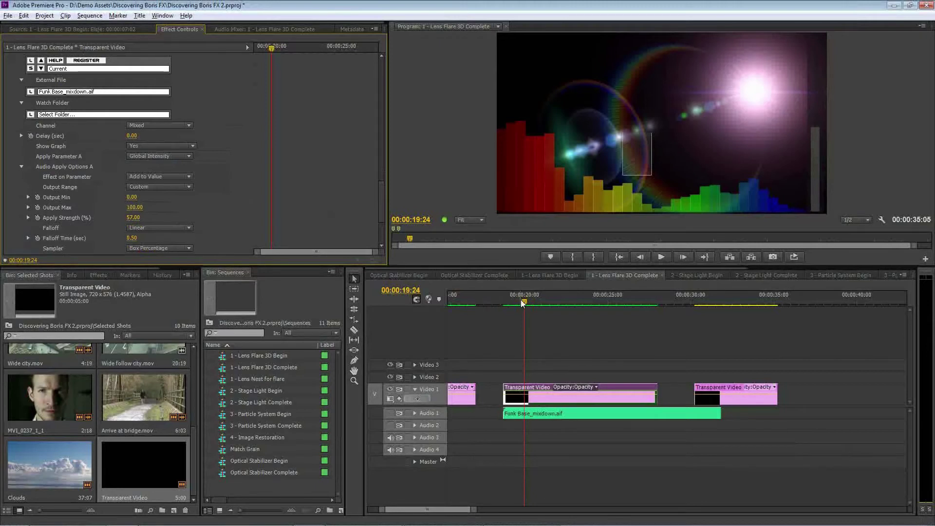
Move the playhead to 00:00:23:20 and shift the Beat Reactor's Sampler Corner 1 horizontally to about 296
{"action": "left_click_drag", "start_coordinate": [522, 301], "coordinate": [588, 301]}
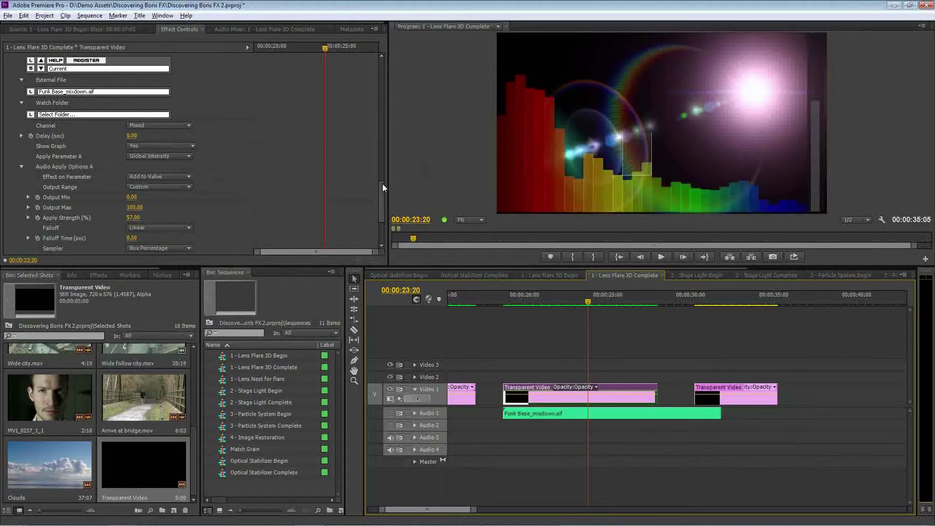
{"action": "left_click_drag", "start_coordinate": [381, 186], "coordinate": [141, 211]}
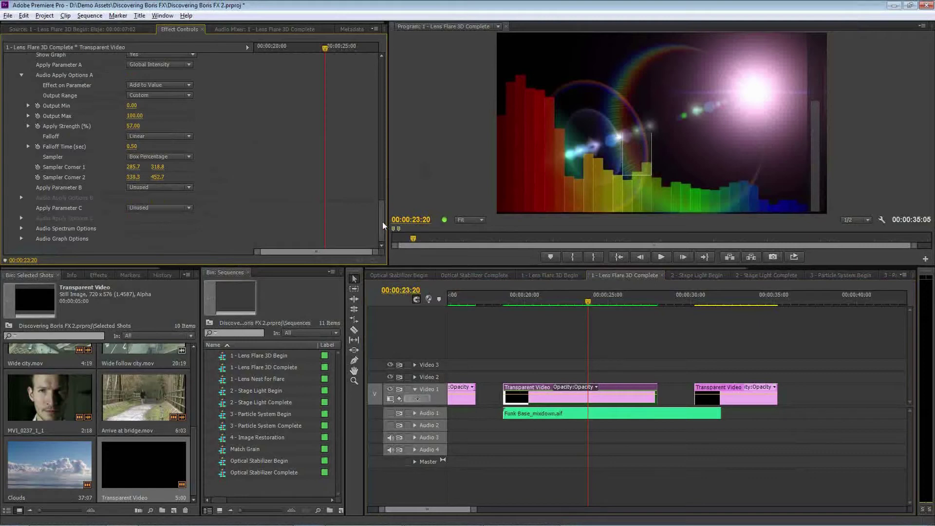
{"action": "scroll", "coordinate": [381, 219], "scroll_direction": "up", "scroll_amount": 2}
{"action": "scroll", "coordinate": [381, 218], "scroll_direction": "up", "scroll_amount": 2}
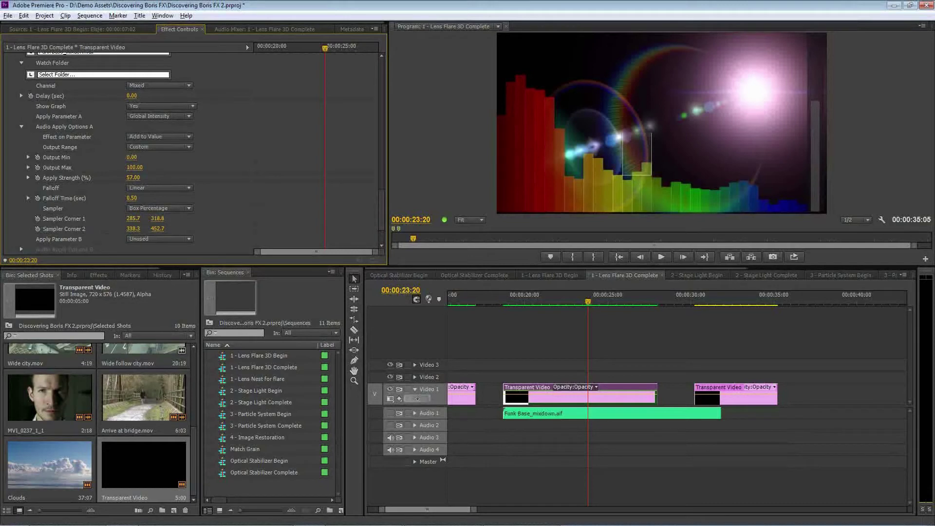
{"action": "mouse_move", "coordinate": [133, 219]}
{"action": "left_mouse_down"}
{"action": "mouse_move", "coordinate": [120, 219]}
{"action": "mouse_move", "coordinate": [146, 219]}
{"action": "left_mouse_up"}
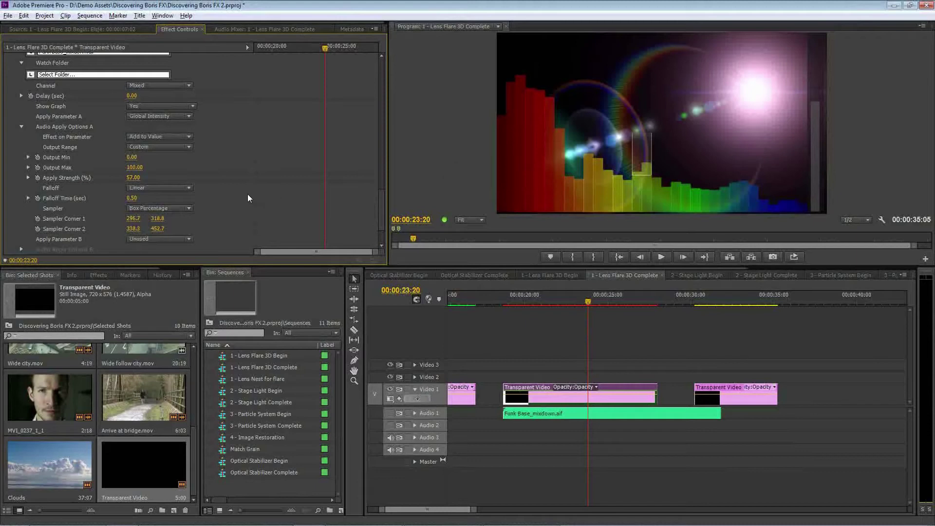
Review the Apply Parameter A choices, the Global Intensity parameter and the Beat Reactor's Audio Apply Options A
{"action": "left_click_drag", "start_coordinate": [382, 198], "coordinate": [382, 191]}
{"action": "left_click", "coordinate": [170, 158]}
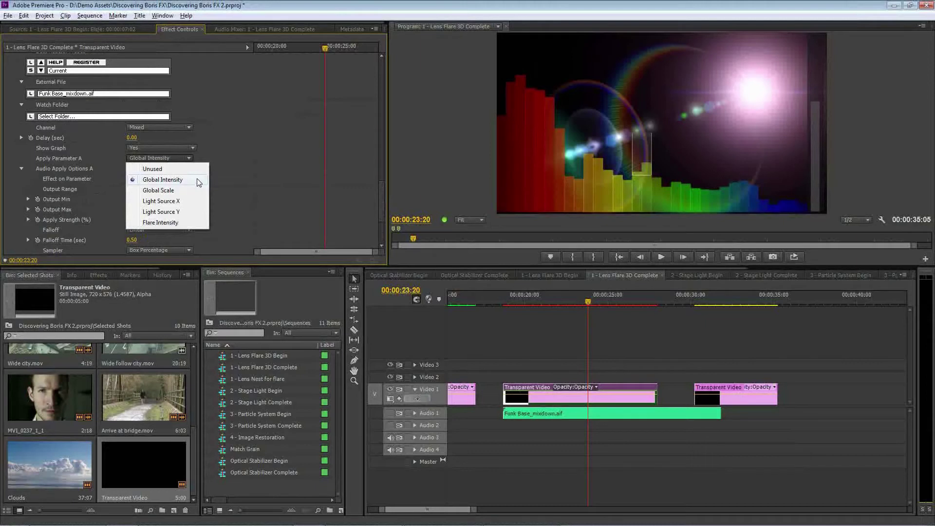
{"action": "left_click_drag", "start_coordinate": [383, 202], "coordinate": [231, 108]}
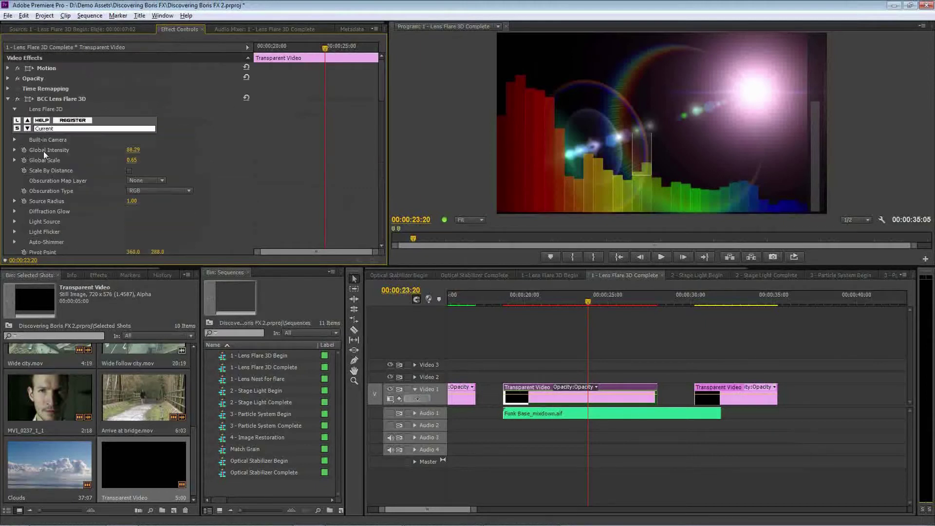
{"action": "left_click_drag", "start_coordinate": [380, 86], "coordinate": [369, 213]}
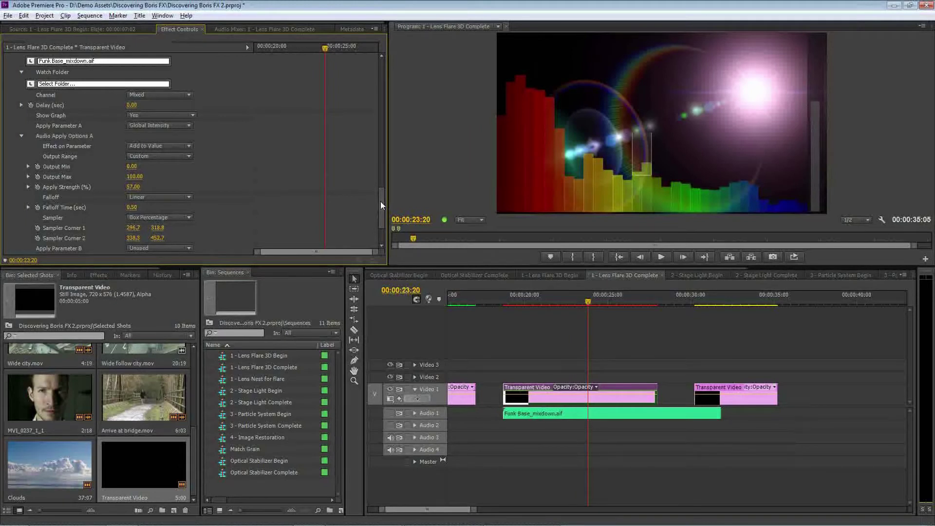
{"action": "mouse_move", "coordinate": [380, 202]}
{"action": "left_mouse_down"}
{"action": "mouse_move", "coordinate": [380, 213]}
{"action": "mouse_move", "coordinate": [381, 201]}
{"action": "left_mouse_up"}
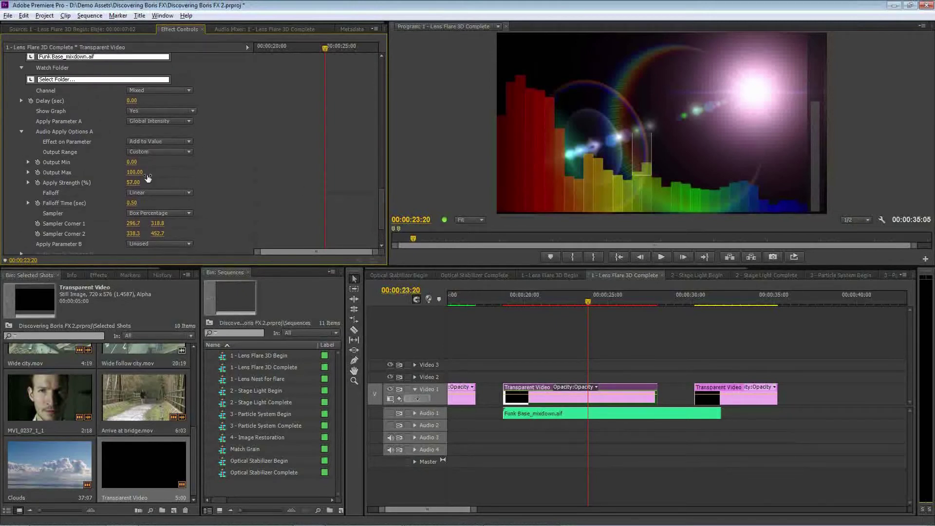
Collapse Audio Apply Options A and check which parameters Apply Parameter B offers
{"action": "left_click", "coordinate": [21, 130]}
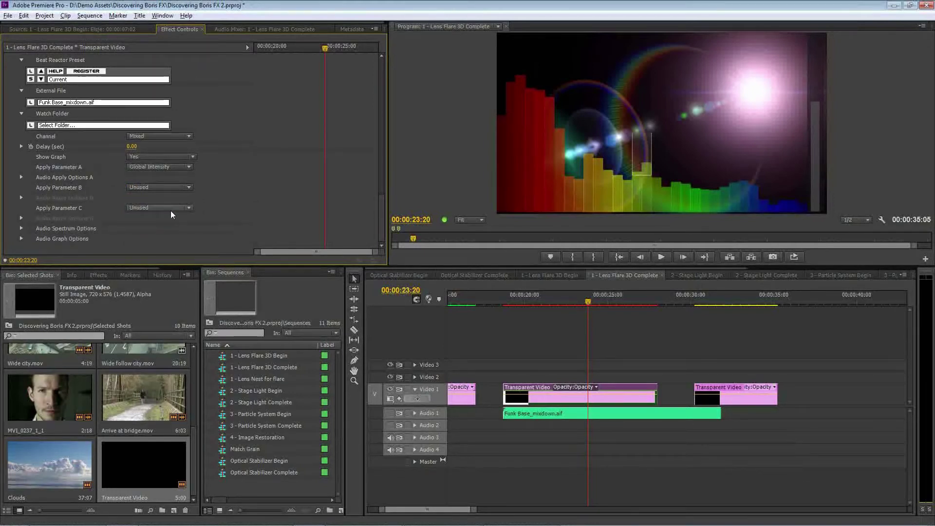
{"action": "left_click", "coordinate": [178, 187]}
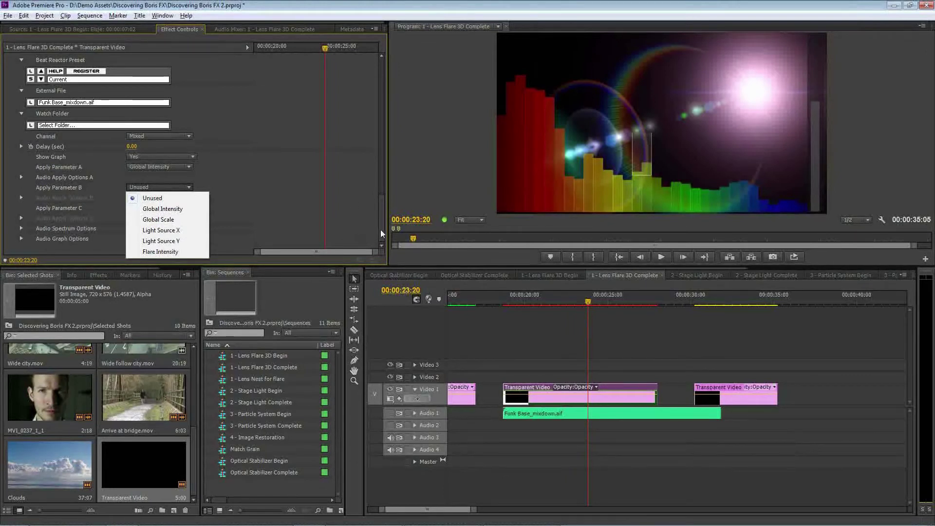
{"action": "left_click", "coordinate": [346, 221]}
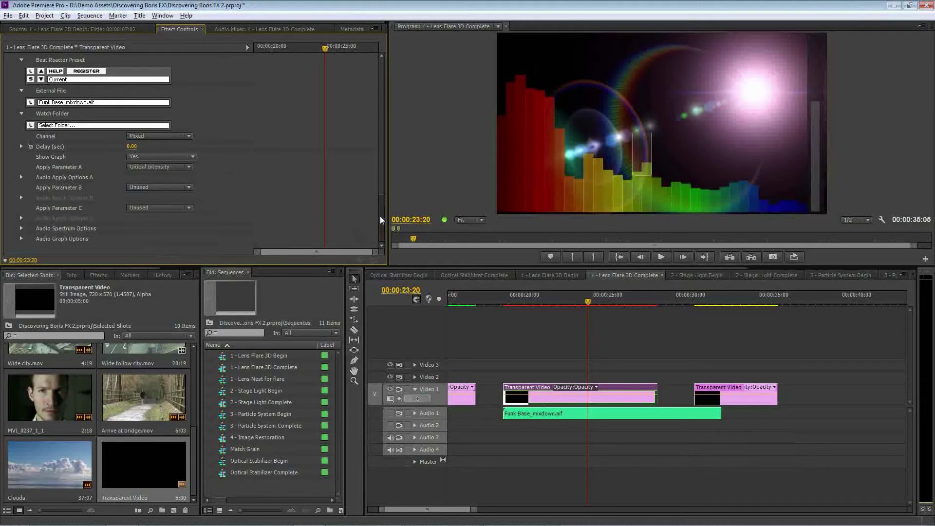
Set the Beat Reactor's Show Graph option to No
{"action": "scroll", "coordinate": [380, 218], "scroll_direction": "up", "scroll_amount": 3}
{"action": "left_click", "coordinate": [151, 204]}
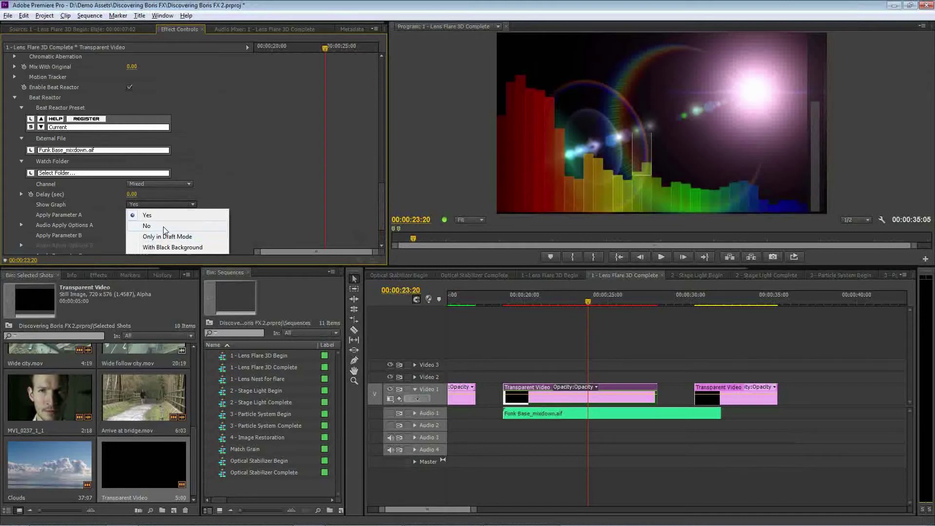
{"action": "left_click", "coordinate": [147, 226]}
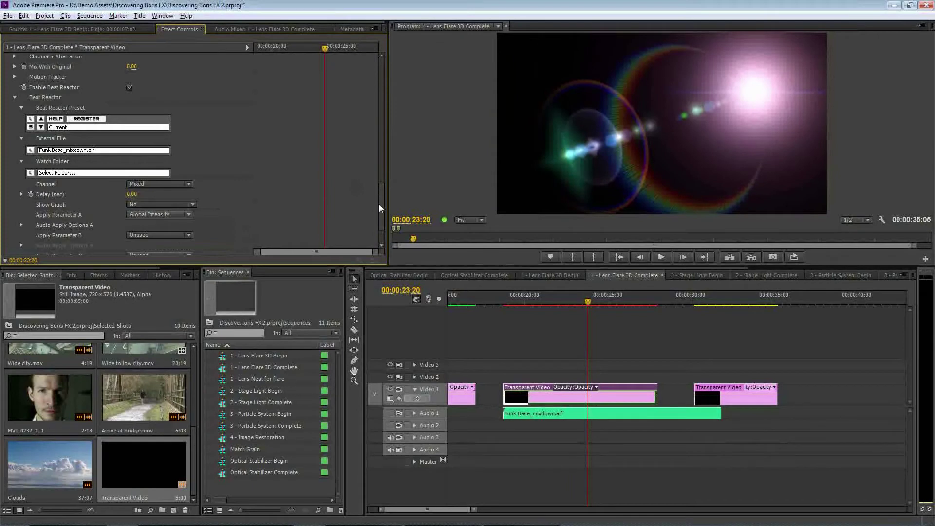
Scrub through the Transparent Video clip from about 00:00:19:13 to 00:00:24:01 to preview the music-driven flare
{"action": "left_click", "coordinate": [515, 301]}
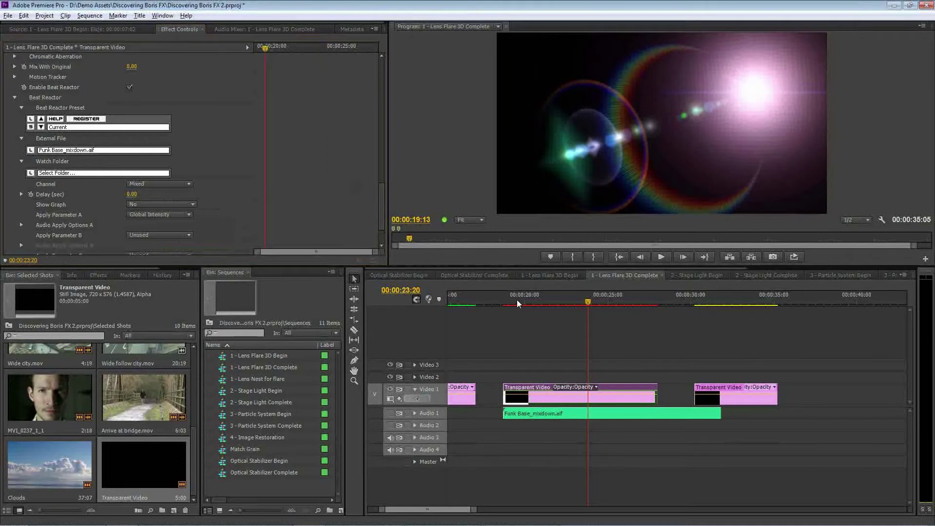
{"action": "left_click_drag", "start_coordinate": [520, 300], "coordinate": [534, 300]}
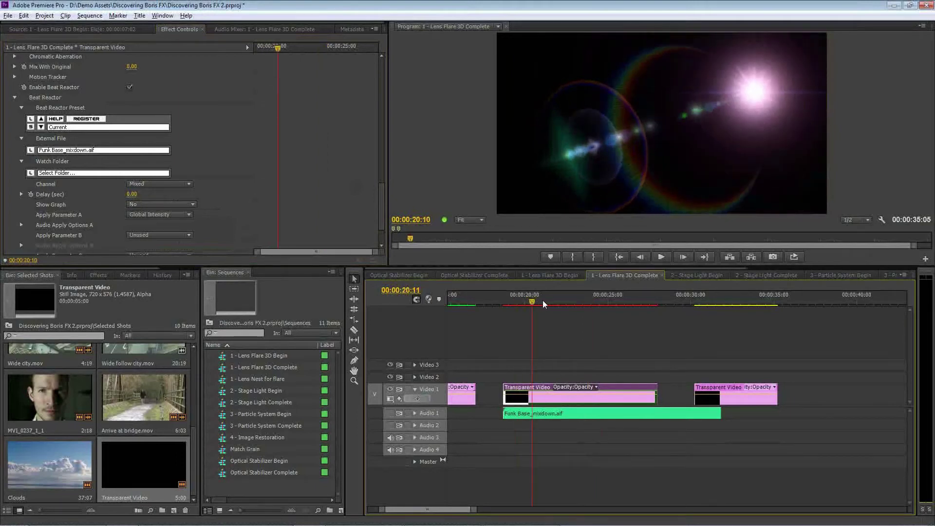
{"action": "left_click", "coordinate": [560, 301]}
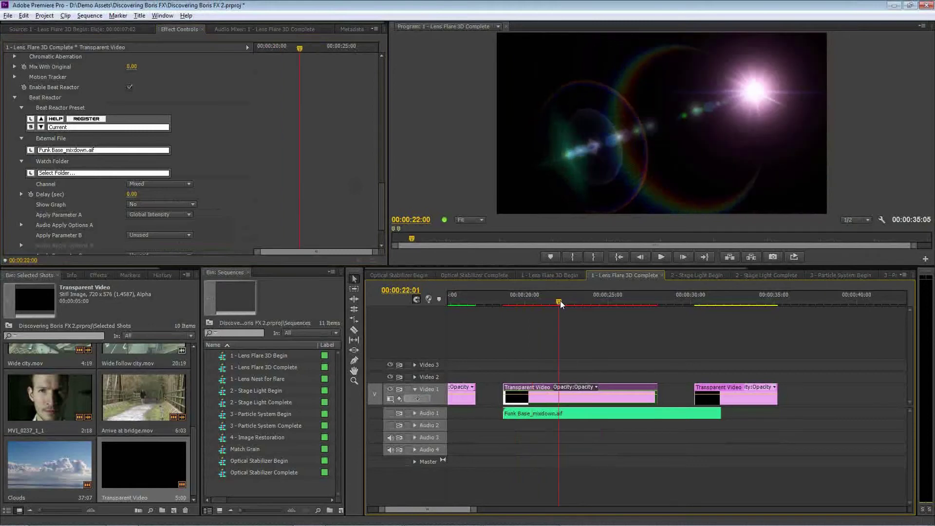
{"action": "left_click", "coordinate": [594, 301]}
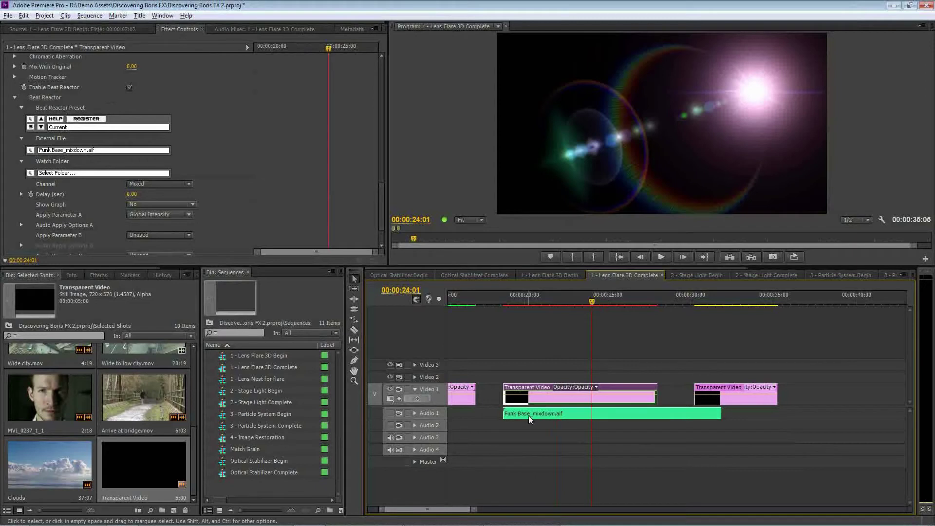
Inspect the Funk Base_mixdown.aif clip, and review the BCC Lens Flare 3D and Beat Reactor settings on the Transparent Video clip above it
{"action": "left_click", "coordinate": [544, 411]}
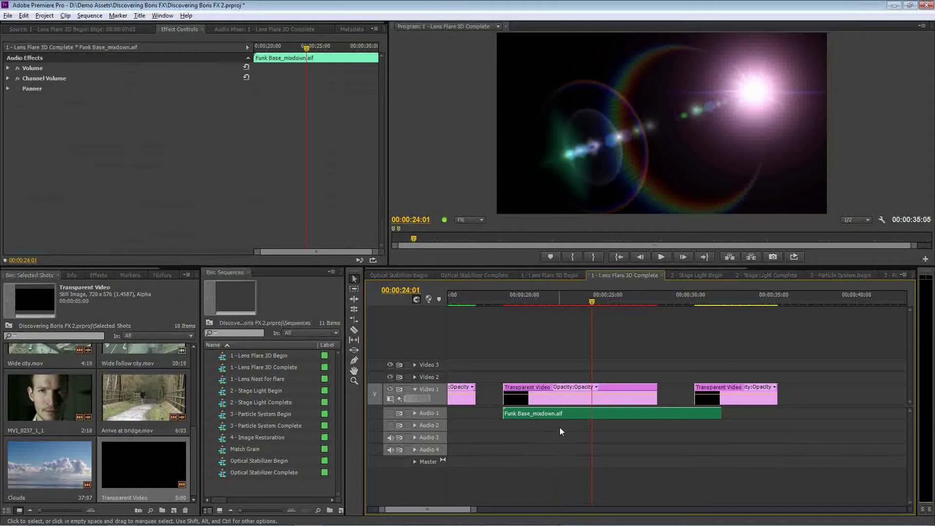
{"action": "left_click", "coordinate": [552, 402]}
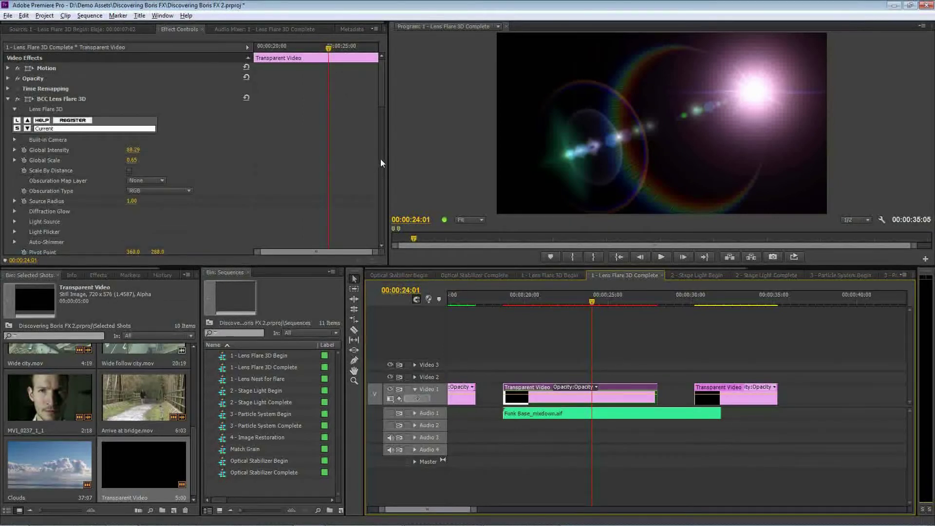
{"action": "scroll", "coordinate": [381, 159], "scroll_direction": "down", "scroll_amount": 10}
{"action": "left_click", "coordinate": [382, 246]}
{"action": "left_click_drag", "start_coordinate": [382, 247], "coordinate": [378, 212]}
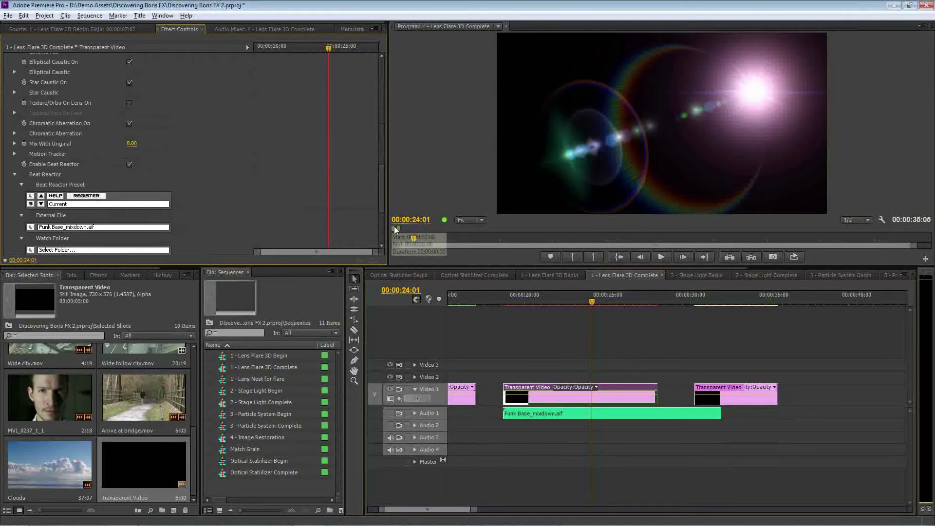
{"action": "scroll", "coordinate": [381, 222], "scroll_direction": "down", "scroll_amount": 3}
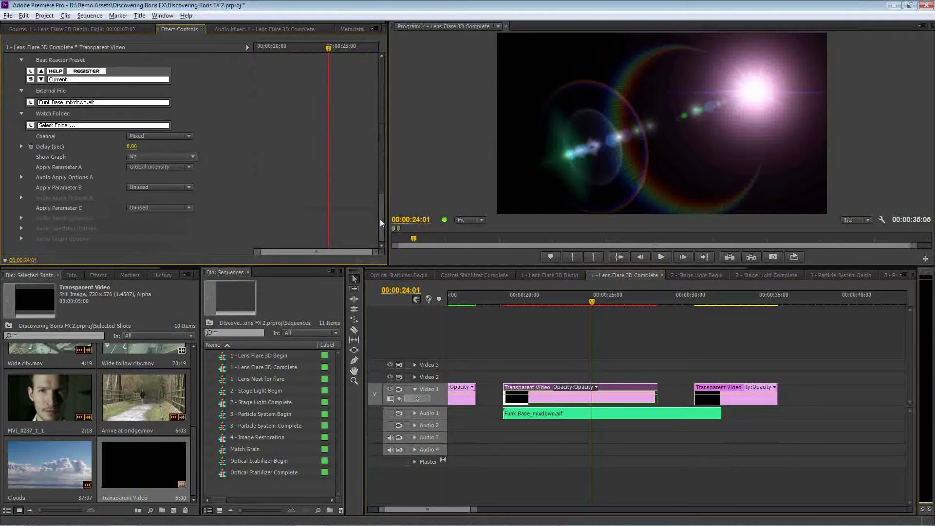
{"action": "left_click_drag", "start_coordinate": [380, 219], "coordinate": [381, 56]}
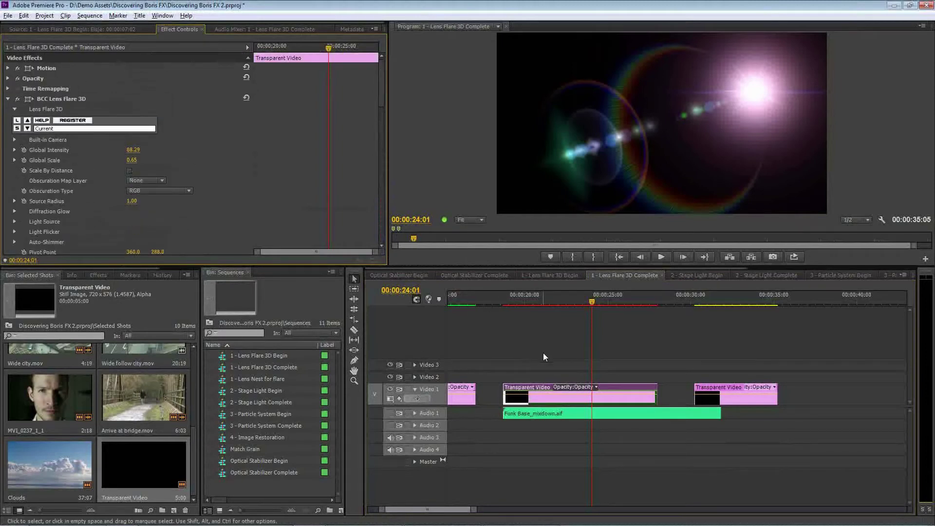
Open the 2 - Stage Light Begin sequence and place the playhead at 00:00:01:22
{"action": "left_click", "coordinate": [703, 276]}
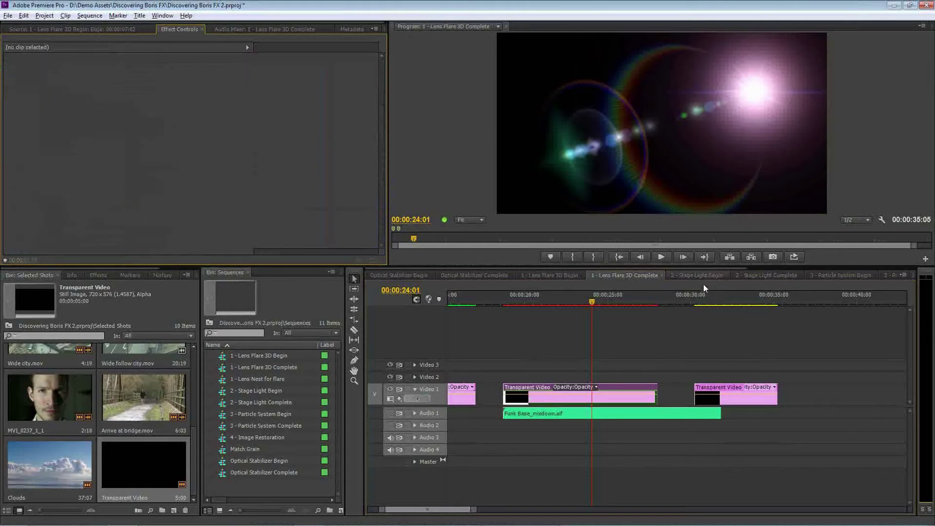
{"action": "left_click", "coordinate": [481, 300]}
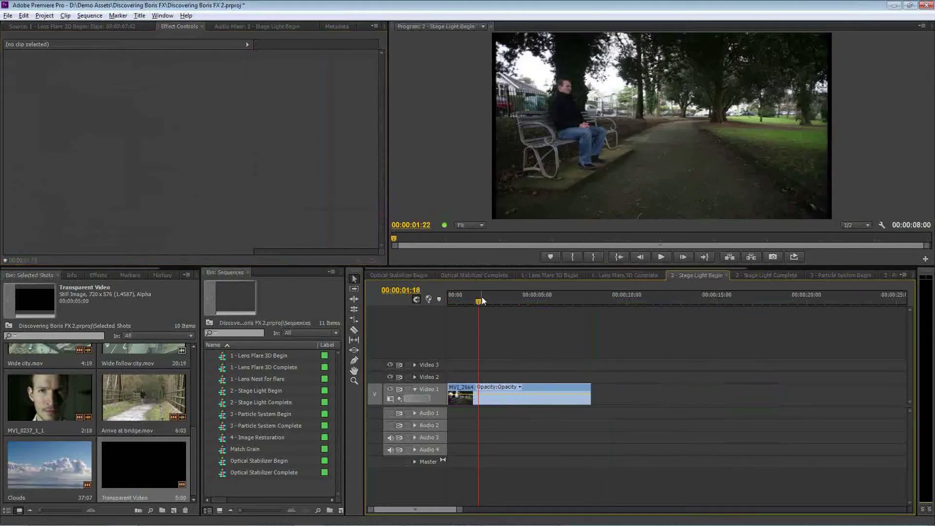
Try applying the BCC Stage Light effect directly to the MVI_2664 clip on Video 1
{"action": "left_click", "coordinate": [98, 276]}
{"action": "left_click", "coordinate": [13, 416]}
{"action": "scroll", "coordinate": [187, 379], "scroll_direction": "down", "scroll_amount": 5}
{"action": "left_click_drag", "start_coordinate": [84, 479], "coordinate": [503, 403]}
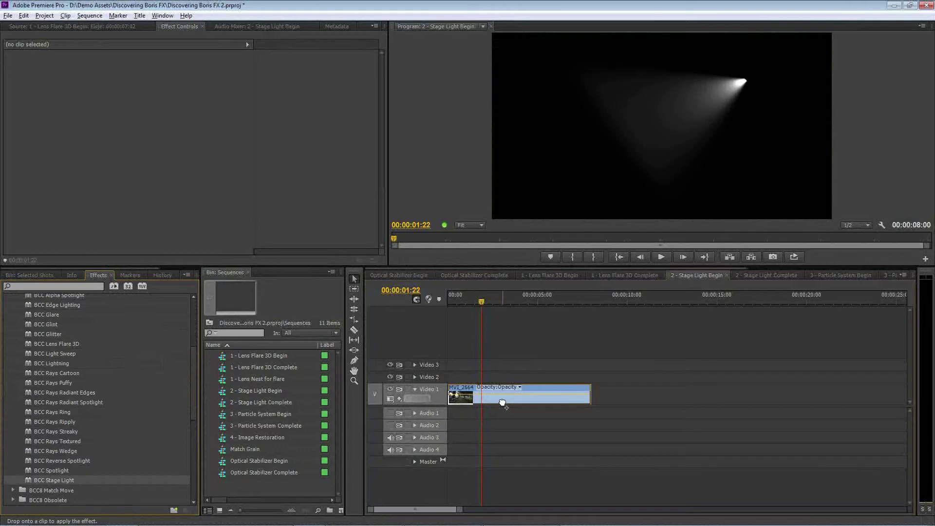
{"action": "left_click", "coordinate": [502, 402]}
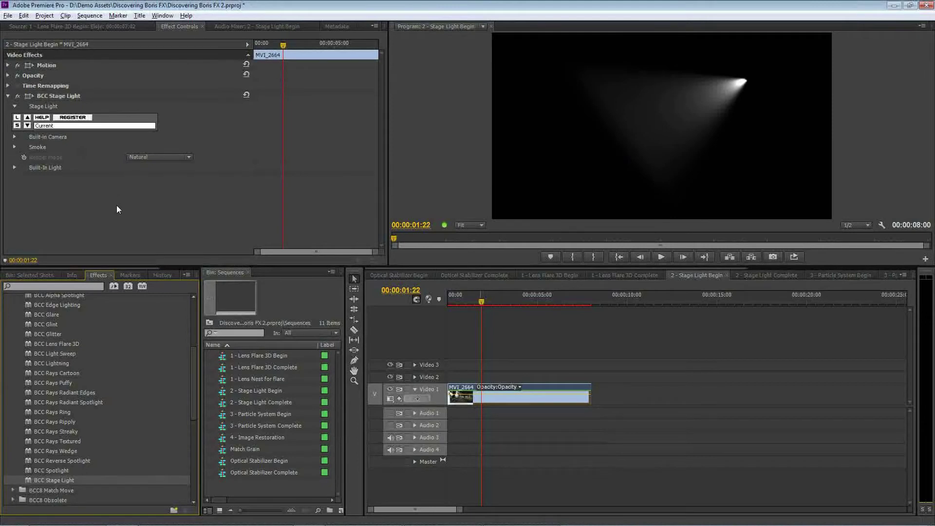
Expand the effect's Built-in Camera settings, and remove BCC Stage Light from the MVI_2664 clip
{"action": "left_click", "coordinate": [15, 137]}
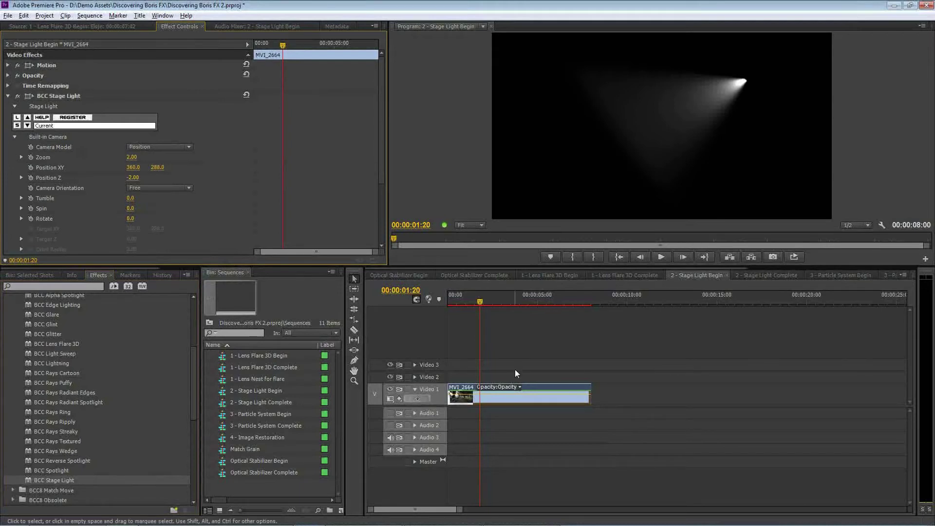
{"action": "left_click", "coordinate": [70, 96]}
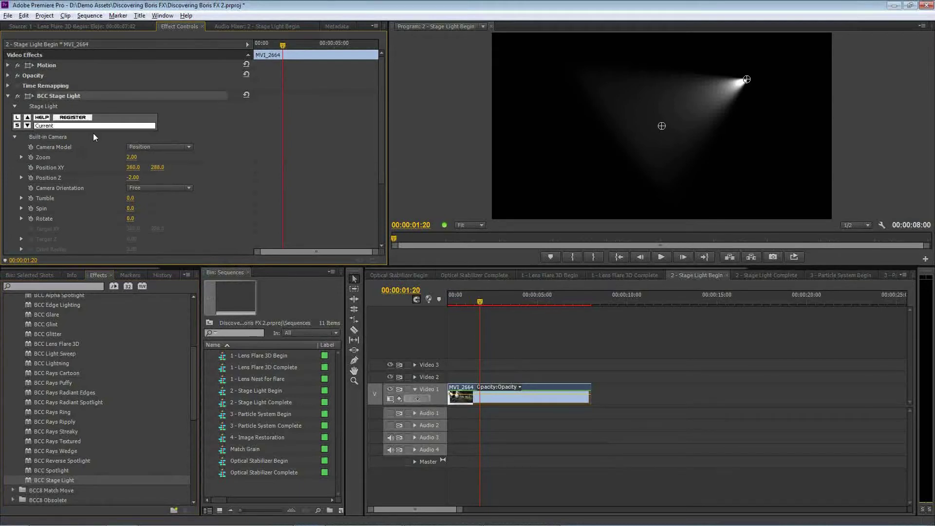
{"action": "key", "text": "Delete"}
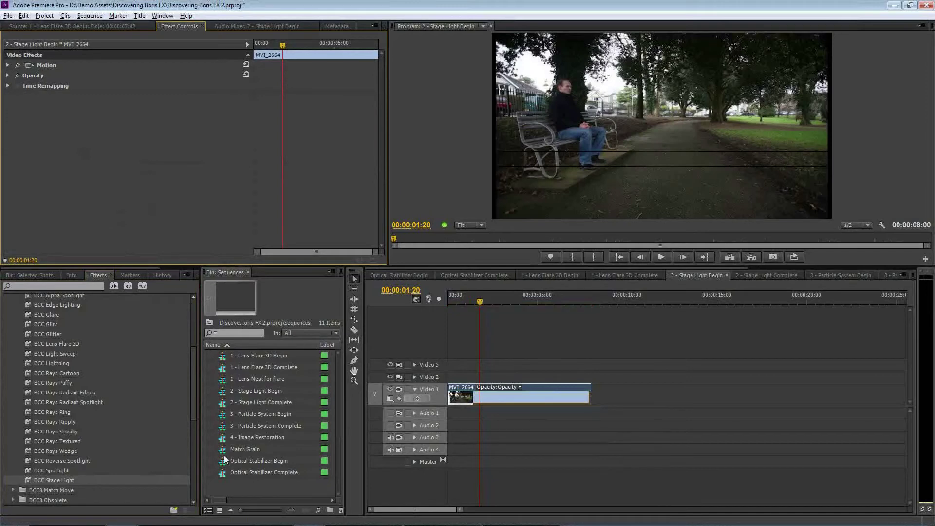
Add Transparent Video from the Titles bin to the start of Video 2 and extend it to the length of the MVI_2664 clip
{"action": "left_click", "coordinate": [29, 275]}
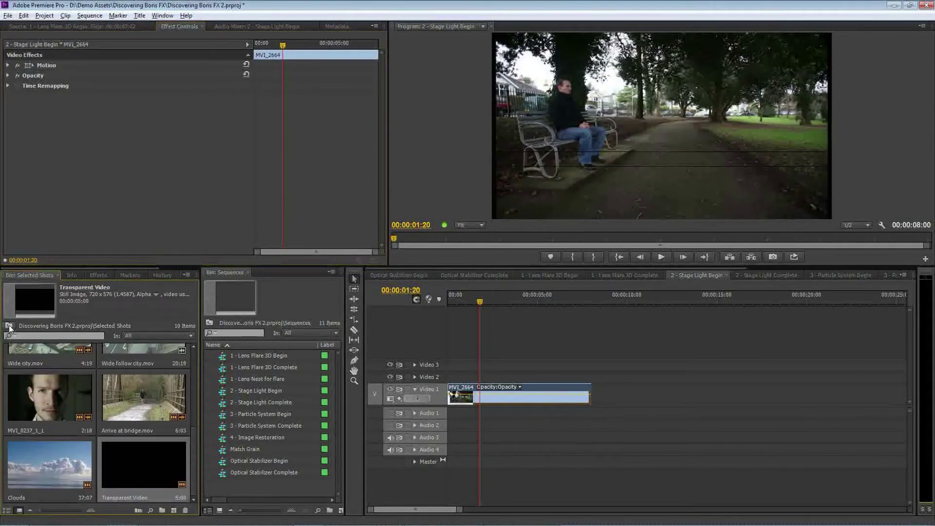
{"action": "left_click", "coordinate": [10, 326]}
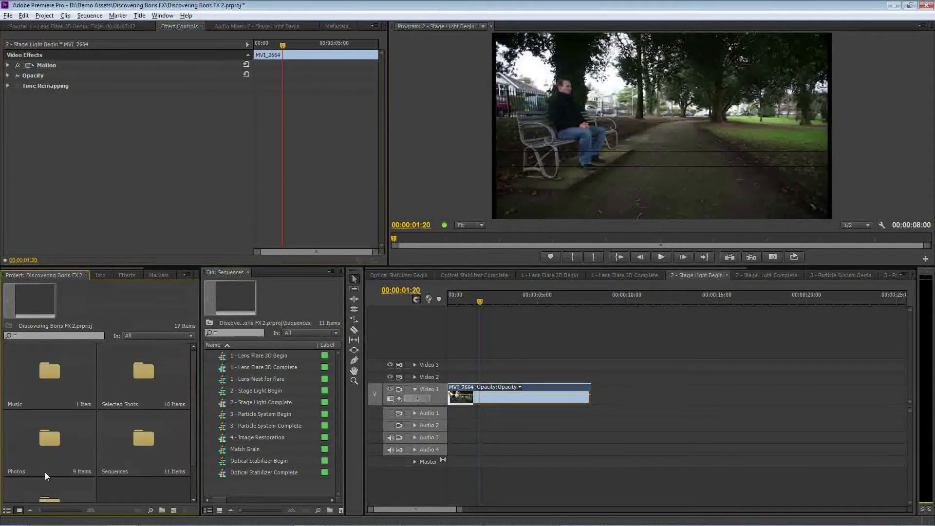
{"action": "double_click", "coordinate": [48, 490]}
{"action": "left_click_drag", "start_coordinate": [142, 377], "coordinate": [470, 377]}
{"action": "left_click_drag", "start_coordinate": [538, 377], "coordinate": [591, 378]}
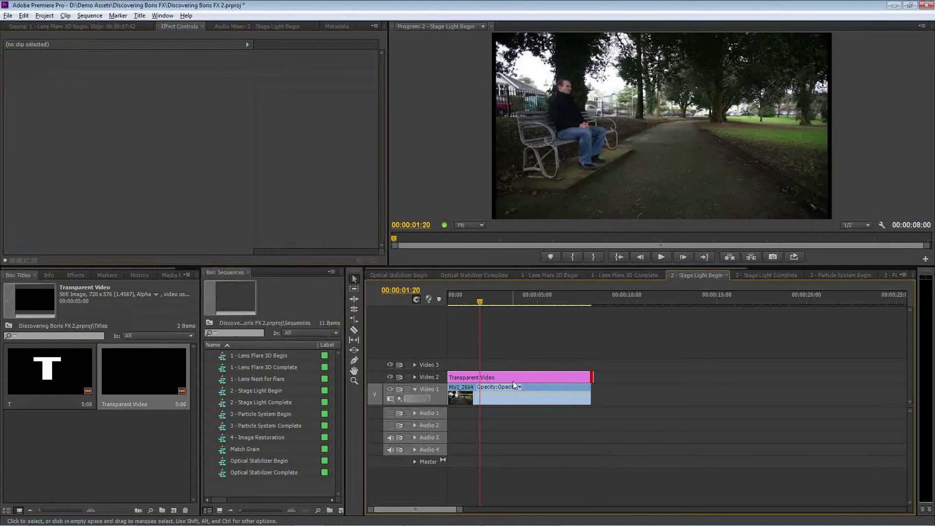
Apply the BCC Stage Light effect to the Transparent Video clip on Video 2 and show its on-screen position handles
{"action": "left_click", "coordinate": [512, 380]}
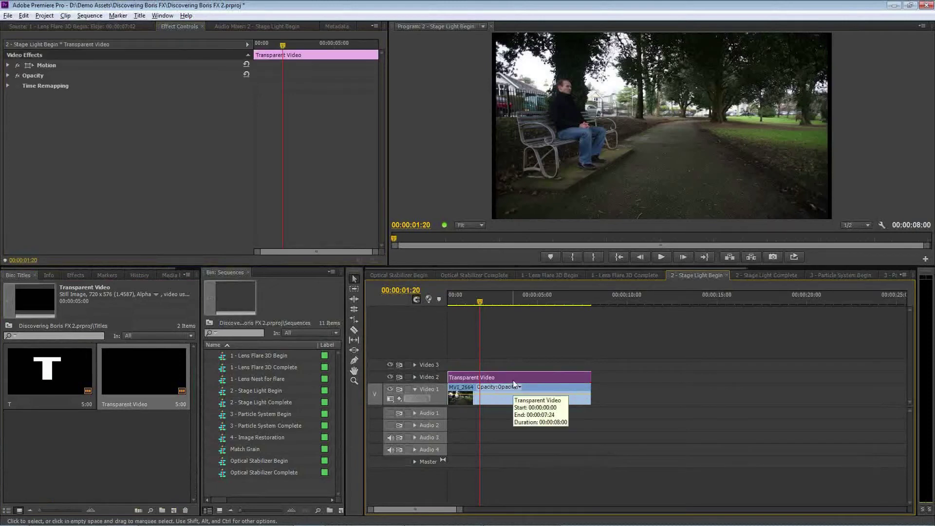
{"action": "left_click", "coordinate": [75, 275]}
{"action": "left_click_drag", "start_coordinate": [42, 480], "coordinate": [493, 378]}
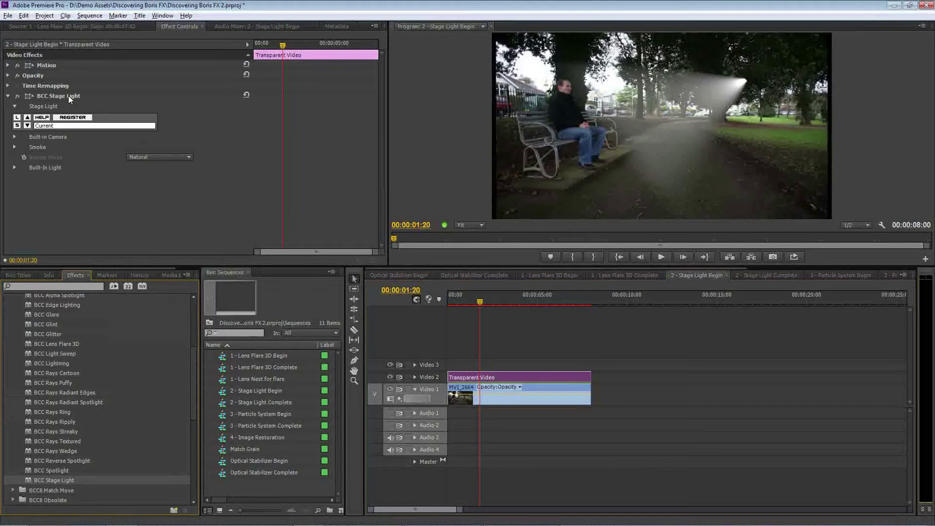
{"action": "left_click", "coordinate": [68, 95]}
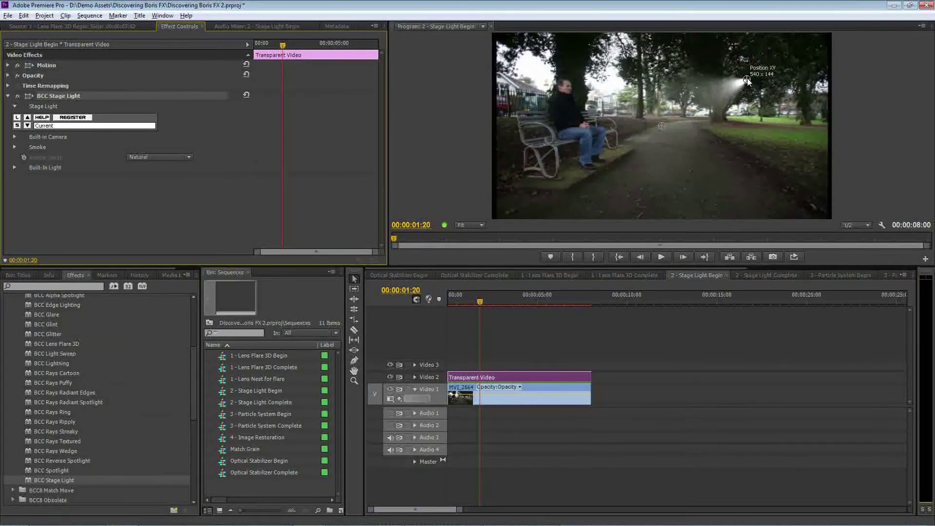
Move the stage light's source position to the upper-left corner of the park picture
{"action": "left_click_drag", "start_coordinate": [747, 80], "coordinate": [496, 37]}
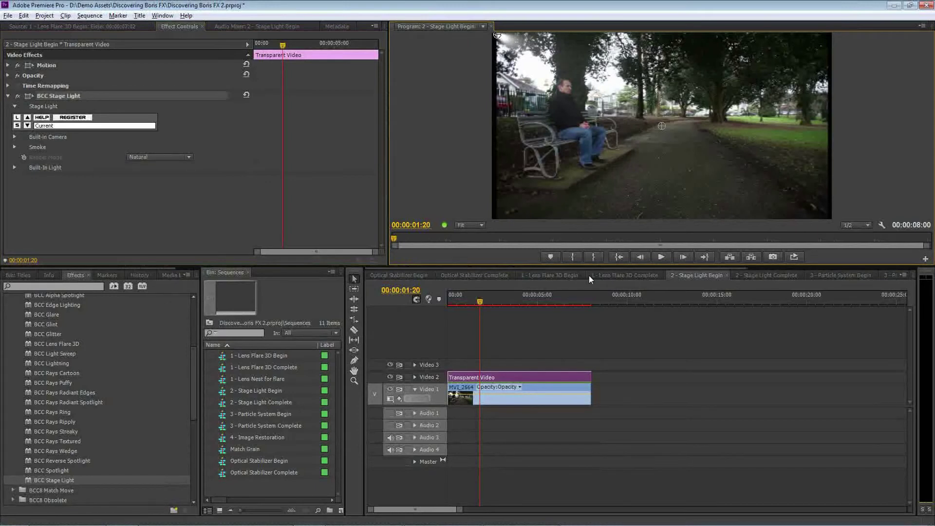
Review the lens flare on the window shot at 00:00:01:08 in the 1 - Lens Flare 3D Complete sequence
{"action": "left_click", "coordinate": [564, 273]}
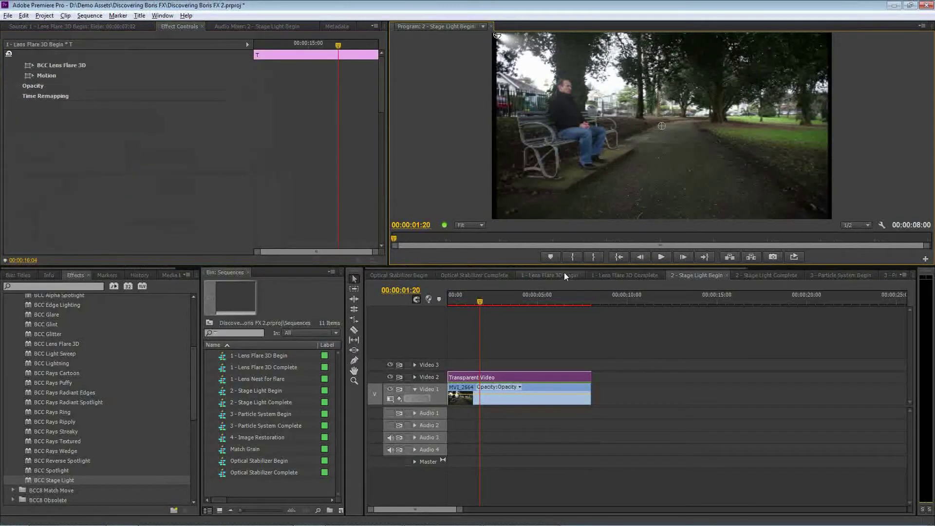
{"action": "left_click", "coordinate": [636, 275]}
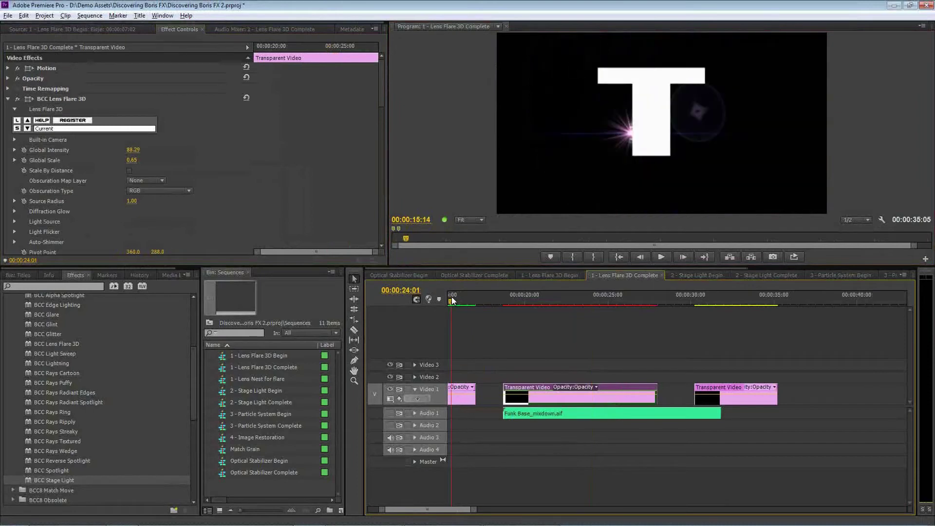
{"action": "scroll", "coordinate": [459, 507], "scroll_direction": "up", "scroll_amount": 5}
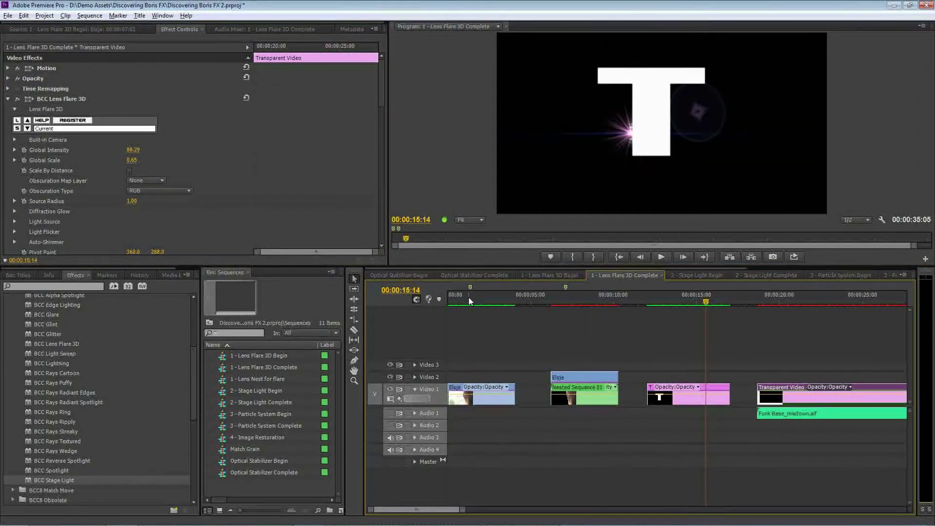
{"action": "left_click", "coordinate": [469, 297]}
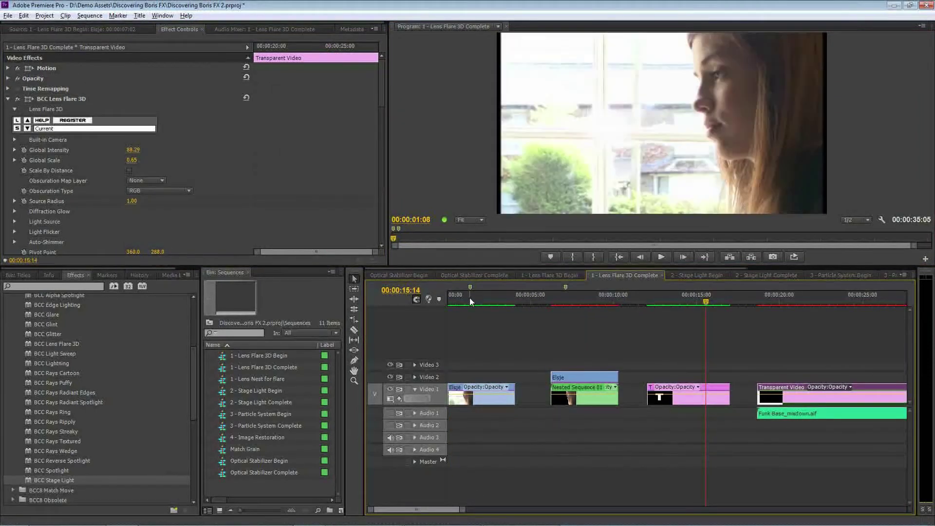
Open the 2 - Stage Light Complete sequence at 00:00:02:08 and inspect the Transparent Video clip's BCC Stage Light settings
{"action": "left_click", "coordinate": [770, 275]}
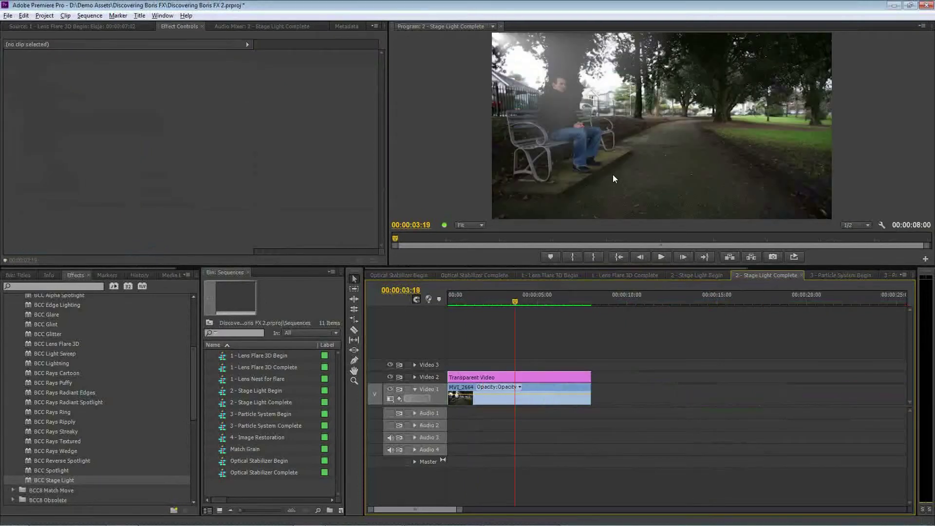
{"action": "left_click", "coordinate": [489, 299]}
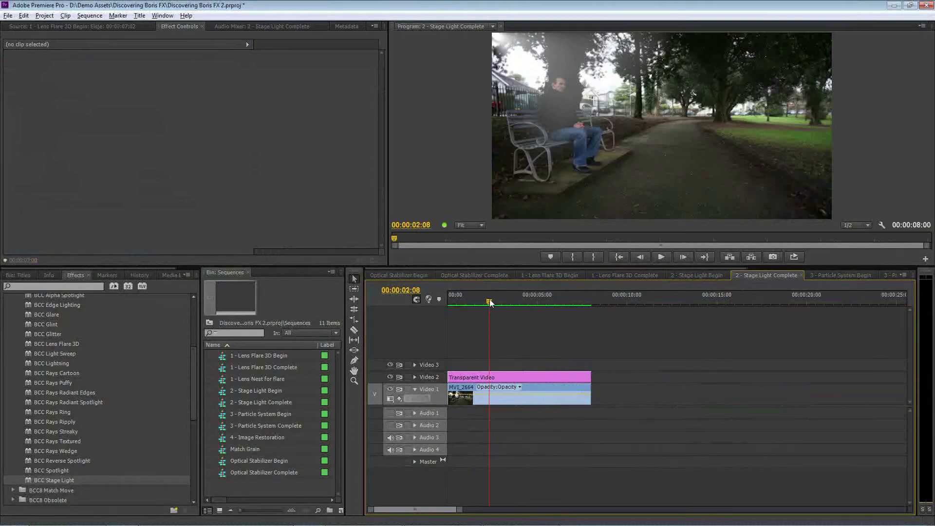
{"action": "left_click_drag", "start_coordinate": [380, 113], "coordinate": [382, 89]}
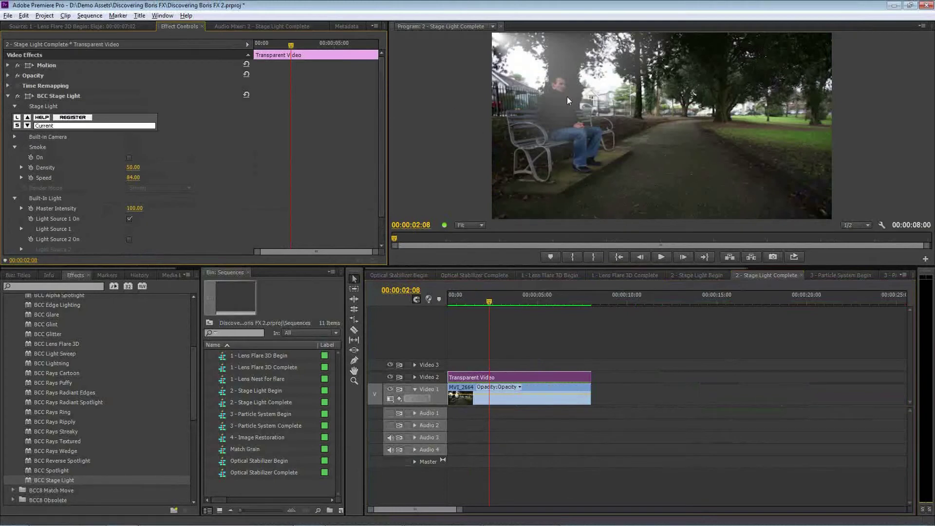
{"action": "mouse_move", "coordinate": [381, 159]}
{"action": "left_mouse_down"}
{"action": "mouse_move", "coordinate": [381, 191]}
{"action": "mouse_move", "coordinate": [375, 150]}
{"action": "left_mouse_up"}
Inspect the Camera Model options in the Stage Light's Built-in Camera settings, leaving Orbit selected, and collapse the group
{"action": "left_click", "coordinate": [14, 137]}
{"action": "left_click", "coordinate": [149, 149]}
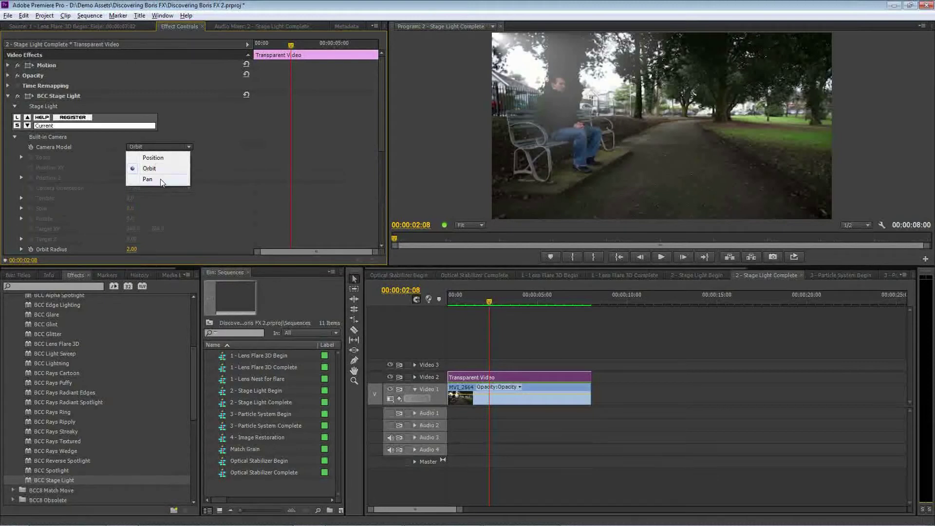
{"action": "left_click", "coordinate": [126, 148]}
{"action": "left_click", "coordinate": [15, 137]}
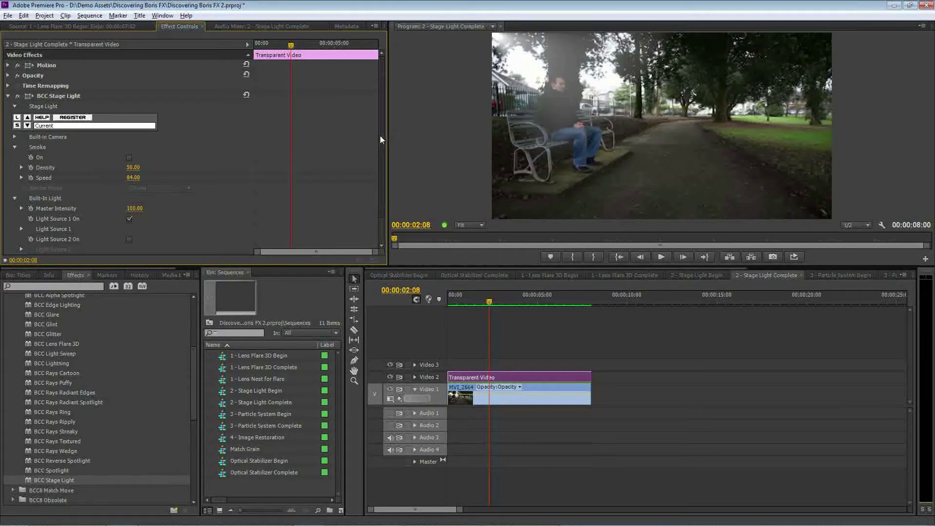
Show the Stage Light's on-screen handles, move the light's target onto the left end of the bench, and scrub through the sequence
{"action": "scroll", "coordinate": [119, 140], "scroll_direction": "down", "scroll_amount": 2}
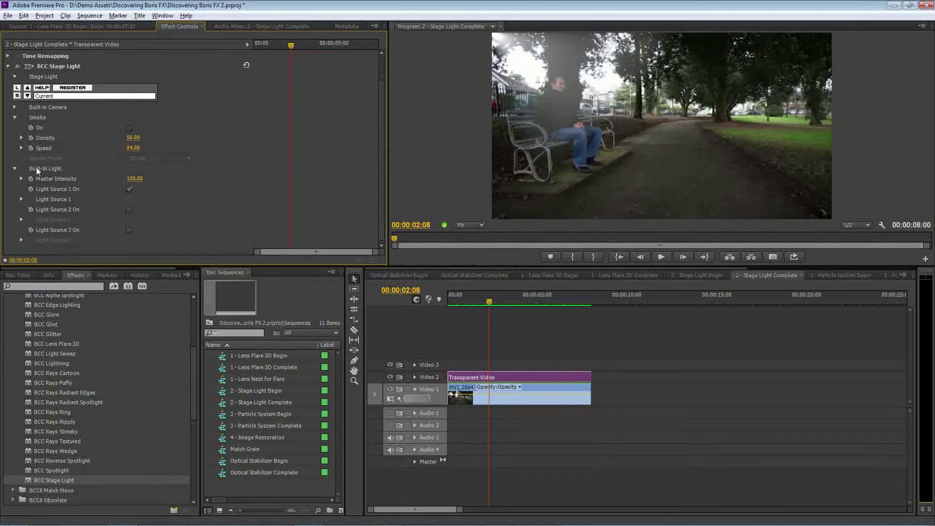
{"action": "scroll", "coordinate": [69, 112], "scroll_direction": "up", "scroll_amount": 2}
{"action": "left_click", "coordinate": [62, 95]}
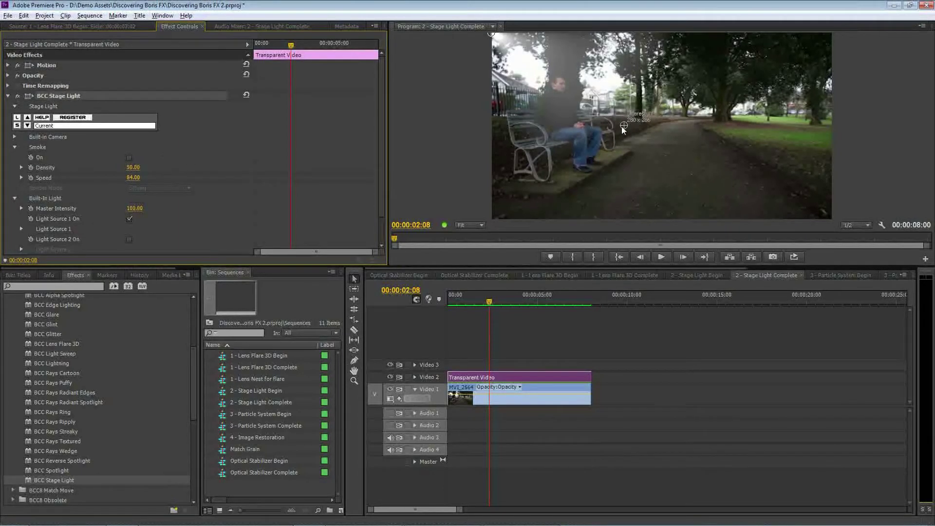
{"action": "left_click_drag", "start_coordinate": [622, 126], "coordinate": [534, 127]}
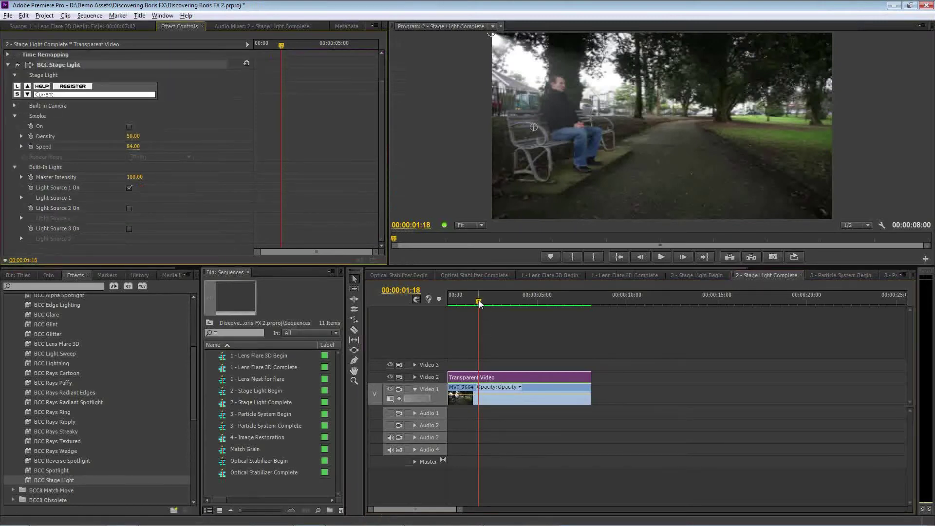
{"action": "left_click_drag", "start_coordinate": [479, 300], "coordinate": [505, 303]}
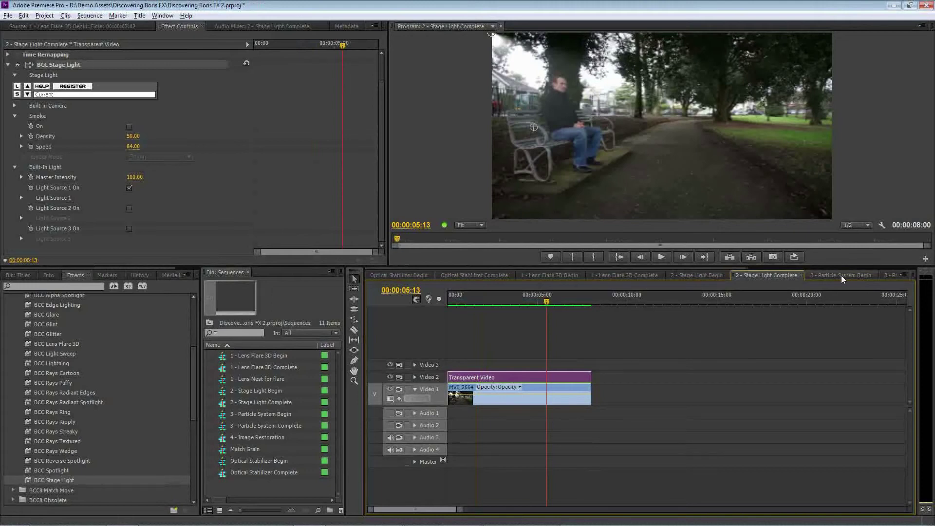
Open the 3 - Particle System Begin sequence and save the project
{"action": "left_click", "coordinate": [831, 275]}
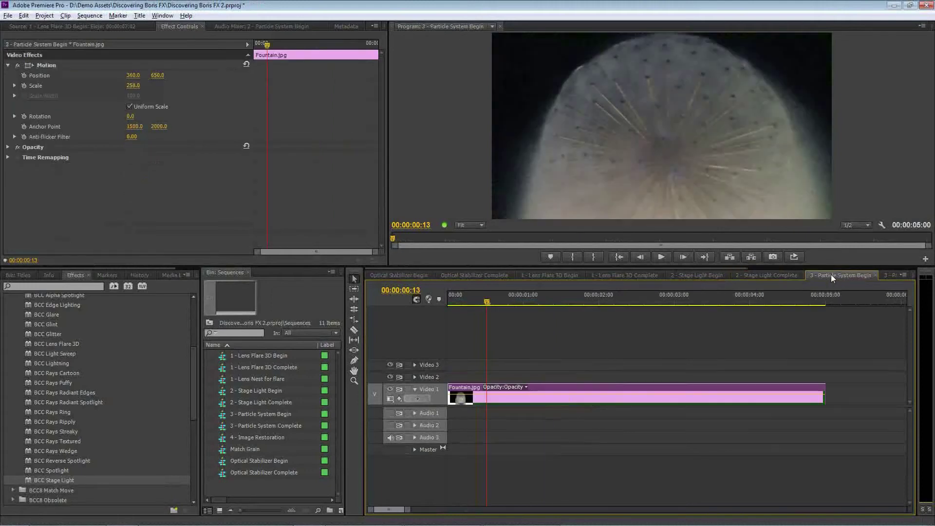
{"action": "key", "text": "ctrl+s"}
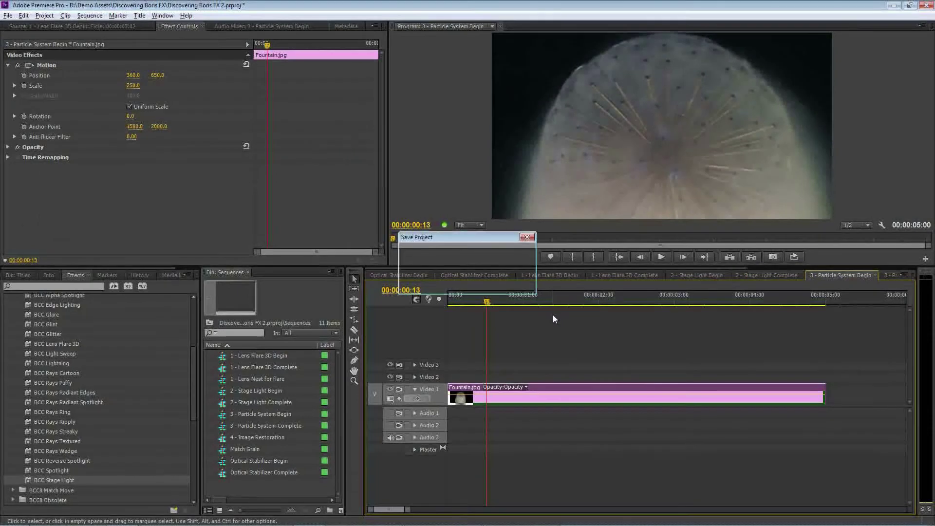
Load the Fountain.jpg clip into the source monitor and place the sequence playhead at 00:00:00:09
{"action": "left_click", "coordinate": [476, 301]}
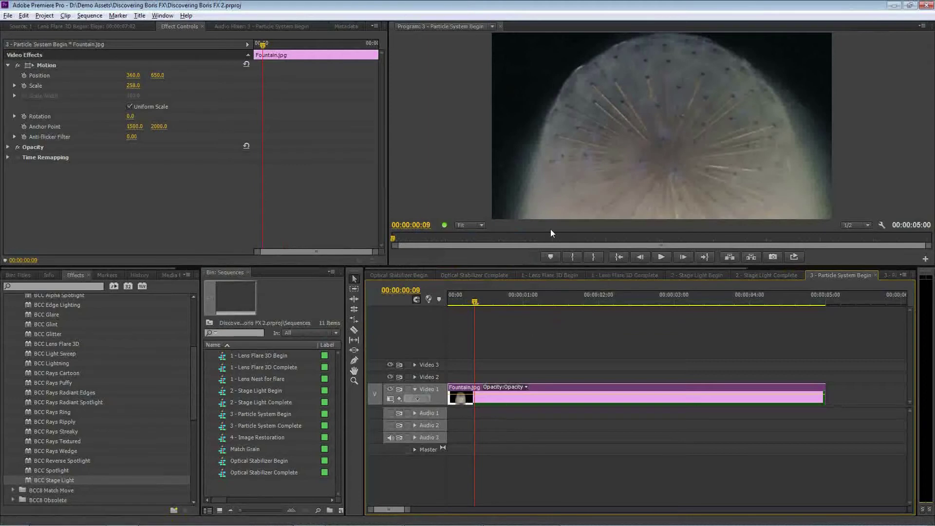
{"action": "mouse_move", "coordinate": [478, 300]}
{"action": "left_mouse_down"}
{"action": "mouse_move", "coordinate": [588, 302]}
{"action": "mouse_move", "coordinate": [477, 301]}
{"action": "left_mouse_up"}
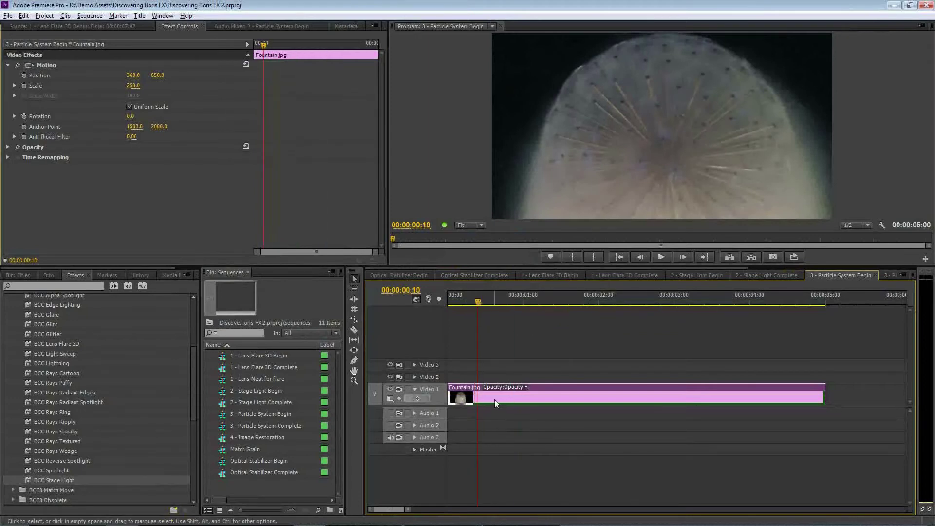
{"action": "double_click", "coordinate": [494, 399]}
{"action": "left_click", "coordinate": [475, 301]}
Apply the BCC Particle System effect from BCC8 Particles to the Fountain.jpg clip and display its settings
{"action": "left_click", "coordinate": [195, 384]}
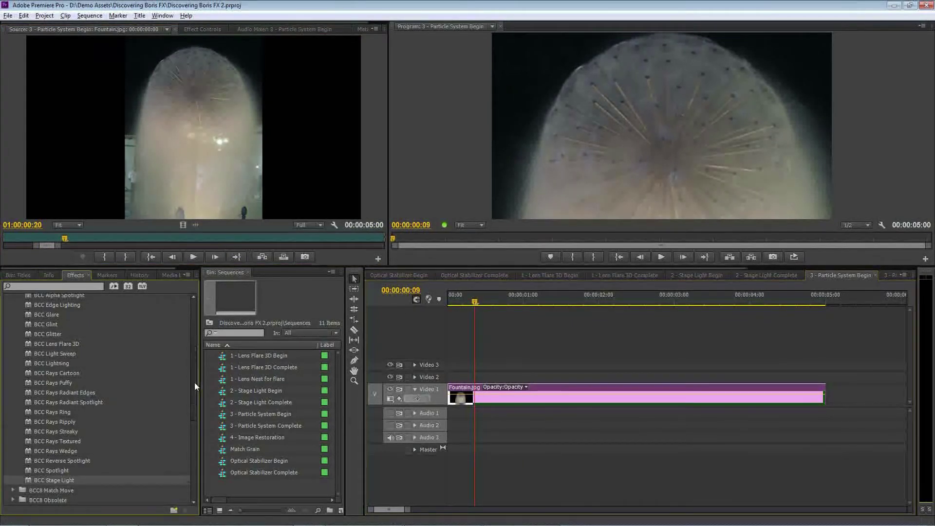
{"action": "scroll", "coordinate": [194, 381], "scroll_direction": "up", "scroll_amount": 10}
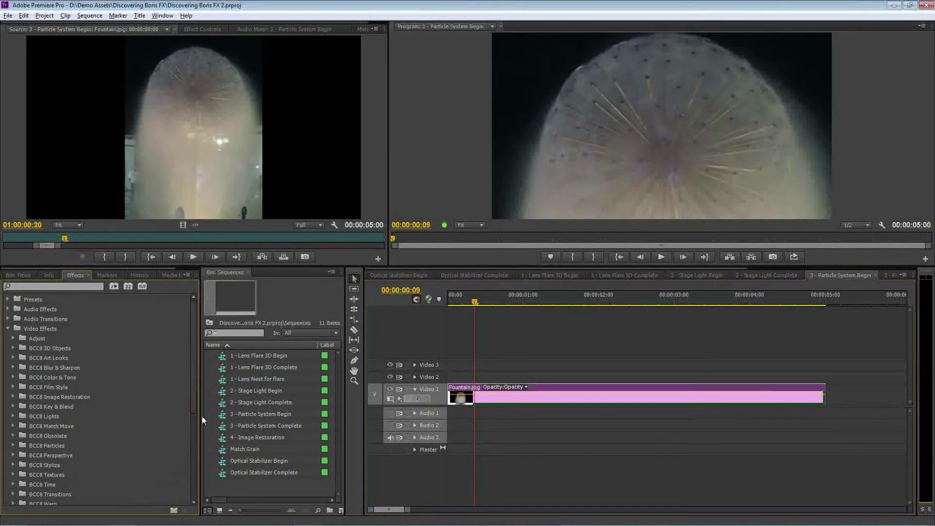
{"action": "scroll", "coordinate": [193, 405], "scroll_direction": "down", "scroll_amount": 3}
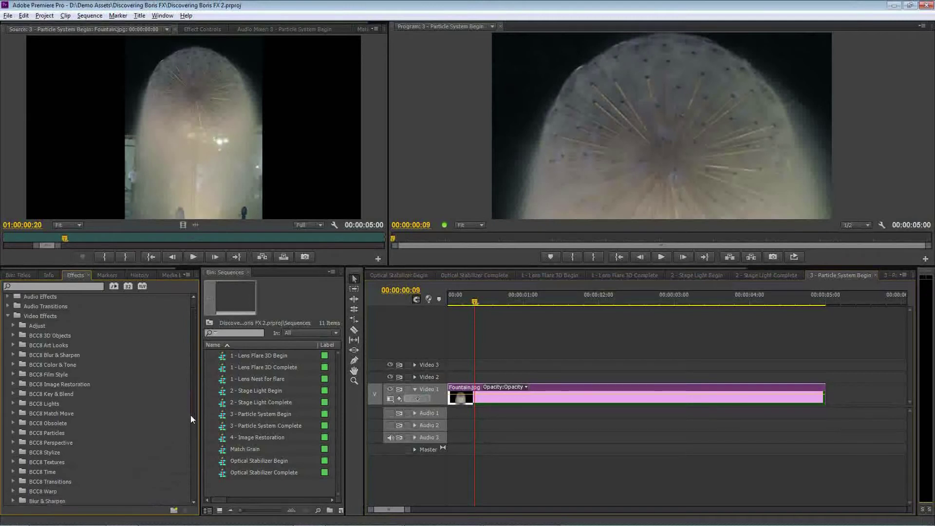
{"action": "left_click", "coordinate": [12, 390]}
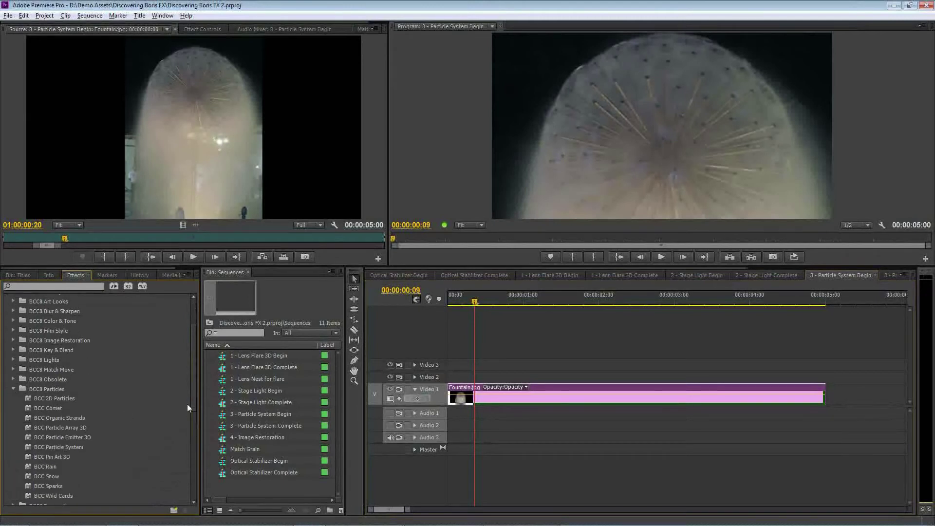
{"action": "left_click_drag", "start_coordinate": [195, 402], "coordinate": [154, 431]}
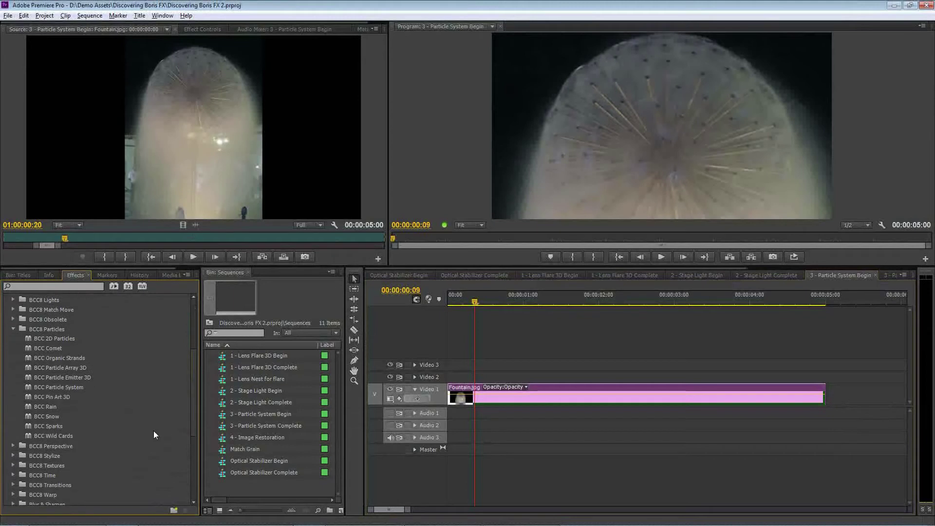
{"action": "left_click_drag", "start_coordinate": [26, 387], "coordinate": [510, 401]}
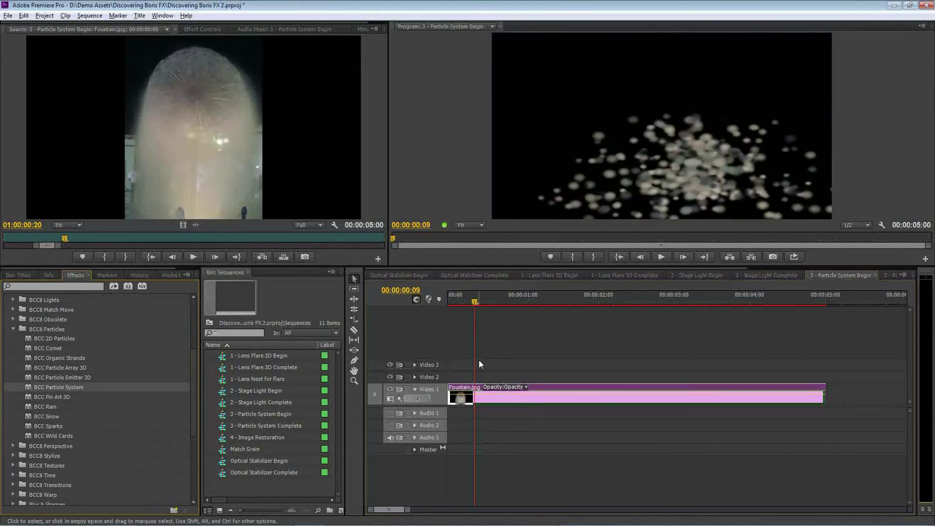
{"action": "left_click", "coordinate": [208, 28]}
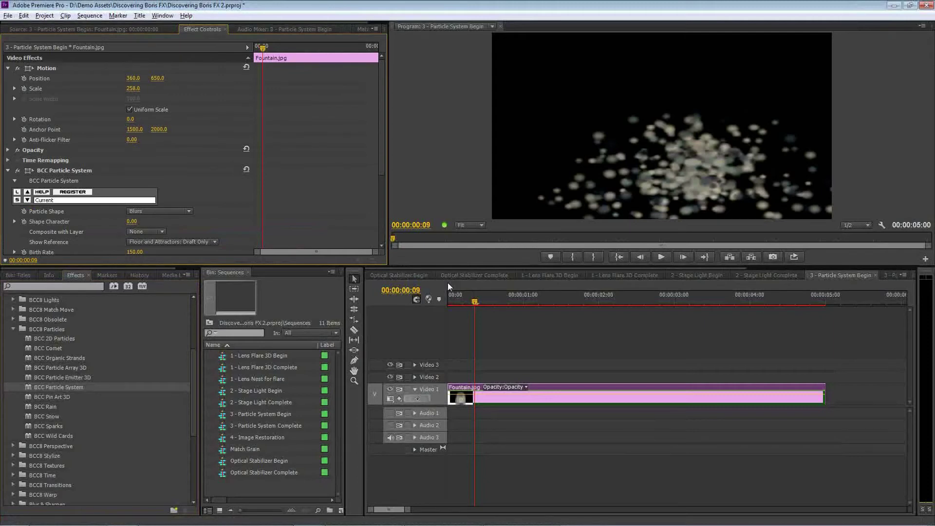
Move the particle center to the middle of the fountain's burst, about 1557, 1105, and set Composite with Layer to Video 1
{"action": "left_click_drag", "start_coordinate": [381, 131], "coordinate": [378, 182]}
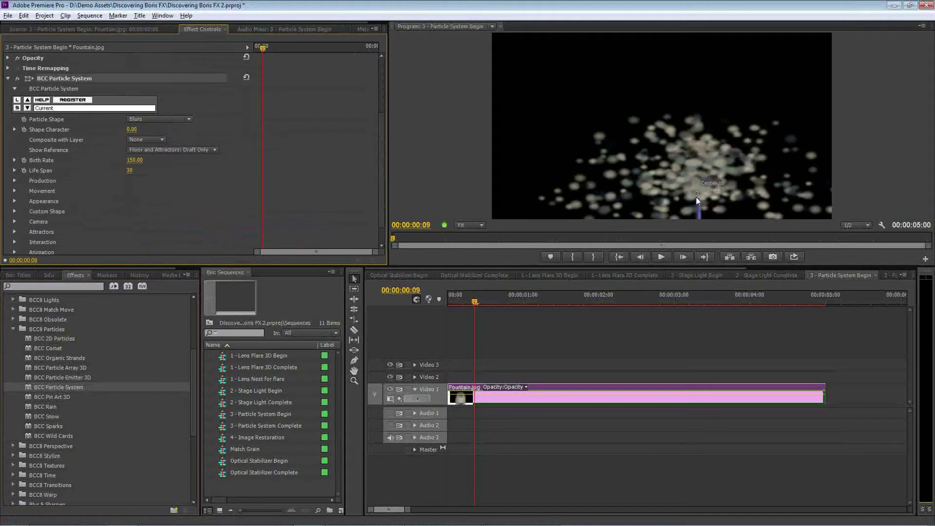
{"action": "left_click_drag", "start_coordinate": [696, 194], "coordinate": [668, 130]}
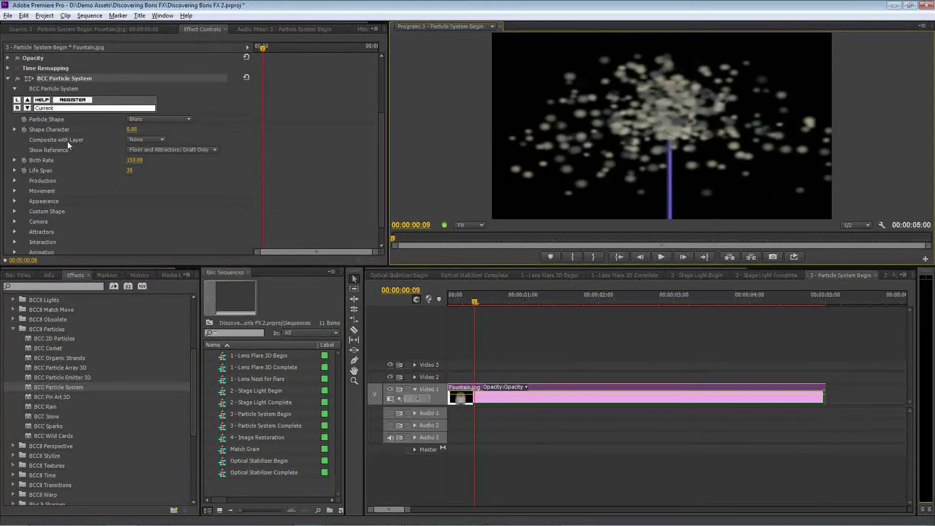
{"action": "left_click", "coordinate": [144, 141]}
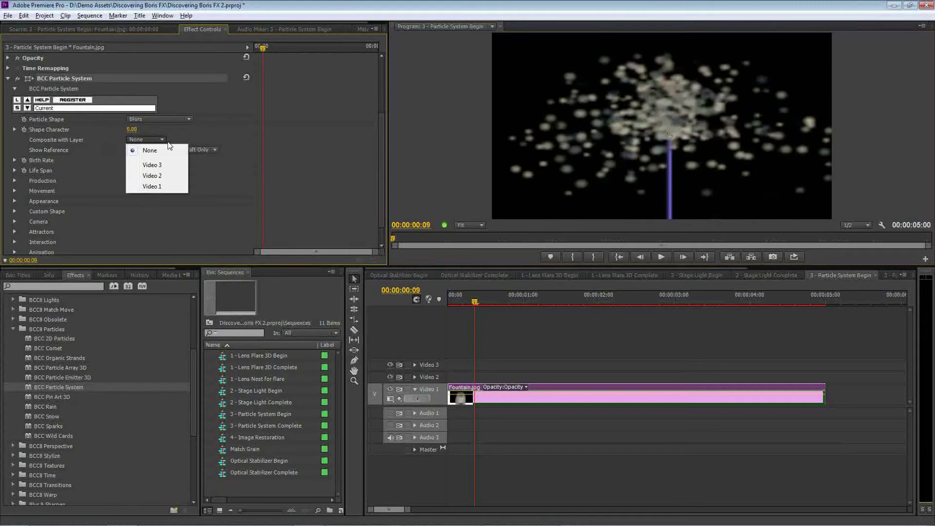
{"action": "left_click", "coordinate": [167, 187]}
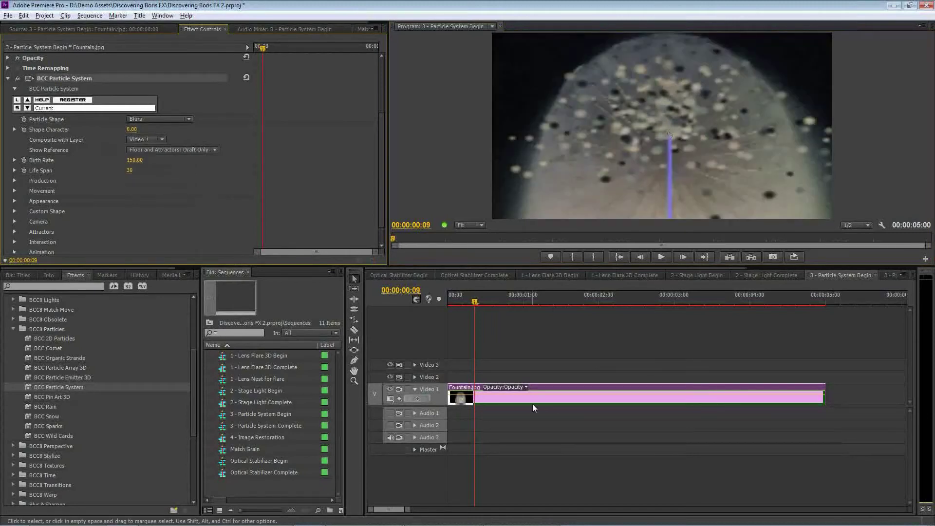
{"action": "key", "text": "ctrl+s"}
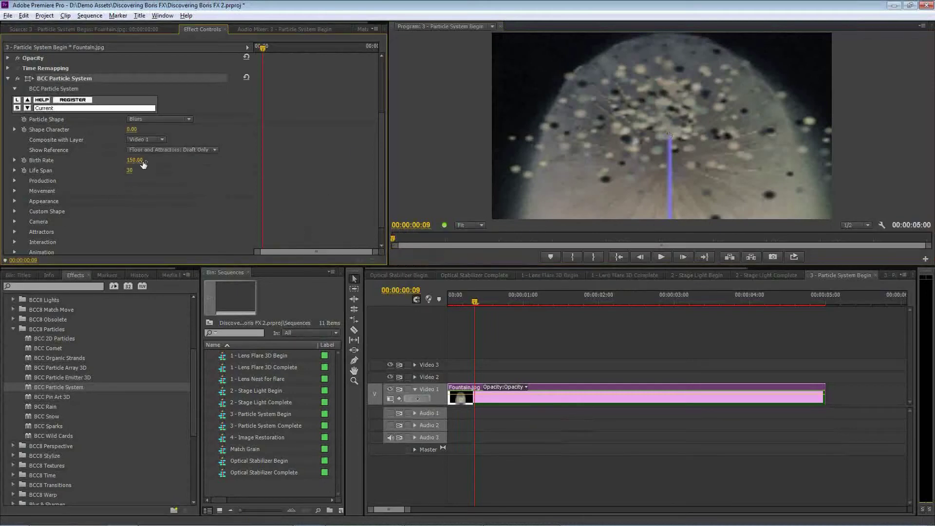
Expand the BCC Particle System parameter groups and examine the Production, Movement, Custom Shape and Camera settings
{"action": "scroll", "coordinate": [382, 204], "scroll_direction": "down", "scroll_amount": 2}
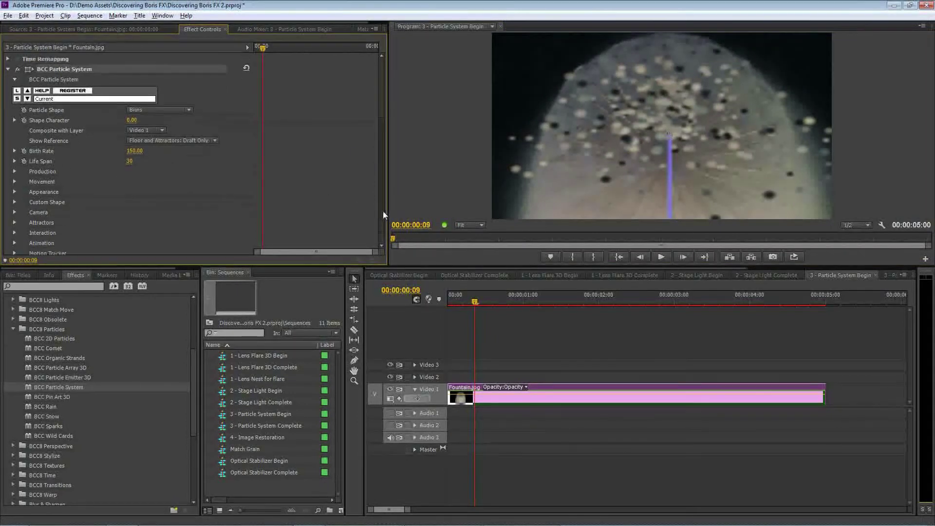
{"action": "left_click", "coordinate": [14, 218]}
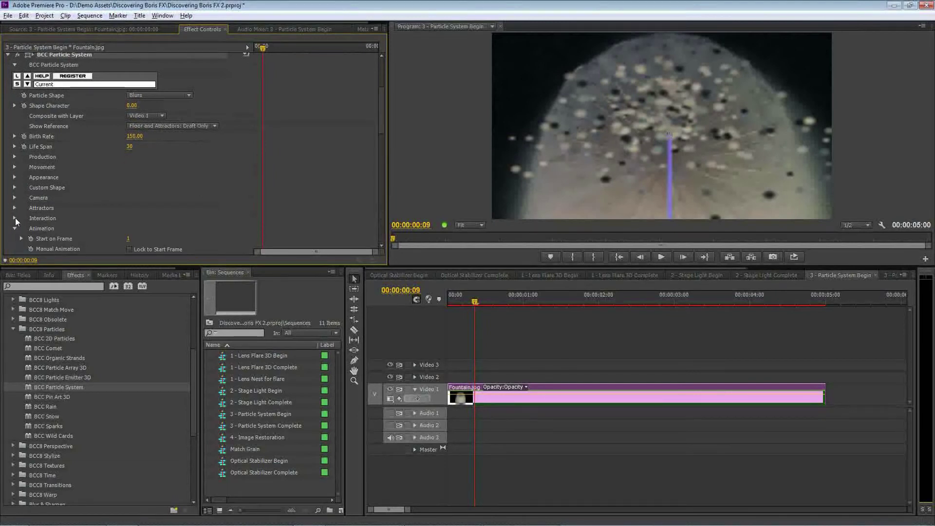
{"action": "left_click", "coordinate": [14, 177]}
{"action": "left_click", "coordinate": [14, 156]}
{"action": "left_click", "coordinate": [15, 146]}
{"action": "left_click", "coordinate": [14, 136]}
{"action": "left_click", "coordinate": [14, 106]}
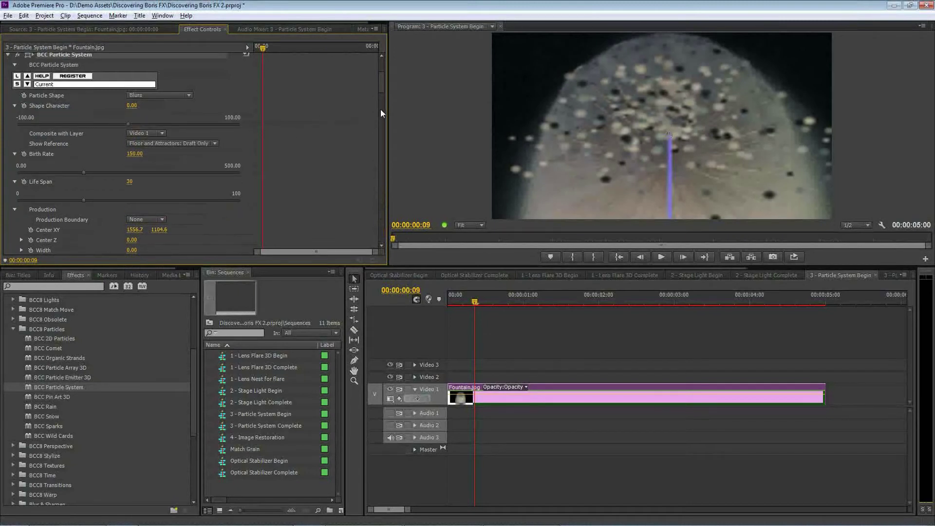
{"action": "scroll", "coordinate": [383, 89], "scroll_direction": "down", "scroll_amount": 10}
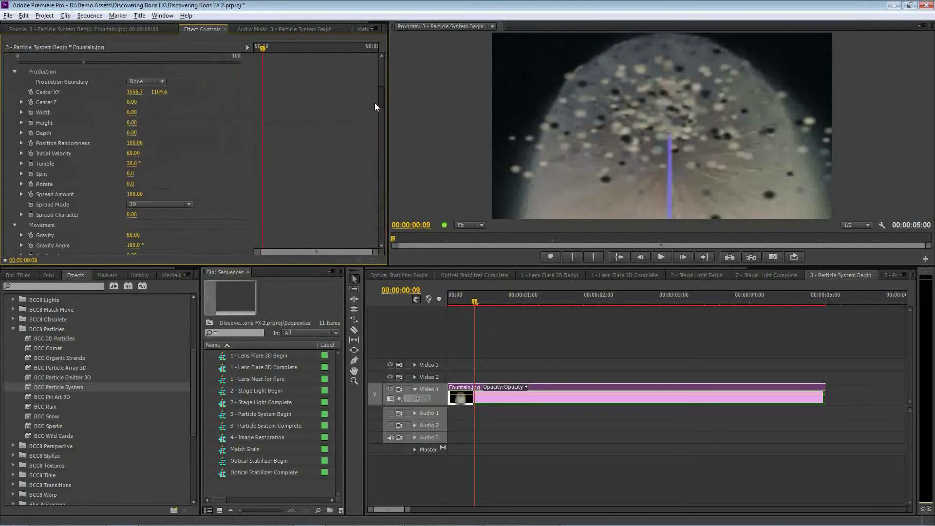
{"action": "scroll", "coordinate": [372, 130], "scroll_direction": "down", "scroll_amount": 10}
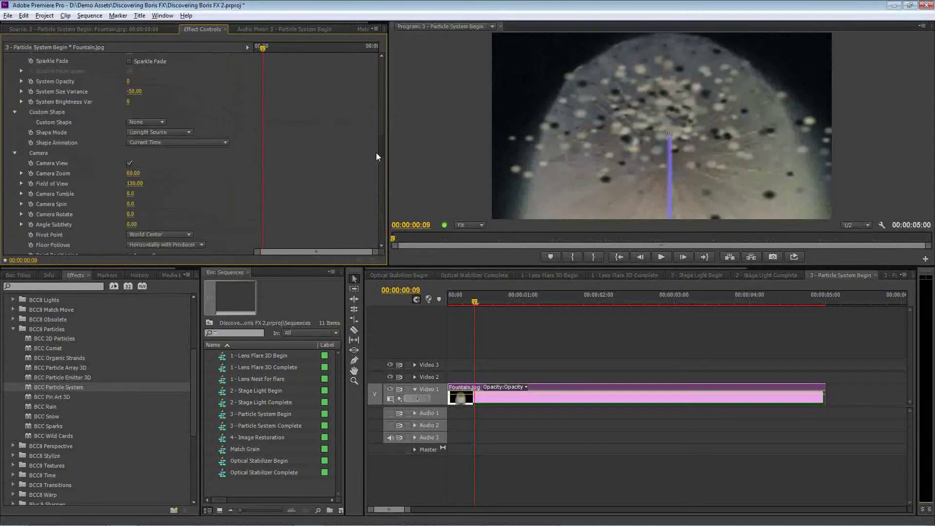
Examine the Particle System's Animation and Motion Tracker settings and collapse the Motion Tracker group
{"action": "scroll", "coordinate": [376, 171], "scroll_direction": "down", "scroll_amount": 10}
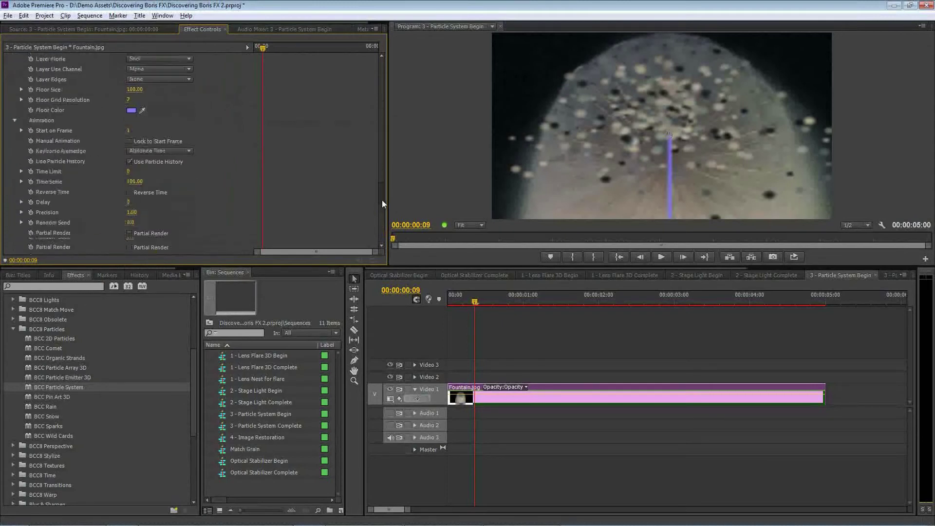
{"action": "mouse_move", "coordinate": [383, 207]}
{"action": "left_mouse_down"}
{"action": "mouse_move", "coordinate": [385, 239]}
{"action": "mouse_move", "coordinate": [381, 215]}
{"action": "left_mouse_up"}
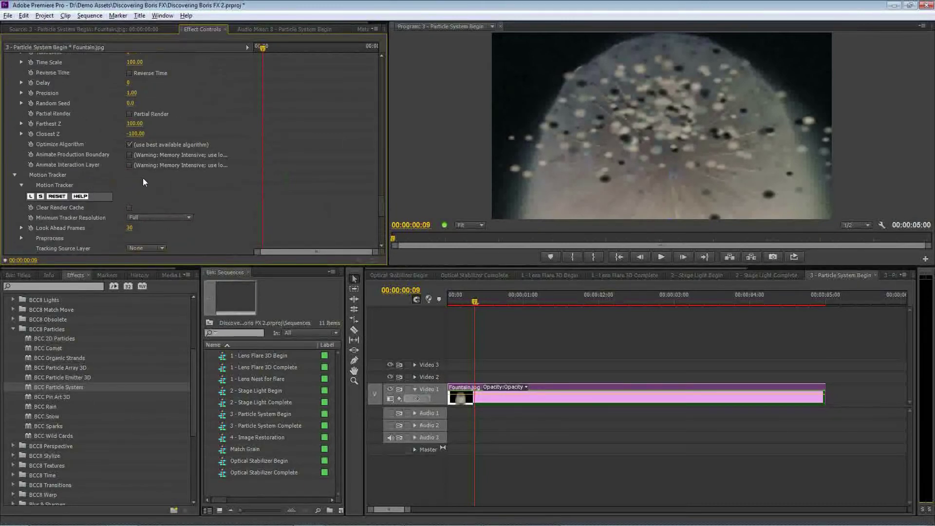
{"action": "left_click", "coordinate": [14, 176]}
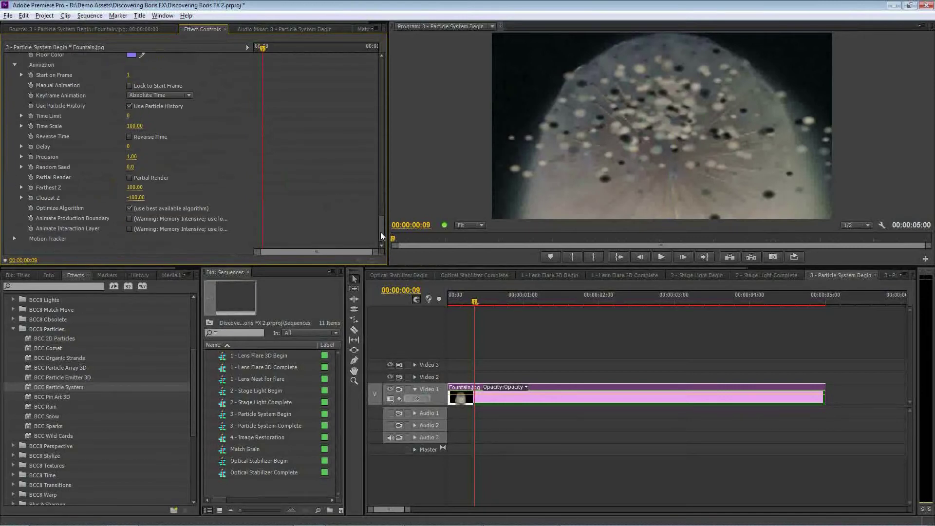
{"action": "left_click_drag", "start_coordinate": [381, 232], "coordinate": [383, 200]}
Set the Particle System's Particle Shape to Wide Sparkles and preview the particles at 00:00:00:04
{"action": "mouse_move", "coordinate": [480, 299]}
{"action": "left_mouse_down"}
{"action": "mouse_move", "coordinate": [611, 303]}
{"action": "mouse_move", "coordinate": [469, 305]}
{"action": "left_mouse_up"}
{"action": "left_click_drag", "start_coordinate": [381, 197], "coordinate": [376, 79]}
{"action": "scroll", "coordinate": [118, 100], "scroll_direction": "down", "scroll_amount": 2}
{"action": "left_click", "coordinate": [138, 82]}
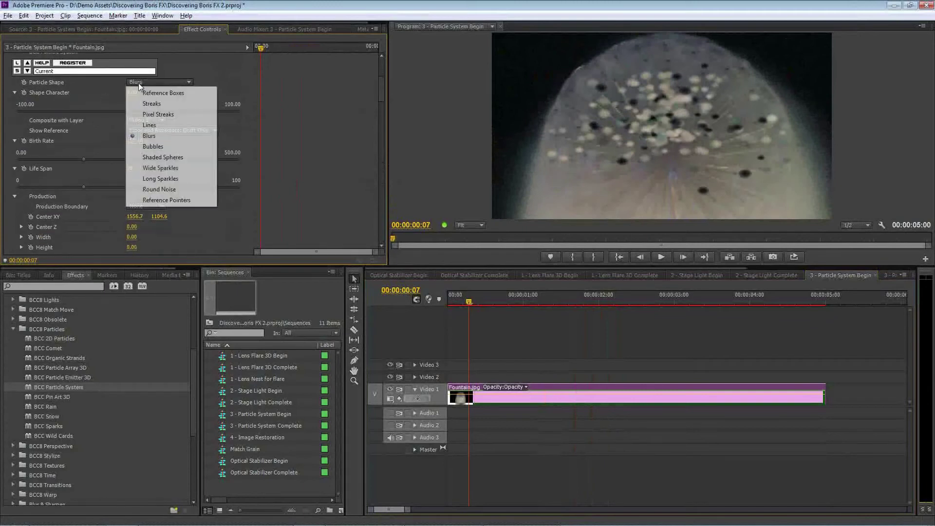
{"action": "left_click", "coordinate": [173, 169]}
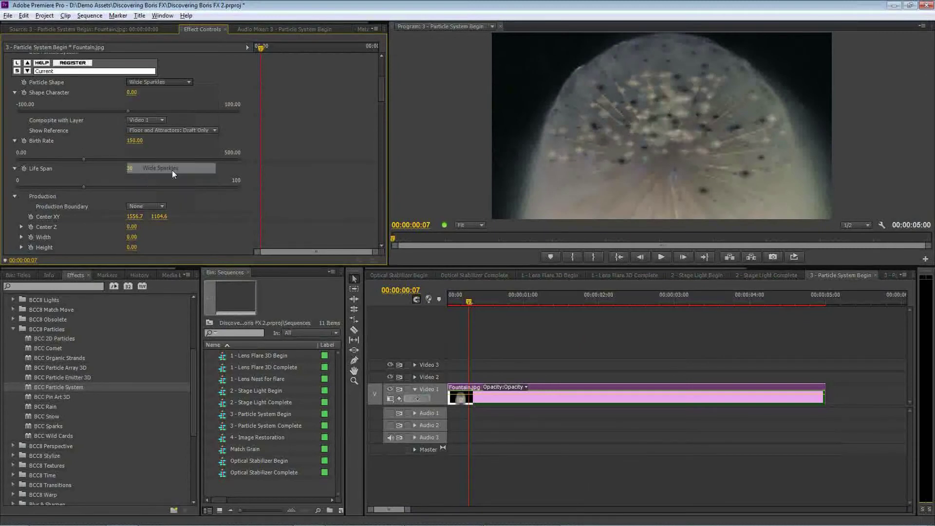
{"action": "left_click_drag", "start_coordinate": [382, 96], "coordinate": [378, 95]}
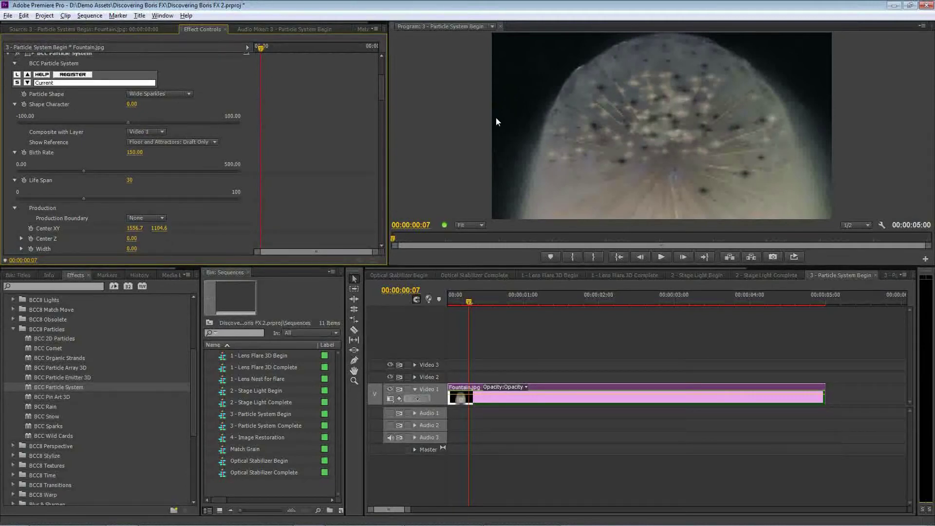
{"action": "mouse_move", "coordinate": [477, 296]}
{"action": "left_mouse_down"}
{"action": "mouse_move", "coordinate": [505, 299]}
{"action": "mouse_move", "coordinate": [460, 299]}
{"action": "left_mouse_up"}
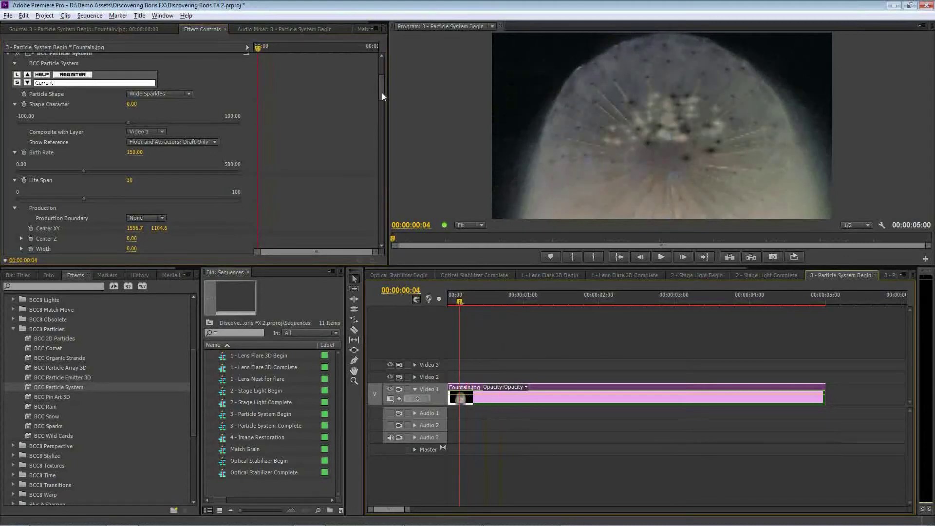
Set Show Reference to None and collapse the Birth Rate and Life Span sliders
{"action": "mouse_move", "coordinate": [383, 92]}
{"action": "left_mouse_down"}
{"action": "mouse_move", "coordinate": [382, 80]}
{"action": "mouse_move", "coordinate": [378, 97]}
{"action": "left_mouse_up"}
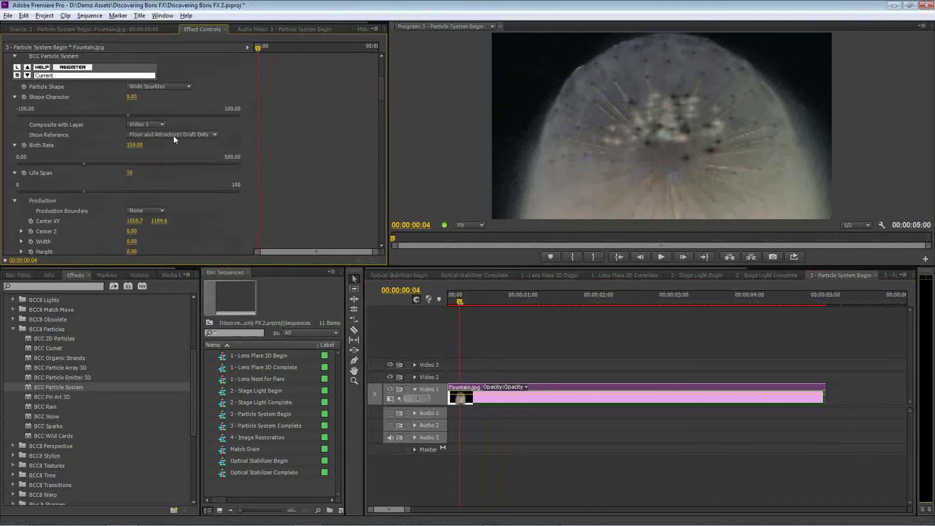
{"action": "left_click", "coordinate": [174, 136]}
{"action": "left_click", "coordinate": [175, 145]}
{"action": "mouse_move", "coordinate": [464, 298]}
{"action": "left_mouse_down"}
{"action": "mouse_move", "coordinate": [510, 301]}
{"action": "mouse_move", "coordinate": [460, 302]}
{"action": "left_mouse_up"}
{"action": "left_click", "coordinate": [15, 145]}
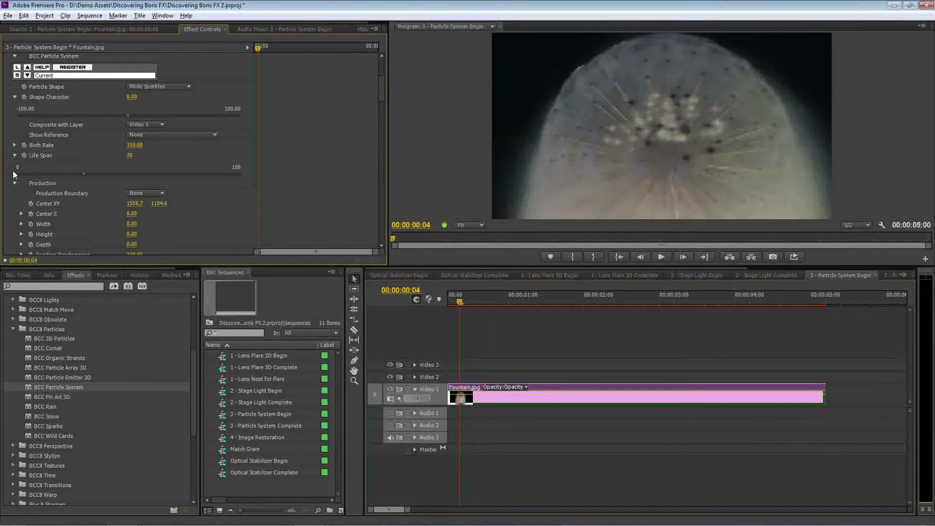
{"action": "left_click", "coordinate": [14, 154]}
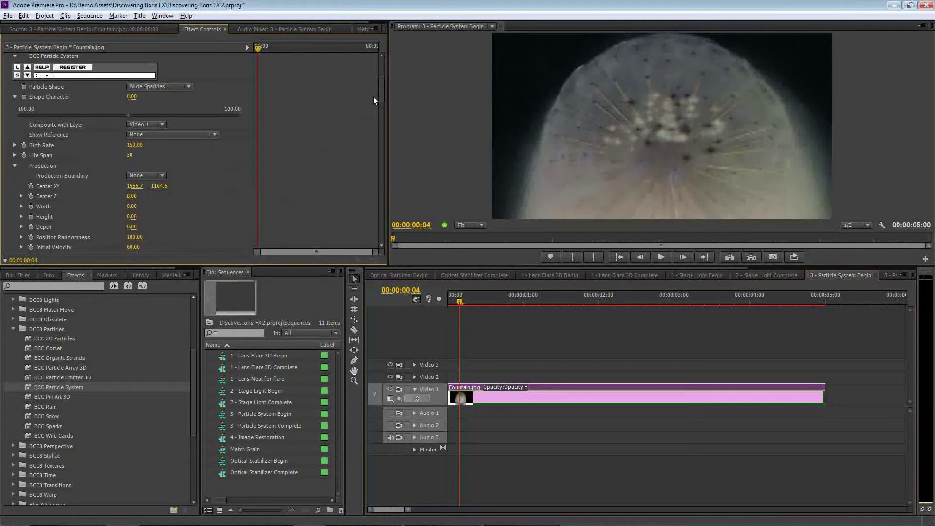
Place the sequence playhead at 00:00:00:11 and set the program monitor's playback resolution to Full
{"action": "left_click_drag", "start_coordinate": [383, 95], "coordinate": [382, 102]}
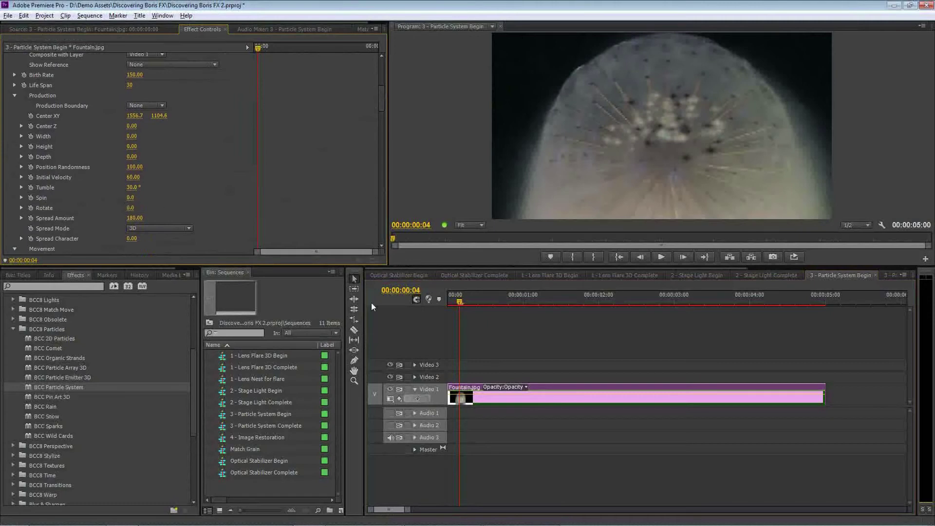
{"action": "left_click_drag", "start_coordinate": [507, 299], "coordinate": [482, 300]}
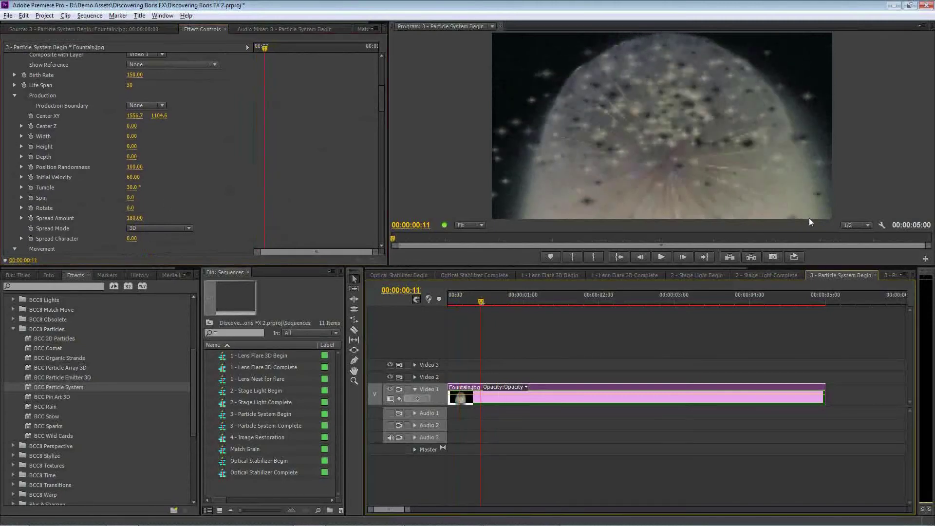
{"action": "left_click", "coordinate": [850, 227]}
{"action": "left_click", "coordinate": [849, 234]}
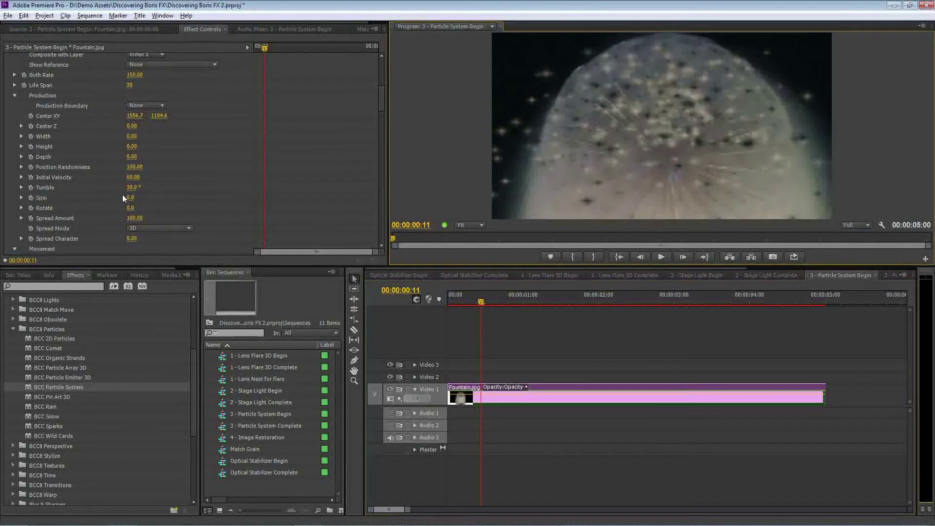
Set the Production group's Spin to -21°, Spread Amount to 96 and Rotate to 12°, and preview the result at 00:00:00:23
{"action": "mouse_move", "coordinate": [130, 201]}
{"action": "left_mouse_down"}
{"action": "mouse_move", "coordinate": [217, 201]}
{"action": "mouse_move", "coordinate": [88, 200]}
{"action": "mouse_move", "coordinate": [120, 200]}
{"action": "left_mouse_up"}
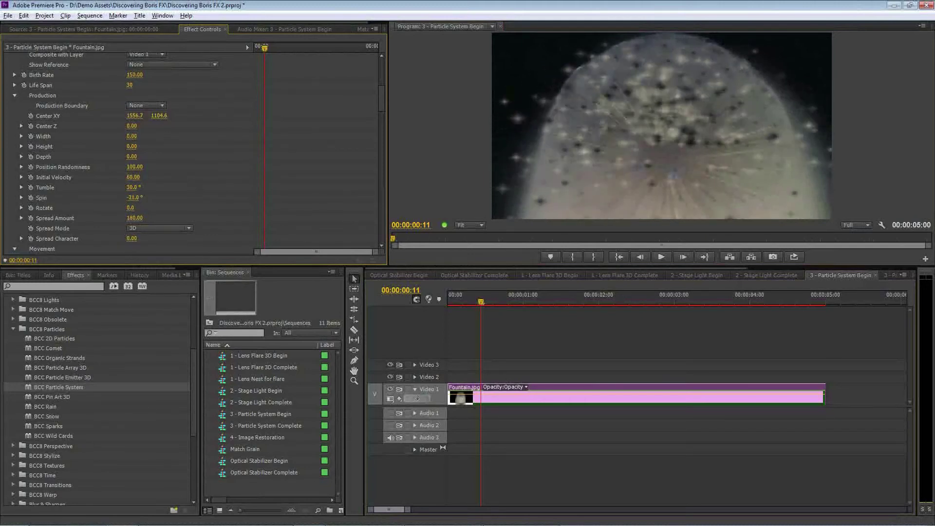
{"action": "left_click_drag", "start_coordinate": [132, 217], "coordinate": [148, 209]}
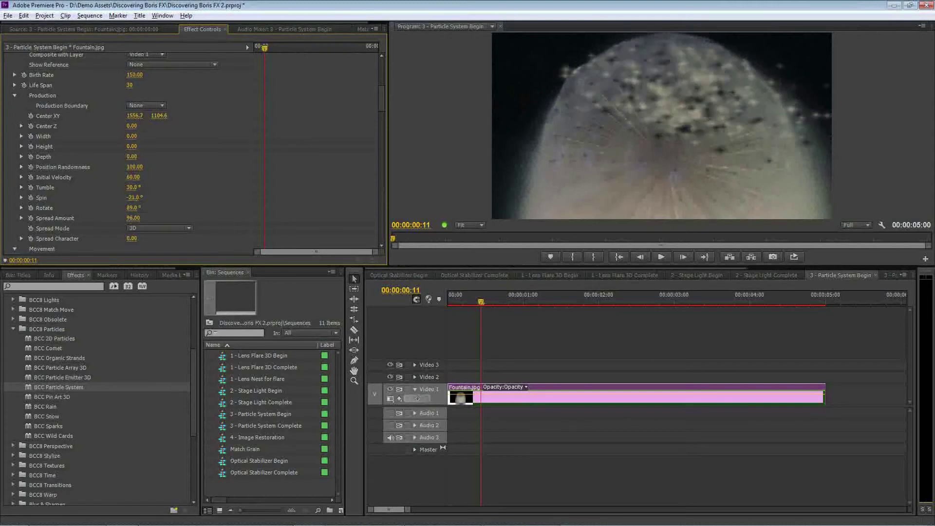
{"action": "left_click_drag", "start_coordinate": [132, 207], "coordinate": [320, 145]}
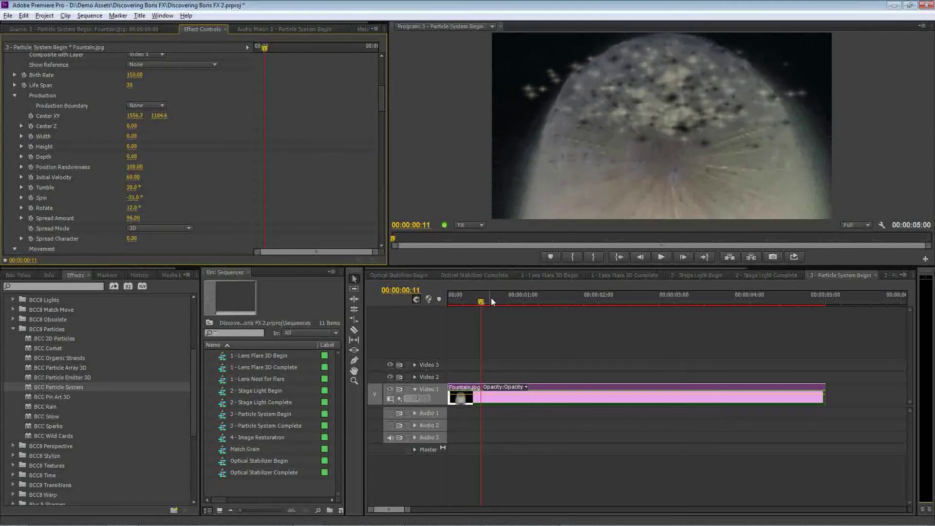
{"action": "left_click_drag", "start_coordinate": [502, 298], "coordinate": [517, 299]}
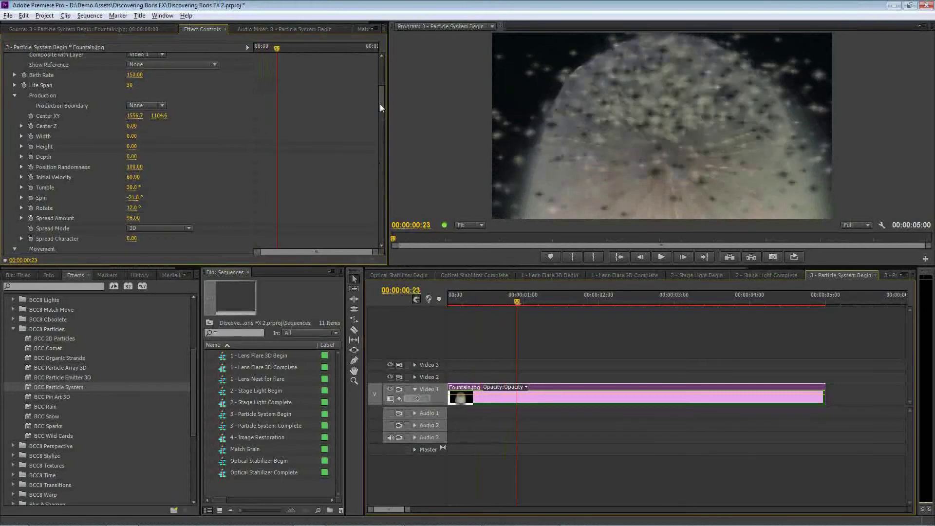
Set the Movement group's Gravity to 108 and preview the falling particles at 00:00:01:07
{"action": "scroll", "coordinate": [380, 104], "scroll_direction": "down", "scroll_amount": 5}
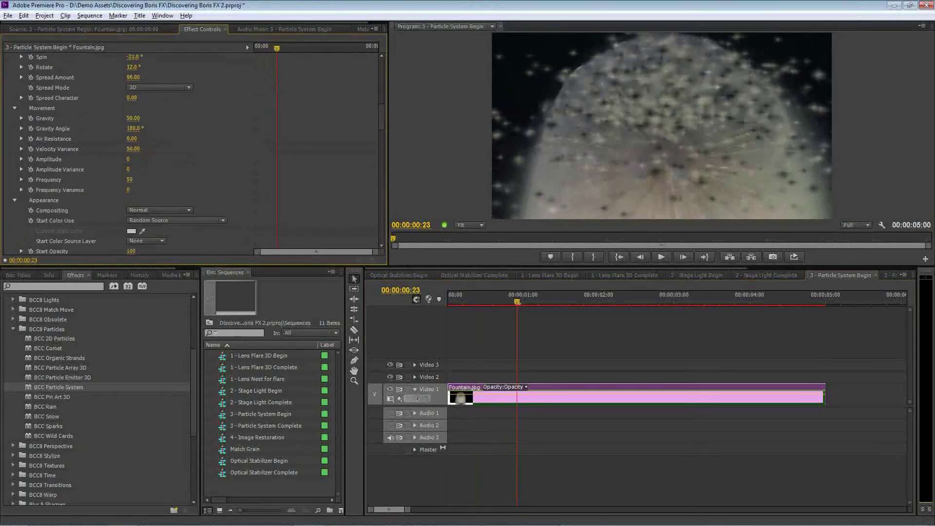
{"action": "left_click_drag", "start_coordinate": [133, 118], "coordinate": [163, 127]}
{"action": "left_click_drag", "start_coordinate": [476, 298], "coordinate": [543, 301]}
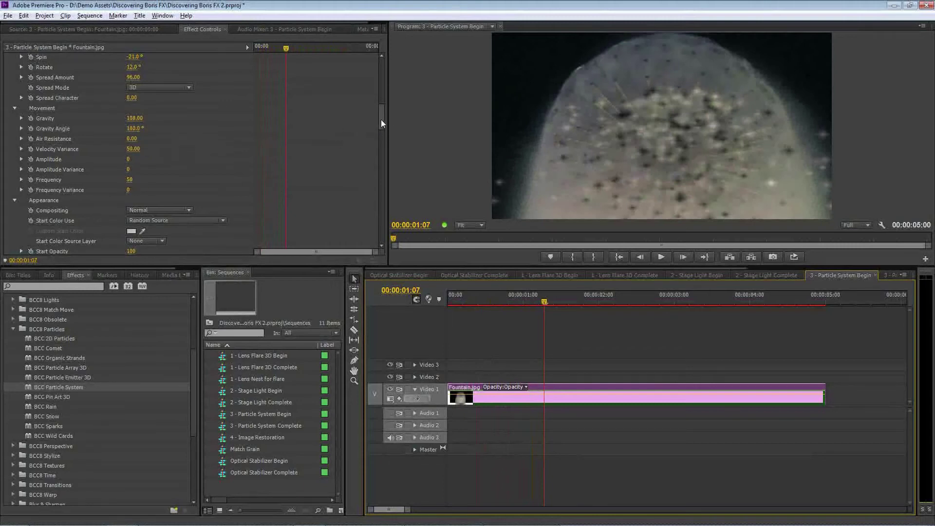
Try Multiply, Lighten and other Compositing modes in the Appearance group and set Compositing back to Normal
{"action": "left_click_drag", "start_coordinate": [381, 120], "coordinate": [379, 131]}
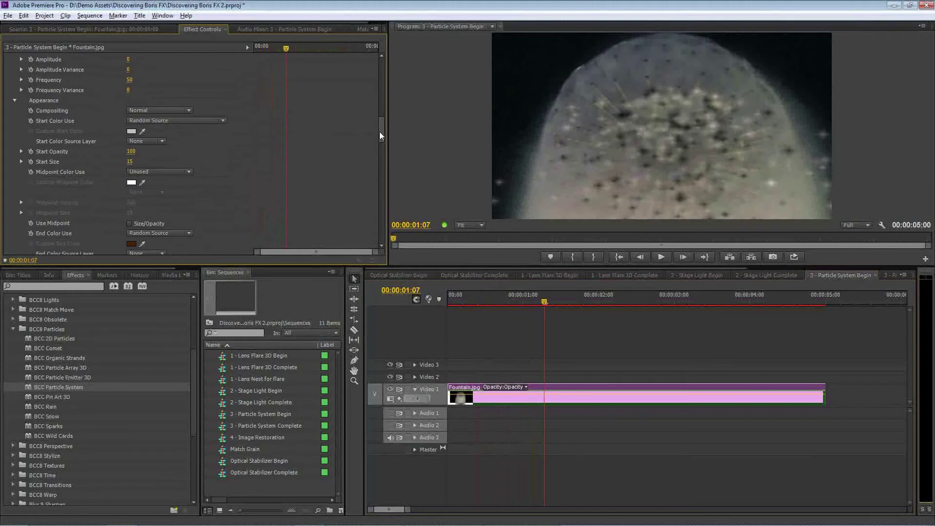
{"action": "left_click_drag", "start_coordinate": [382, 134], "coordinate": [381, 134]}
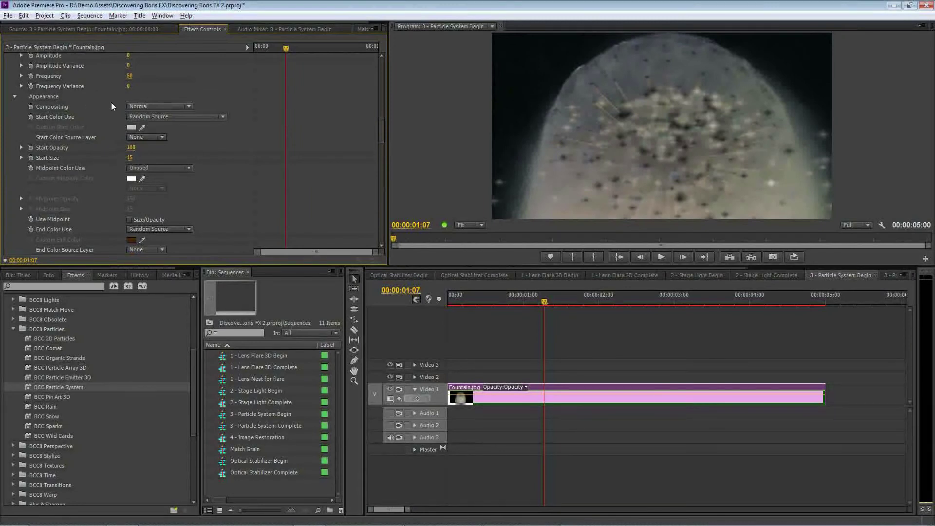
{"action": "left_click", "coordinate": [189, 107]}
{"action": "left_click", "coordinate": [175, 150]}
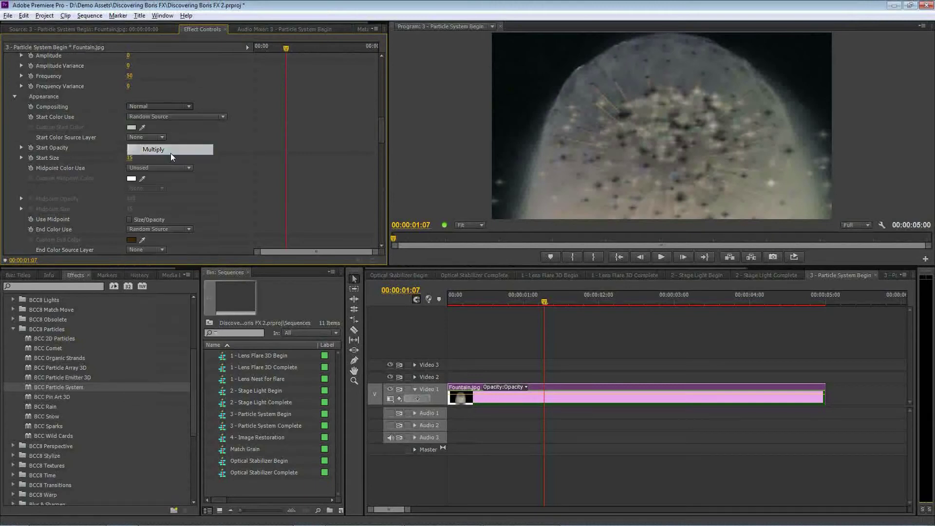
{"action": "left_click", "coordinate": [188, 106]}
{"action": "left_click", "coordinate": [190, 138]}
{"action": "left_click", "coordinate": [188, 106]}
{"action": "left_click", "coordinate": [187, 129]}
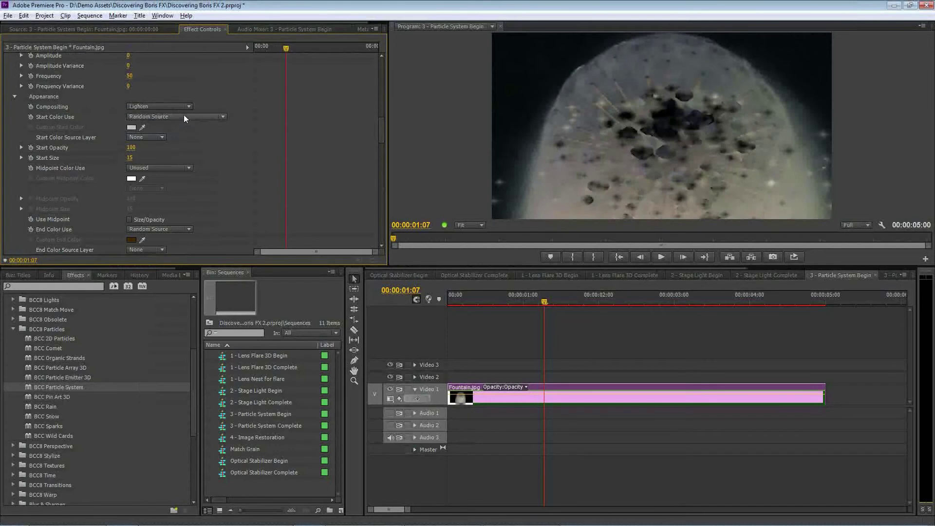
{"action": "left_click", "coordinate": [185, 107]}
{"action": "left_click", "coordinate": [180, 171]}
{"action": "left_click", "coordinate": [184, 107]}
{"action": "left_click", "coordinate": [183, 112]}
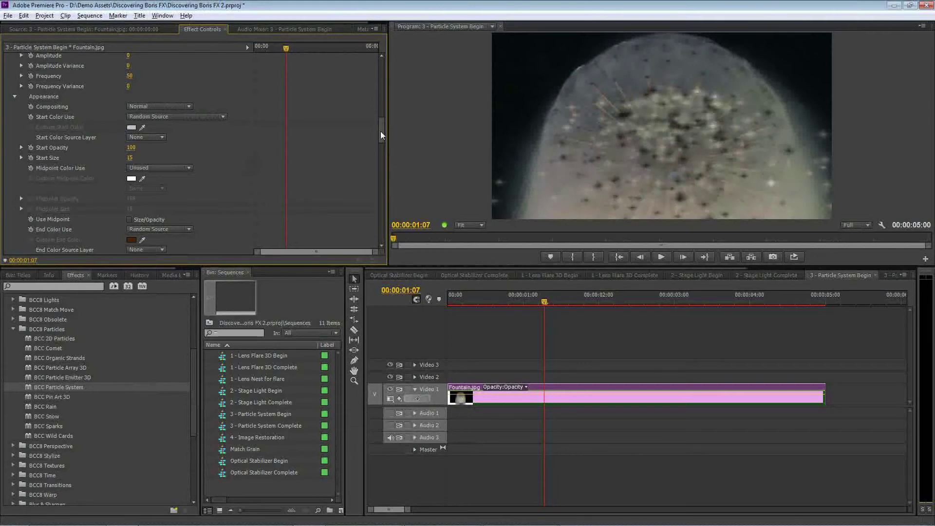
Try Random Source 2 as the particles' Start Color Use
{"action": "left_click_drag", "start_coordinate": [381, 136], "coordinate": [381, 137]}
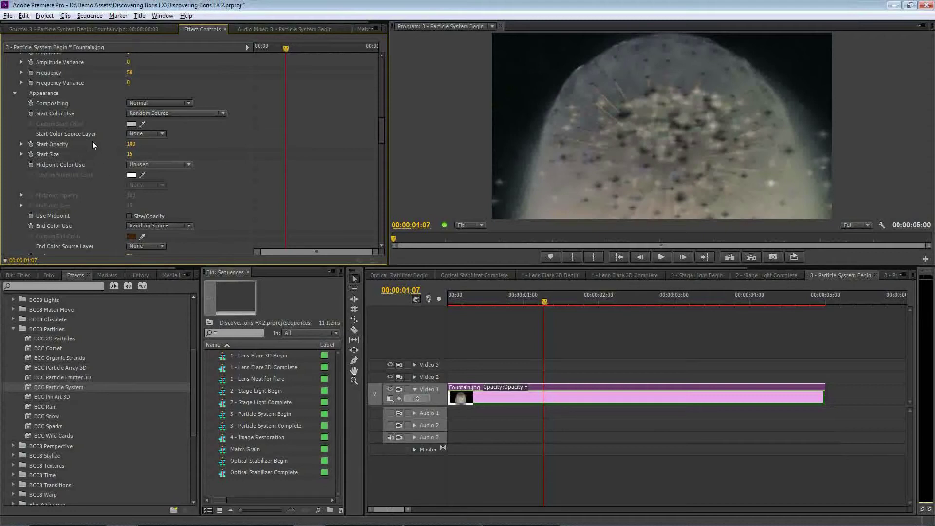
{"action": "left_click", "coordinate": [162, 114]}
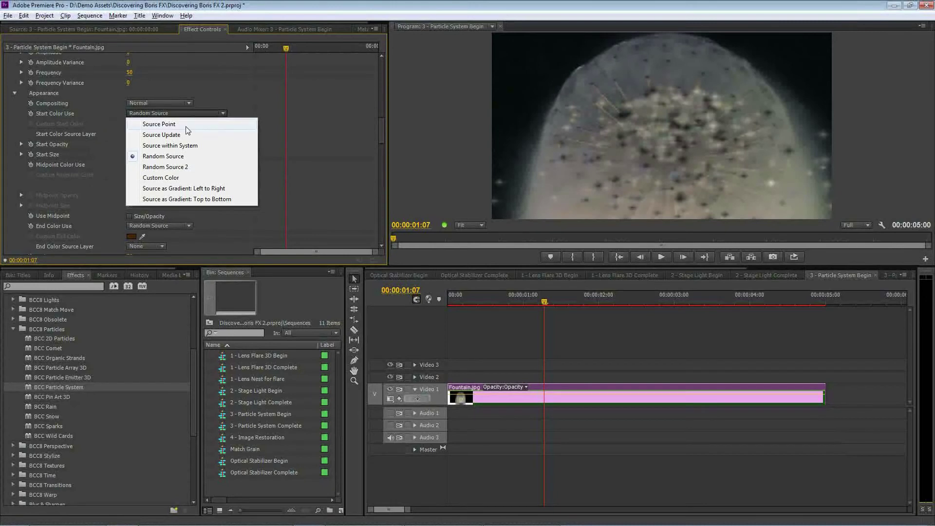
{"action": "left_click", "coordinate": [201, 168]}
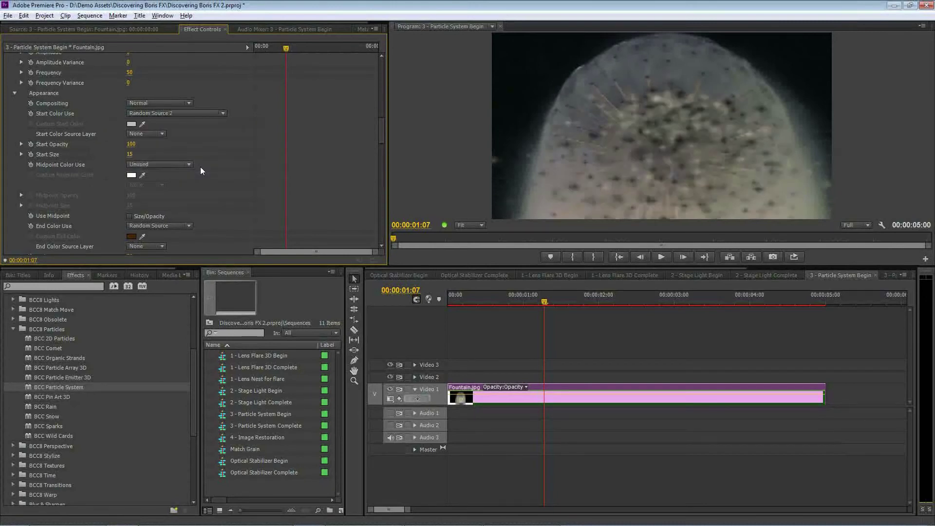
Set Start Color Use to Custom Color and make the custom start color dark green
{"action": "left_click", "coordinate": [186, 112]}
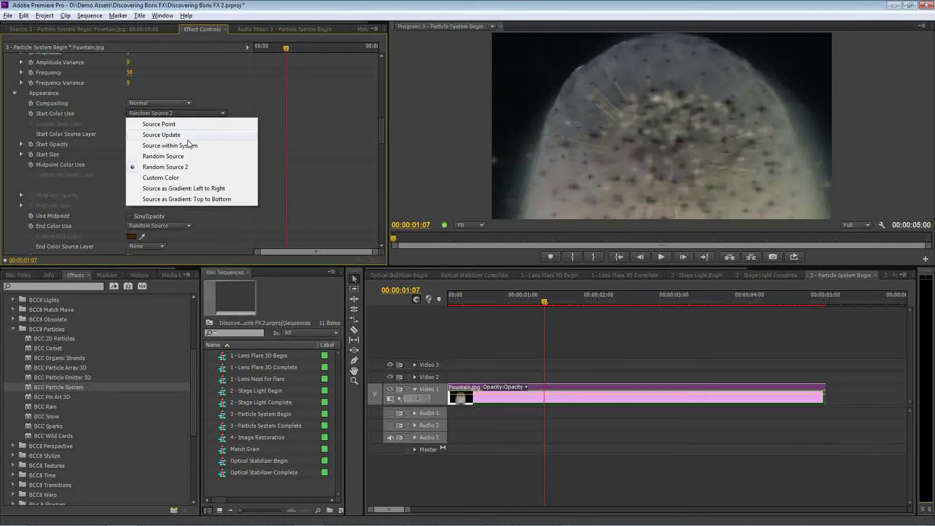
{"action": "left_click", "coordinate": [192, 178]}
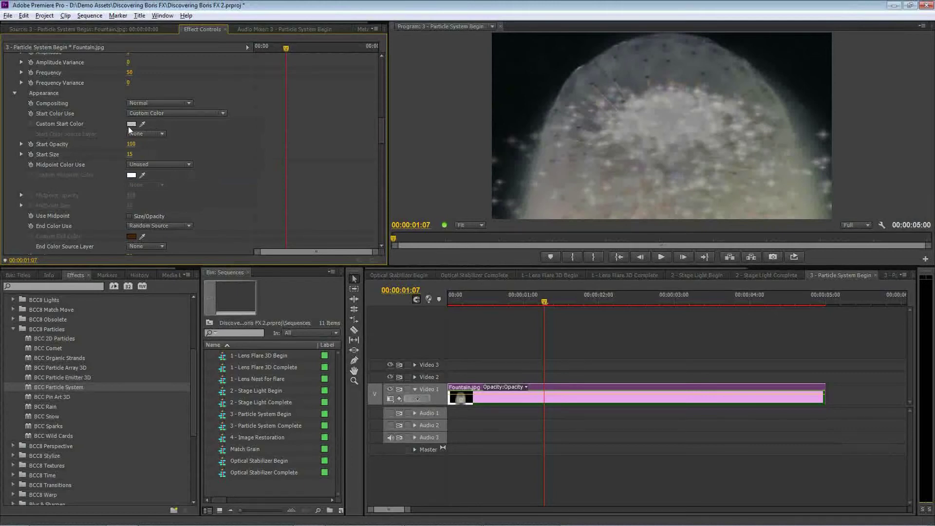
{"action": "left_click", "coordinate": [156, 133]}
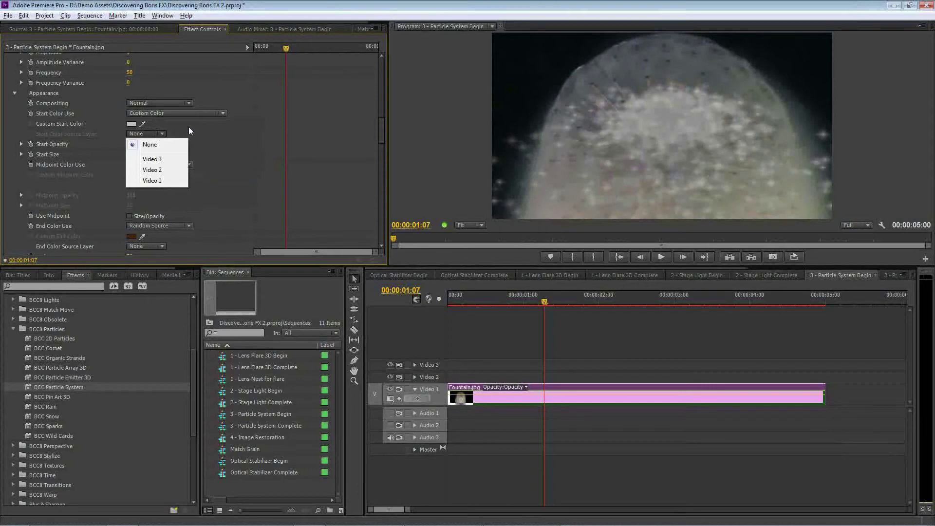
{"action": "left_click", "coordinate": [189, 127]}
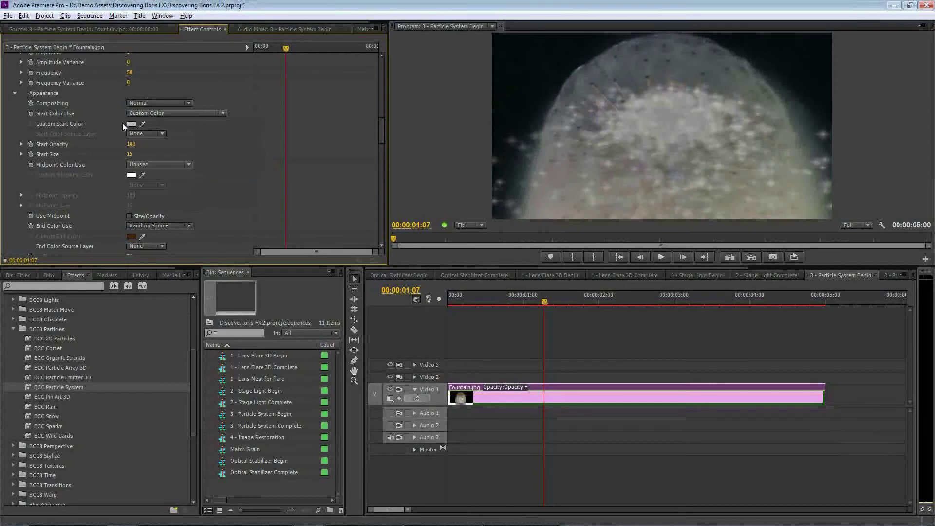
{"action": "left_click", "coordinate": [147, 113]}
{"action": "left_click", "coordinate": [166, 178]}
{"action": "left_click", "coordinate": [130, 124]}
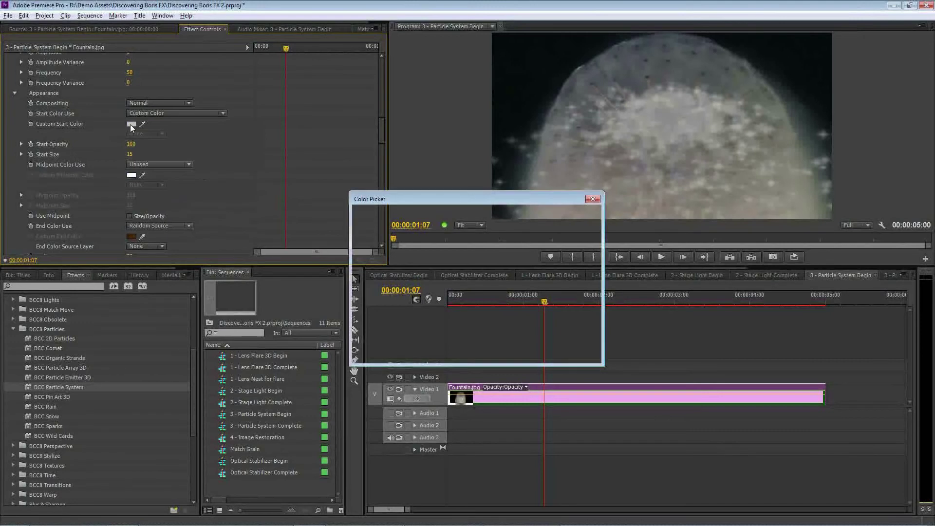
{"action": "left_click", "coordinate": [493, 268]}
{"action": "left_click", "coordinate": [453, 262]}
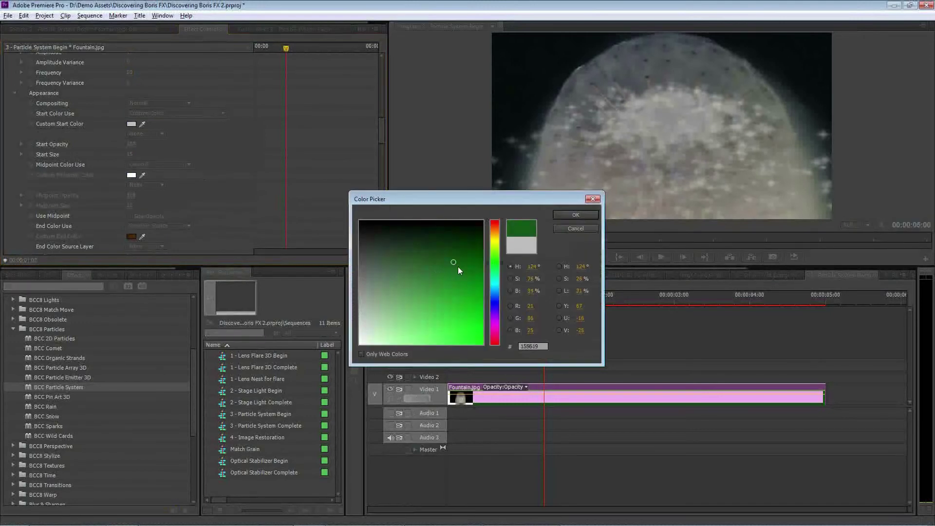
{"action": "left_click", "coordinate": [575, 215]}
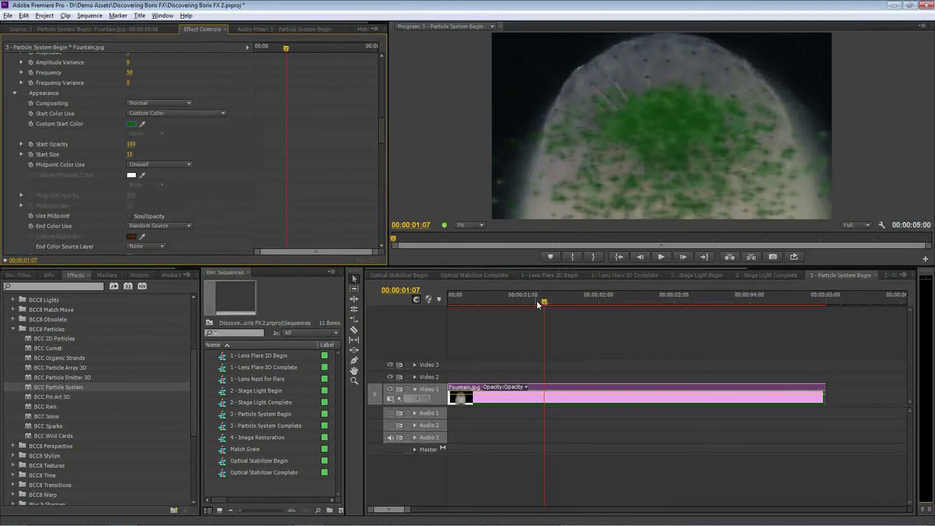
Move the sequence playhead to 00:00:01:17 and set Midpoint Color Use to Custom Color
{"action": "left_click", "coordinate": [547, 303]}
{"action": "left_click_drag", "start_coordinate": [546, 303], "coordinate": [574, 302]}
{"action": "left_click", "coordinate": [159, 164]}
{"action": "left_click", "coordinate": [138, 182]}
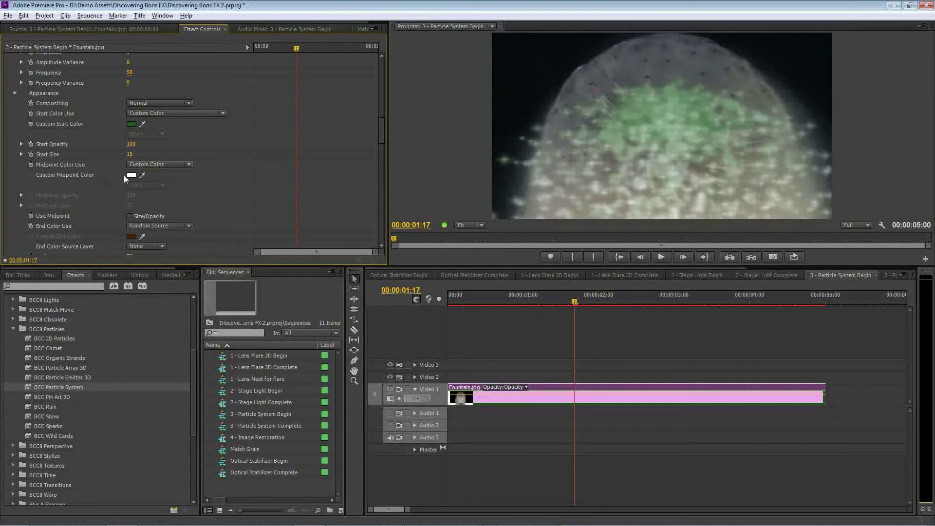
Keep Midpoint Color Use on Custom Color and set the particles' custom midpoint color to dark blue 142683
{"action": "left_click", "coordinate": [144, 164]}
{"action": "left_click", "coordinate": [158, 230]}
{"action": "left_click", "coordinate": [136, 177]}
{"action": "left_click", "coordinate": [496, 299]}
{"action": "left_click", "coordinate": [469, 289]}
{"action": "left_click", "coordinate": [579, 215]}
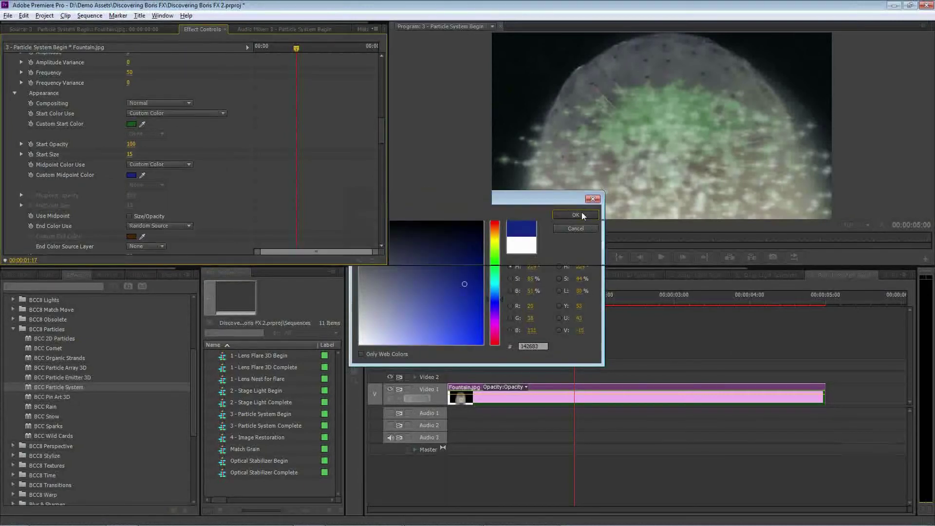
Scrub the sequence back to 00:00:00:07 and examine the particle system's Attractors settings
{"action": "left_click", "coordinate": [517, 302]}
{"action": "left_click_drag", "start_coordinate": [518, 304], "coordinate": [469, 306]}
{"action": "left_click_drag", "start_coordinate": [381, 135], "coordinate": [381, 189]}
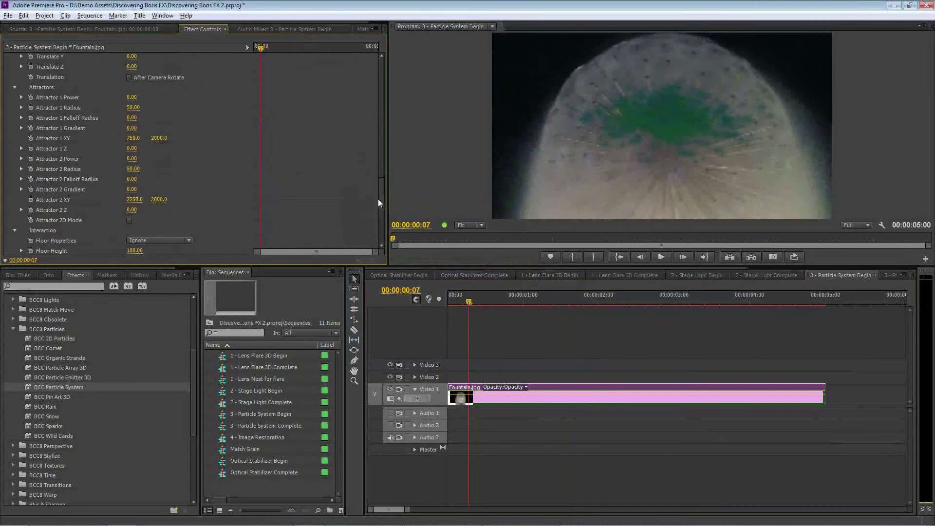
{"action": "left_click_drag", "start_coordinate": [381, 199], "coordinate": [382, 198]}
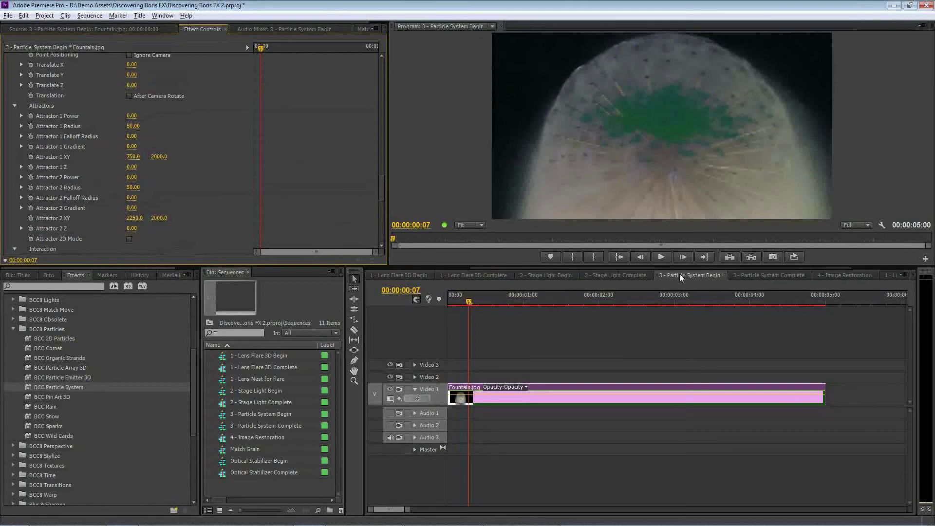
Open the Optical Stabilizer Begin sequence and collapse the BCC8 Particles effects folder
{"action": "scroll", "coordinate": [539, 277], "scroll_direction": "down", "scroll_amount": 5}
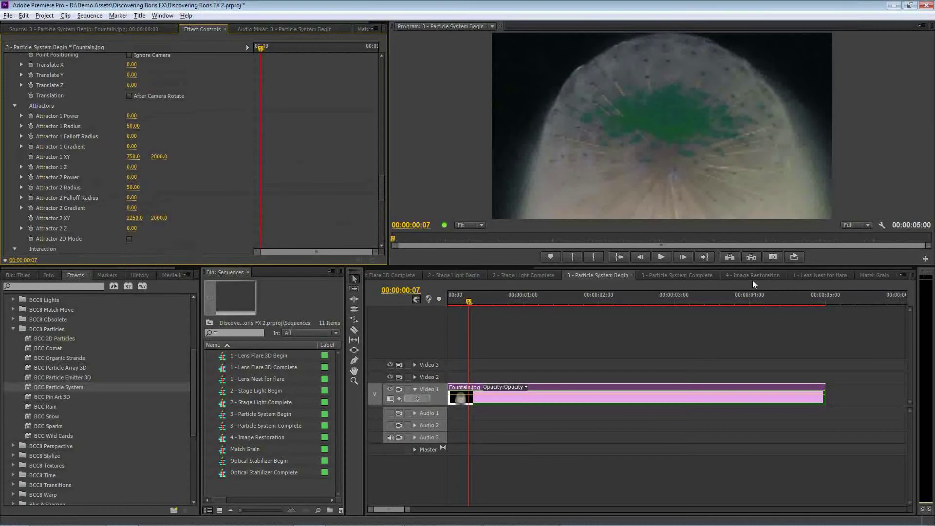
{"action": "scroll", "coordinate": [633, 276], "scroll_direction": "up", "scroll_amount": 5}
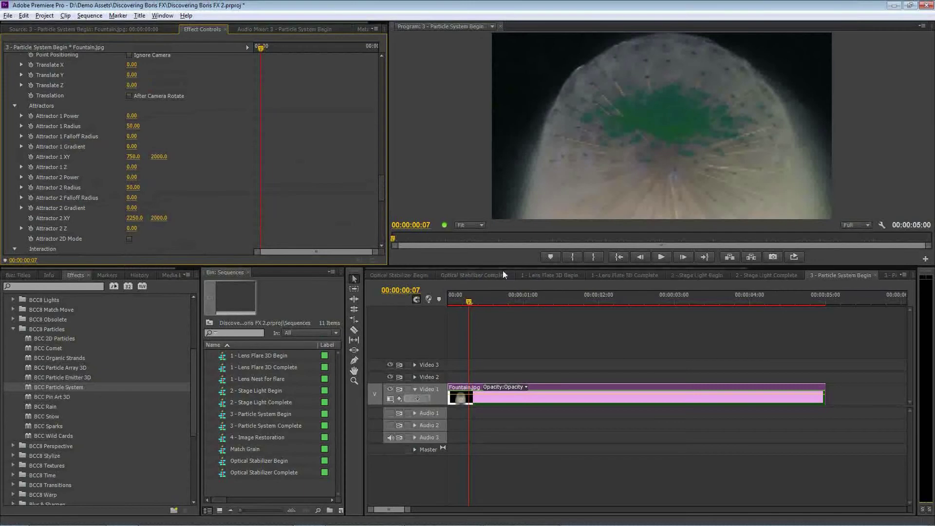
{"action": "left_click", "coordinate": [402, 274]}
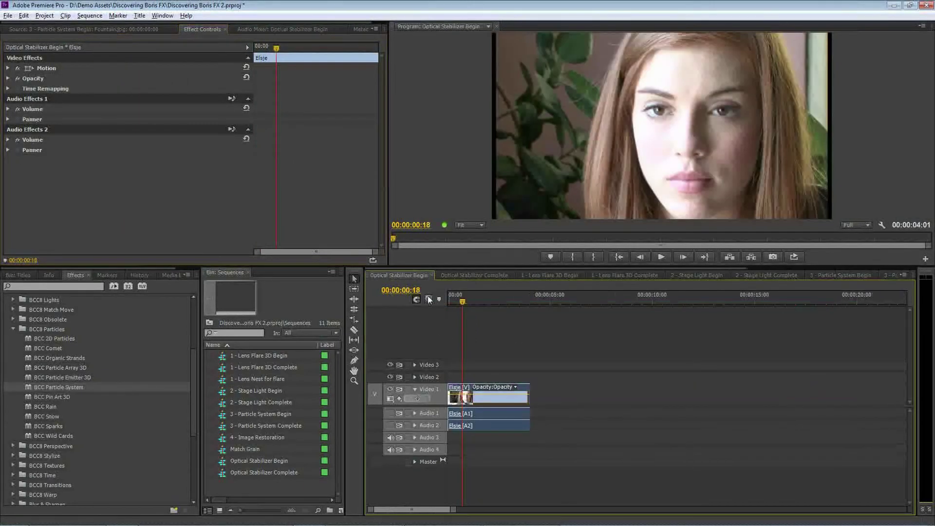
{"action": "left_click", "coordinate": [12, 329]}
Play the portrait clip from near its start and return the playhead to 00:00:00:11
{"action": "mouse_move", "coordinate": [467, 297]}
{"action": "left_mouse_down"}
{"action": "mouse_move", "coordinate": [501, 301]}
{"action": "mouse_move", "coordinate": [456, 301]}
{"action": "left_mouse_up"}
{"action": "key", "text": "space"}
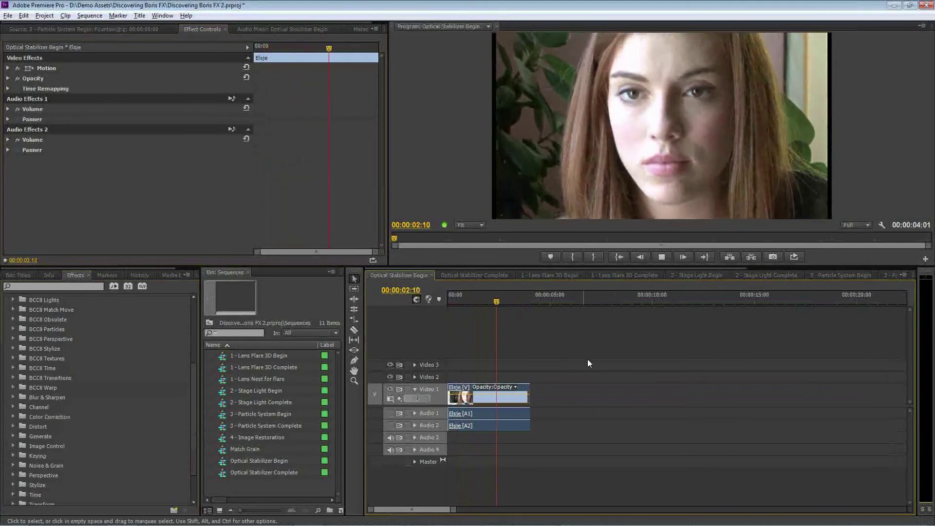
{"action": "key", "text": "space"}
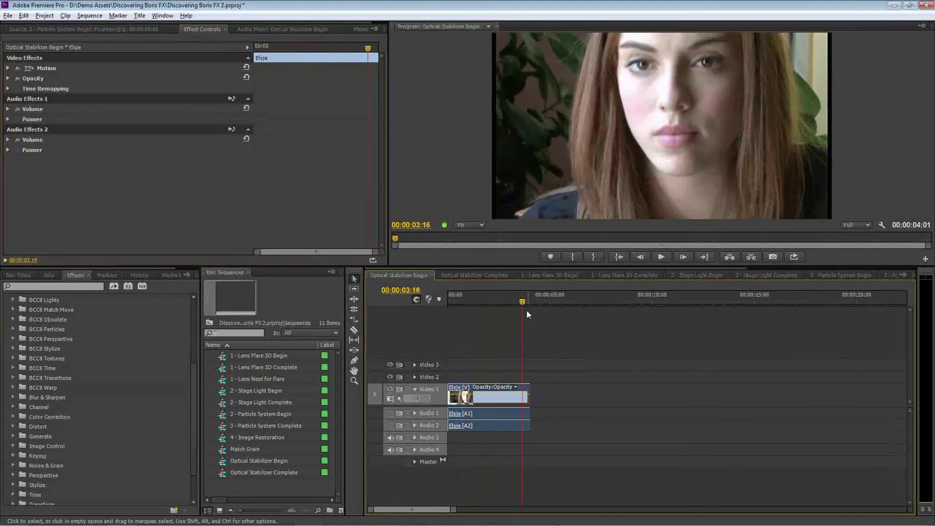
{"action": "left_click", "coordinate": [458, 300]}
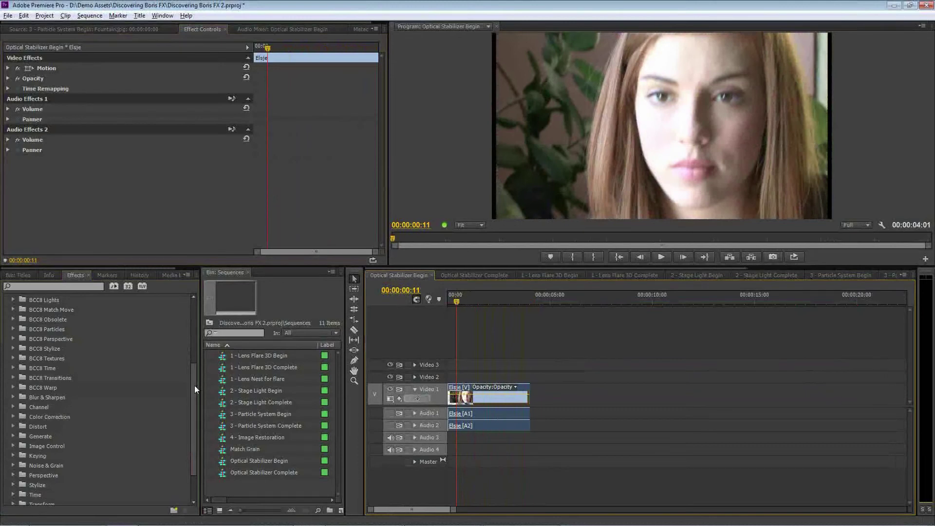
Search the effects for "stab" and apply BCC Optical Stabilizer to the portrait clip on Video 1
{"action": "left_click_drag", "start_coordinate": [194, 384], "coordinate": [195, 356]}
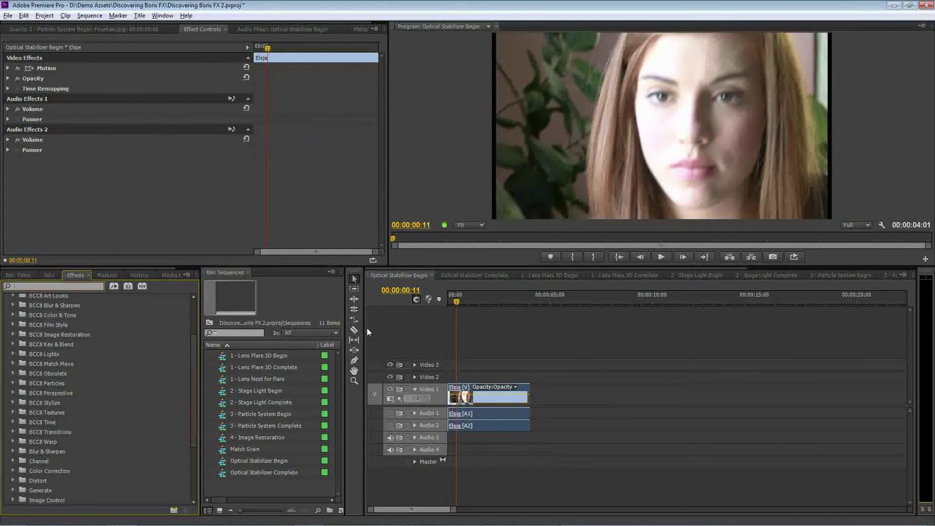
{"action": "type", "text": "tab"}
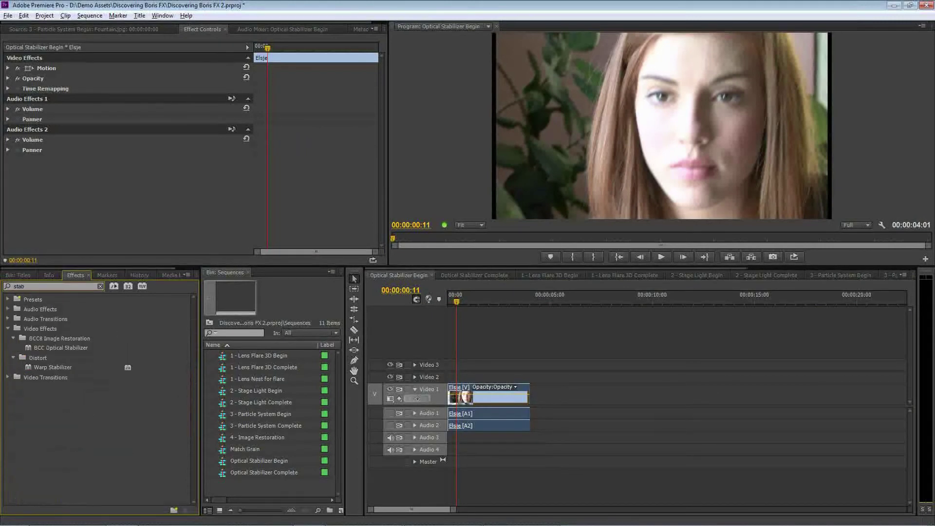
{"action": "left_click", "coordinate": [31, 365]}
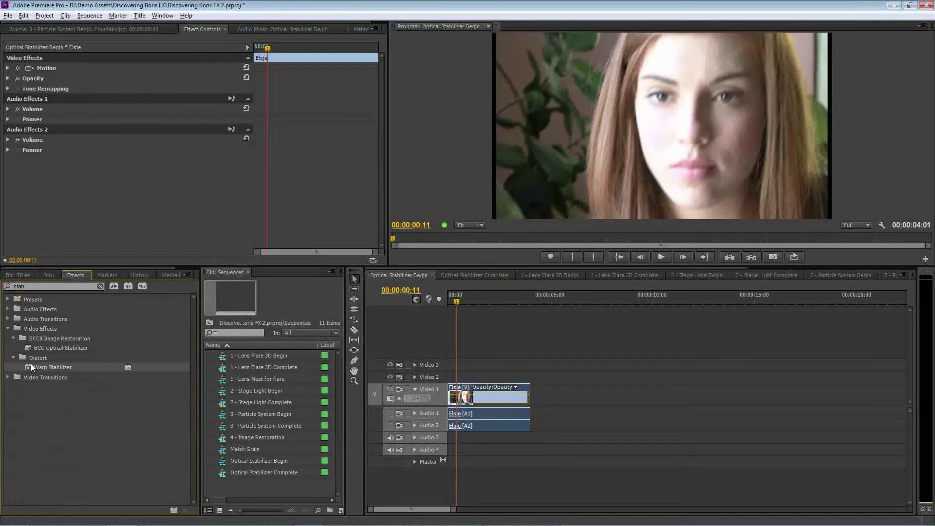
{"action": "left_click_drag", "start_coordinate": [30, 346], "coordinate": [510, 398]}
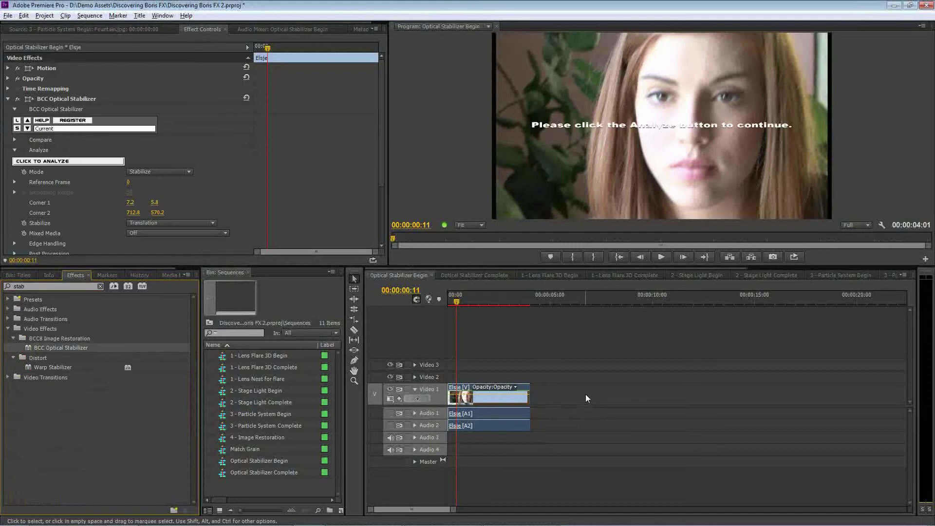
Run the BCC Optical Stabilizer's motion analysis on the portrait clip
{"action": "left_click", "coordinate": [381, 209]}
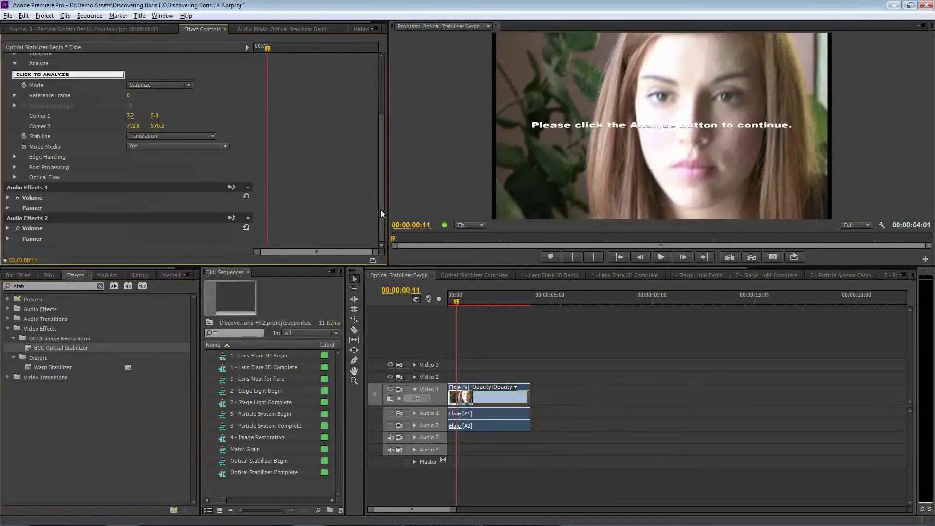
{"action": "left_click_drag", "start_coordinate": [381, 207], "coordinate": [380, 168]}
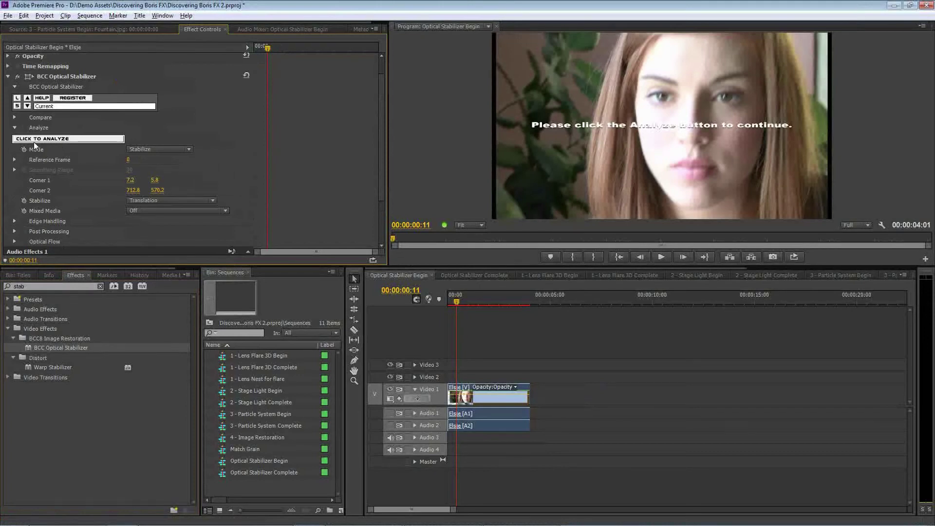
{"action": "left_click", "coordinate": [91, 138]}
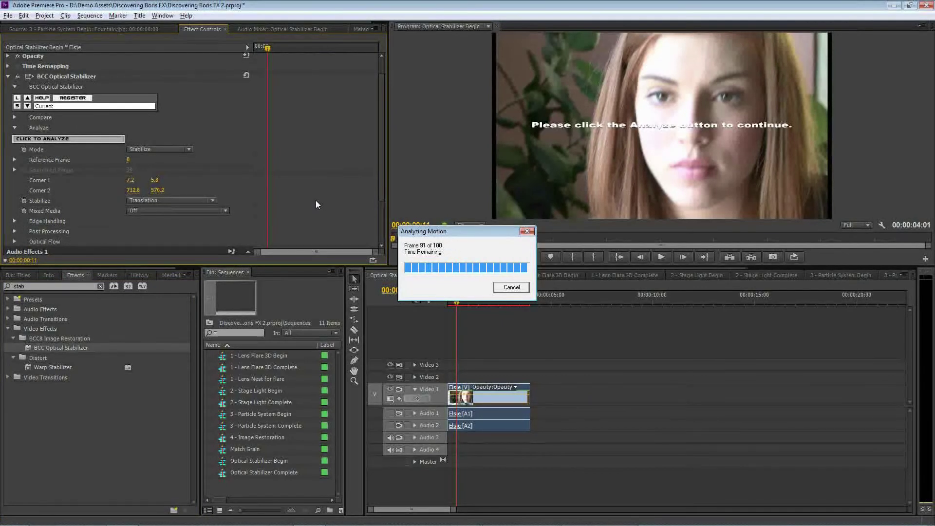
Compare the clip with the stabilizer on and off at 00:00:01:06, and re-enable the effect at 00:00:00:12
{"action": "mouse_move", "coordinate": [457, 300]}
{"action": "left_mouse_down"}
{"action": "mouse_move", "coordinate": [530, 304]}
{"action": "mouse_move", "coordinate": [456, 302]}
{"action": "mouse_move", "coordinate": [473, 303]}
{"action": "left_mouse_up"}
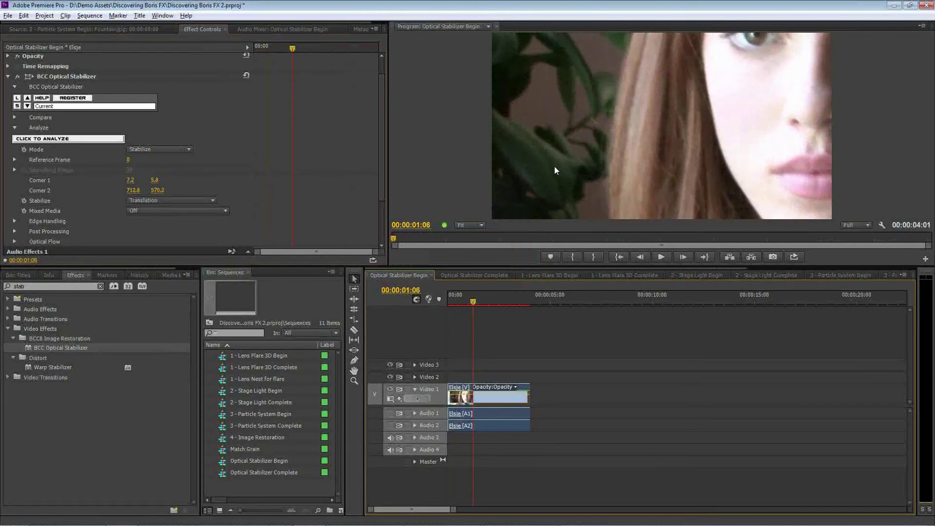
{"action": "left_click", "coordinate": [19, 77]}
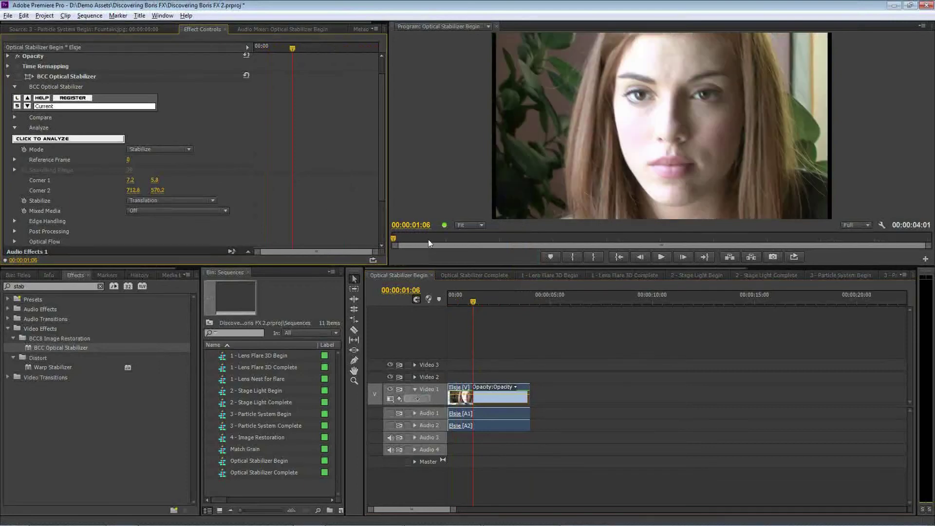
{"action": "mouse_move", "coordinate": [472, 299]}
{"action": "left_mouse_down"}
{"action": "mouse_move", "coordinate": [455, 298]}
{"action": "mouse_move", "coordinate": [521, 303]}
{"action": "mouse_move", "coordinate": [457, 302]}
{"action": "left_mouse_up"}
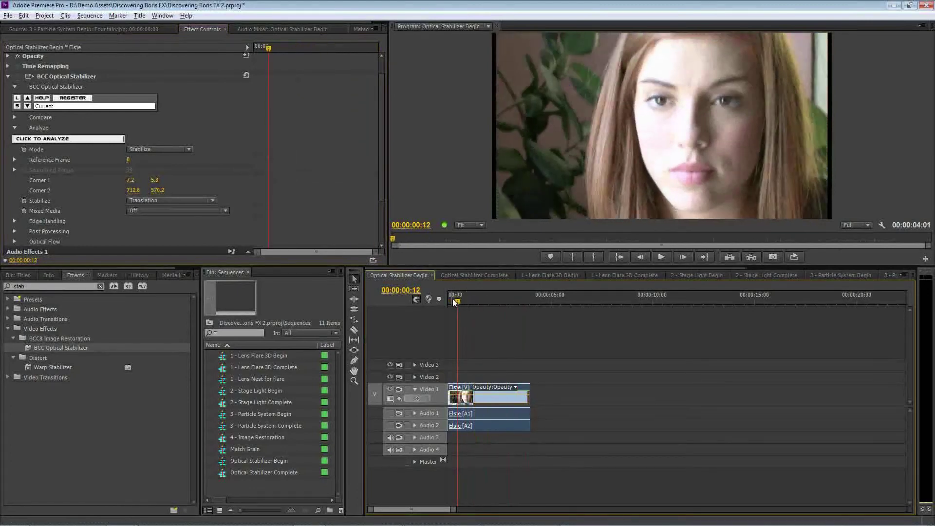
{"action": "left_click", "coordinate": [19, 76]}
Try Smooth as the stabilizer's Mode and play the clip from near its start
{"action": "left_click", "coordinate": [164, 150]}
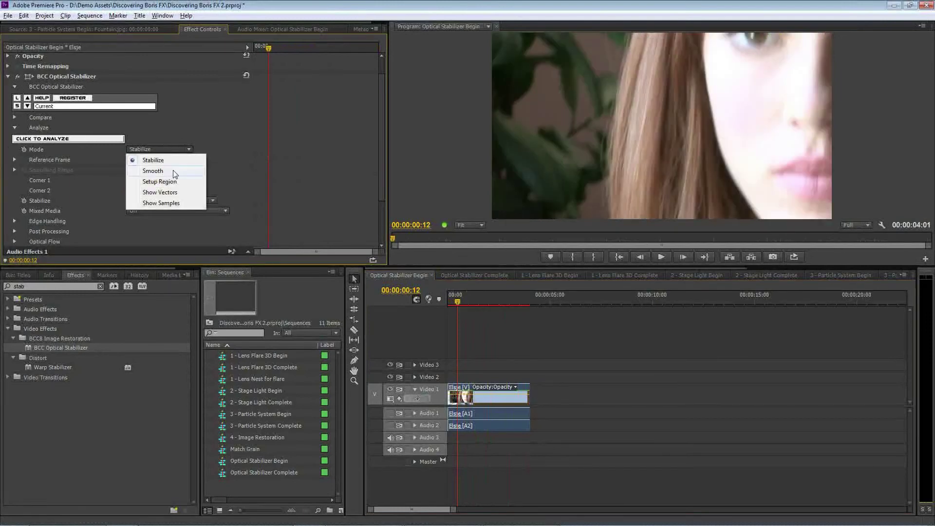
{"action": "left_click", "coordinate": [173, 171]}
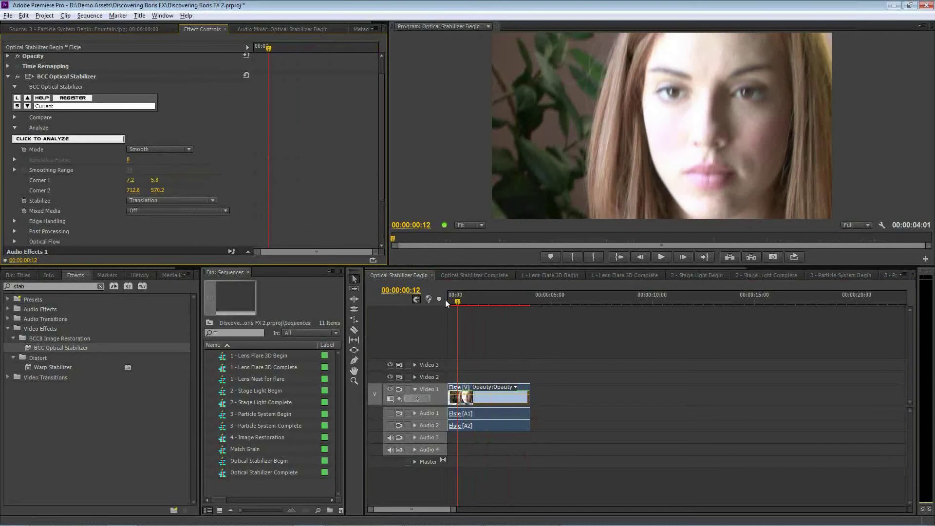
{"action": "left_click_drag", "start_coordinate": [458, 305], "coordinate": [451, 303]}
{"action": "key", "text": "space"}
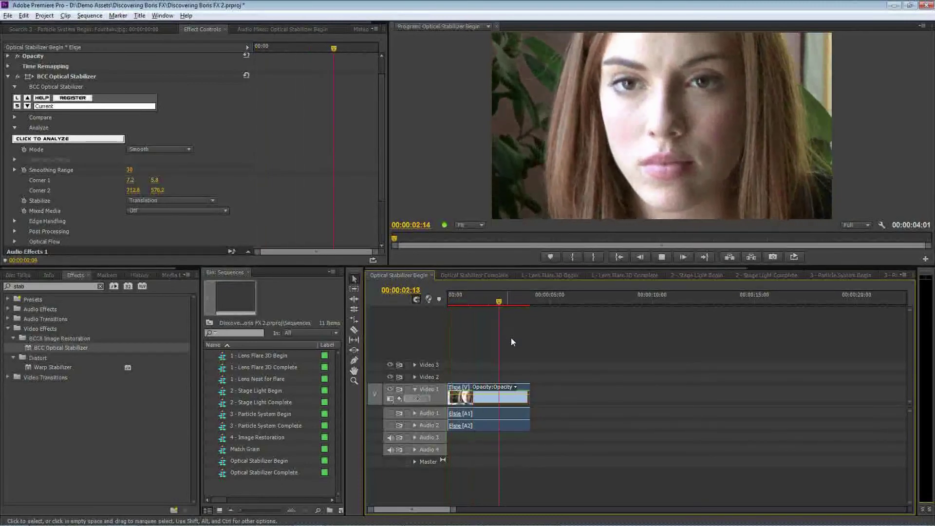
Render the sequence's effects and play the smoothed clip from the start
{"action": "left_click_drag", "start_coordinate": [509, 301], "coordinate": [449, 302]}
{"action": "key", "text": "Return"}
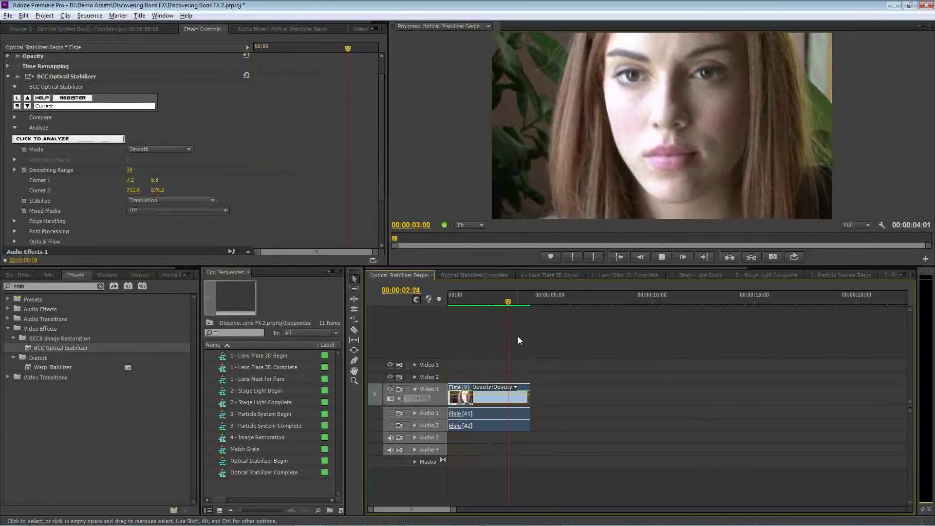
{"action": "left_click_drag", "start_coordinate": [496, 299], "coordinate": [452, 301]}
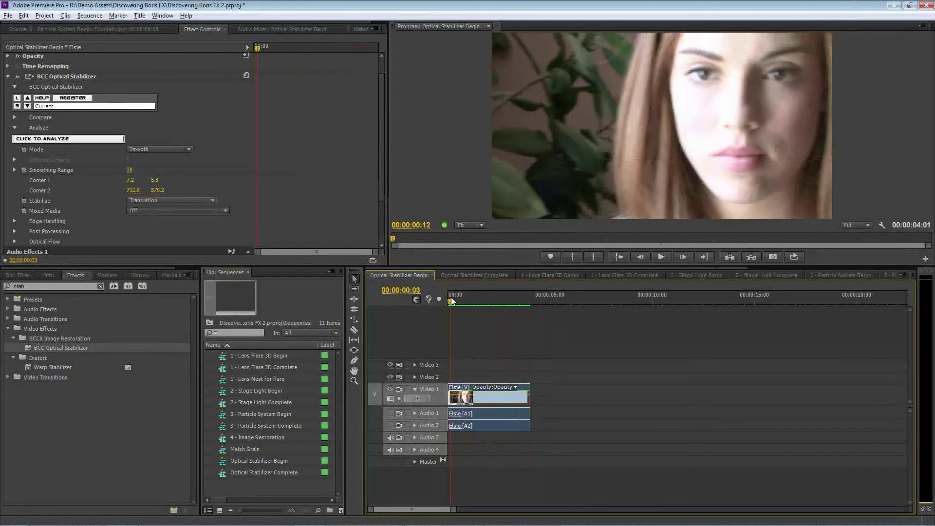
{"action": "key", "text": "space"}
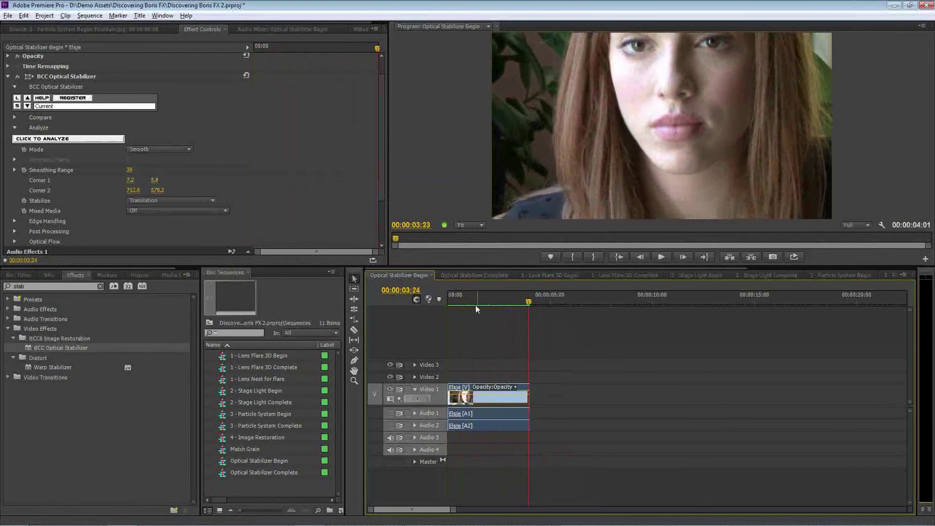
Play the clip with the stabilizer disabled for comparison and move the playhead to 00:00:00:21
{"action": "left_click_drag", "start_coordinate": [475, 305], "coordinate": [448, 302]}
{"action": "key", "text": "space"}
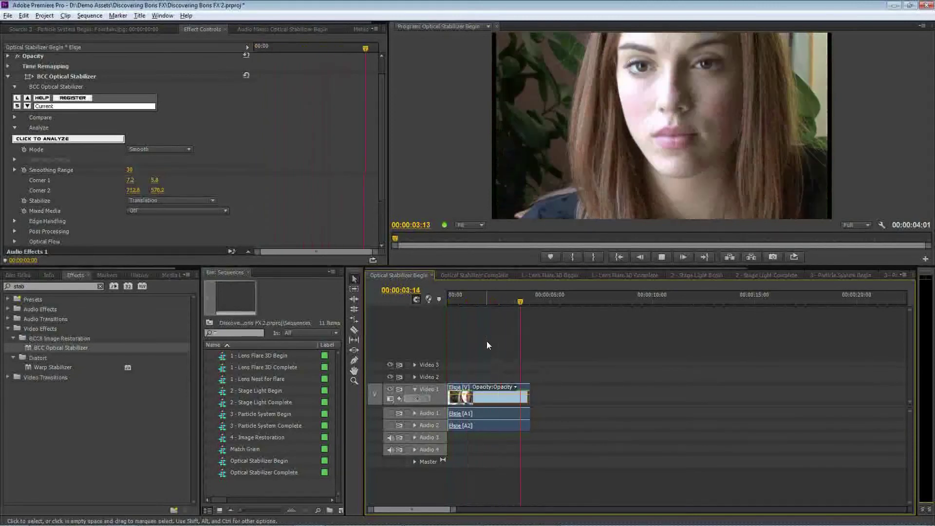
{"action": "left_click", "coordinate": [465, 302]}
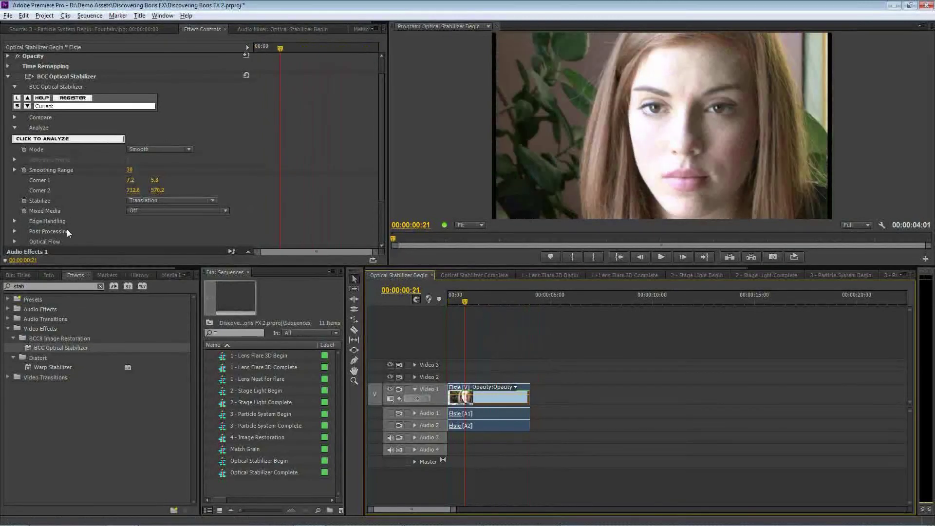
Review the stabilizer's Edge Handling settings, turn off Auto Scale in Post Processing and play the clip
{"action": "scroll", "coordinate": [381, 195], "scroll_direction": "down", "scroll_amount": 1}
{"action": "scroll", "coordinate": [381, 201], "scroll_direction": "up", "scroll_amount": 2}
{"action": "left_click", "coordinate": [15, 225]}
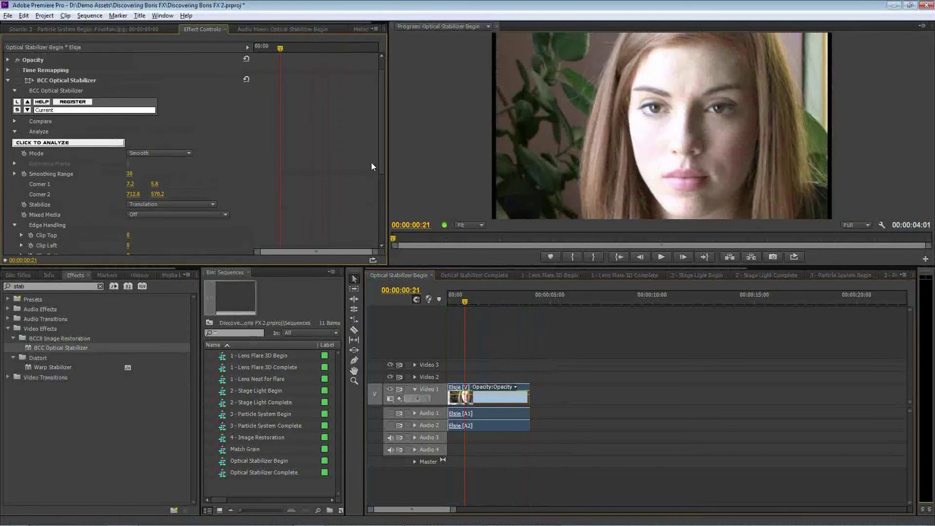
{"action": "left_click_drag", "start_coordinate": [383, 166], "coordinate": [376, 200]}
{"action": "left_click", "coordinate": [15, 168]}
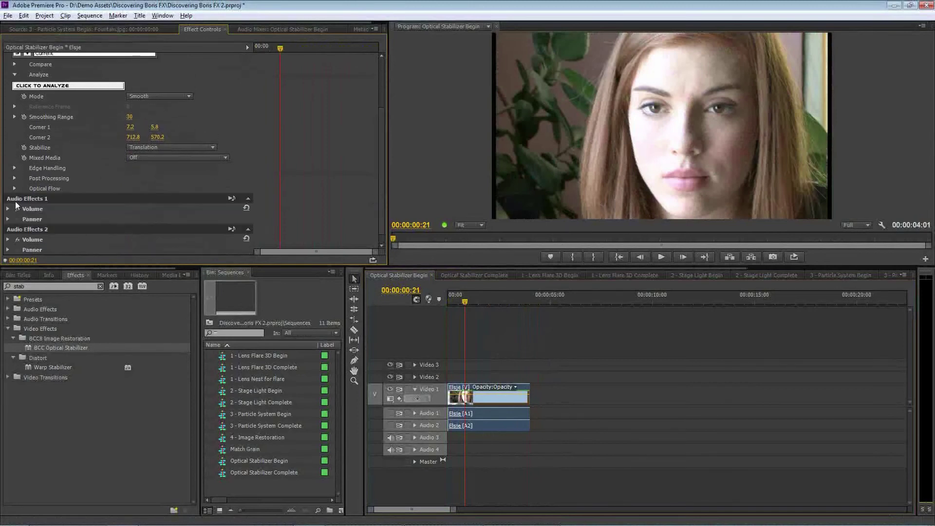
{"action": "left_click", "coordinate": [14, 178]}
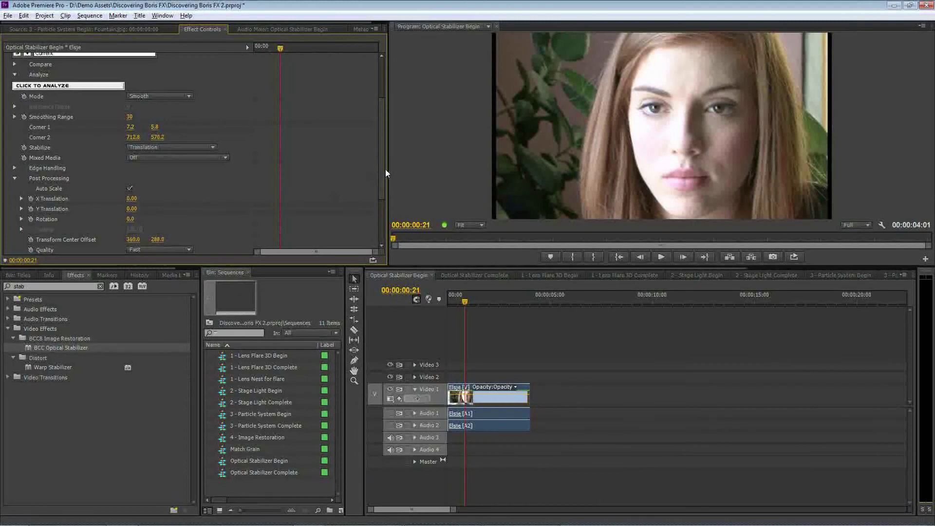
{"action": "scroll", "coordinate": [379, 175], "scroll_direction": "down", "scroll_amount": 2}
{"action": "left_click", "coordinate": [129, 165]}
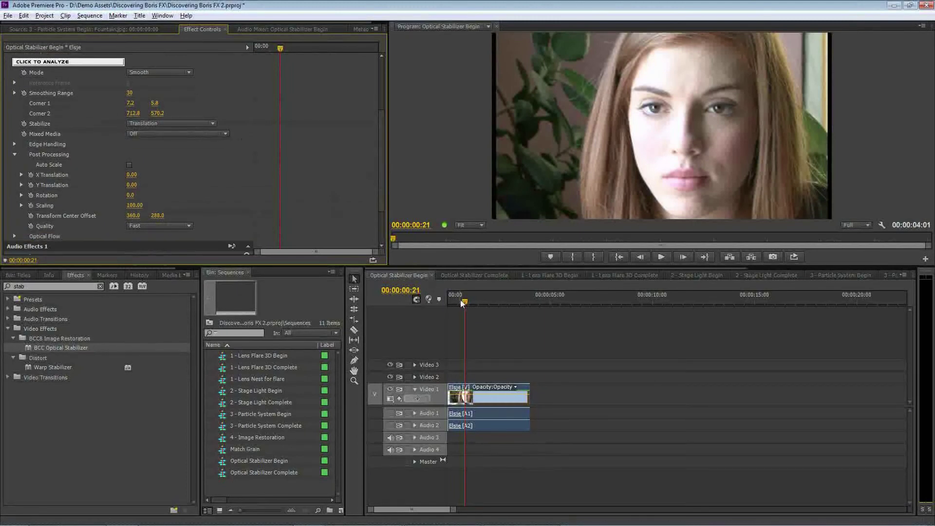
{"action": "key", "text": "space"}
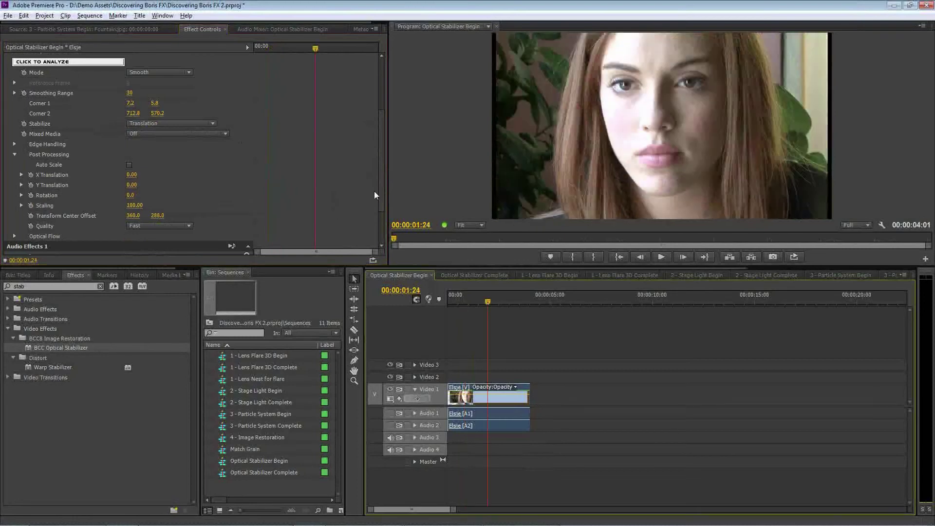
Set the stabilizer's Mode to Stabilize, re-enable the effect and scrub to around 00:00:01:19 to inspect the frame edges
{"action": "left_click", "coordinate": [161, 112]}
{"action": "left_click", "coordinate": [171, 122]}
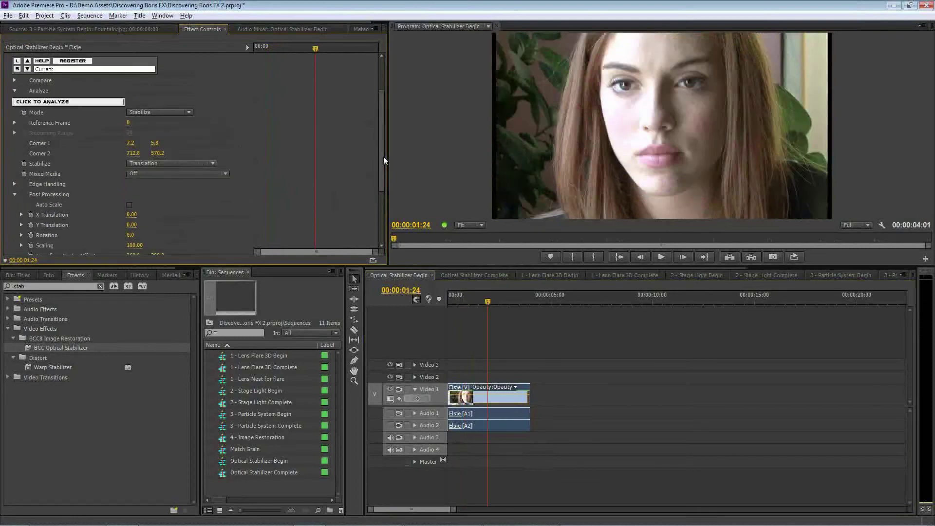
{"action": "left_click_drag", "start_coordinate": [381, 154], "coordinate": [379, 128]}
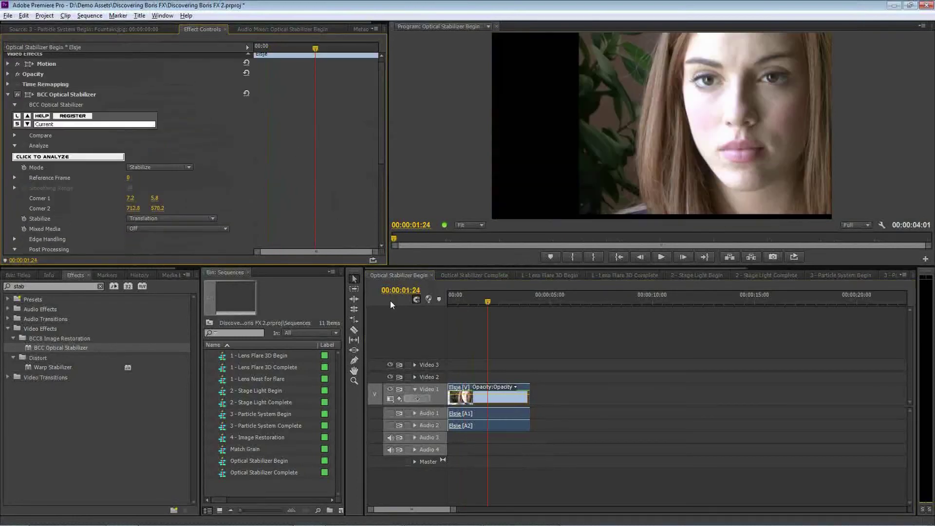
{"action": "left_click", "coordinate": [466, 302]}
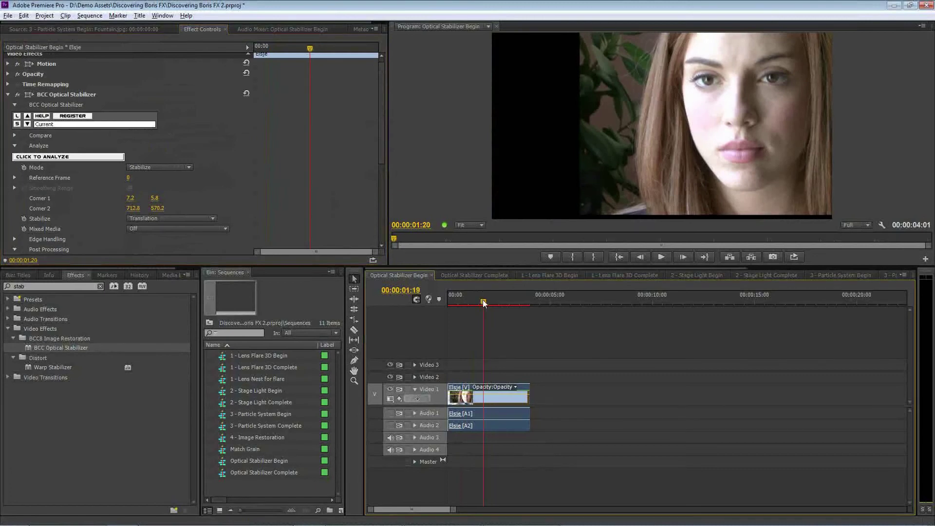
Scrub the stabilized clip to 00:00:02:19 and review the stabilizer's Post Processing settings and Mode options
{"action": "left_click_drag", "start_coordinate": [465, 299], "coordinate": [504, 305]}
{"action": "left_click", "coordinate": [383, 197]}
{"action": "scroll", "coordinate": [381, 197], "scroll_direction": "down", "scroll_amount": 5}
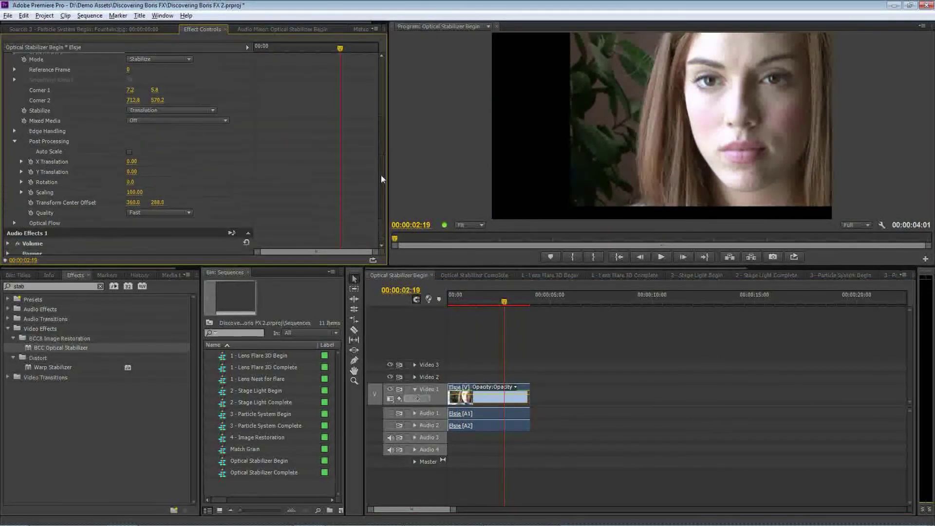
{"action": "scroll", "coordinate": [368, 150], "scroll_direction": "up", "scroll_amount": 2}
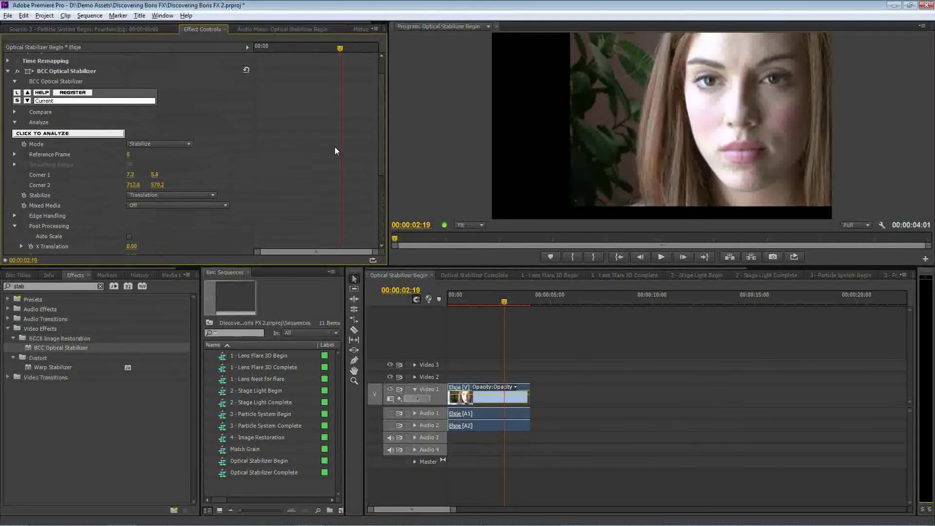
{"action": "left_click", "coordinate": [158, 144]}
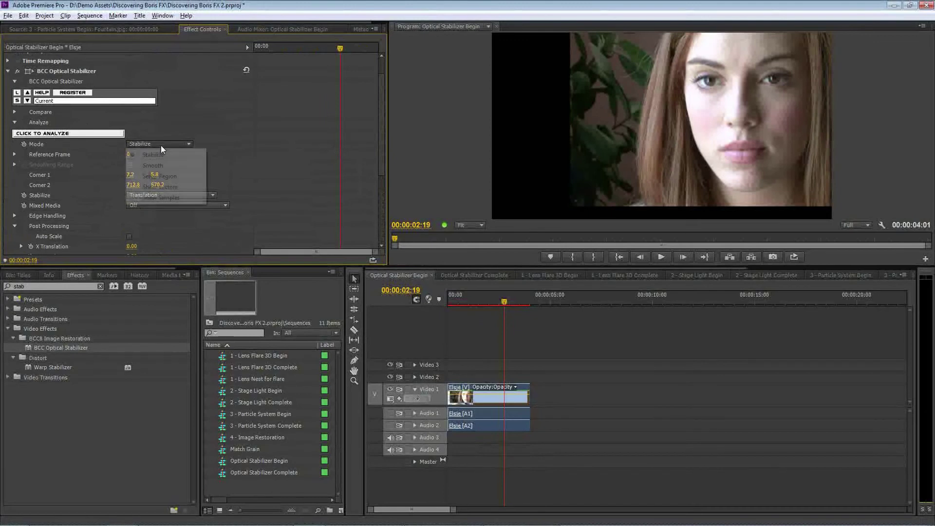
{"action": "left_click", "coordinate": [295, 129]}
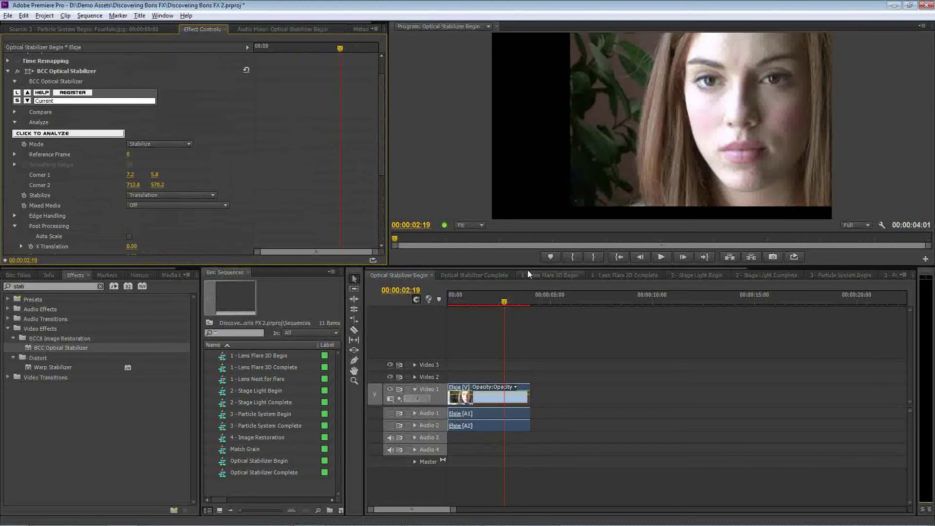
Open the 4 - Image Restoration sequence, clear the effects search and expand the BCC8 Image Restoration folder
{"action": "left_click_drag", "start_coordinate": [528, 267], "coordinate": [731, 275]}
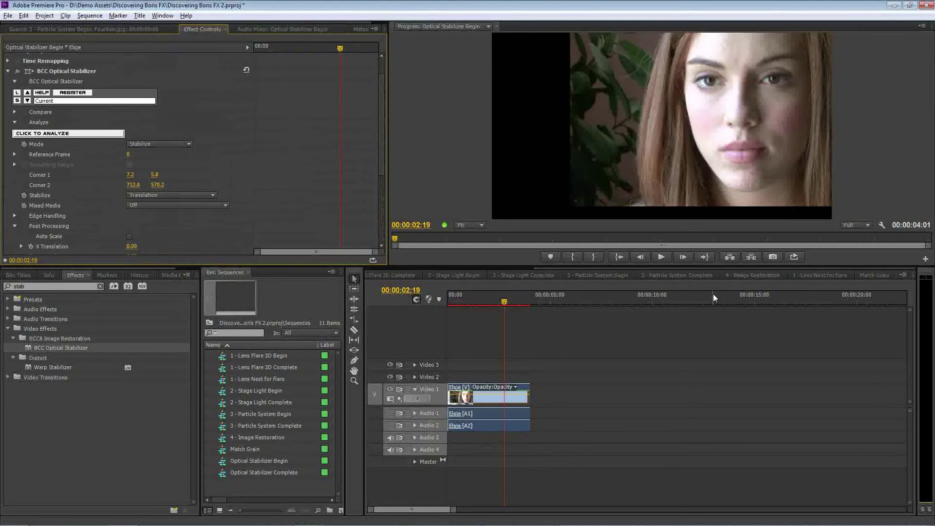
{"action": "left_click", "coordinate": [744, 275]}
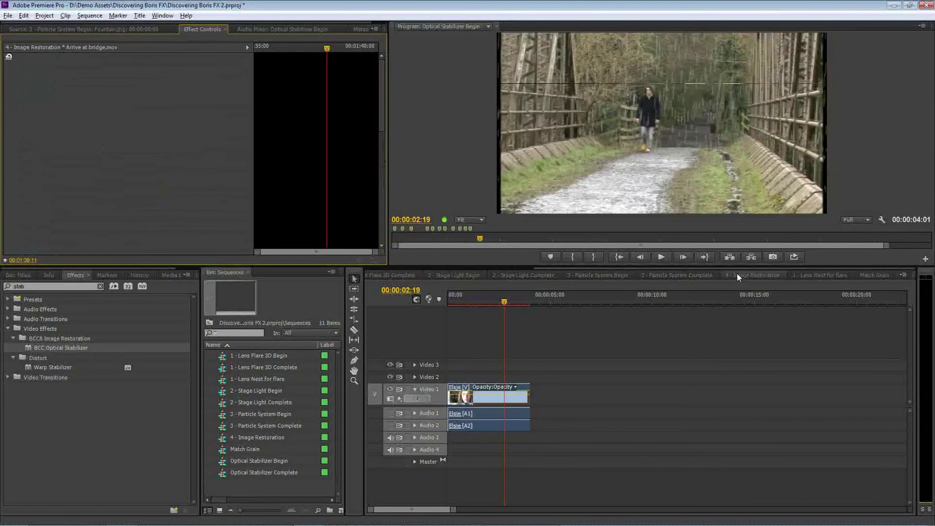
{"action": "left_click", "coordinate": [101, 286]}
{"action": "left_click", "coordinate": [7, 329]}
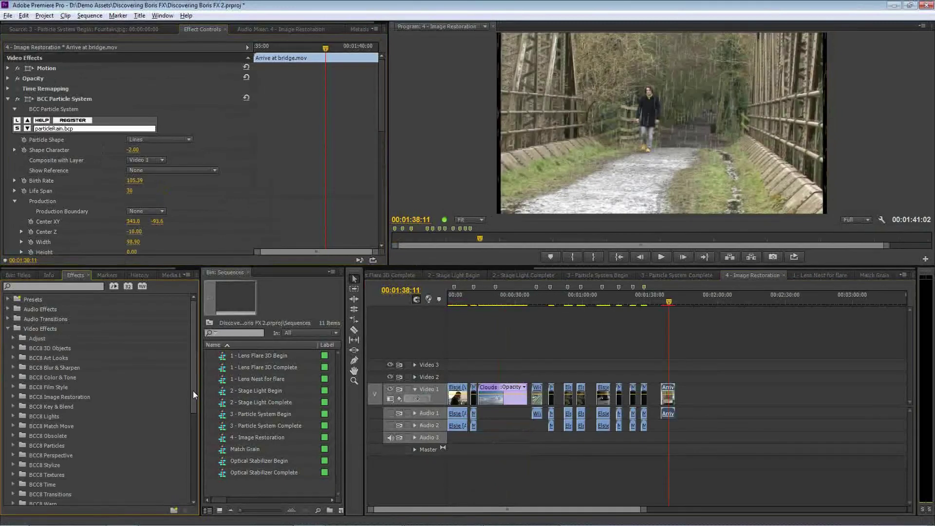
{"action": "scroll", "coordinate": [192, 391], "scroll_direction": "down", "scroll_amount": 2}
{"action": "left_click", "coordinate": [12, 347]}
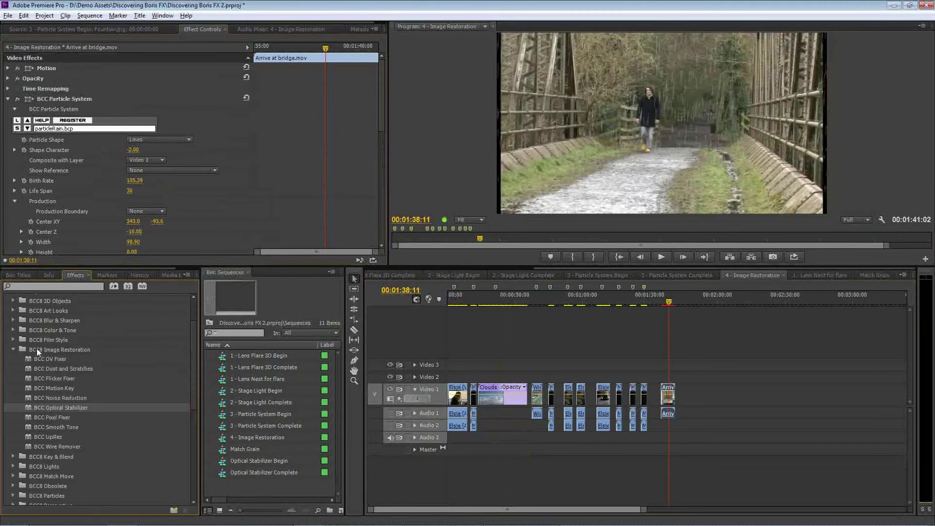
Move the playhead to 00:00:03:01 and magnify the preview to 400% to examine compression artifacts around the woman's shoulder
{"action": "left_click", "coordinate": [455, 297]}
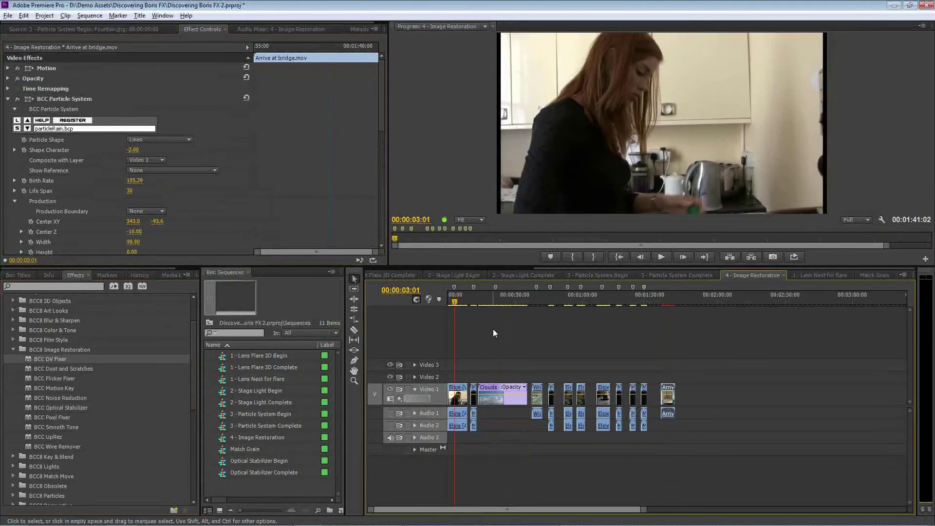
{"action": "left_click", "coordinate": [469, 220]}
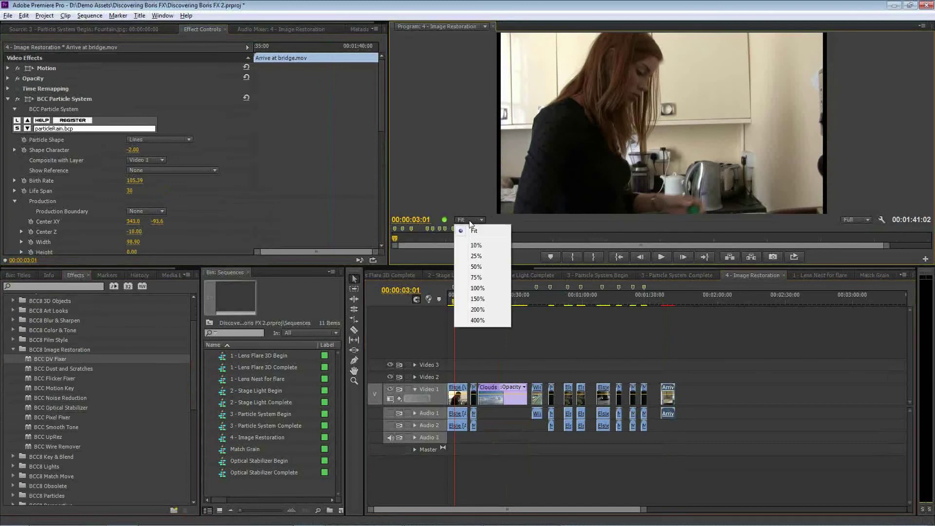
{"action": "left_click", "coordinate": [477, 310]}
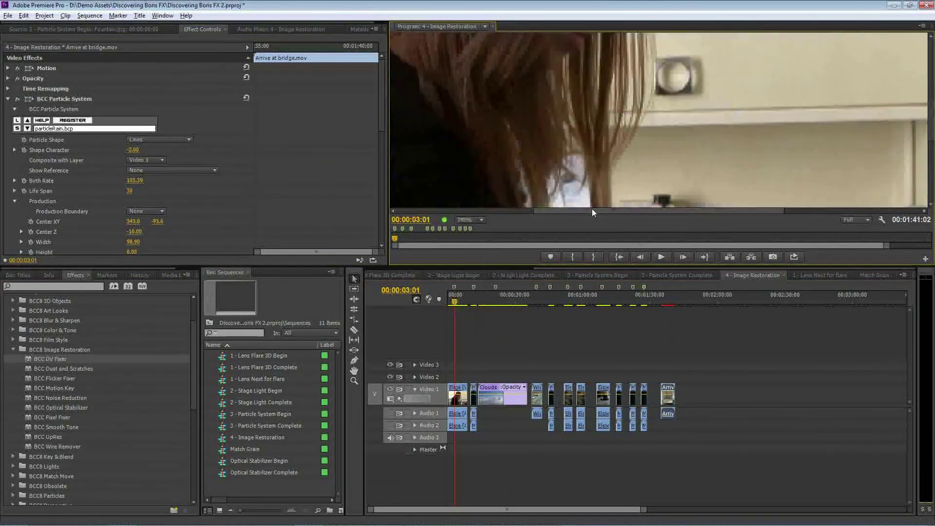
{"action": "left_click", "coordinate": [475, 220]}
{"action": "left_click", "coordinate": [477, 319]}
{"action": "scroll", "coordinate": [635, 216], "scroll_direction": "left", "scroll_amount": 5}
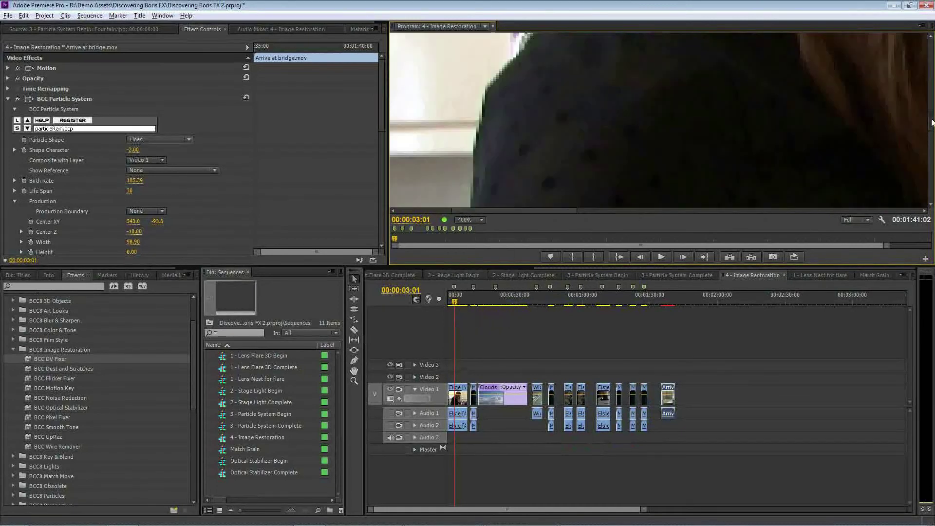
{"action": "scroll", "coordinate": [931, 122], "scroll_direction": "up", "scroll_amount": 5}
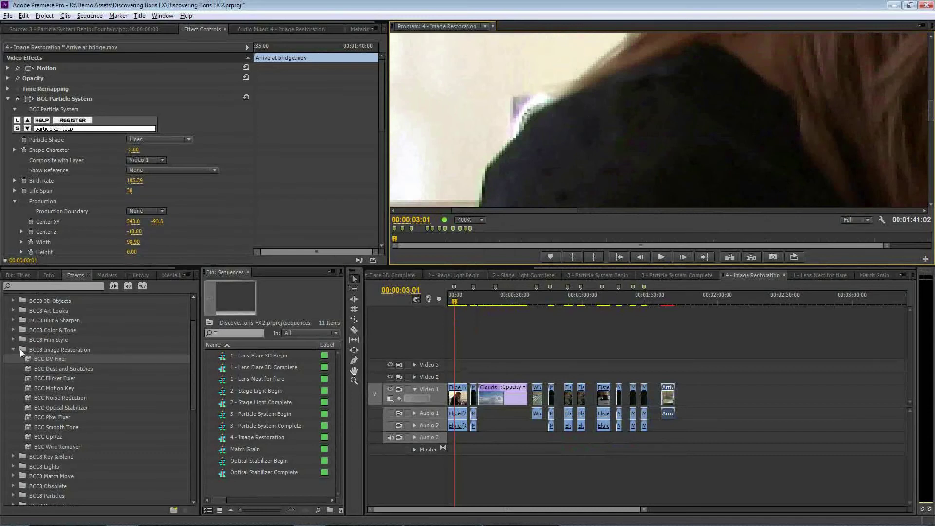
Apply BCC DV Fixer to the first clip in the sequence and bring its settings into view
{"action": "left_click", "coordinate": [462, 402]}
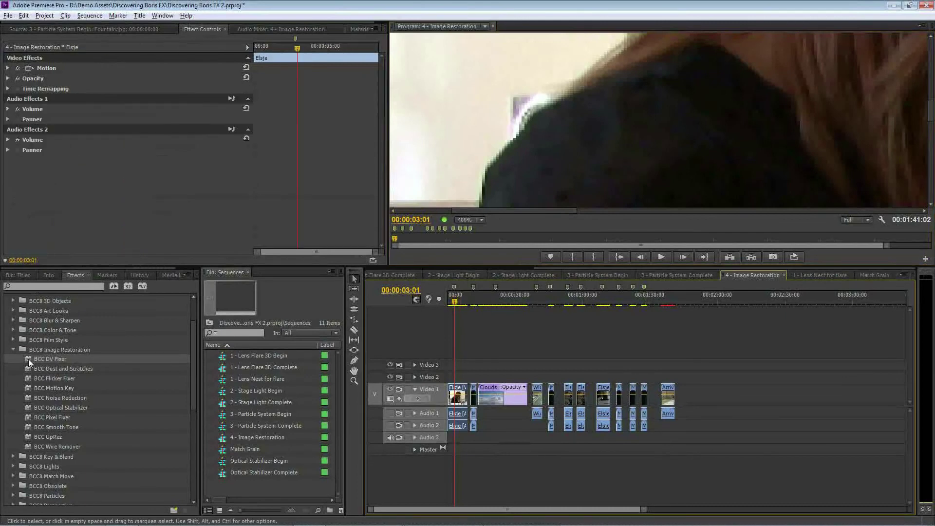
{"action": "left_click_drag", "start_coordinate": [29, 358], "coordinate": [460, 397]}
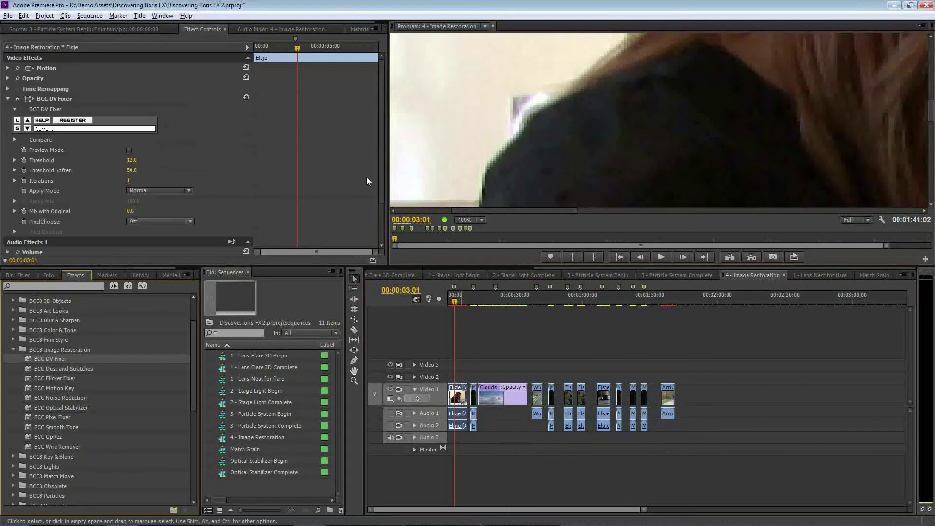
{"action": "scroll", "coordinate": [380, 194], "scroll_direction": "down", "scroll_amount": 2}
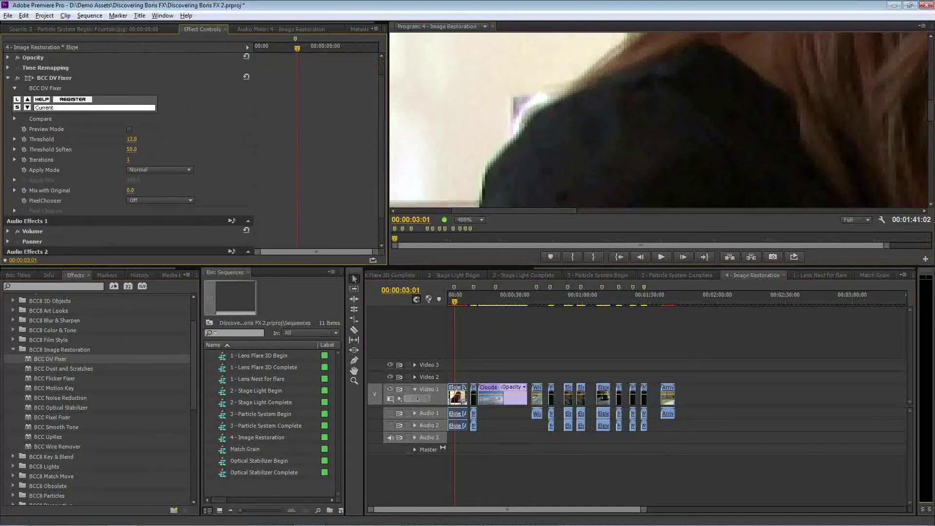
Try a DV Fixer Threshold of 48 and Threshold Soften of 13, toggling the effect to compare the shoulder edge
{"action": "left_click_drag", "start_coordinate": [131, 139], "coordinate": [165, 139]}
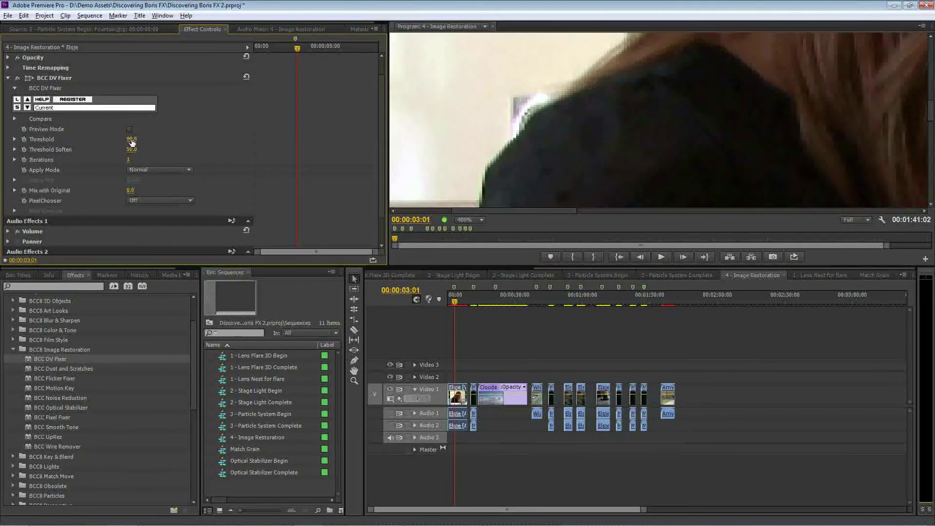
{"action": "left_click_drag", "start_coordinate": [131, 153], "coordinate": [126, 149]}
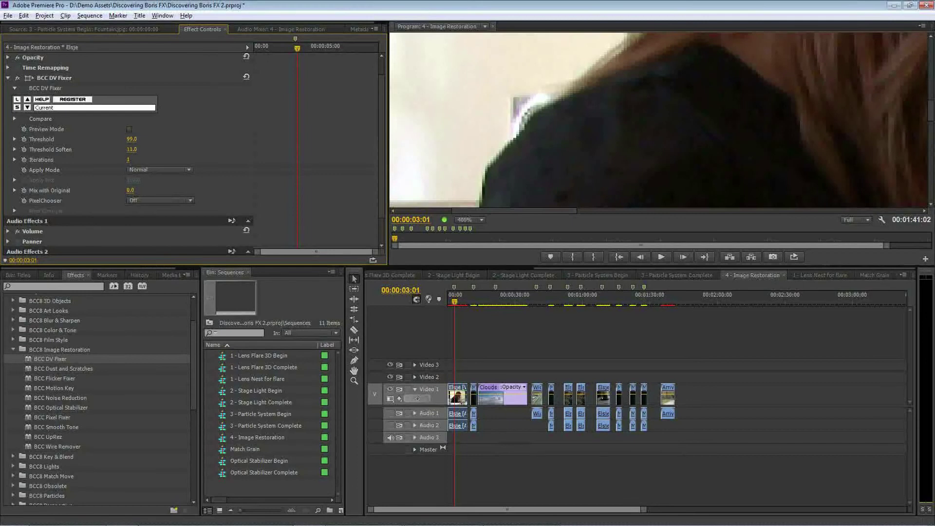
{"action": "left_click", "coordinate": [132, 139]}
{"action": "key", "text": "Return"}
{"action": "left_click_drag", "start_coordinate": [139, 139], "coordinate": [139, 140]}
{"action": "scroll", "coordinate": [382, 200], "scroll_direction": "down", "scroll_amount": 3}
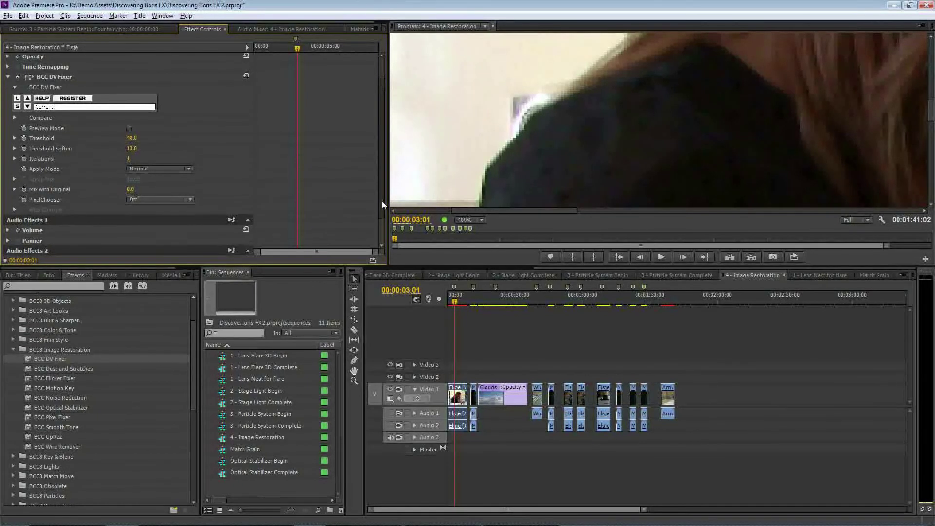
{"action": "scroll", "coordinate": [378, 223], "scroll_direction": "up", "scroll_amount": 5}
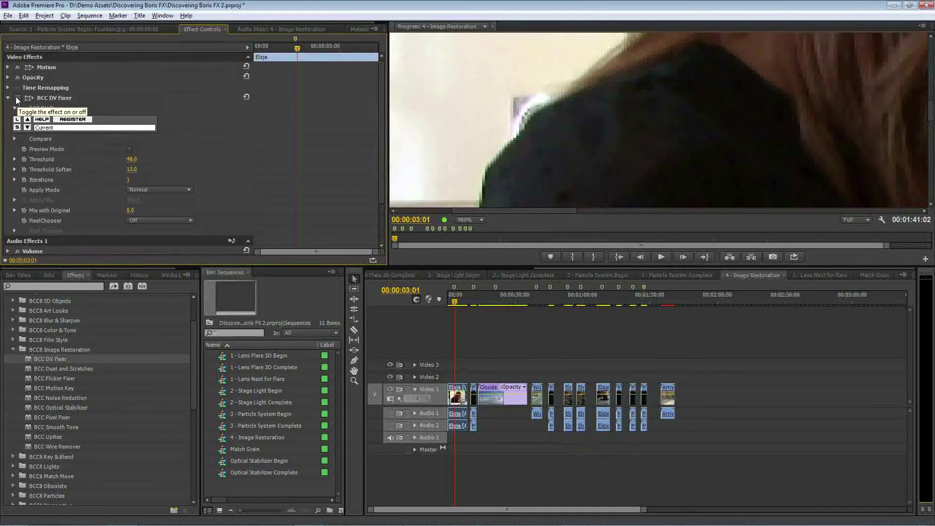
{"action": "left_click", "coordinate": [17, 99]}
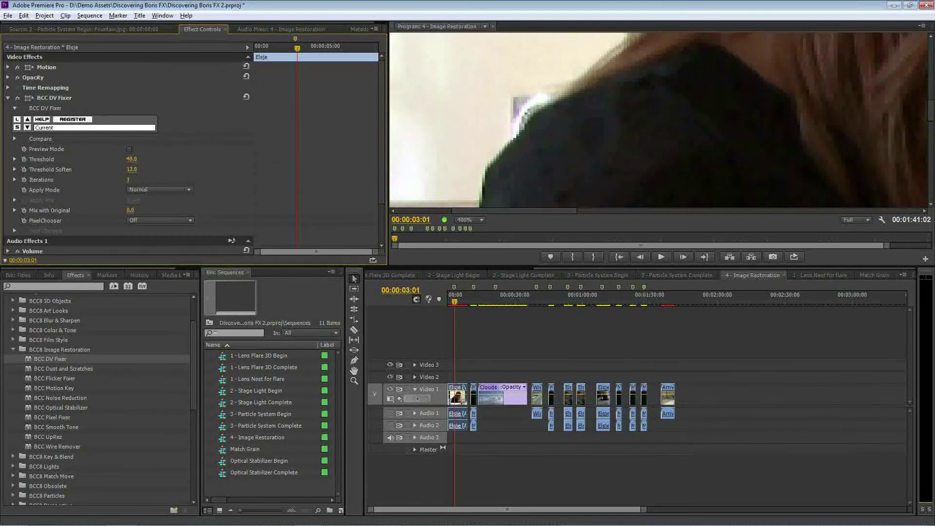
Set DV Fixer's Threshold to 9, Threshold Soften to 57 and Iterations to 4, comparing with the effect off and on
{"action": "left_click_drag", "start_coordinate": [131, 159], "coordinate": [139, 180]}
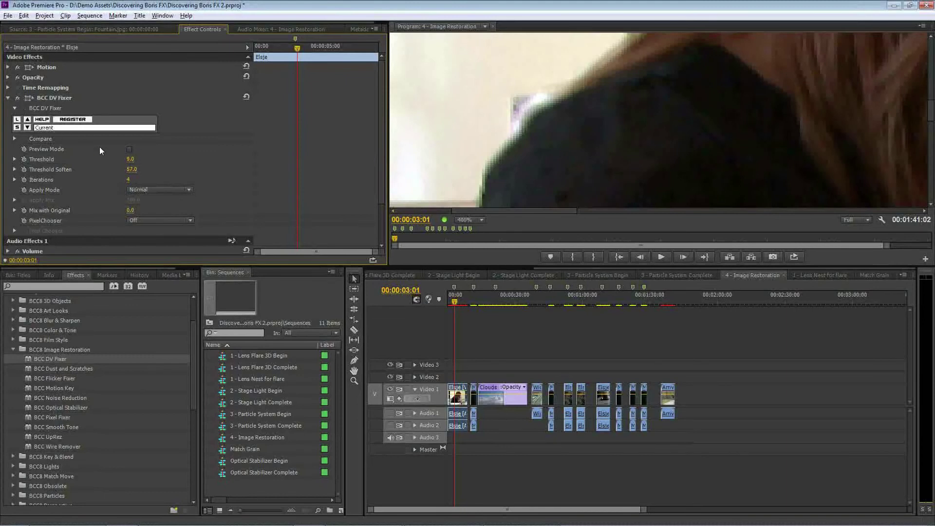
{"action": "left_click", "coordinate": [18, 98]}
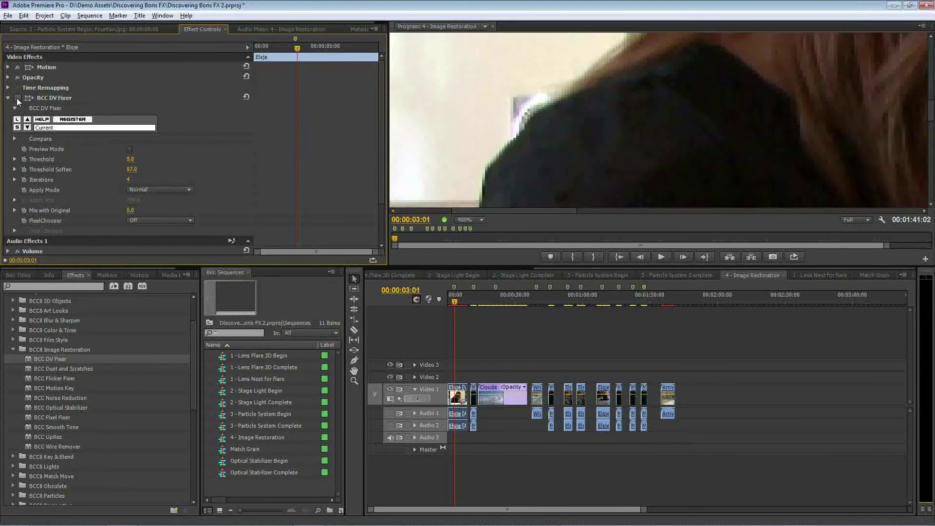
{"action": "left_click", "coordinate": [17, 98]}
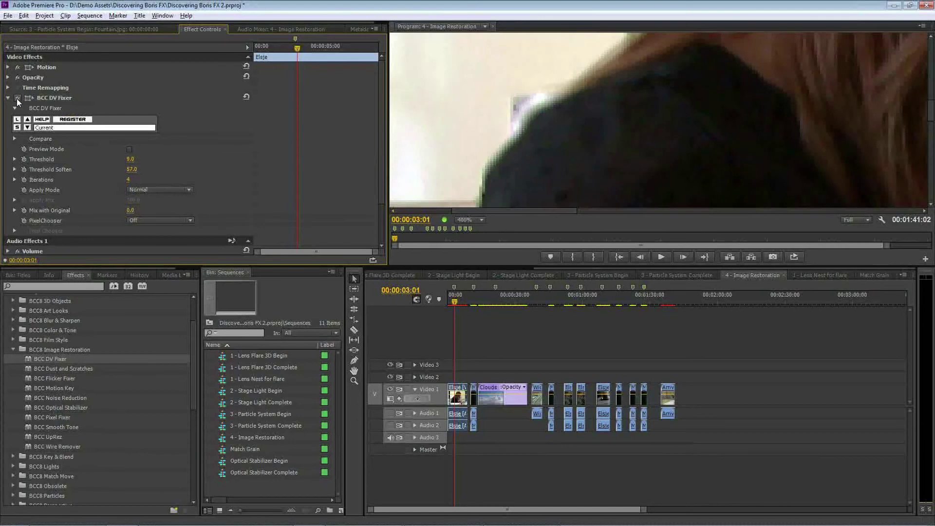
{"action": "left_click", "coordinate": [17, 99]}
Fit the whole frame in the preview and play the DV Fixer clip briefly
{"action": "left_click", "coordinate": [482, 220]}
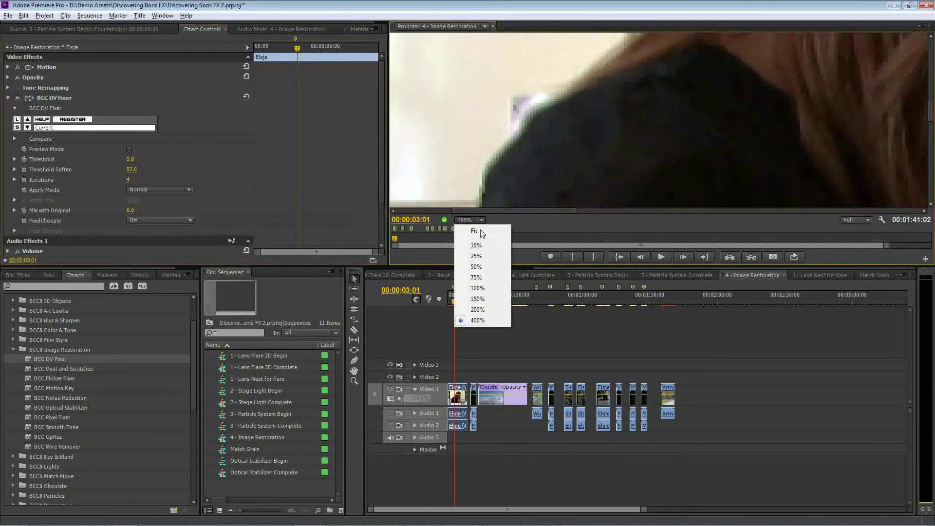
{"action": "left_click", "coordinate": [475, 232]}
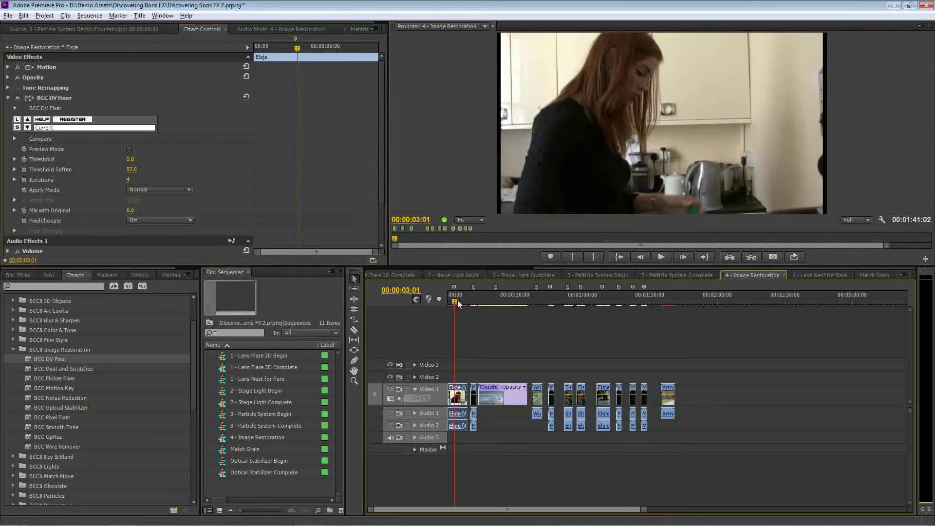
{"action": "key", "text": "space"}
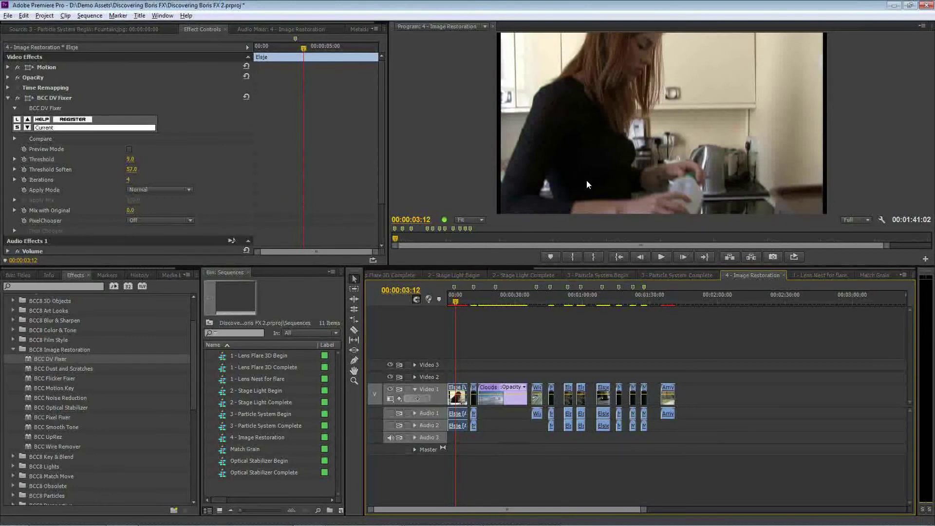
Apply BCC Dust and Scratches to the man's portrait clip at 00:00:11:01 and show its settings
{"action": "left_click", "coordinate": [473, 298]}
{"action": "left_click_drag", "start_coordinate": [473, 297], "coordinate": [471, 285]}
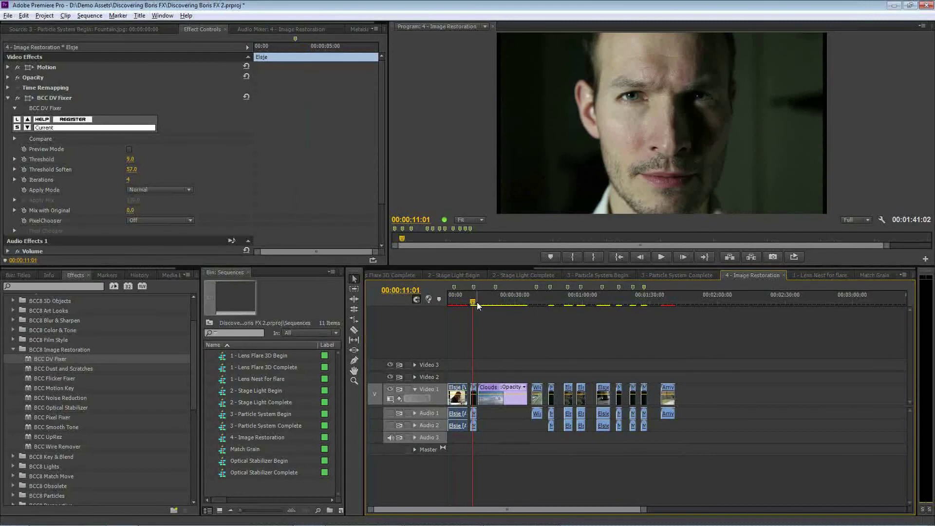
{"action": "left_click_drag", "start_coordinate": [29, 369], "coordinate": [474, 395]}
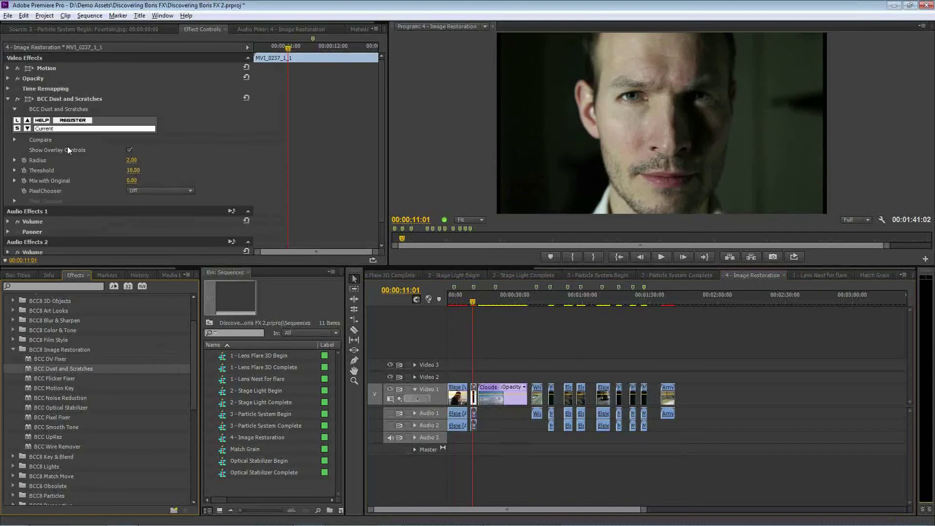
{"action": "left_click", "coordinate": [381, 147]}
{"action": "scroll", "coordinate": [381, 151], "scroll_direction": "down", "scroll_amount": 1}
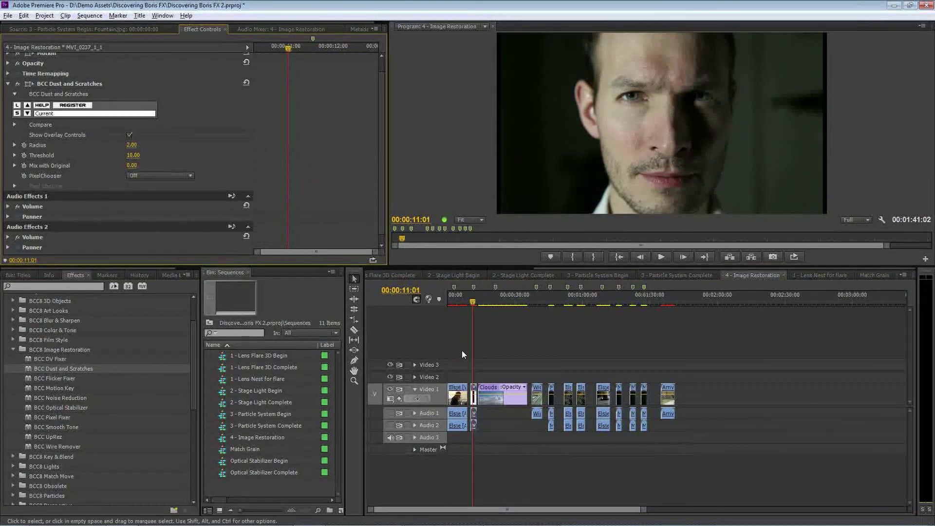
Play the Clouds clip from near its start to examine the time-lapse flicker, stopping around 00:00:25:07
{"action": "left_click", "coordinate": [488, 298]}
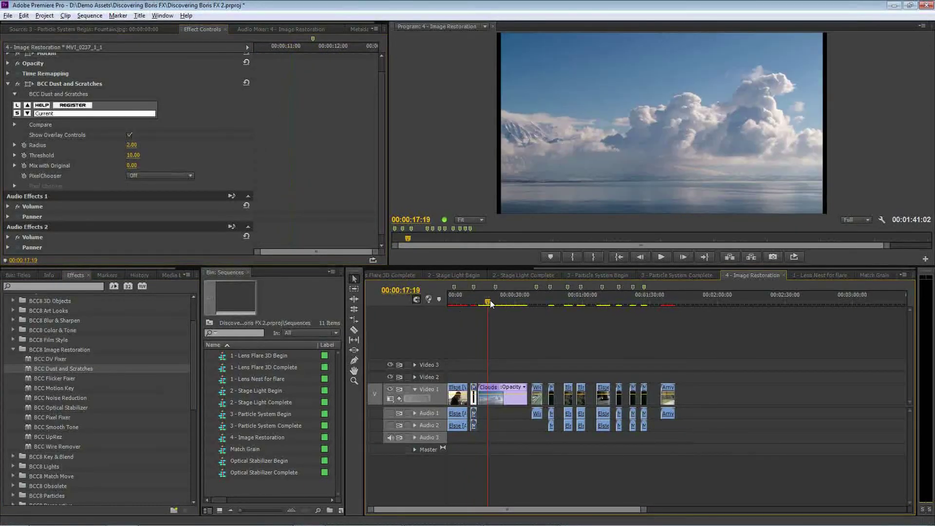
{"action": "left_click", "coordinate": [486, 302]}
{"action": "mouse_move", "coordinate": [486, 301]}
{"action": "left_mouse_down"}
{"action": "mouse_move", "coordinate": [516, 303]}
{"action": "mouse_move", "coordinate": [487, 304]}
{"action": "left_mouse_up"}
{"action": "key", "text": "space"}
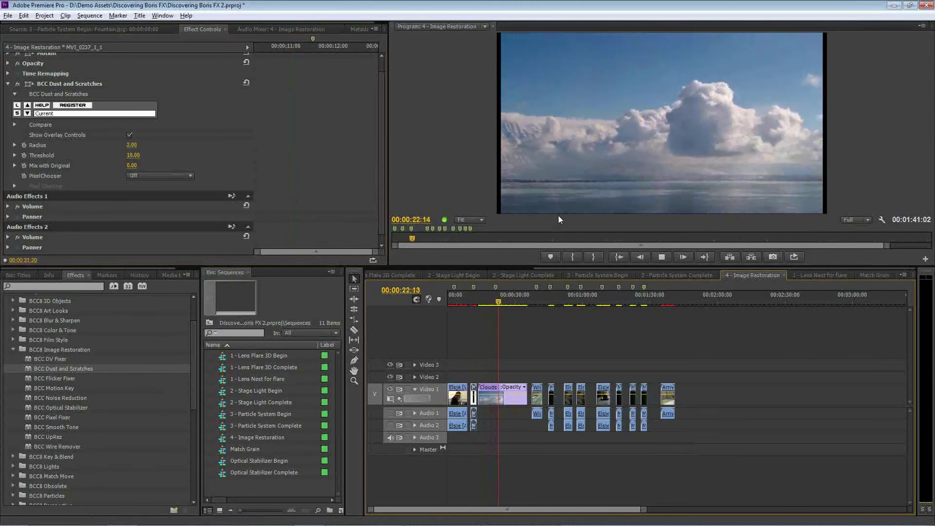
{"action": "key", "text": "space"}
Enlarge the preview area and apply BCC Flicker Fixer to the Clouds clip, returning the playhead to 00:00:16:06
{"action": "left_click_drag", "start_coordinate": [517, 265], "coordinate": [514, 358]}
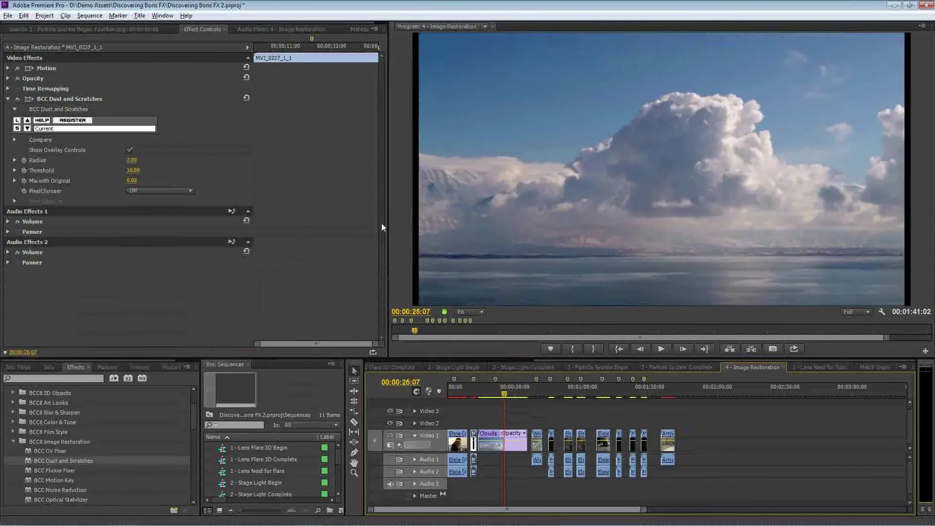
{"action": "left_click_drag", "start_coordinate": [64, 471], "coordinate": [500, 444]}
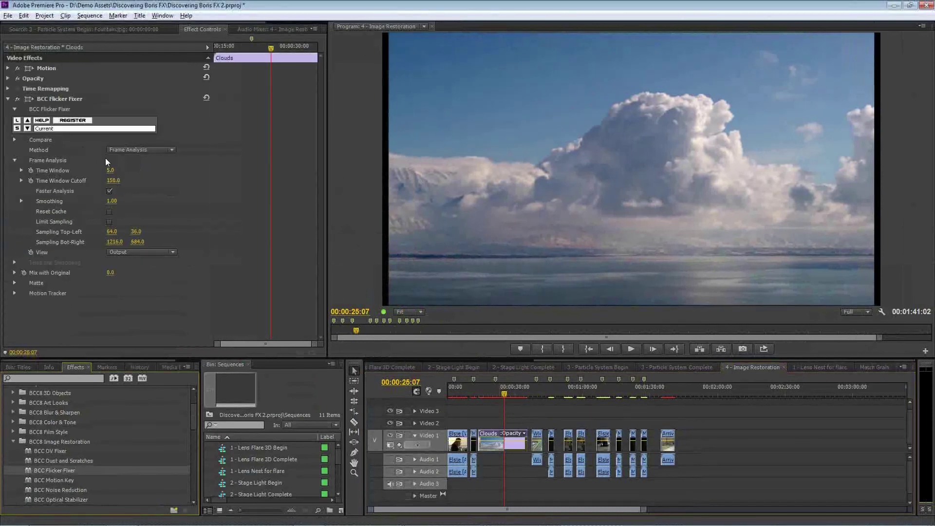
{"action": "left_click_drag", "start_coordinate": [491, 395], "coordinate": [484, 394]}
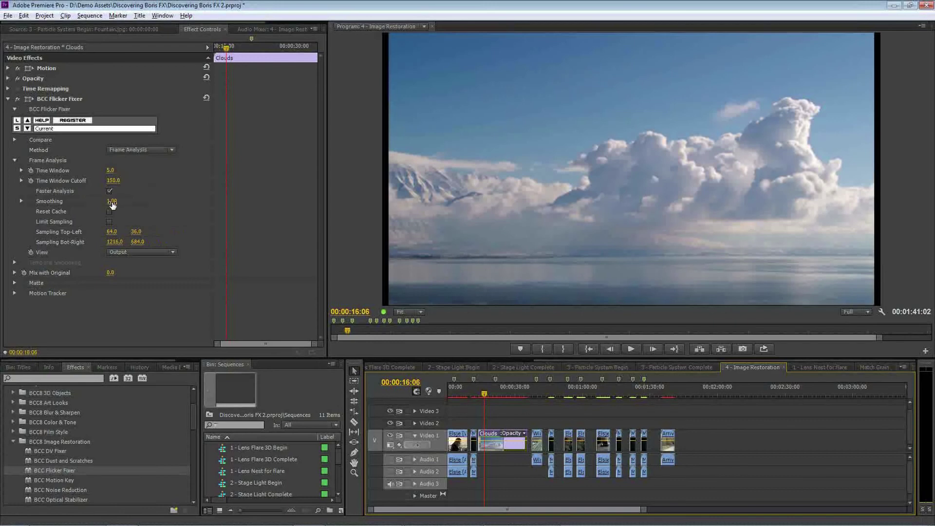
Try the Temporal Smooth YCC method on the Clouds clip, previewing it at 00:00:22:07 and 00:00:15:20, and restore Frame Analysis
{"action": "left_click", "coordinate": [145, 150]}
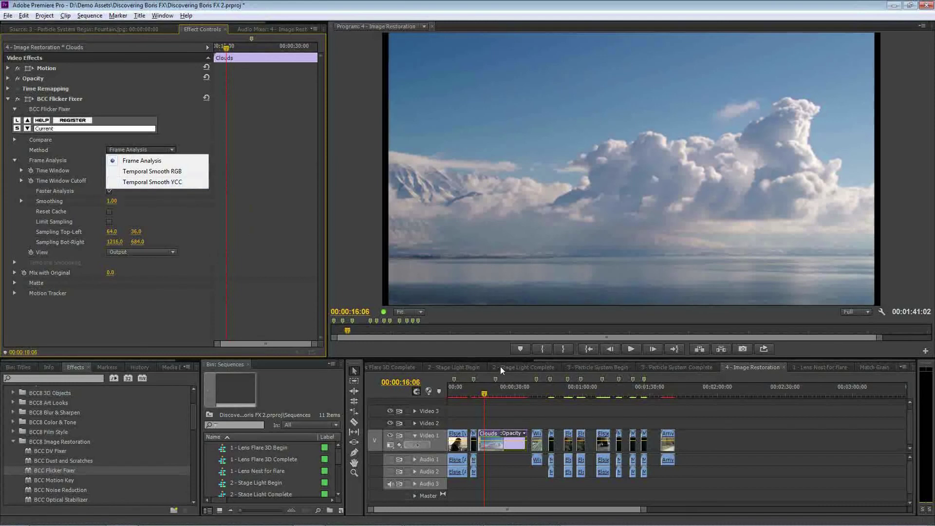
{"action": "key", "text": "Return"}
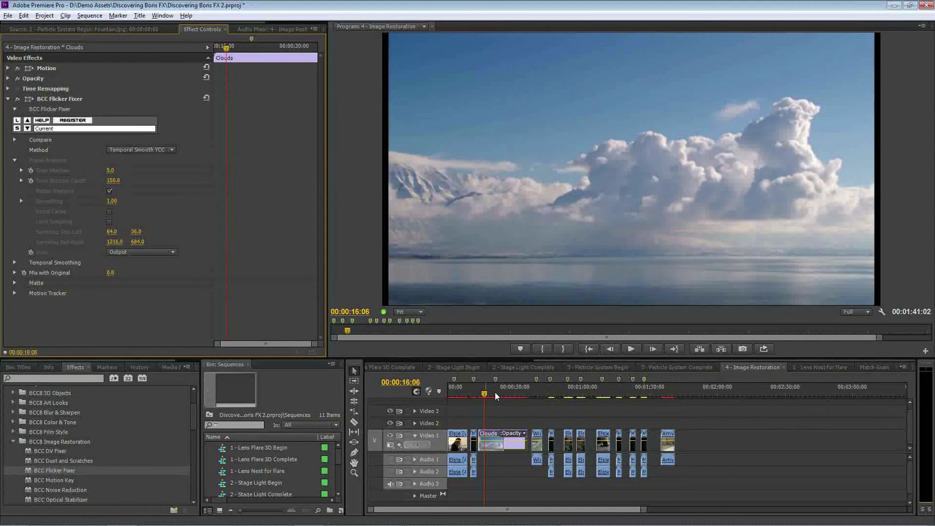
{"action": "left_click", "coordinate": [497, 396]}
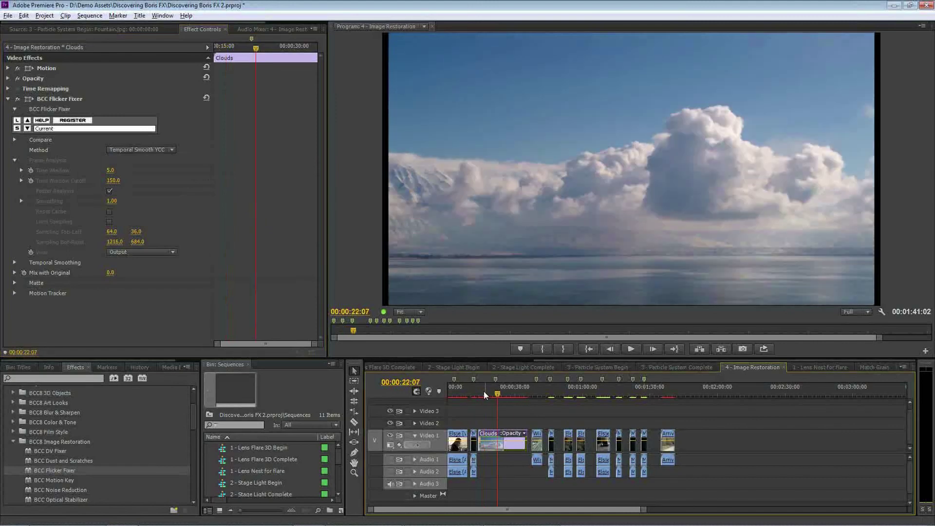
{"action": "left_click", "coordinate": [483, 395]}
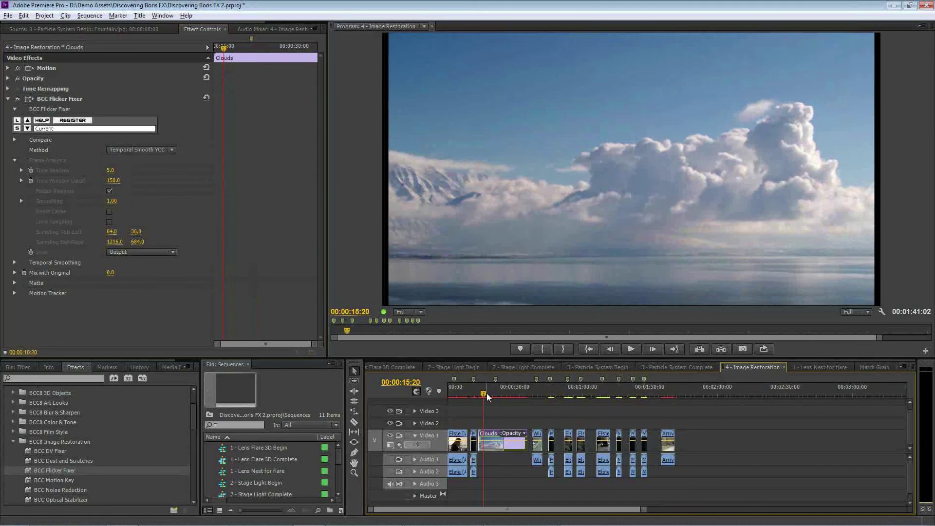
{"action": "left_click", "coordinate": [134, 151]}
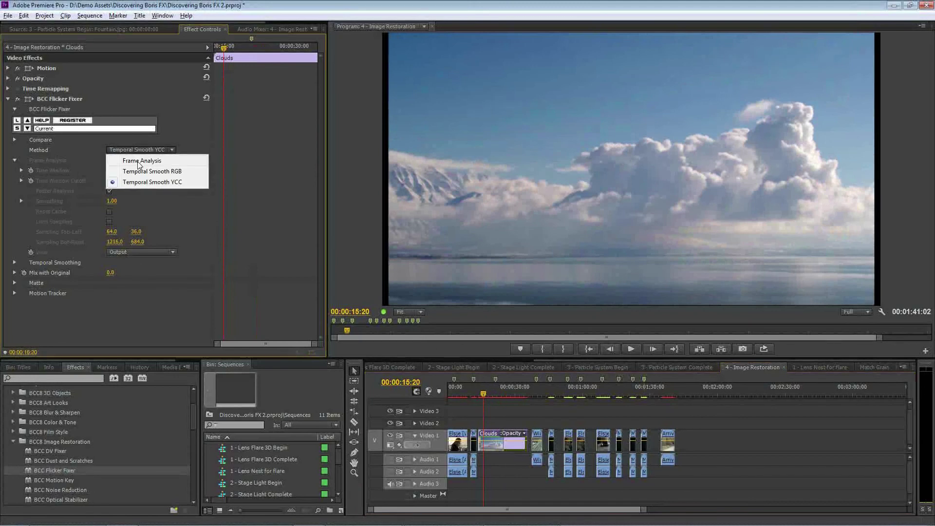
{"action": "left_click", "coordinate": [139, 161]}
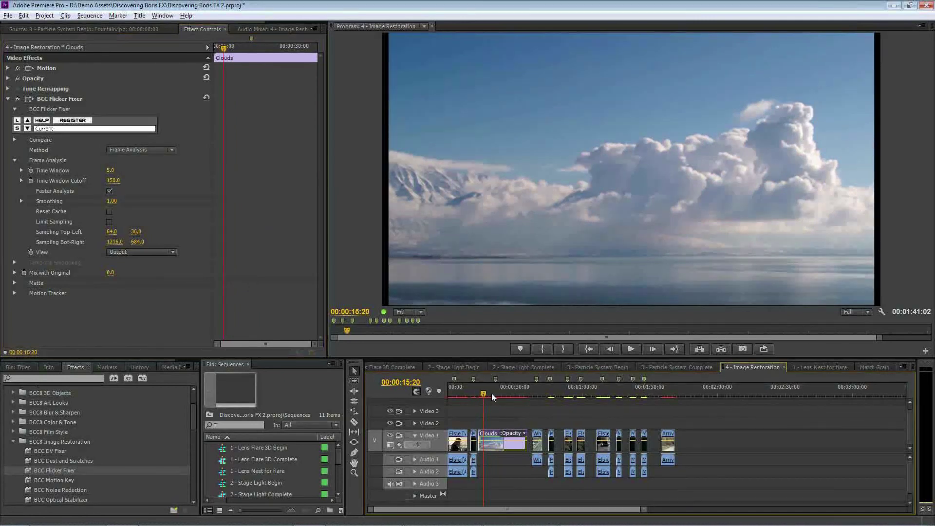
{"action": "left_click", "coordinate": [492, 395]}
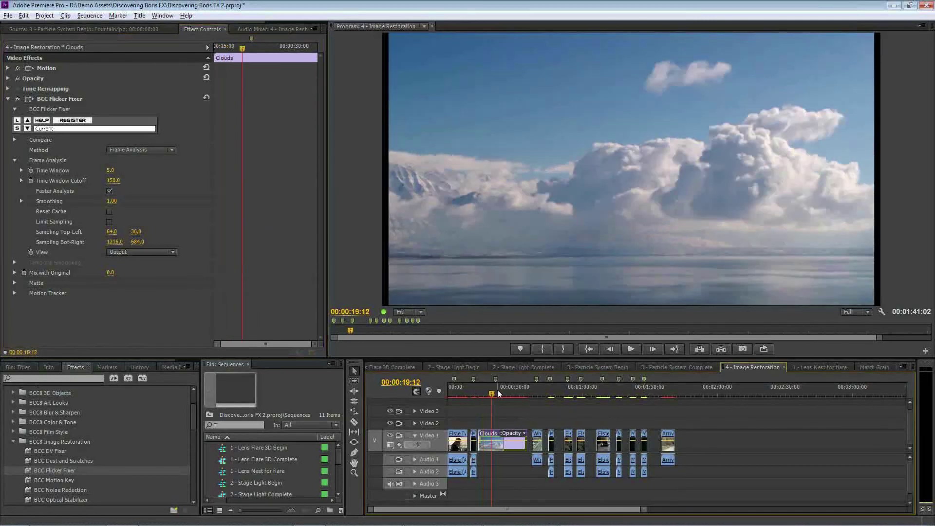
{"action": "key", "text": "slash"}
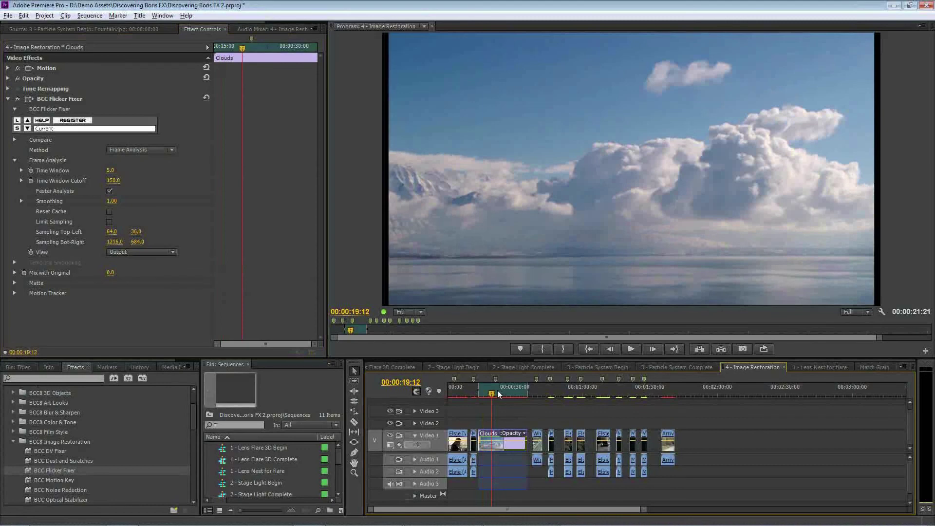
{"action": "key", "text": "Return"}
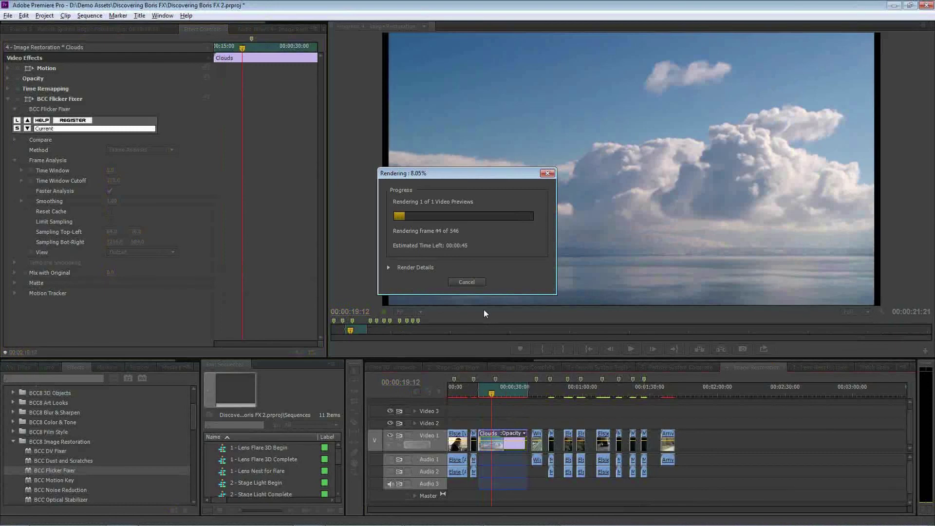
{"action": "key", "text": "Escape"}
Shorten the end of the Clouds clip to a duration of about 00:00:07:13 and mark the clip's range
{"action": "left_click", "coordinate": [521, 421]}
{"action": "key", "text": "n"}
{"action": "left_click_drag", "start_coordinate": [527, 435], "coordinate": [495, 433]}
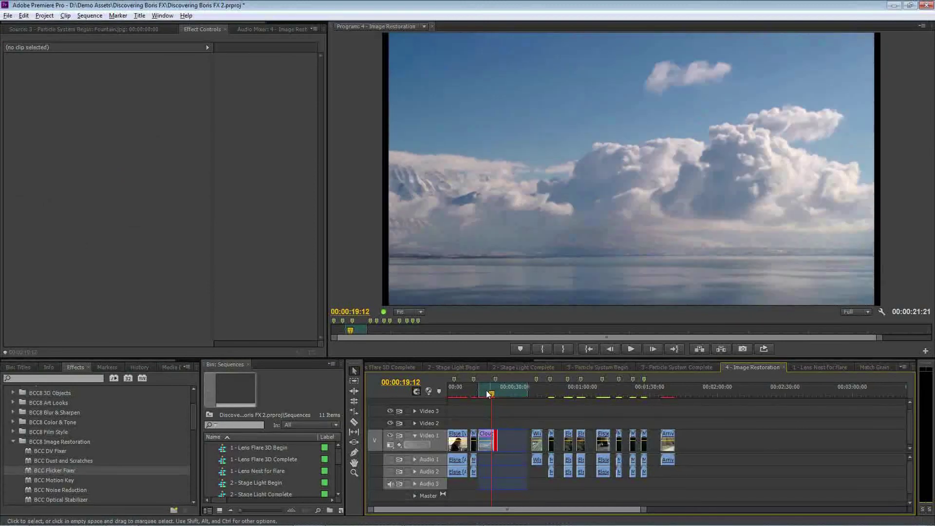
{"action": "left_click", "coordinate": [485, 394]}
{"action": "left_click", "coordinate": [486, 443]}
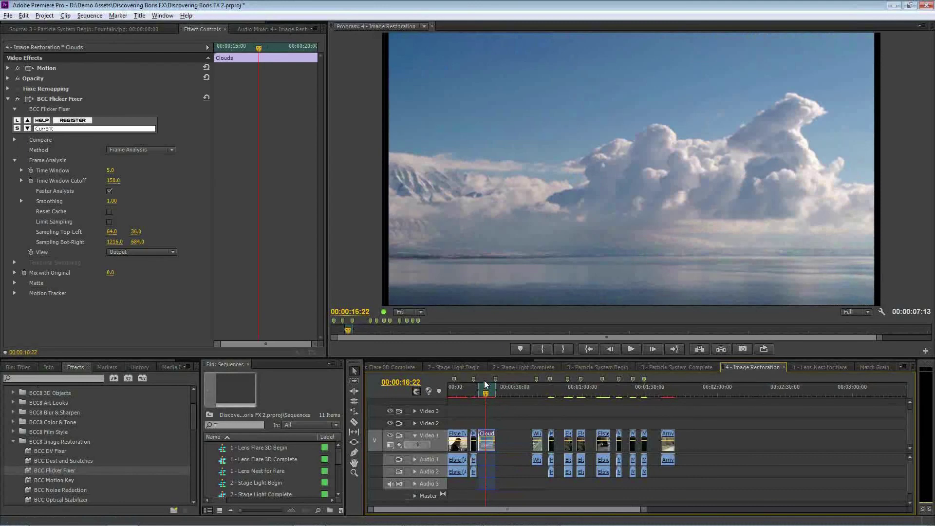
Render the marked Clouds range, play the flicker-corrected result until 00:00:20:07, and return the playhead to the start of the clip
{"action": "key", "text": "Return"}
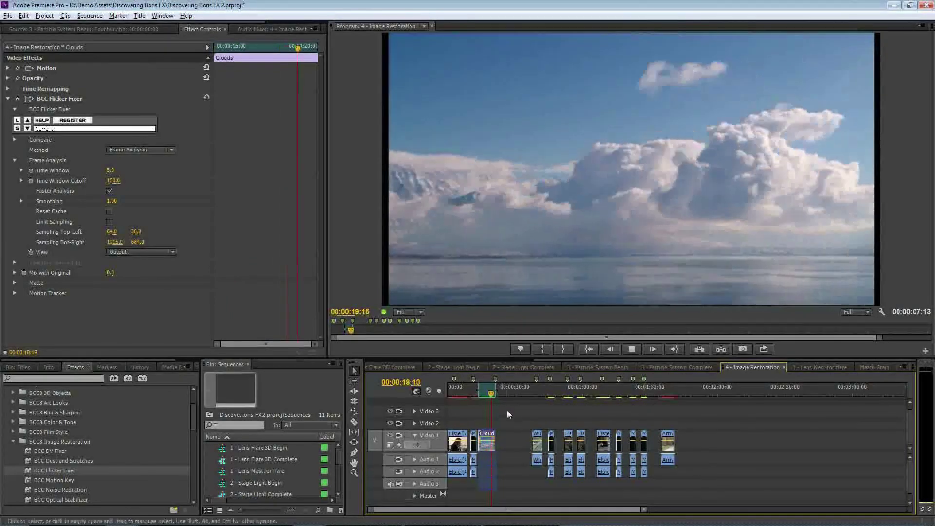
{"action": "key", "text": "space"}
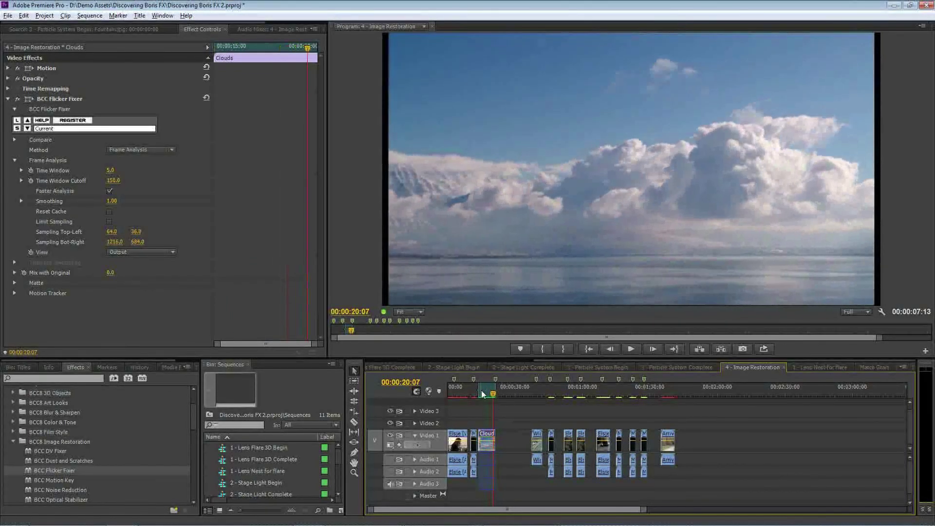
{"action": "left_click", "coordinate": [482, 393]}
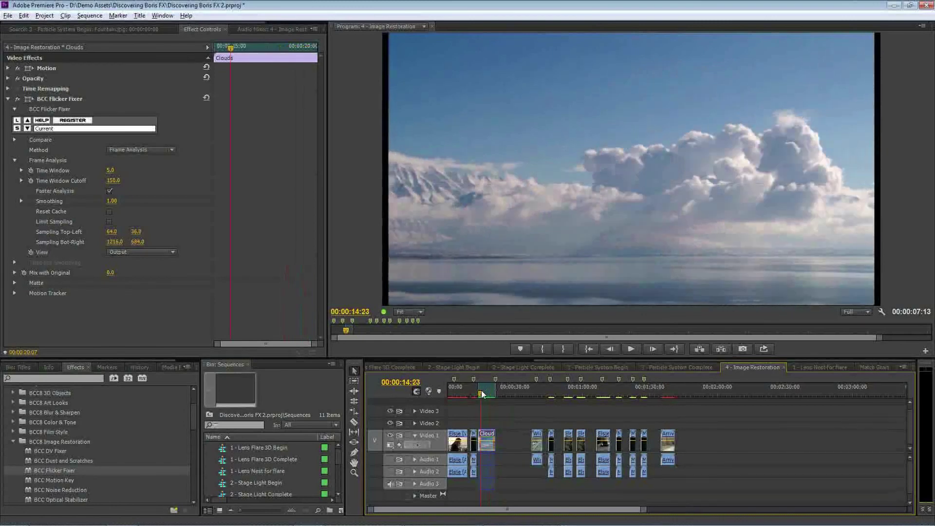
Find BCC Motion Key among the Image Restoration effects and move the playhead to the wide city street clip at 00:00:39:20
{"action": "left_click", "coordinate": [534, 390]}
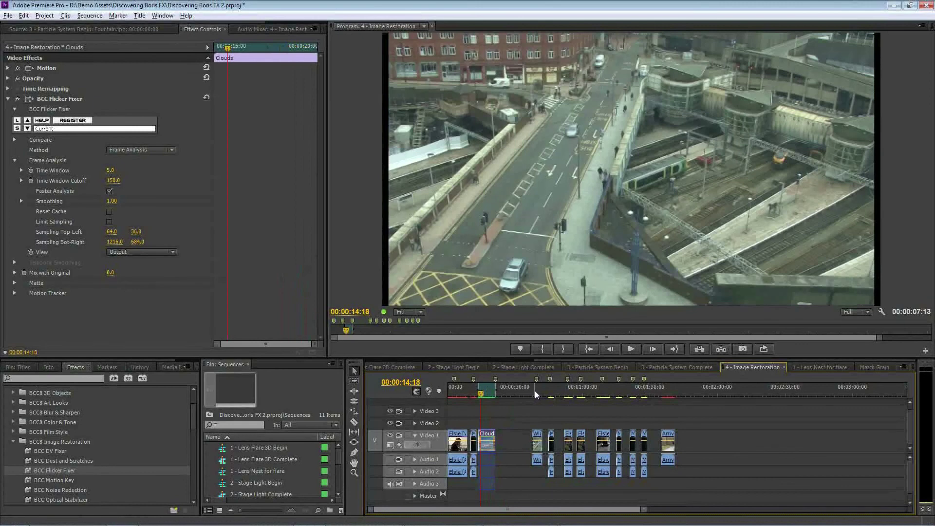
{"action": "left_click_drag", "start_coordinate": [535, 390], "coordinate": [563, 392]}
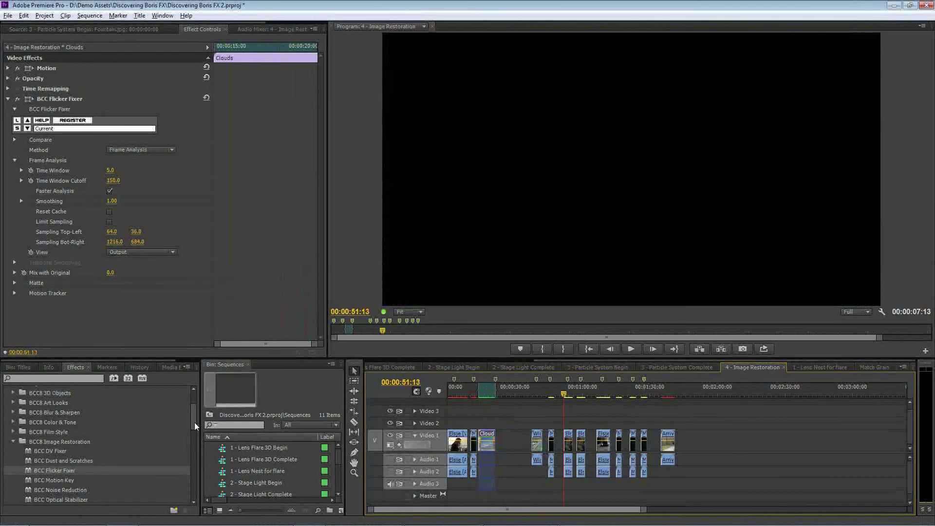
{"action": "left_click_drag", "start_coordinate": [195, 422], "coordinate": [195, 437]}
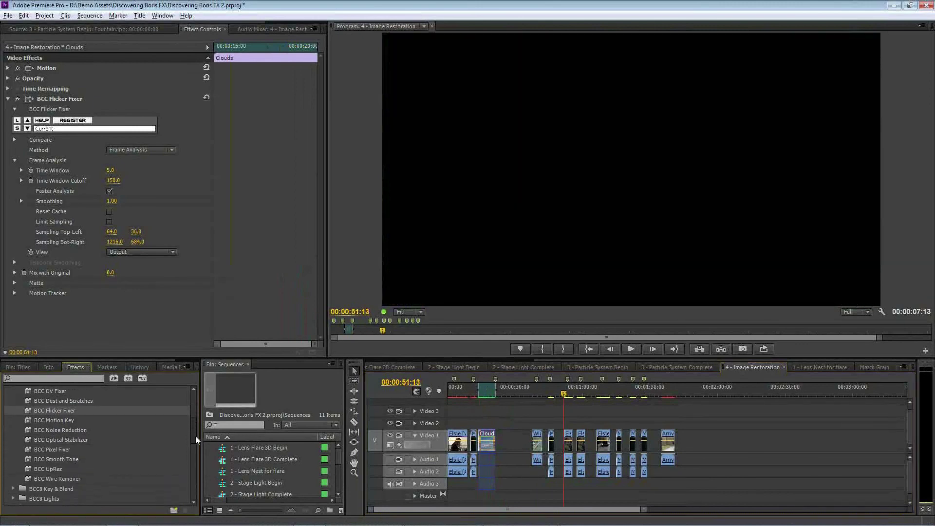
{"action": "left_click", "coordinate": [535, 390]}
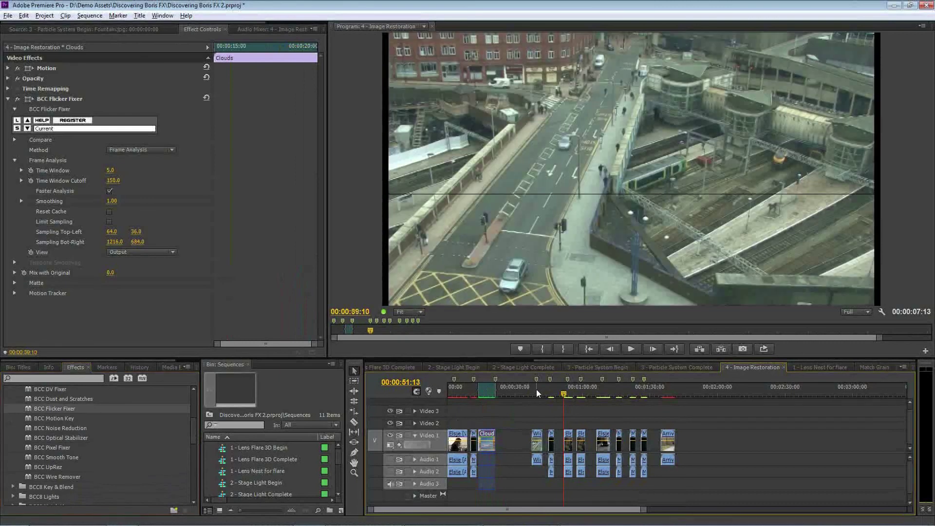
{"action": "left_click", "coordinate": [537, 390]}
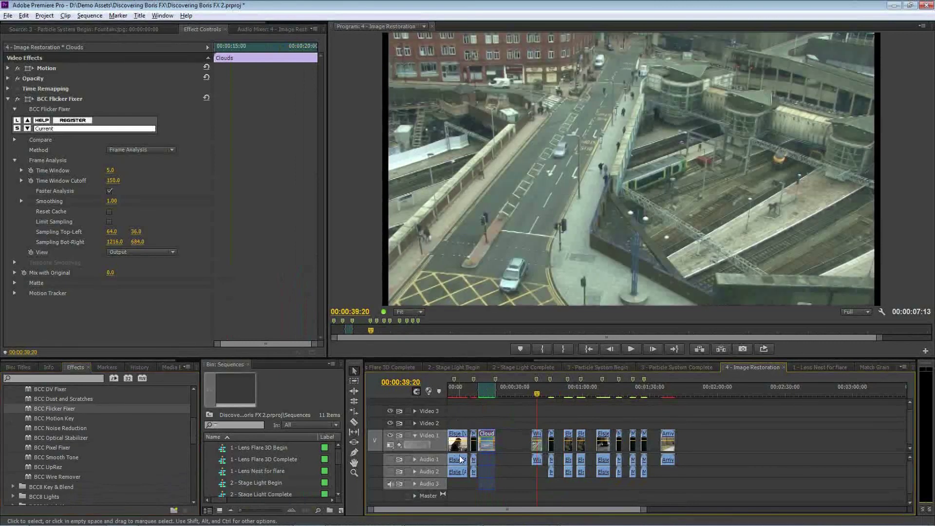
Apply BCC Motion Key to Wide city.mov at 00:00:38:03 and select the effect to activate its on-screen region control
{"action": "key", "text": "="}
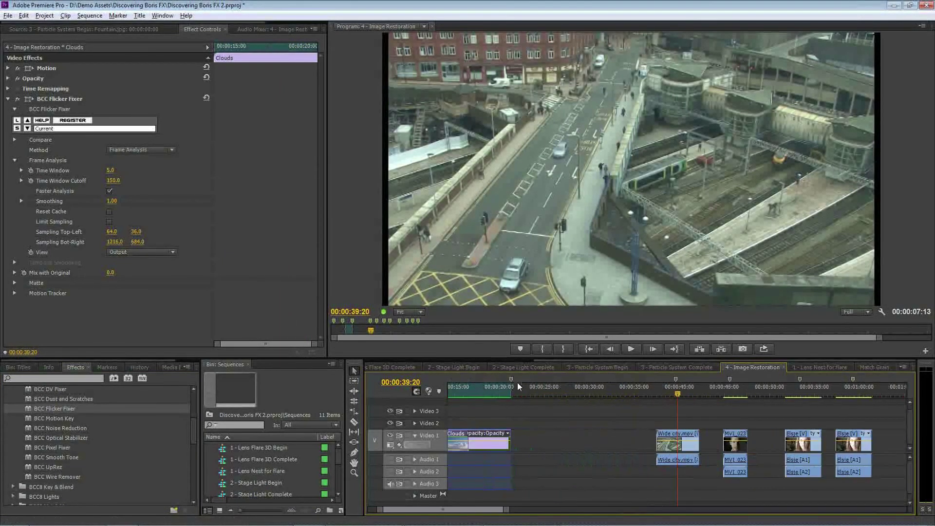
{"action": "key", "text": "="}
{"action": "scroll", "coordinate": [449, 513], "scroll_direction": "down", "scroll_amount": 10}
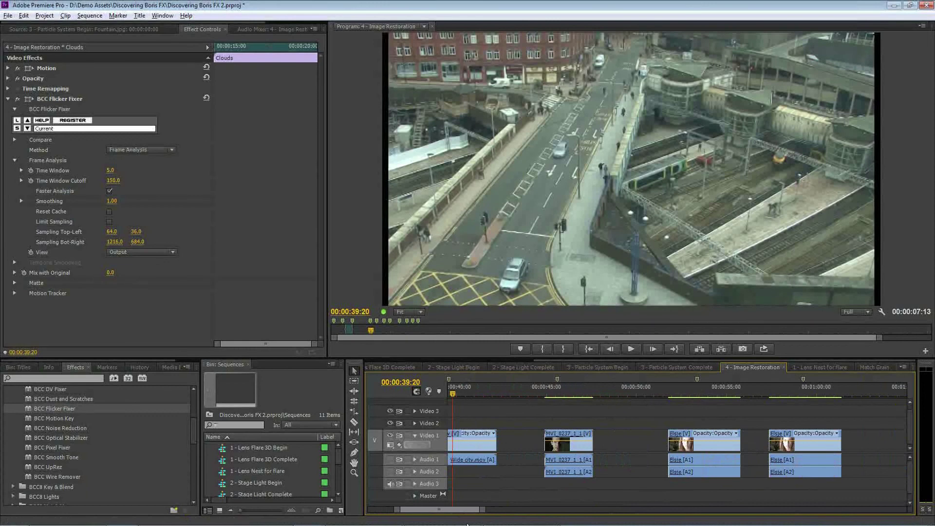
{"action": "scroll", "coordinate": [524, 392], "scroll_direction": "up", "scroll_amount": 5}
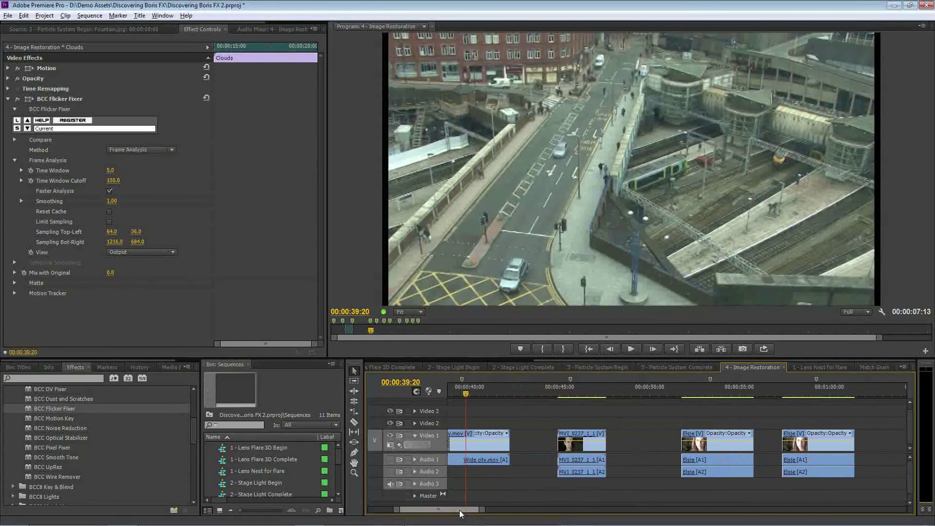
{"action": "left_click", "coordinate": [535, 389]}
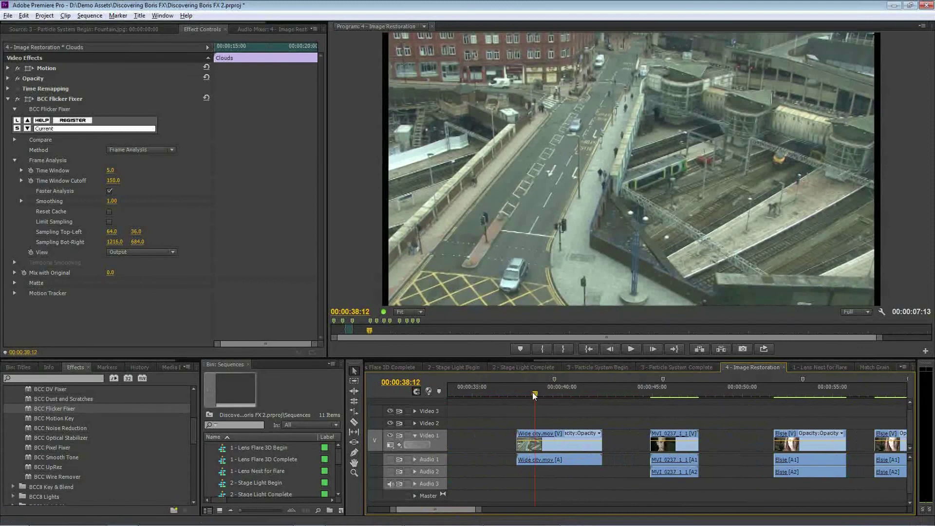
{"action": "mouse_move", "coordinate": [533, 392]}
{"action": "left_mouse_down"}
{"action": "mouse_move", "coordinate": [565, 395]}
{"action": "mouse_move", "coordinate": [528, 394]}
{"action": "left_mouse_up"}
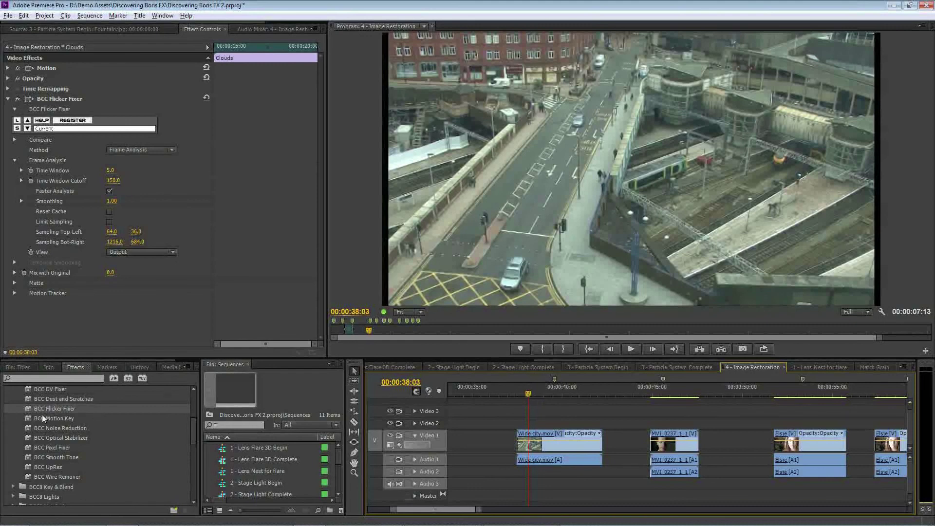
{"action": "left_click_drag", "start_coordinate": [30, 419], "coordinate": [551, 447]}
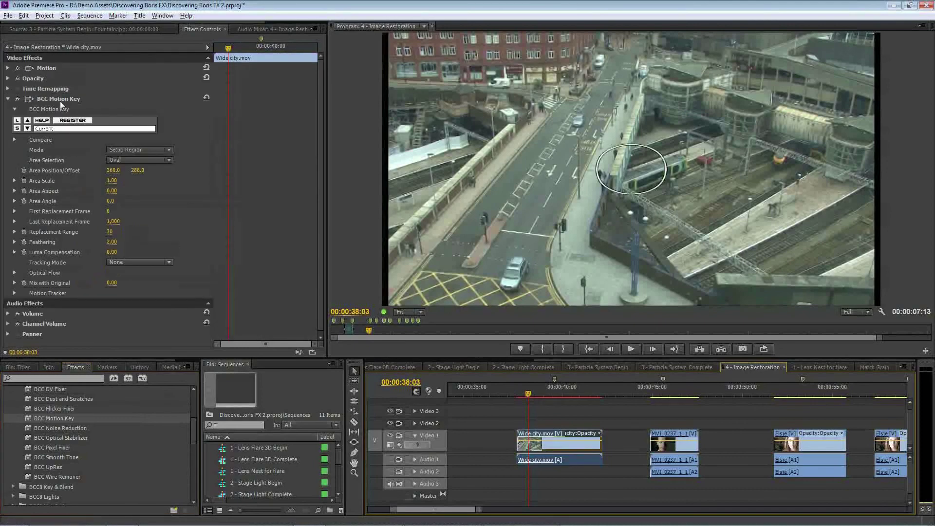
{"action": "left_click", "coordinate": [59, 100]}
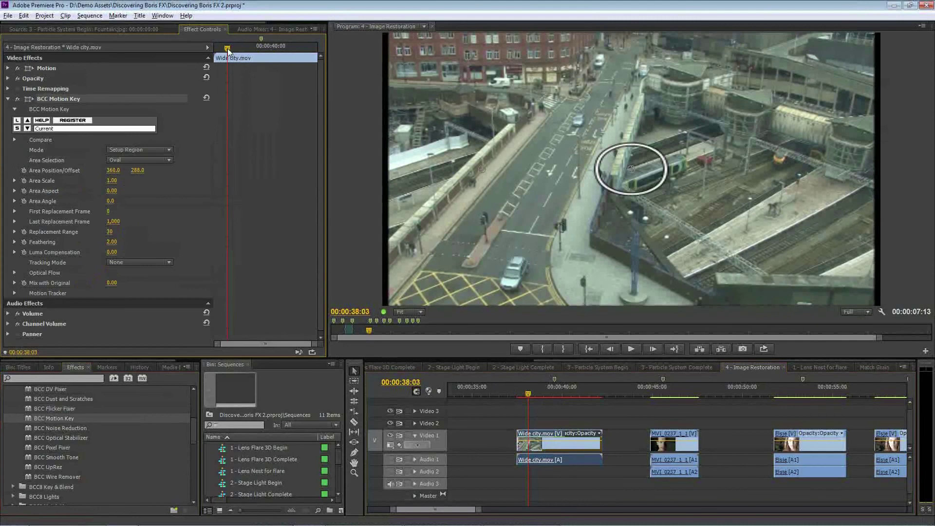
At 00:00:37:12, position the oval region over the distant car at 292.1, 163.3 and enable keyframing for Area Position/Offset and Area Scale
{"action": "left_click_drag", "start_coordinate": [227, 50], "coordinate": [206, 45]}
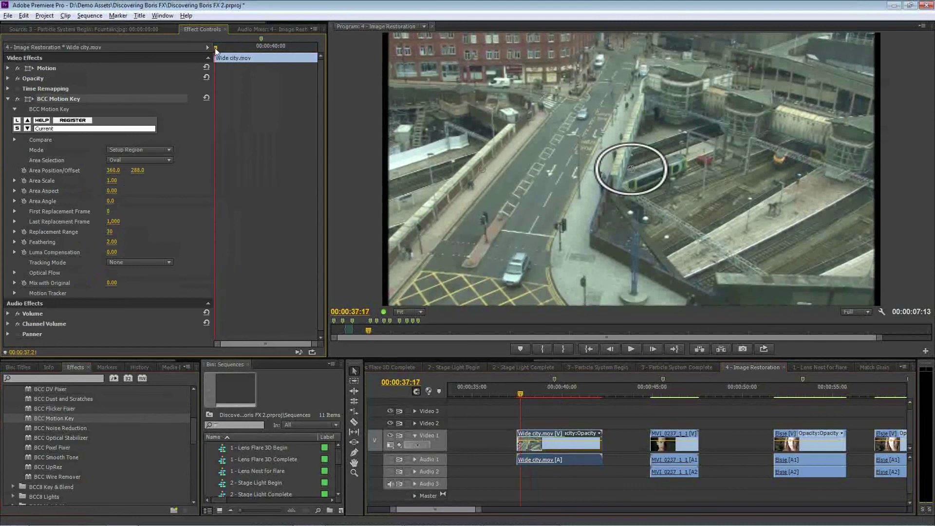
{"action": "left_click_drag", "start_coordinate": [632, 168], "coordinate": [581, 106]}
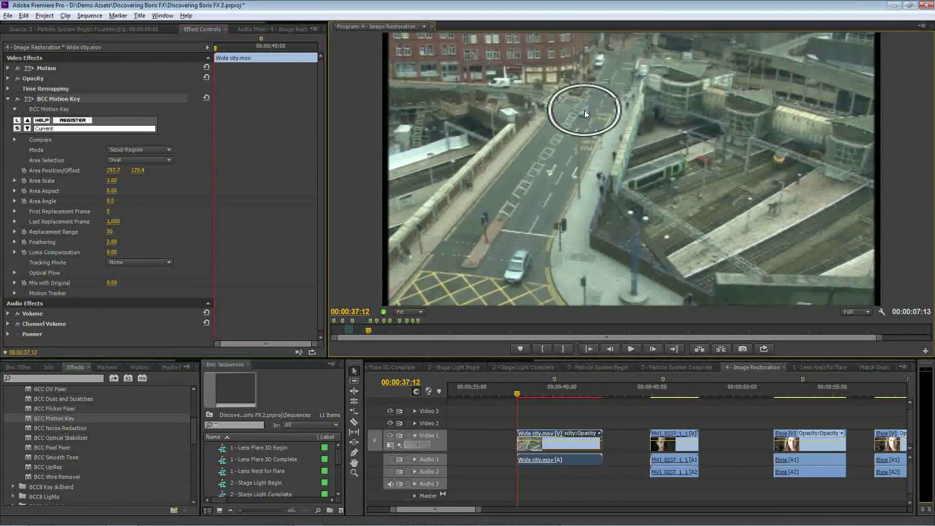
{"action": "left_click", "coordinate": [23, 181]}
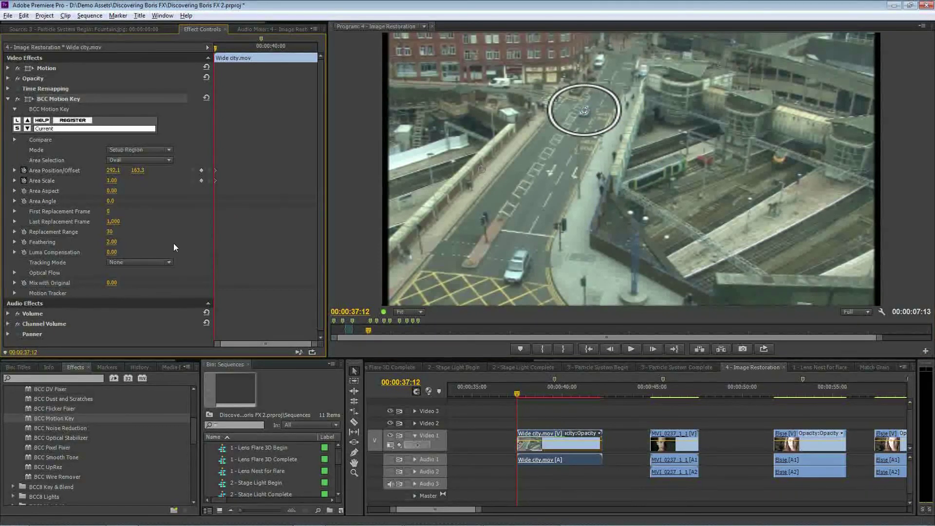
At 00:00:42:02, keyframe the oval region over the approaching car at about 216.8, 344.0 and reduce its Area Scale
{"action": "left_click", "coordinate": [294, 47]}
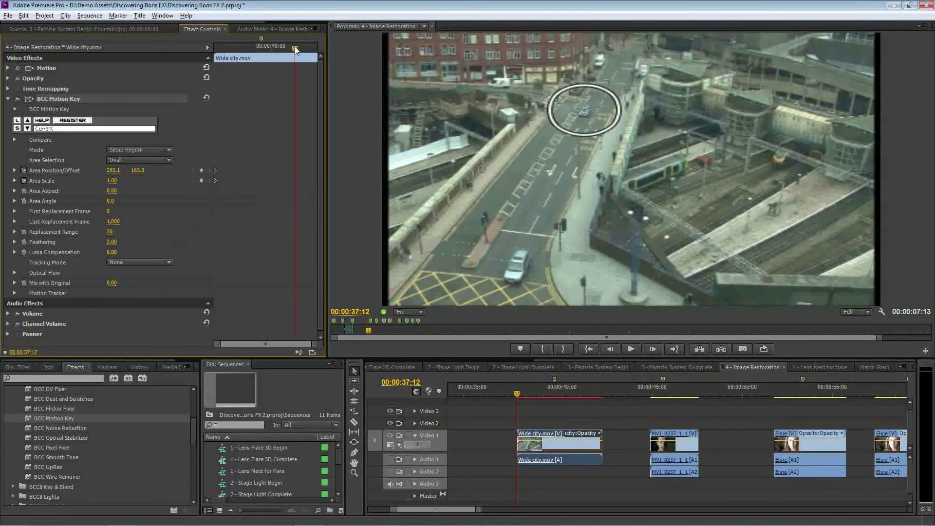
{"action": "key", "text": "space"}
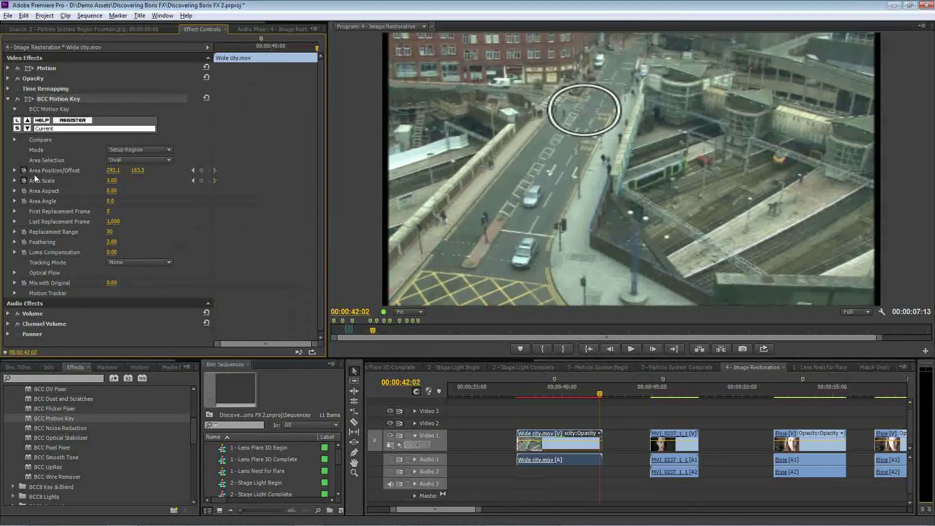
{"action": "left_click_drag", "start_coordinate": [581, 107], "coordinate": [530, 200]}
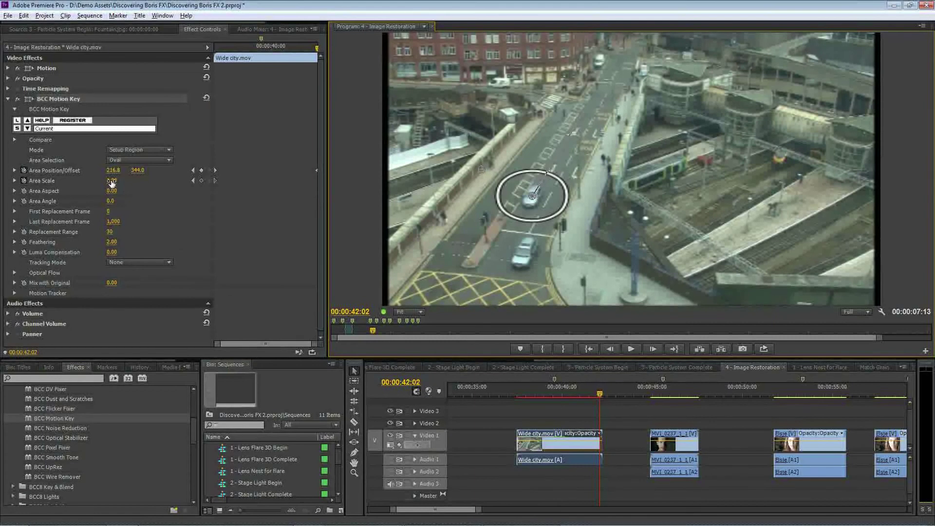
{"action": "left_click_drag", "start_coordinate": [112, 180], "coordinate": [106, 180]}
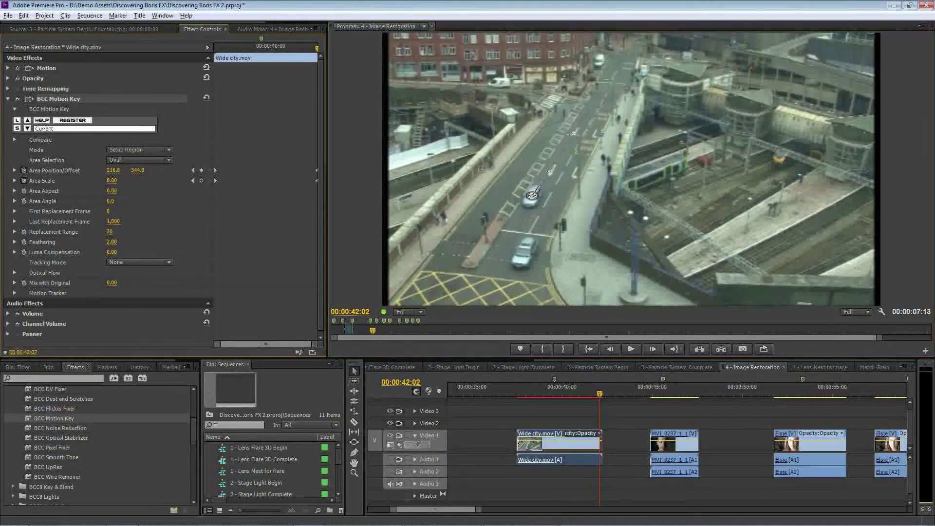
{"action": "left_click_drag", "start_coordinate": [538, 187], "coordinate": [545, 178]}
Return to the first region keyframe at 00:00:37:12 and set its Area Scale to 0.30
{"action": "left_click", "coordinate": [192, 171]}
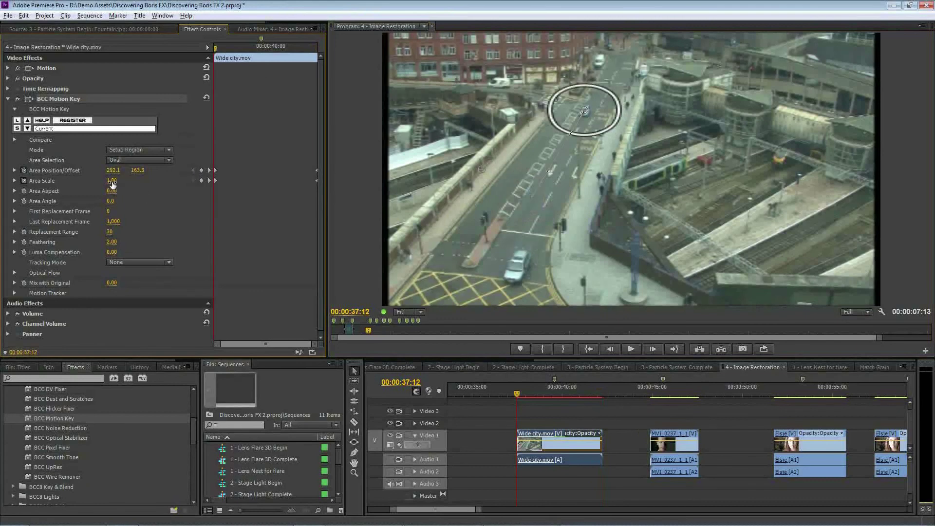
{"action": "left_click_drag", "start_coordinate": [112, 180], "coordinate": [73, 181]}
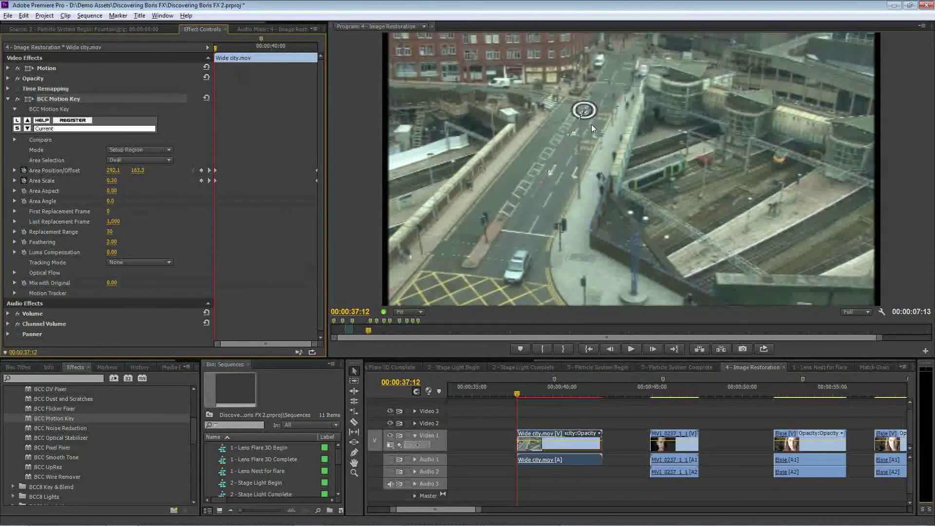
Scrub through Wide city.mov to check how the oval region follows the car between its keyframes
{"action": "left_click", "coordinate": [219, 48]}
{"action": "left_click_drag", "start_coordinate": [219, 48], "coordinate": [277, 56]}
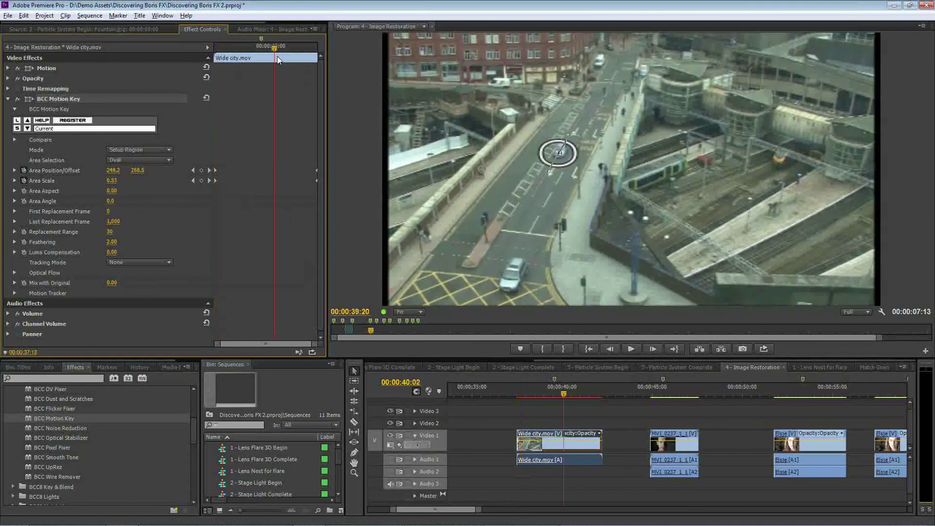
{"action": "left_click_drag", "start_coordinate": [276, 56], "coordinate": [308, 60]}
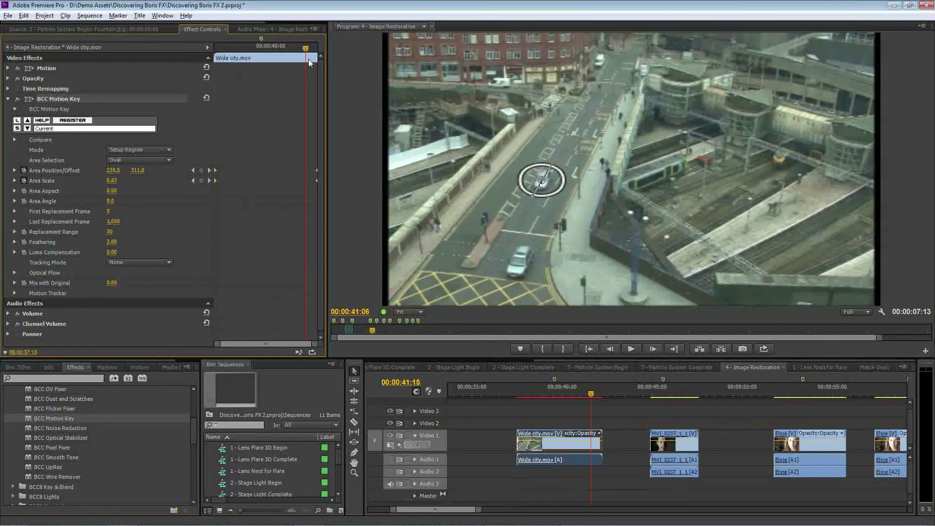
{"action": "left_click_drag", "start_coordinate": [308, 60], "coordinate": [262, 58]}
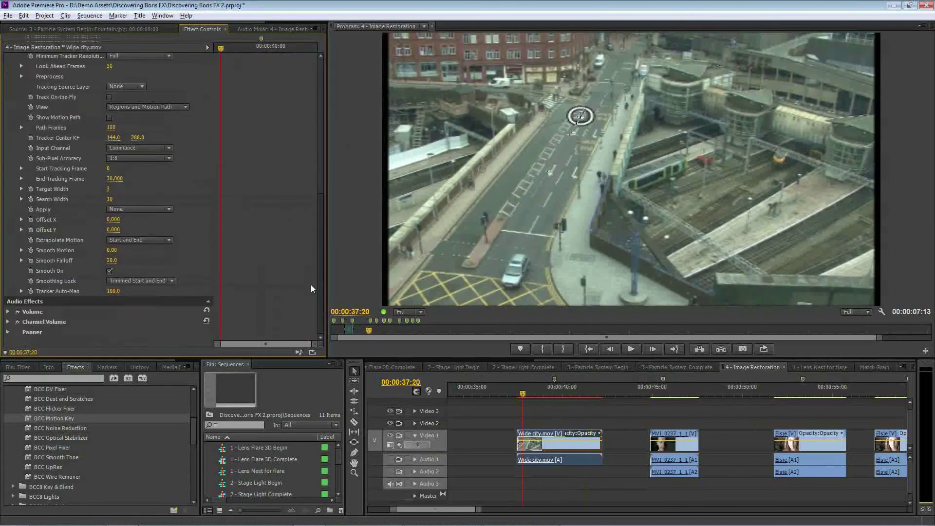
Examine the Motion Tracker settings of BCC Motion Key and the options for applying tracking, including Area Offset
{"action": "scroll", "coordinate": [311, 284], "scroll_direction": "up", "scroll_amount": 4}
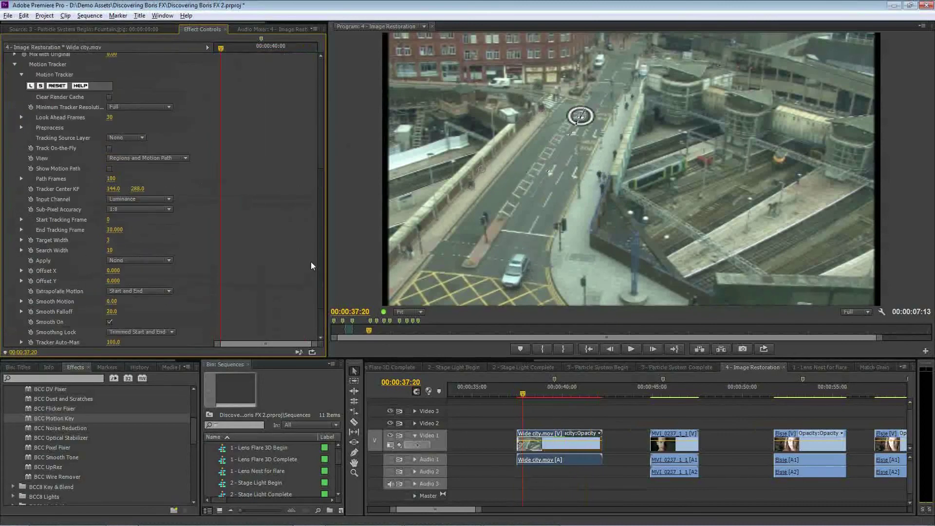
{"action": "left_click", "coordinate": [141, 285]}
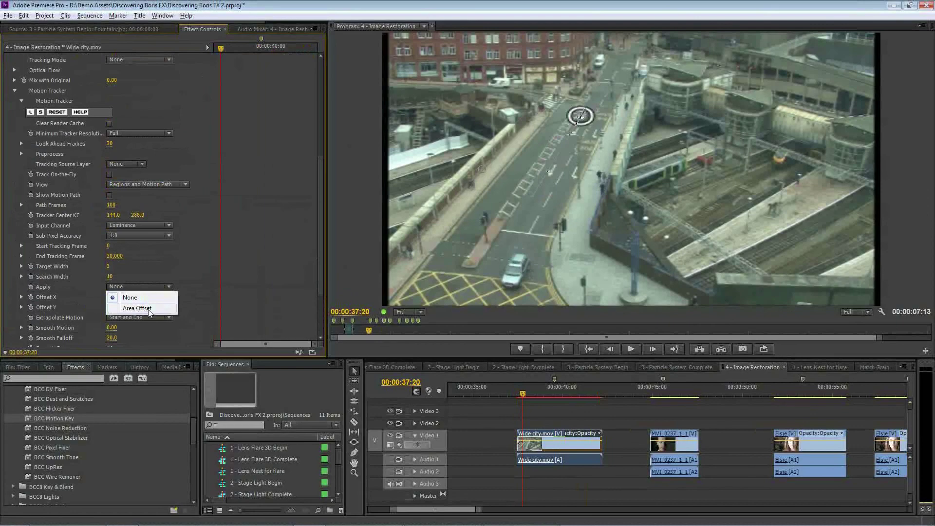
{"action": "left_click", "coordinate": [323, 256]}
{"action": "left_click_drag", "start_coordinate": [323, 255], "coordinate": [322, 158]}
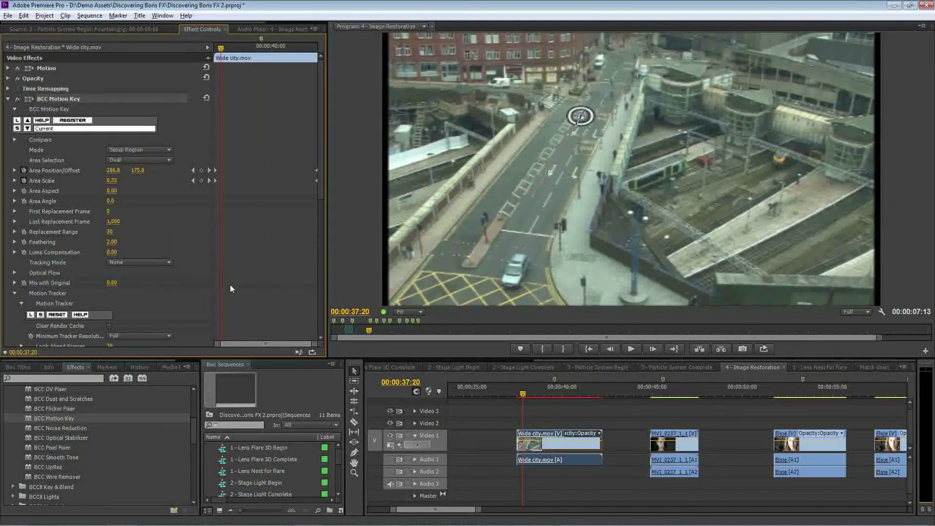
Set the Motion Key Mode to Remove Area and check the car's removal near the start of the clip
{"action": "left_click", "coordinate": [128, 146]}
{"action": "left_click", "coordinate": [165, 160]}
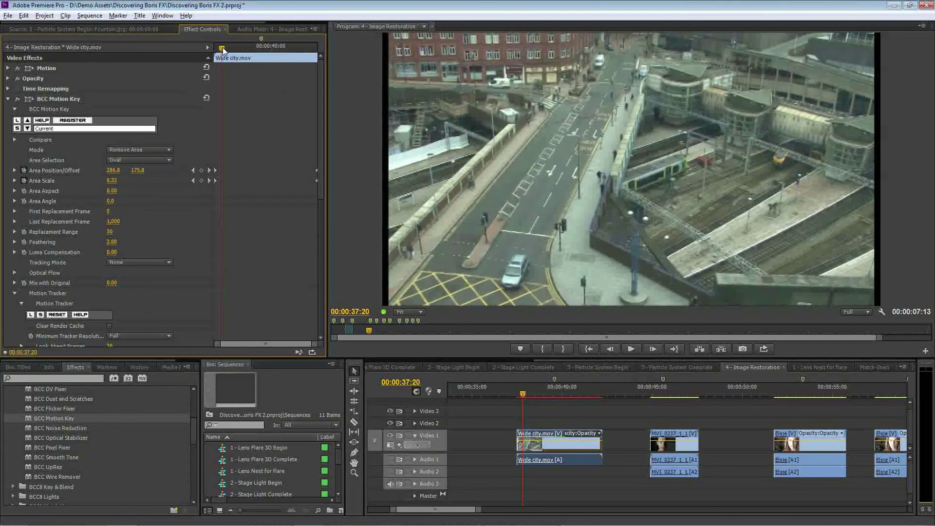
{"action": "mouse_move", "coordinate": [222, 49]}
{"action": "left_mouse_down"}
{"action": "mouse_move", "coordinate": [284, 57]}
{"action": "mouse_move", "coordinate": [216, 55]}
{"action": "left_mouse_up"}
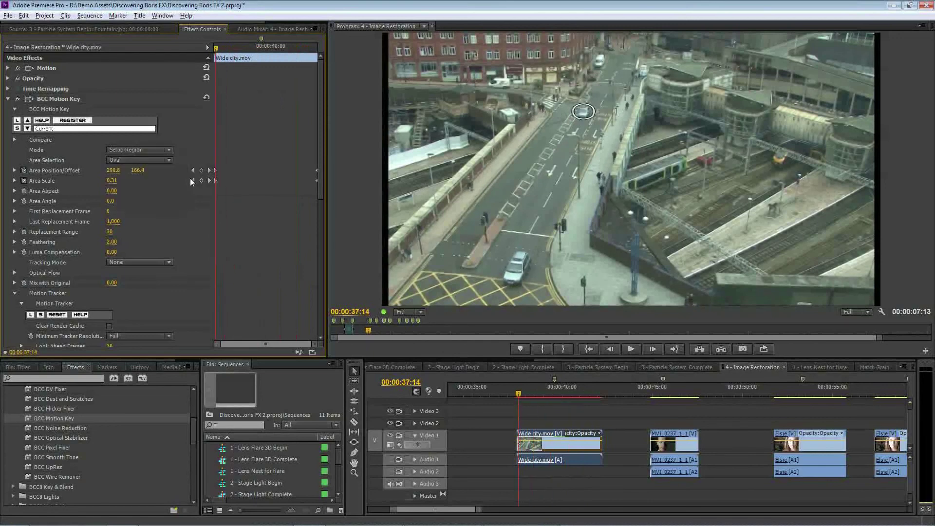
Return to the first region keyframe at 00:00:37:12 and set its Area Scale to 0.50
{"action": "left_click", "coordinate": [192, 180]}
{"action": "left_click", "coordinate": [122, 181]}
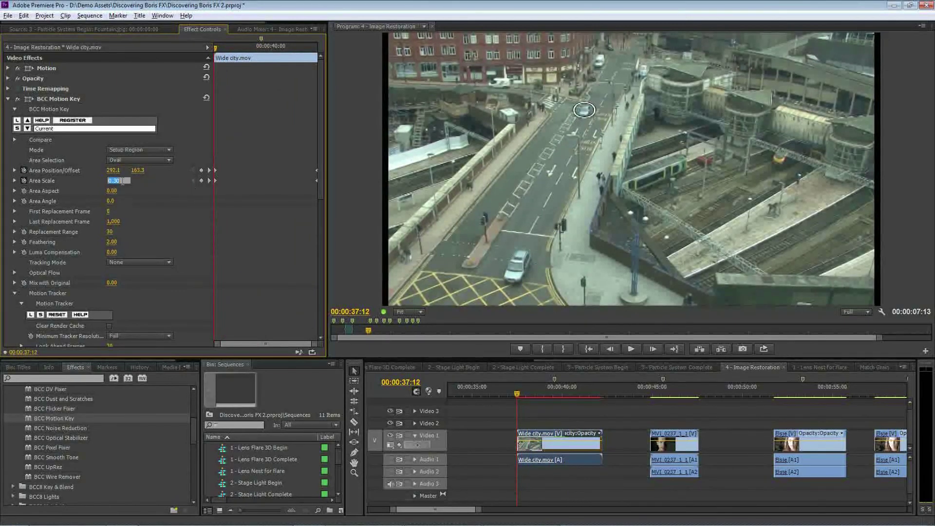
{"action": "type", "text": "0.5"}
{"action": "key", "text": "Return"}
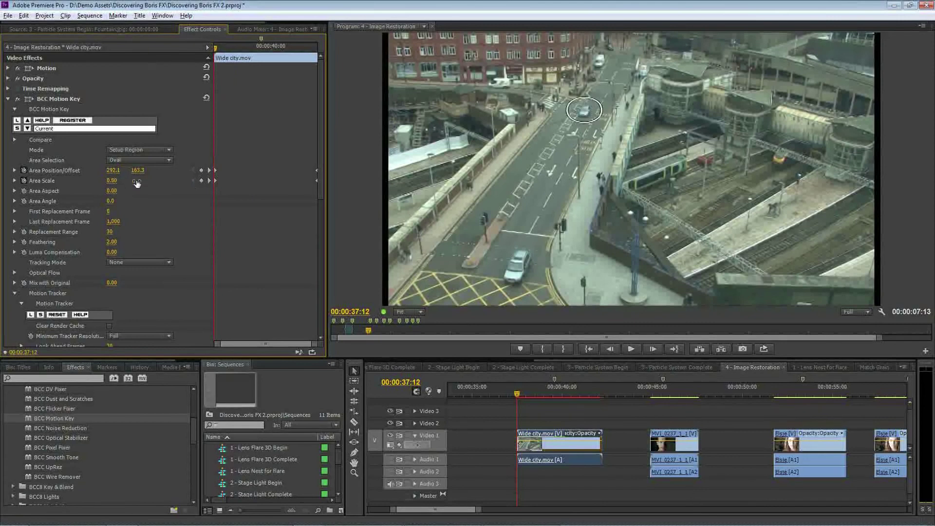
Preview the car's removal in Remove Area mode by scrubbing through the clip, and return Mode to Setup Region at 00:00:37:17
{"action": "left_click", "coordinate": [137, 149]}
{"action": "left_click", "coordinate": [126, 160]}
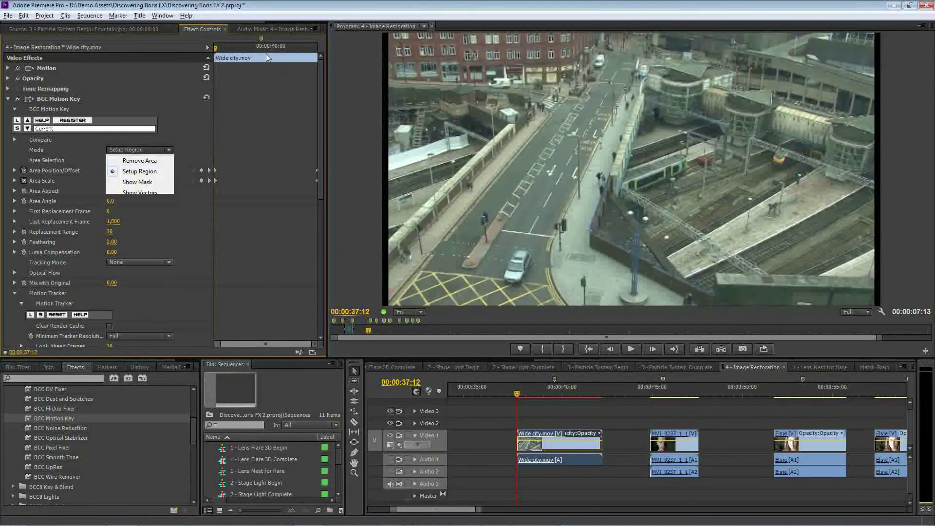
{"action": "left_click", "coordinate": [224, 49]}
{"action": "left_click_drag", "start_coordinate": [225, 49], "coordinate": [232, 49]}
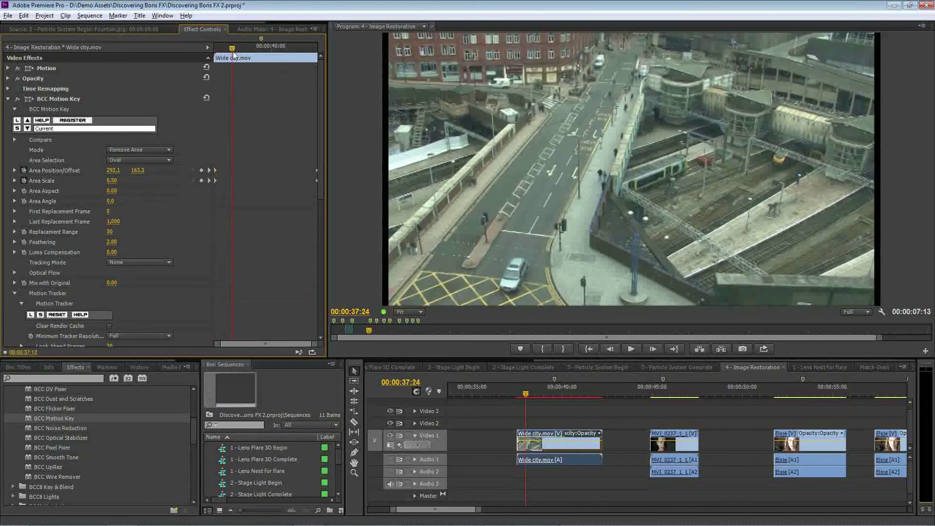
{"action": "left_click", "coordinate": [259, 48]}
{"action": "left_click", "coordinate": [268, 48]}
{"action": "left_click", "coordinate": [303, 50]}
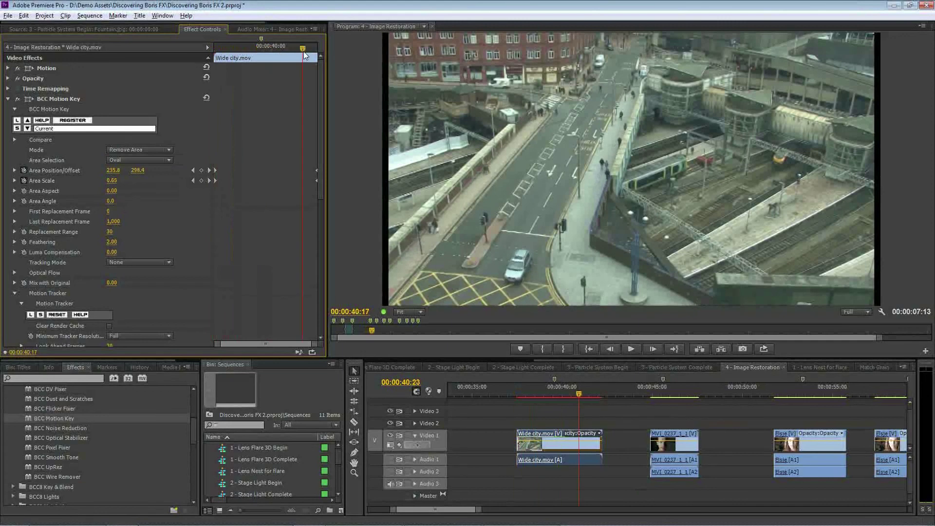
{"action": "left_click", "coordinate": [218, 48]}
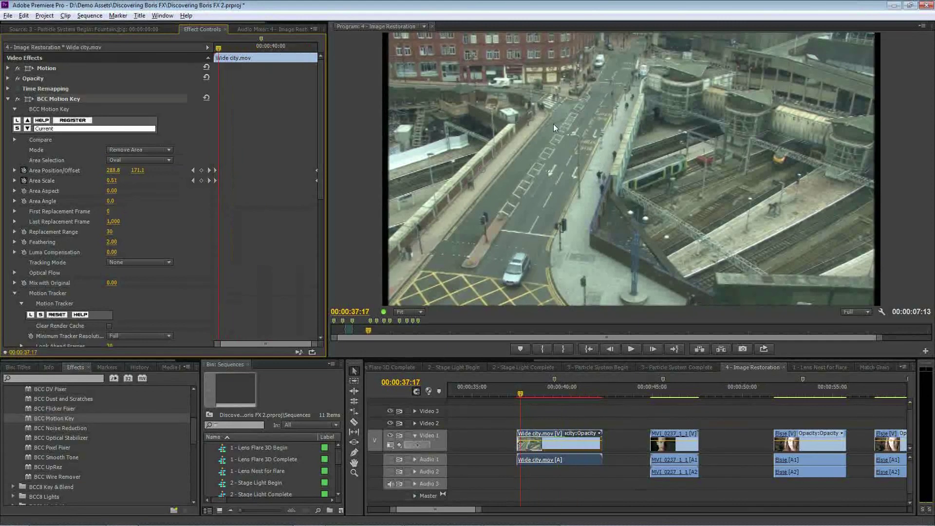
{"action": "left_click", "coordinate": [127, 149]}
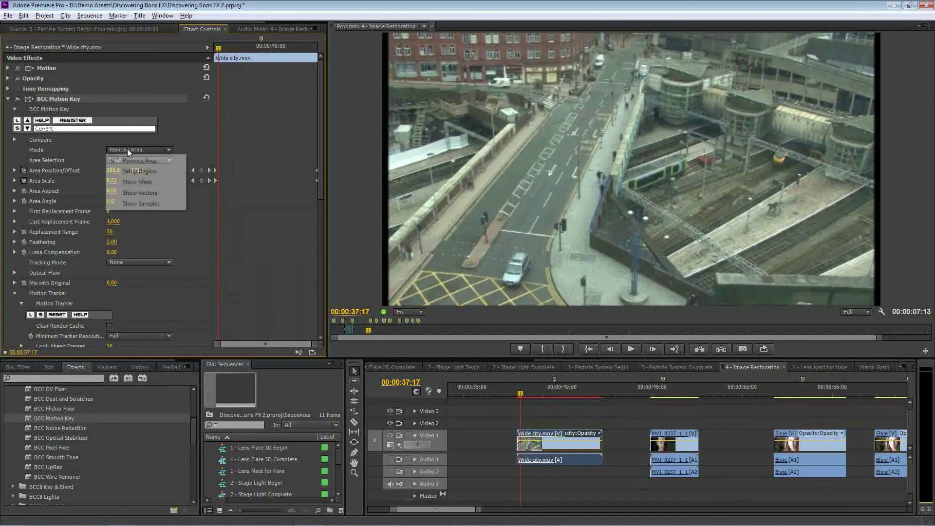
{"action": "left_click", "coordinate": [139, 171]}
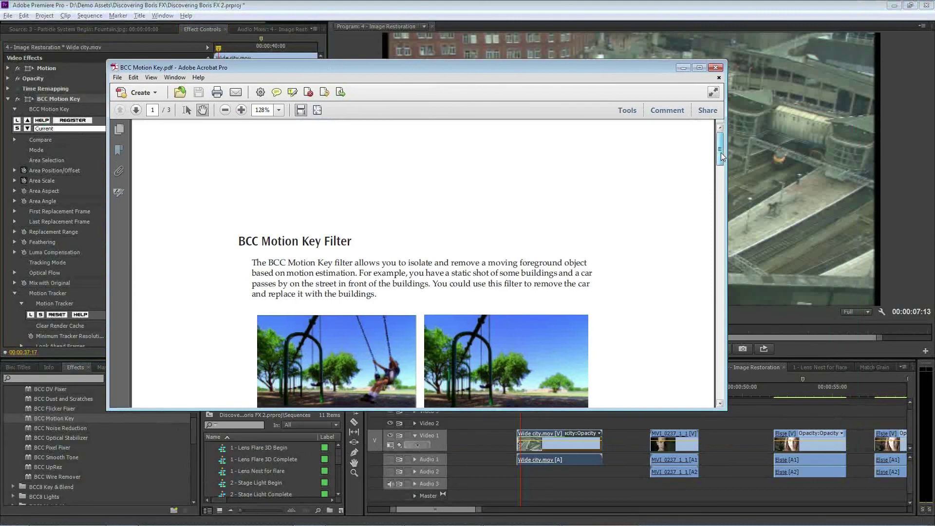
Read the introduction and Mode options in the BCC Motion Key help PDF and close the document
{"action": "mouse_move", "coordinate": [721, 156]}
{"action": "left_mouse_down"}
{"action": "mouse_move", "coordinate": [719, 206]}
{"action": "mouse_move", "coordinate": [719, 156]}
{"action": "left_mouse_up"}
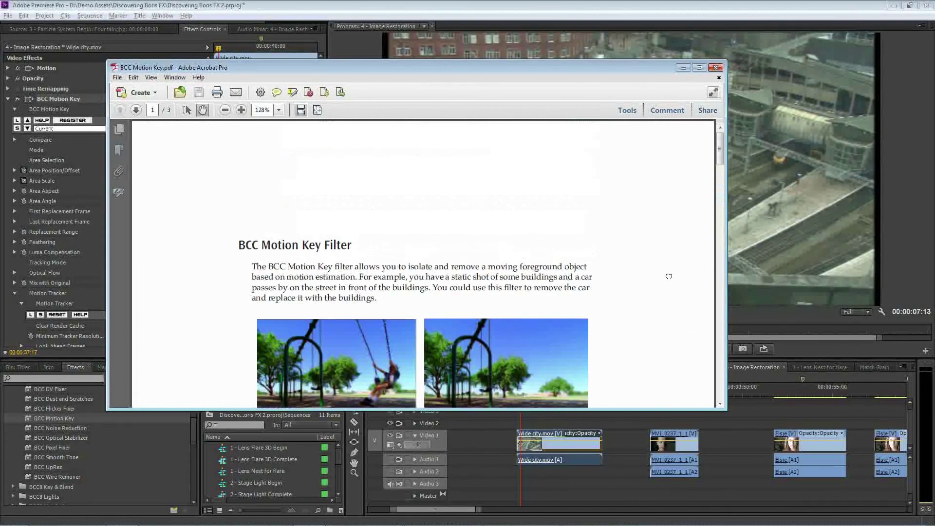
{"action": "scroll", "coordinate": [668, 276], "scroll_direction": "down", "scroll_amount": 4}
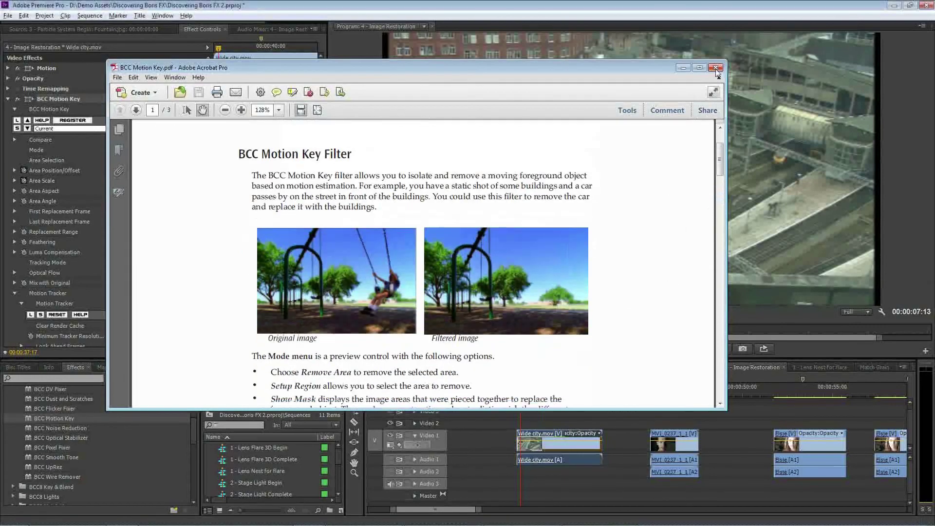
{"action": "left_click", "coordinate": [715, 69]}
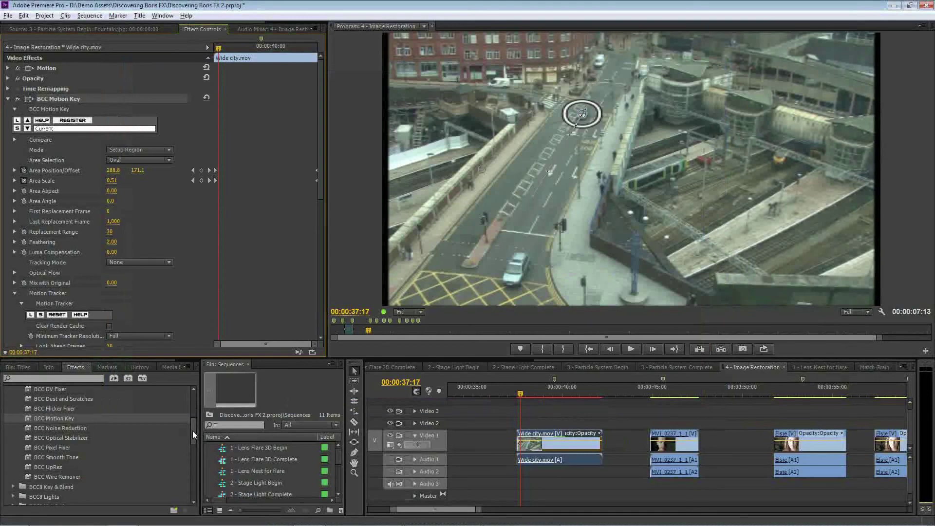
Bring the BCC8 effect categories under Video Effects into view in the effects list
{"action": "scroll", "coordinate": [191, 431], "scroll_direction": "up", "scroll_amount": 5}
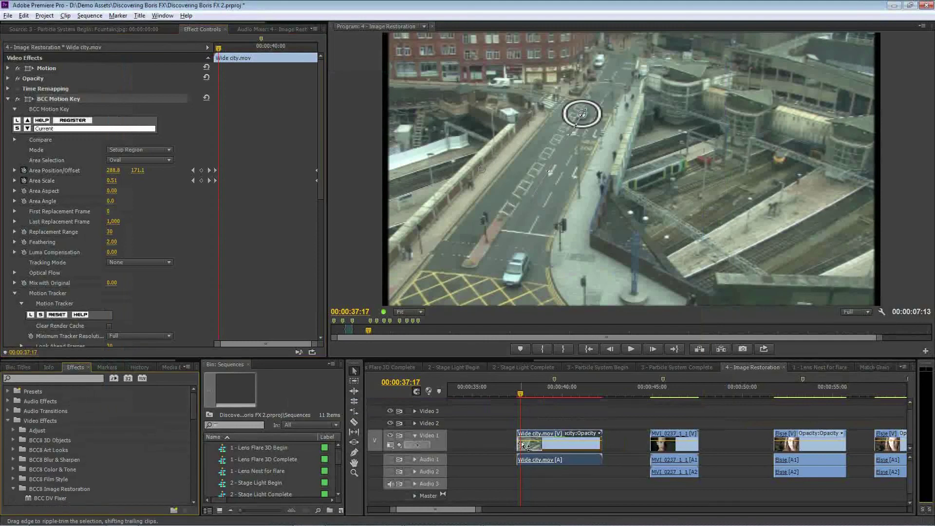